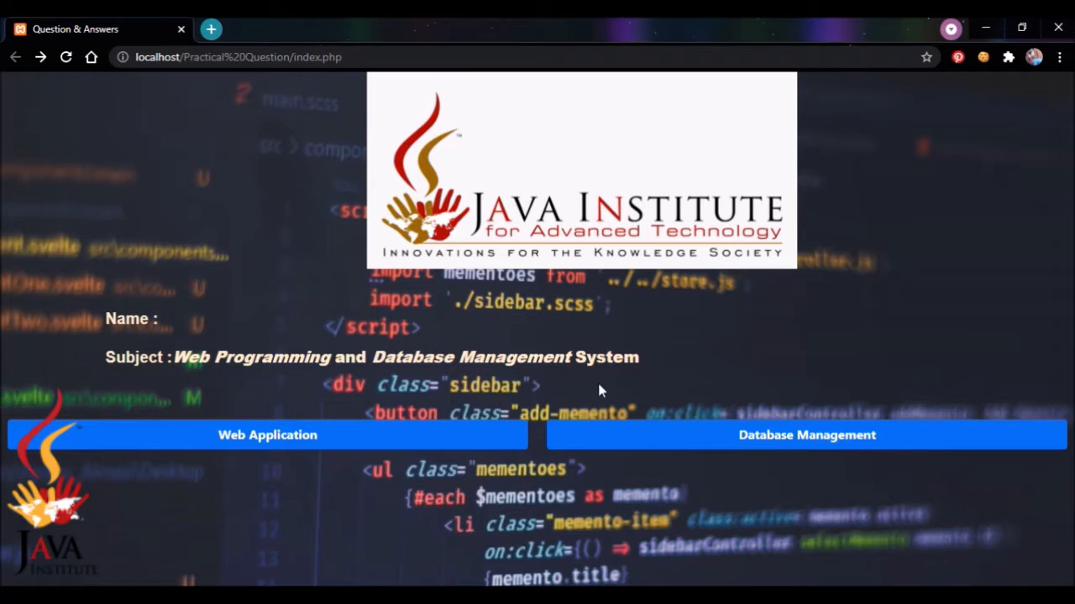
Open Question Set 10 from the Java Institute Database Management practical questions
click(772, 446)
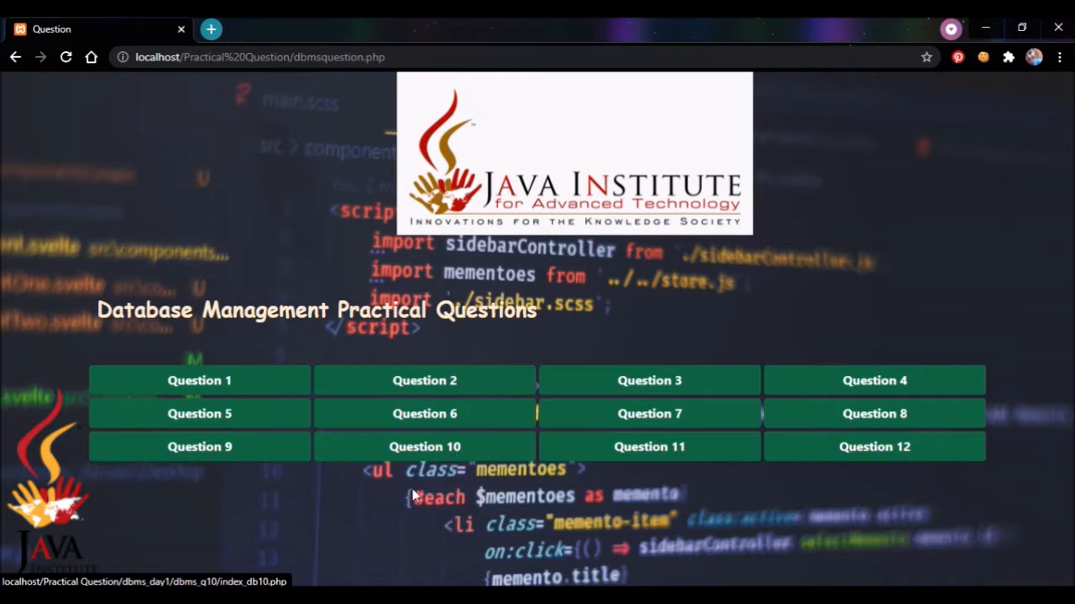
click(412, 450)
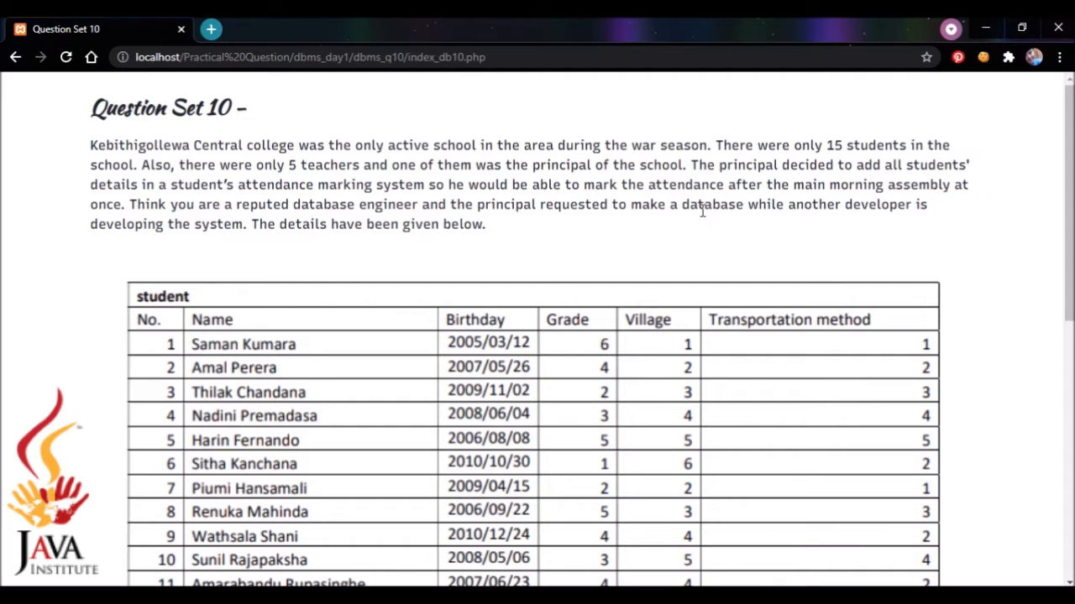
Review Question Set 10's student, Grade, Village and transport tables and the kebithigollewa_school task
scroll(1057, 159, down, 1)
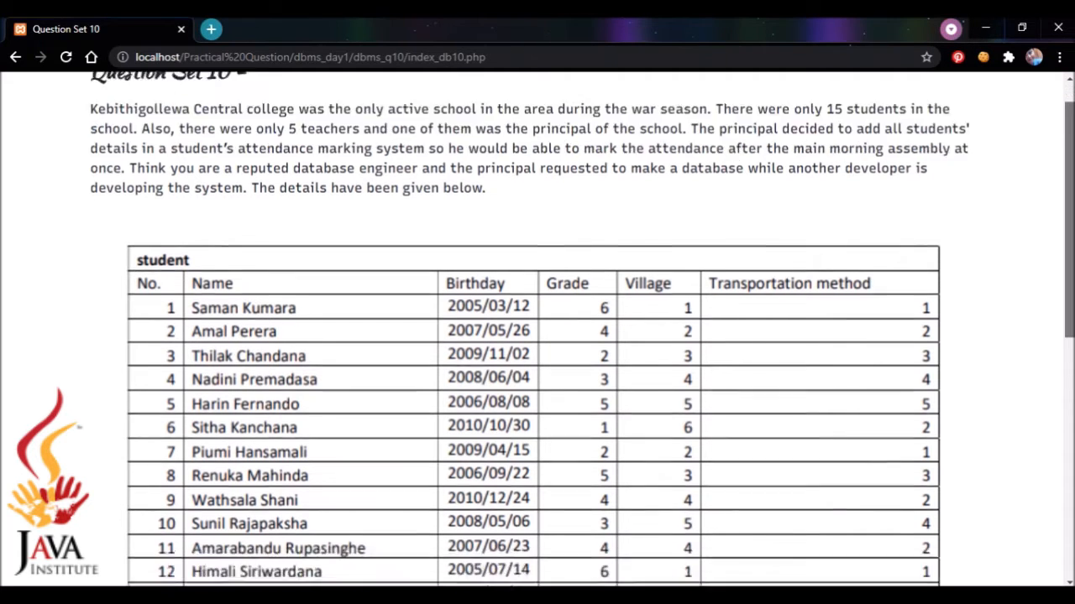
scroll(957, 205, up, 1)
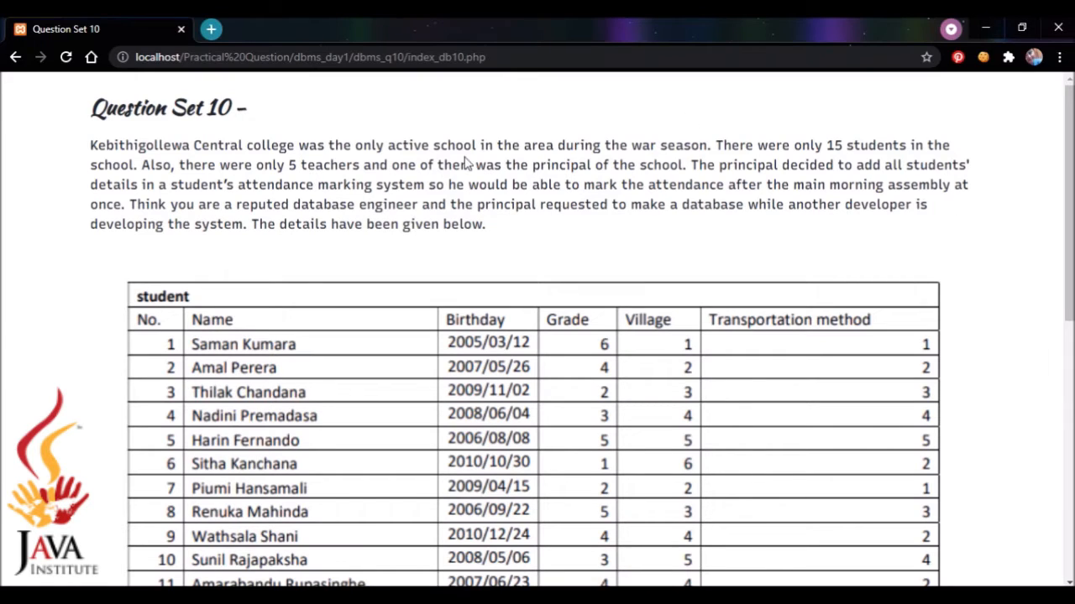
drag(485, 165, 663, 166)
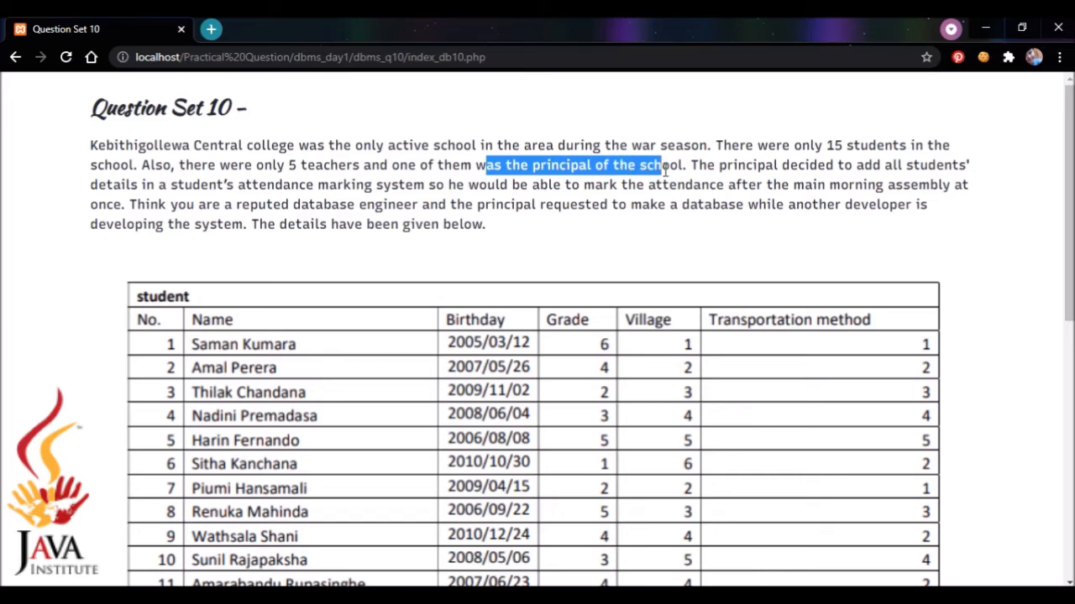
click(696, 222)
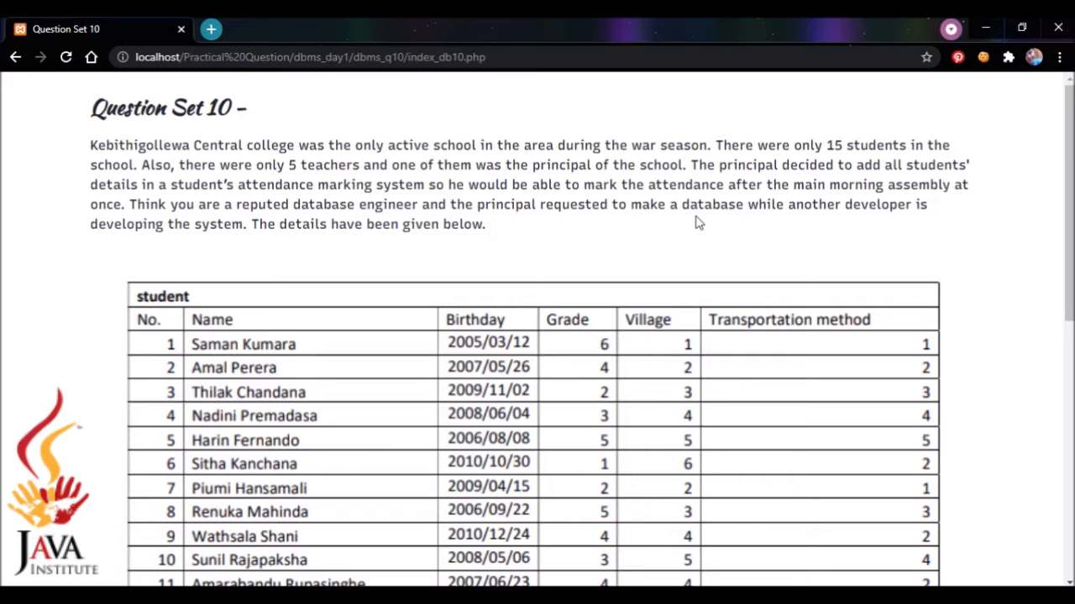
drag(1068, 134, 1069, 232)
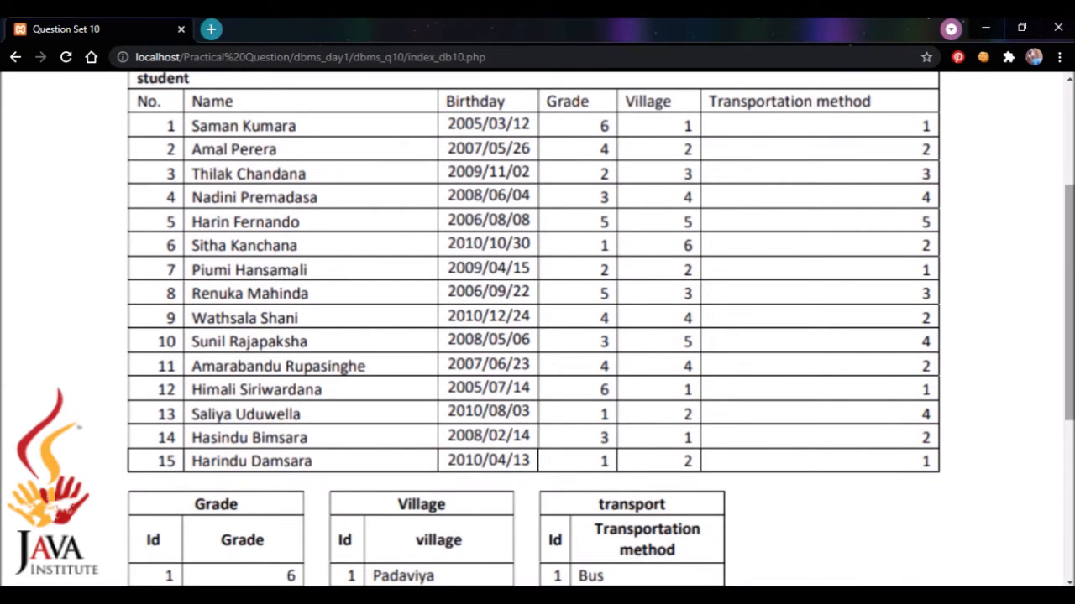
scroll(512, 481, down, 4)
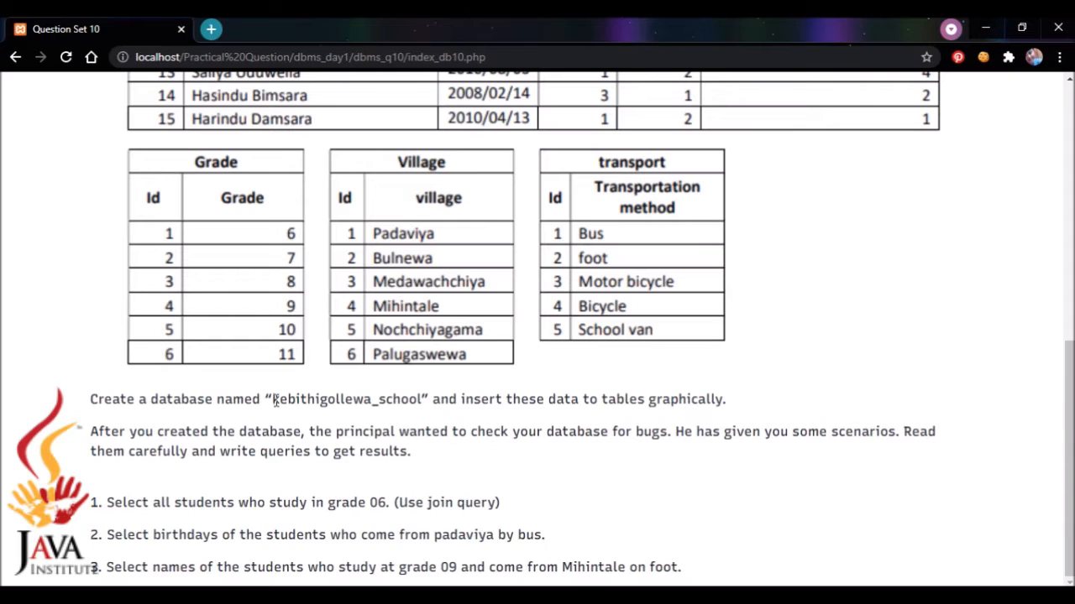
drag(274, 400, 427, 399)
click(594, 449)
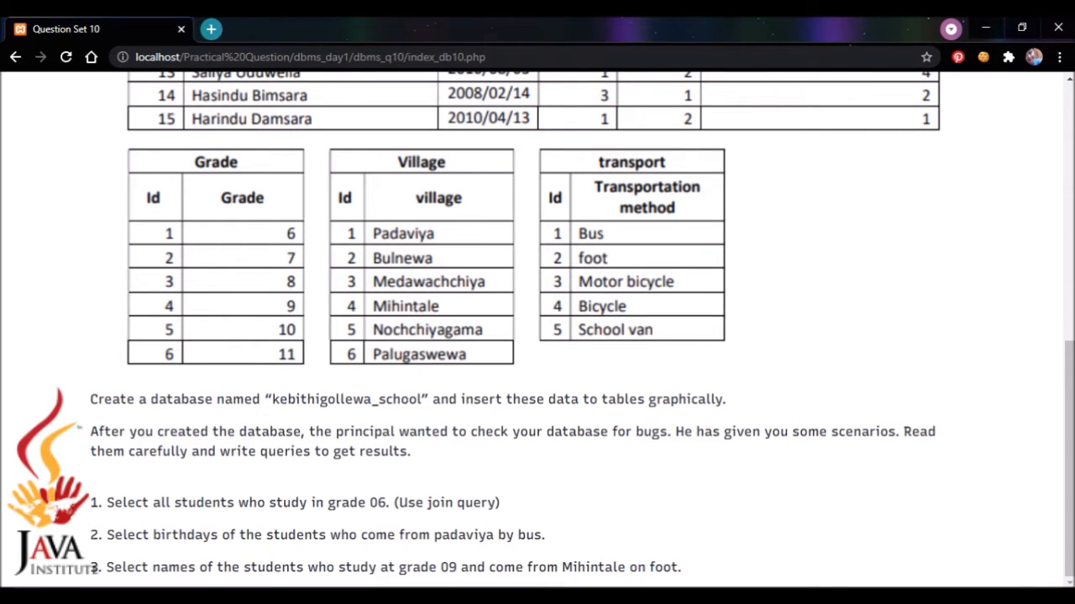
key(alt+Tab)
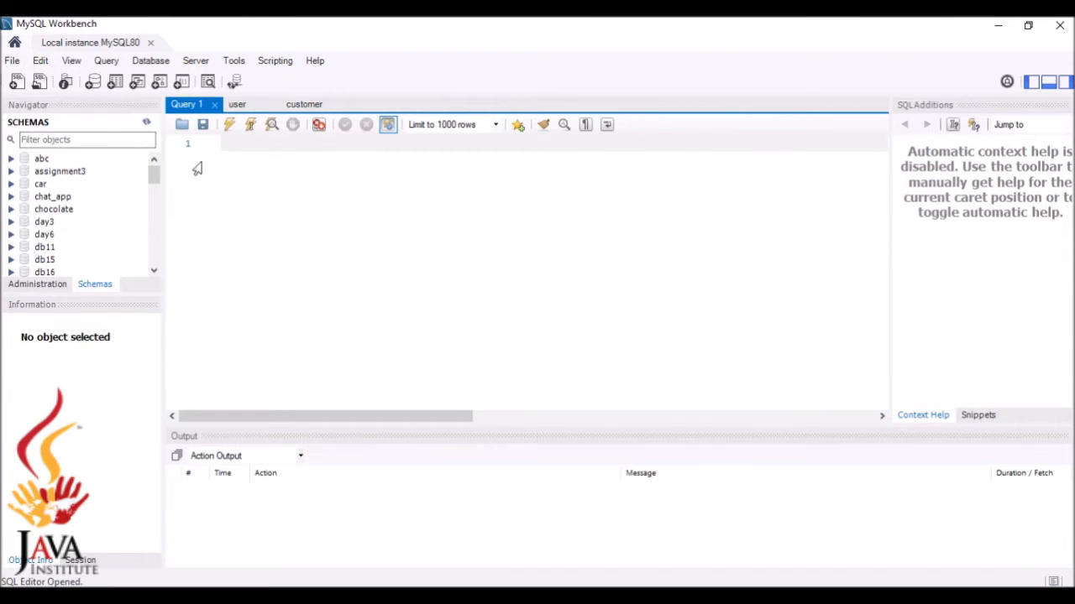
Create a new model and rename its mydb schema to kebithigollewa_school, updating all references
click(14, 64)
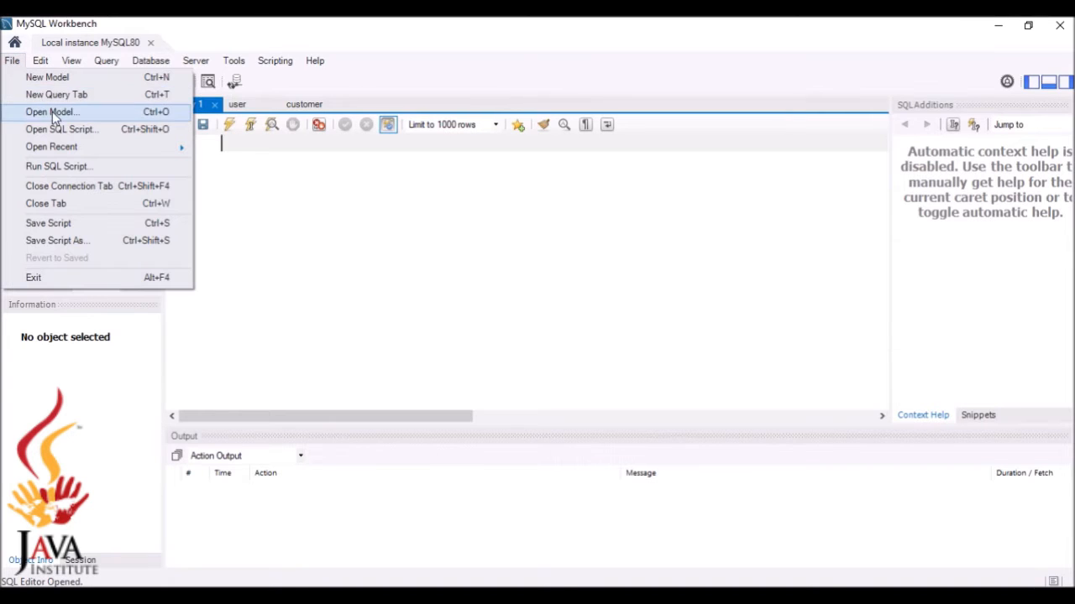
click(74, 79)
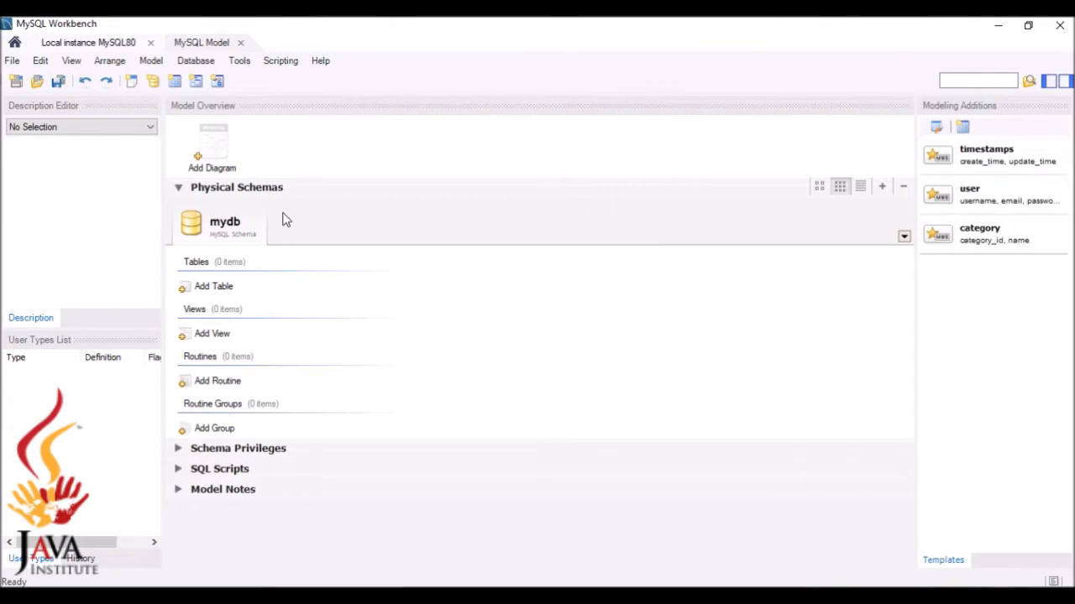
double_click(233, 225)
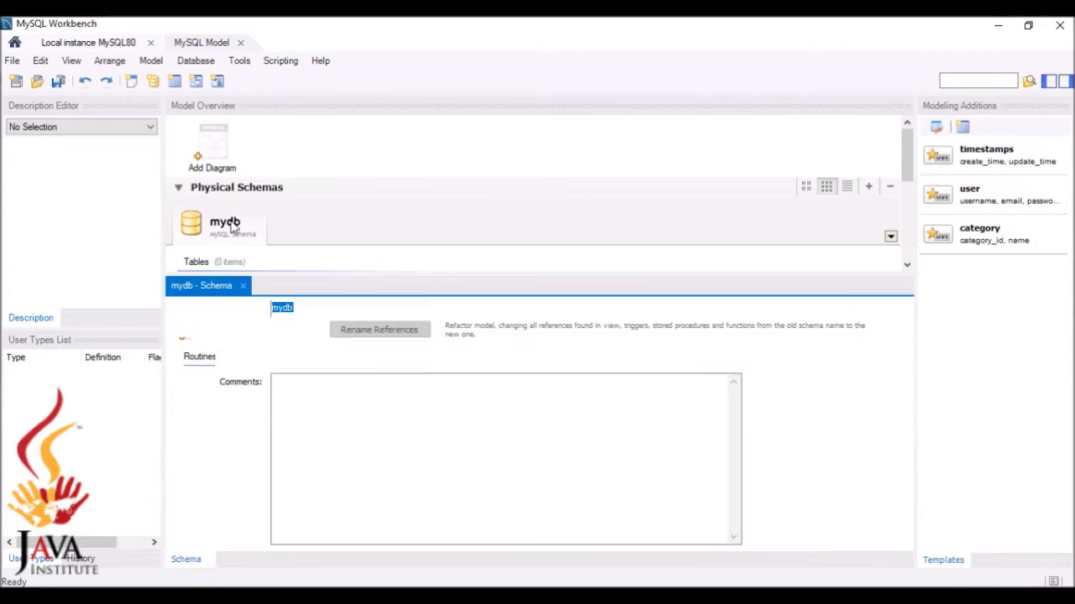
click(315, 308)
key(BackSpace)
key(BackSpace)
key(BackSpace)
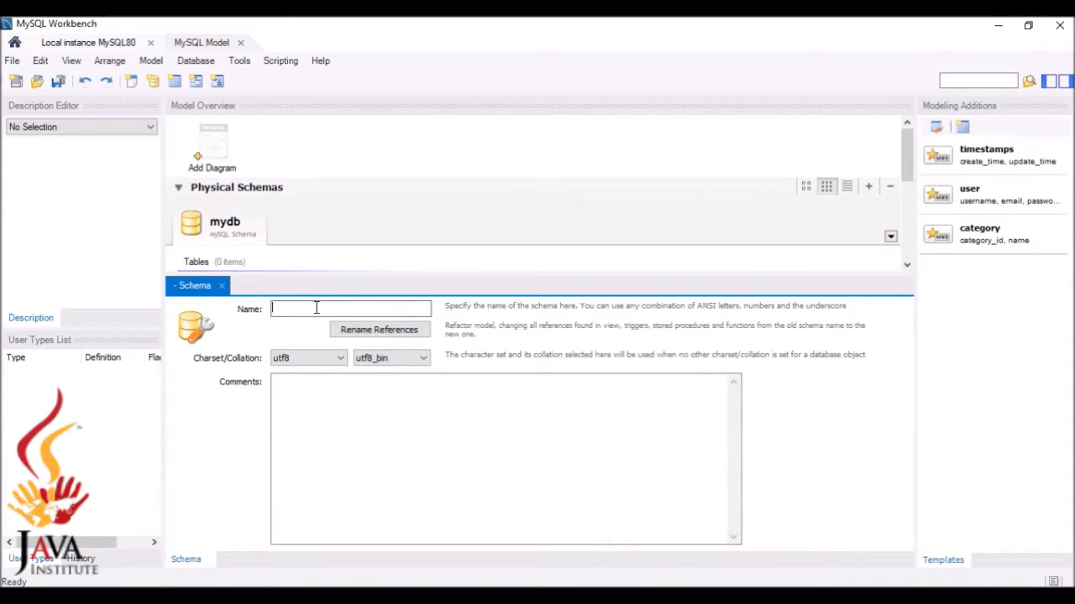
key(alt+Tab)
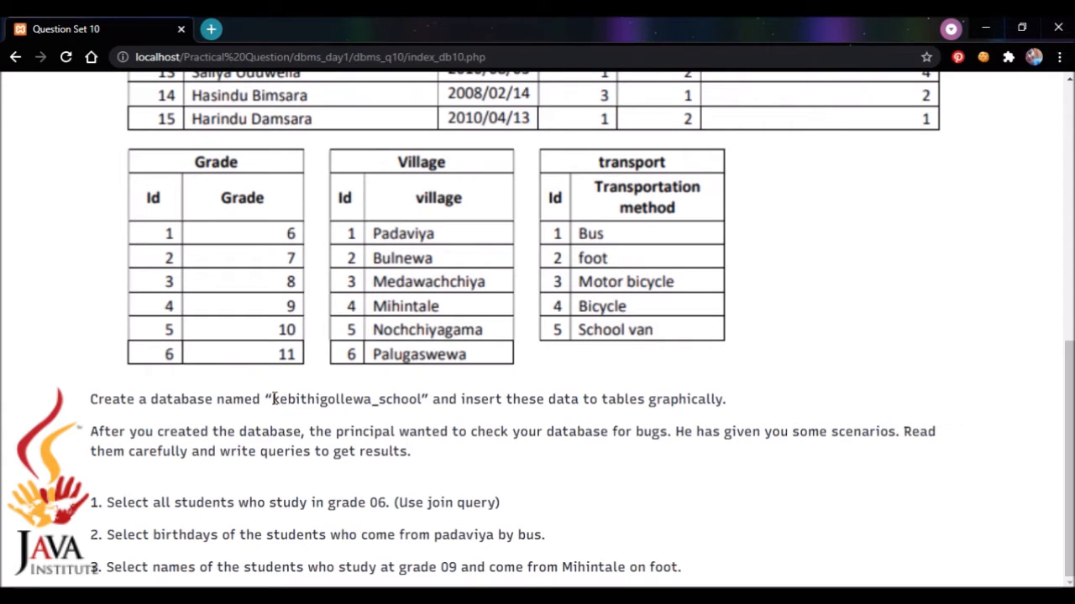
drag(273, 400, 426, 398)
key(ctrl+c)
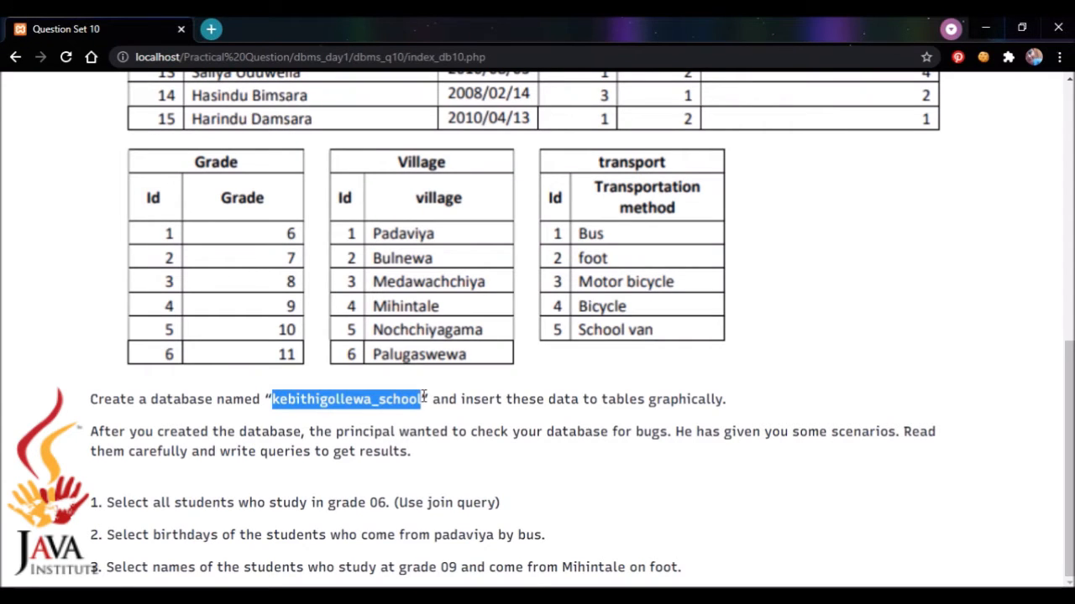
click(739, 597)
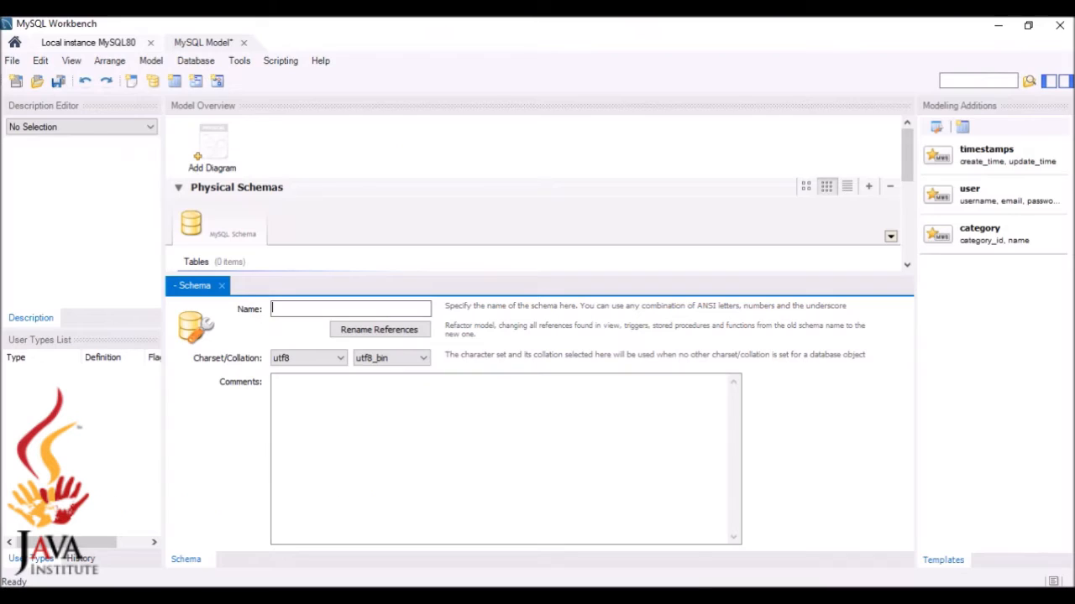
key(ctrl+v)
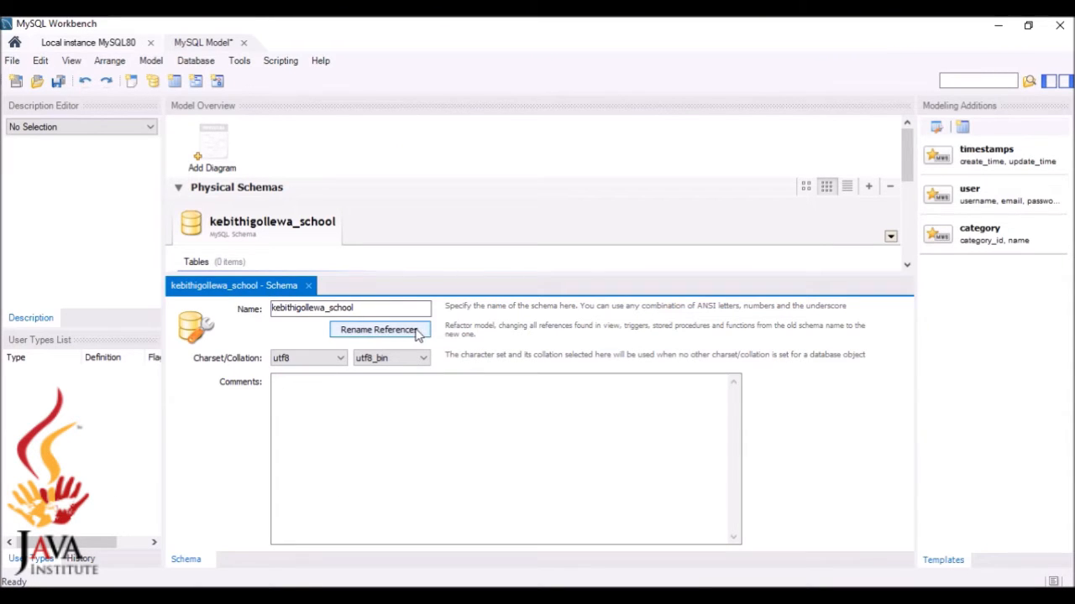
click(389, 335)
click(635, 326)
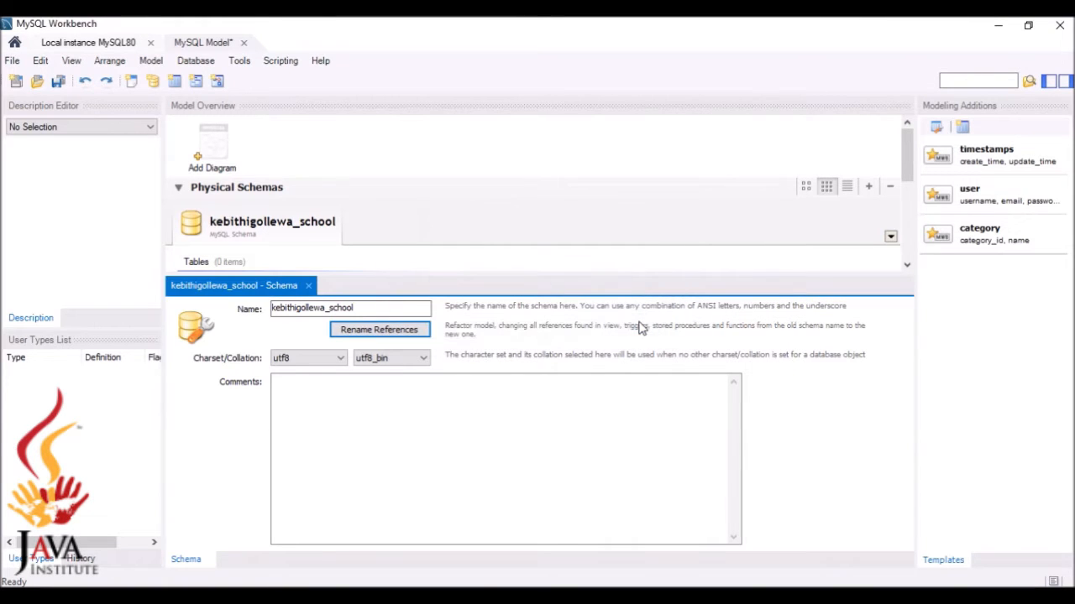
Add an empty EER diagram to the kebithigollewa_school model, checking the question's tables alongside
double_click(210, 155)
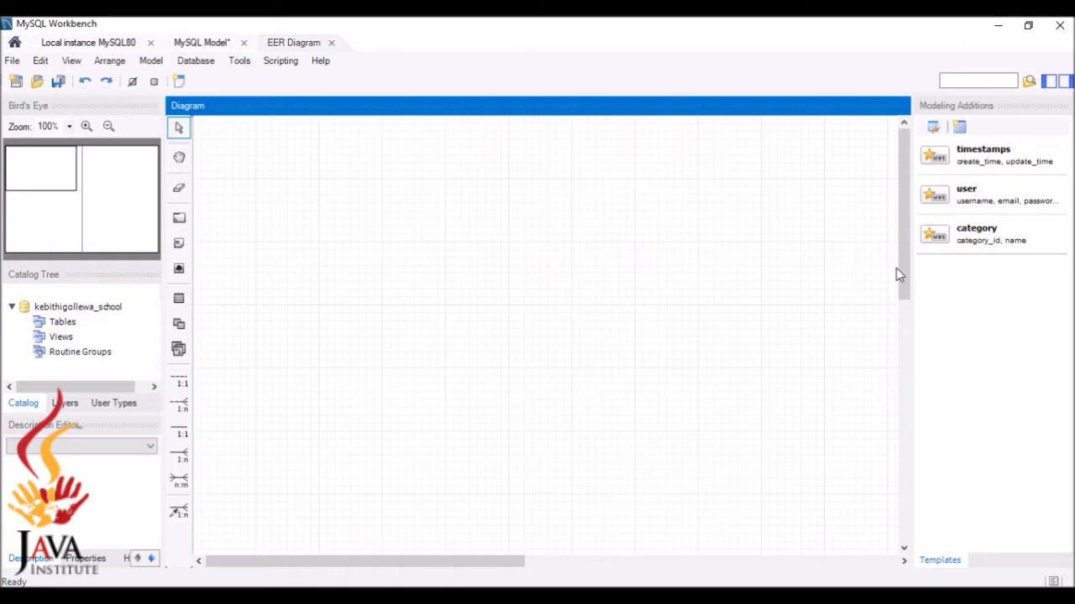
drag(903, 279, 919, 199)
drag(272, 399, 421, 400)
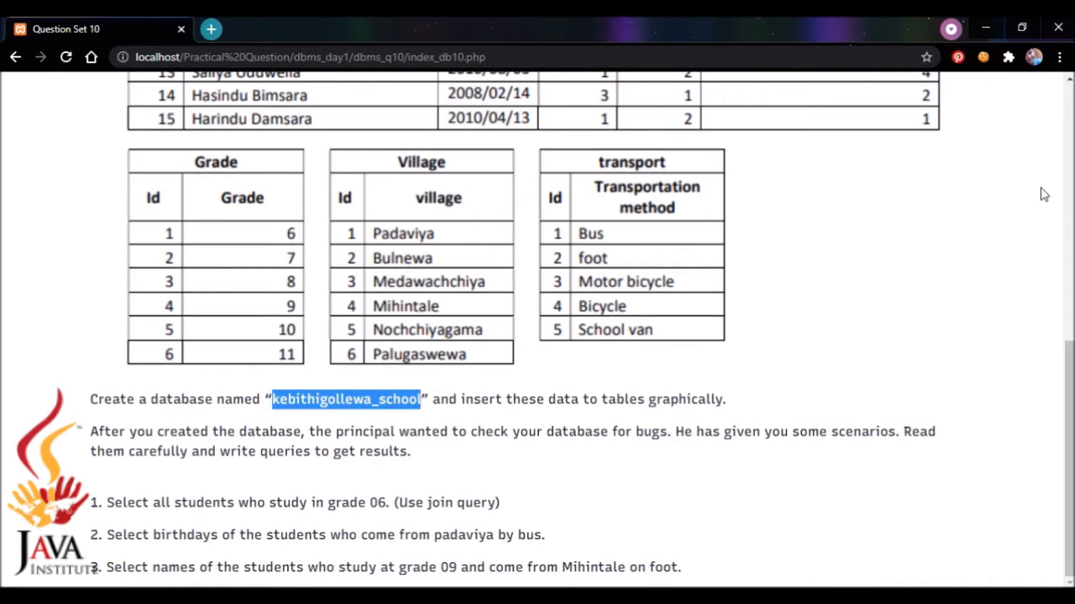
drag(1070, 387, 1070, 126)
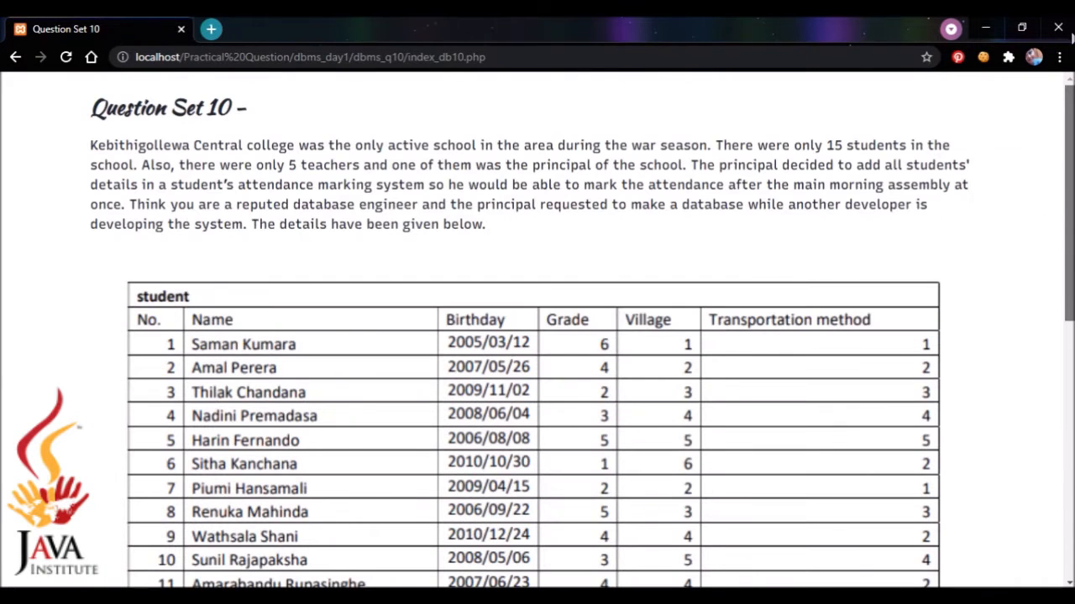
drag(1072, 35, 1070, 159)
drag(1068, 245, 1059, 329)
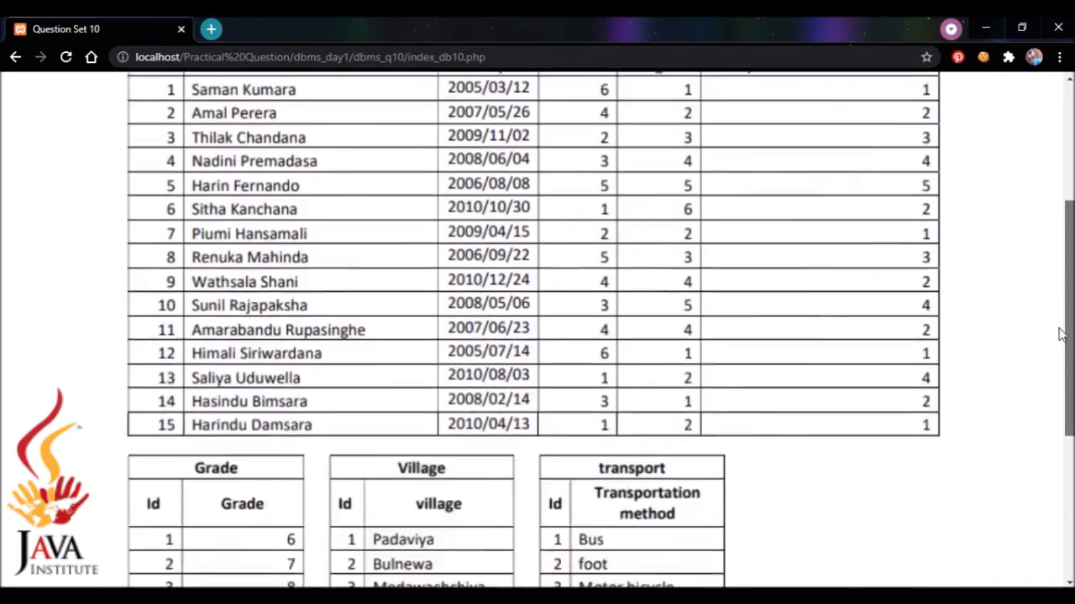
scroll(1059, 334, down, 3)
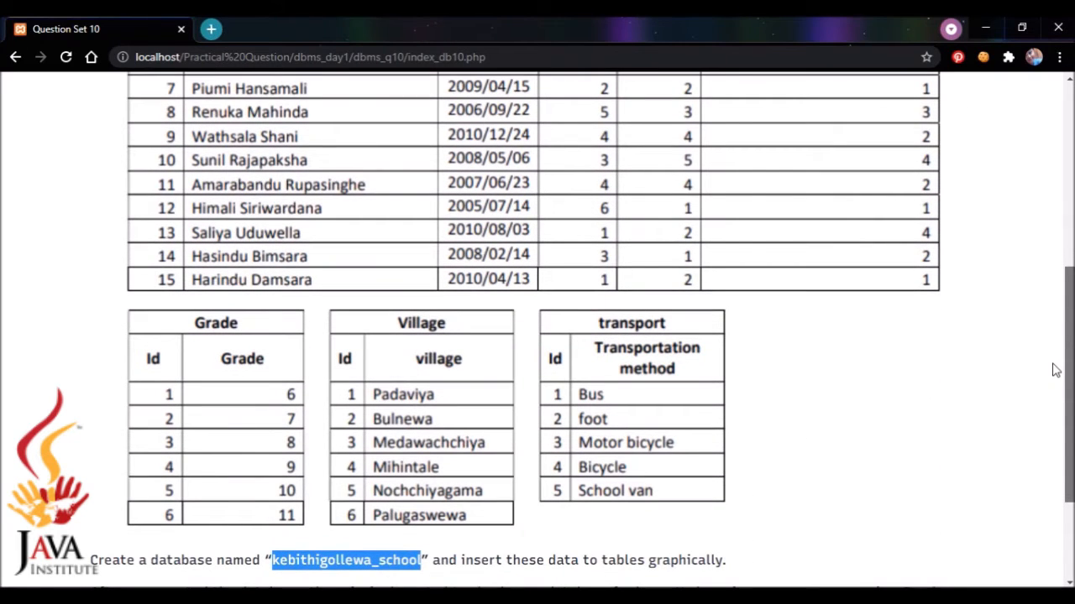
scroll(1057, 367, up, 3)
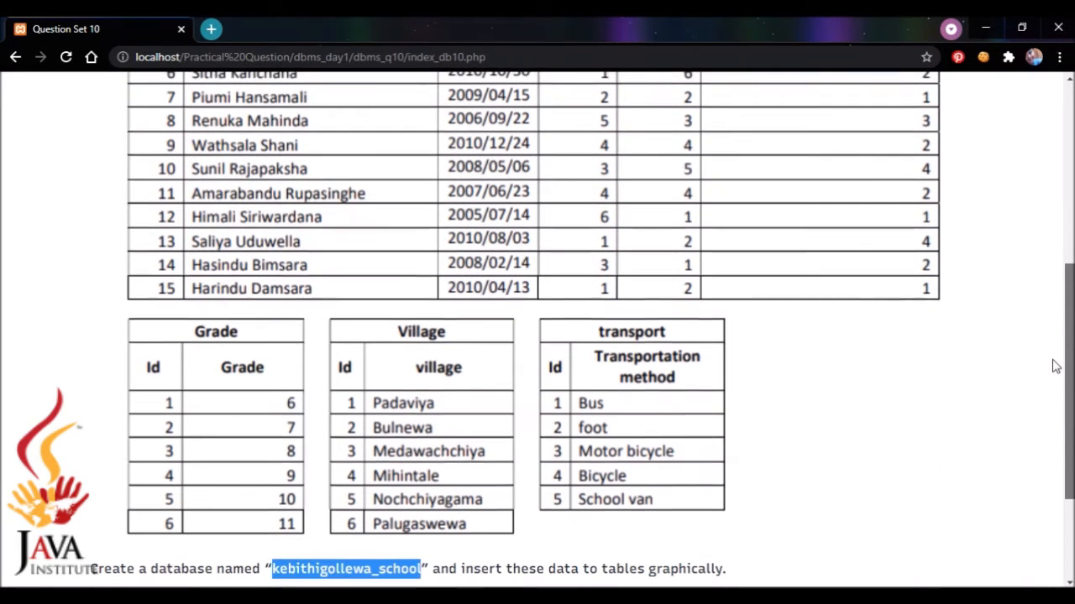
scroll(1071, 296, up, 2)
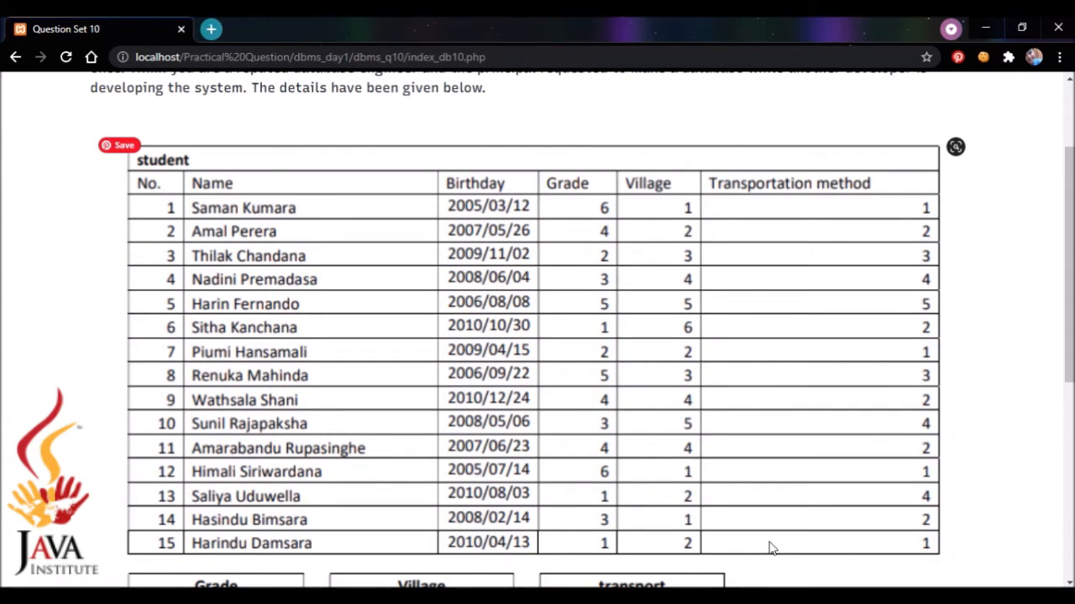
click(714, 596)
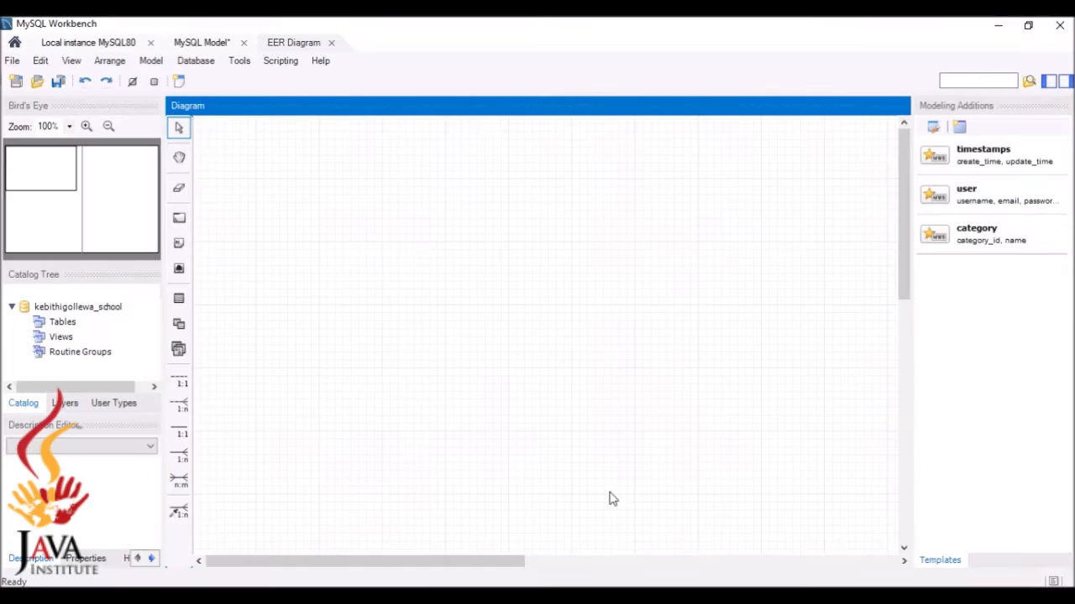
Place a new table on the diagram and rename it student
click(189, 298)
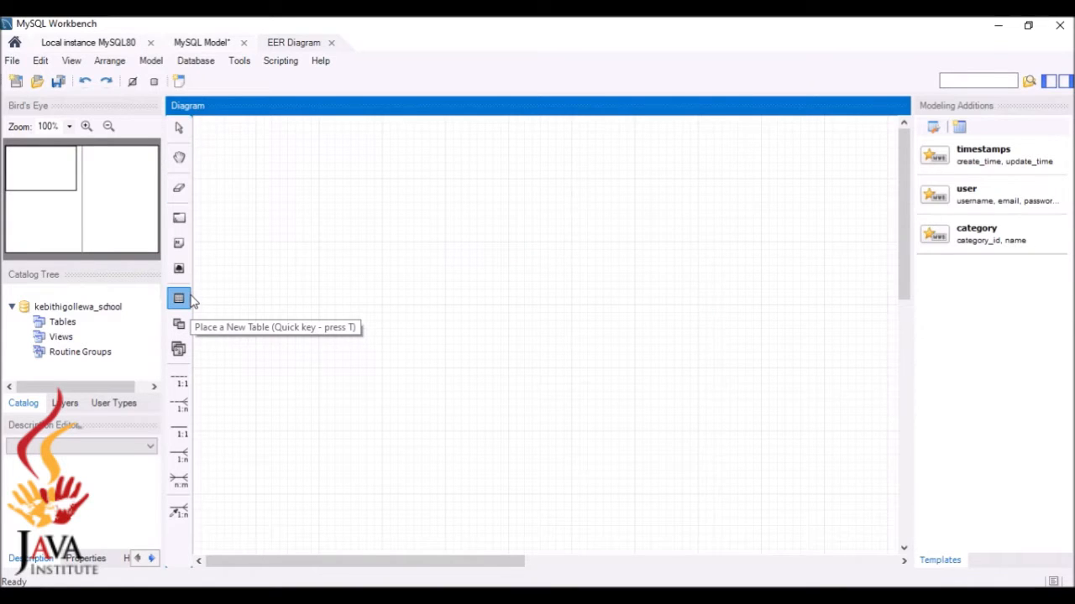
click(383, 264)
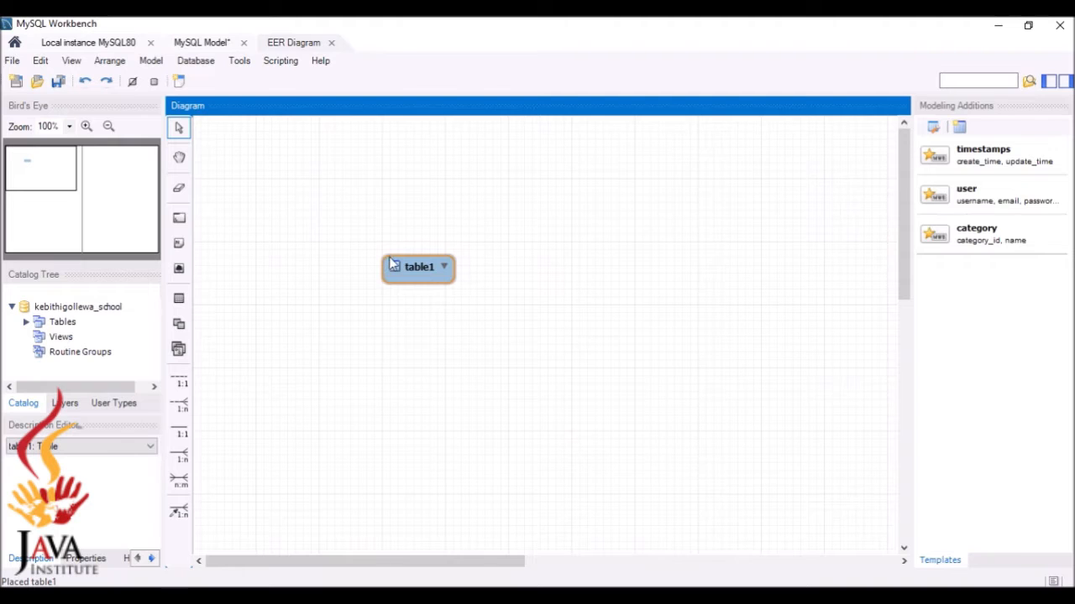
click(405, 265)
double_click(425, 268)
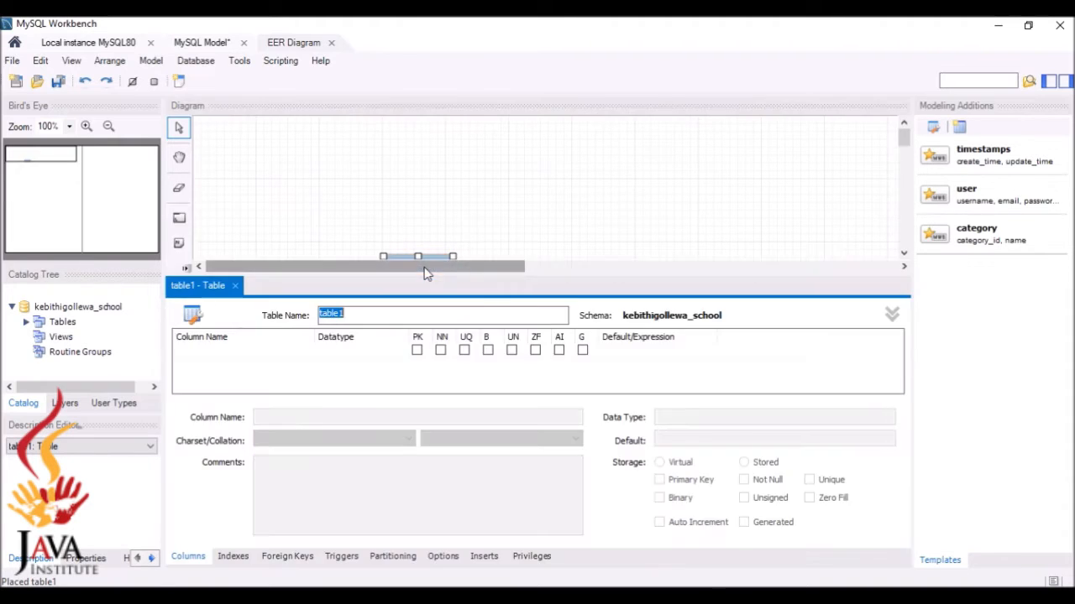
click(462, 316)
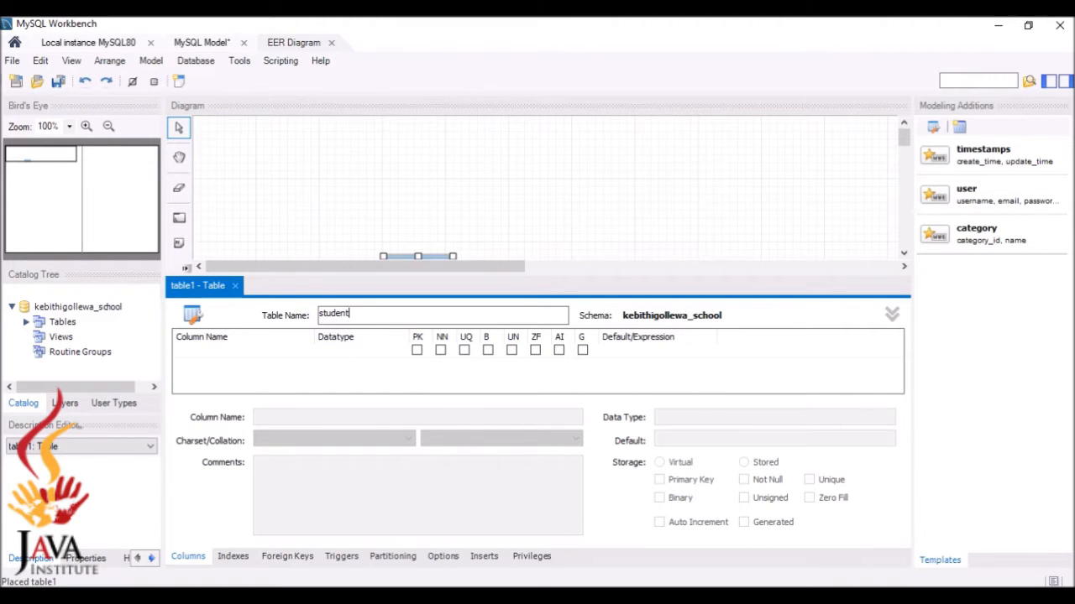
key(alt+Tab)
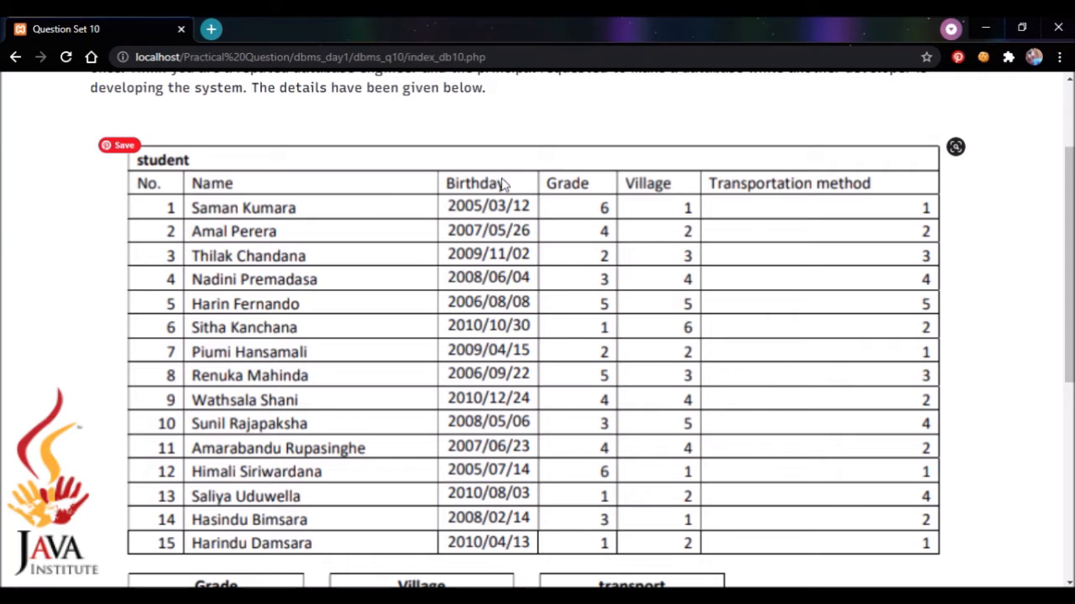
key(alt+Tab)
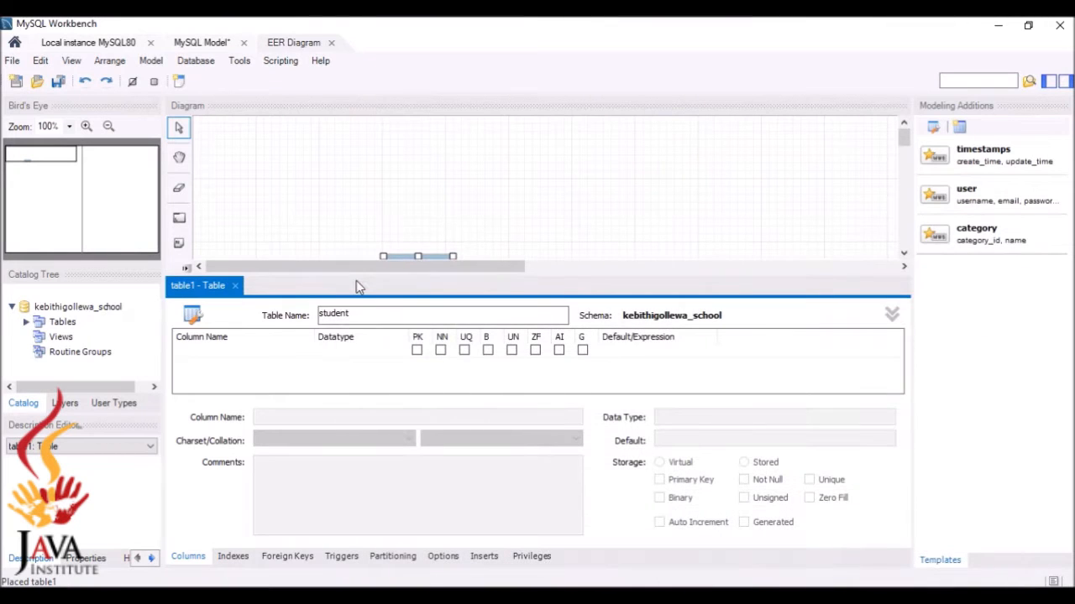
Add a no INT primary key auto-increment column and a Name column to student
double_click(258, 352)
key(BackSpace)
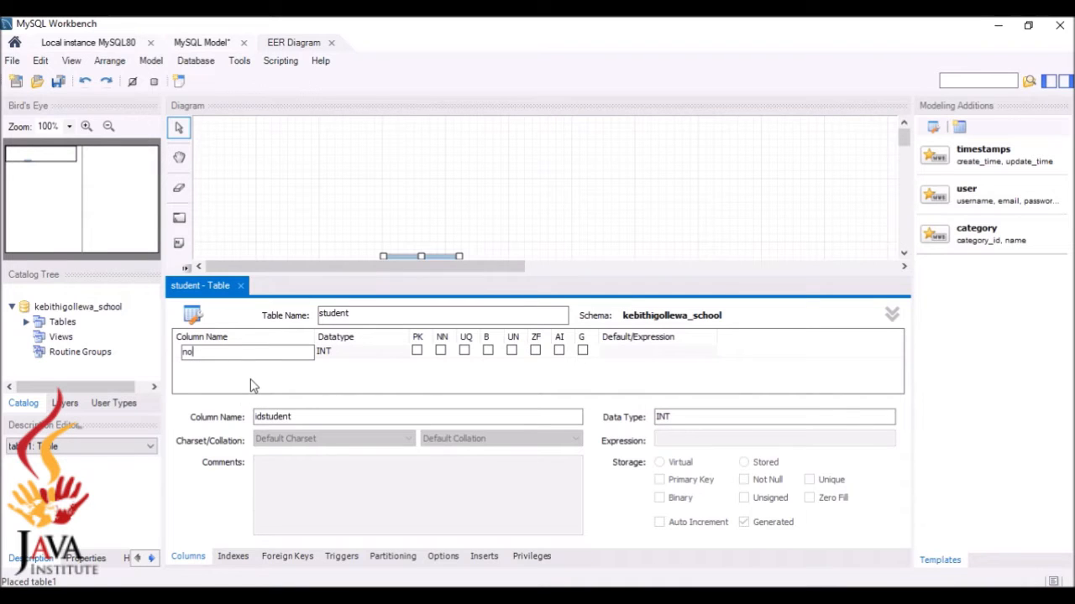
click(250, 378)
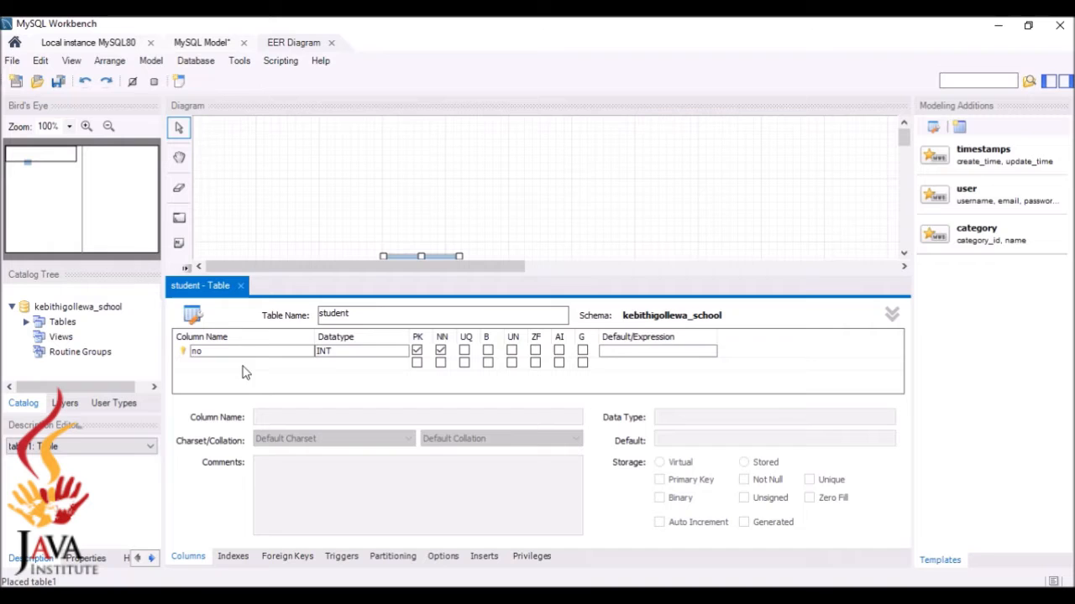
click(559, 351)
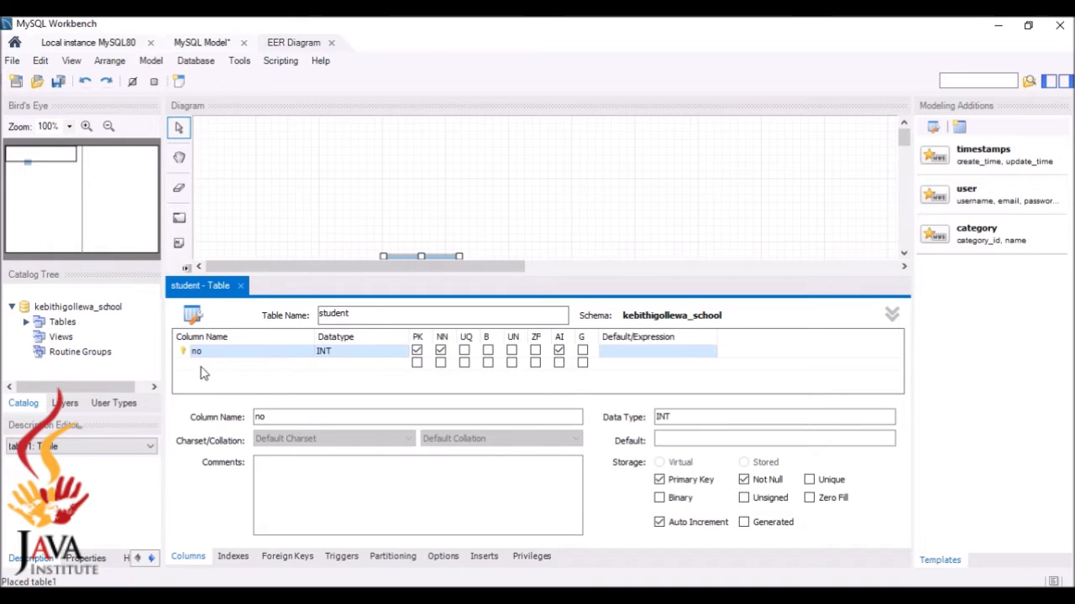
double_click(202, 365)
key(BackSpace)
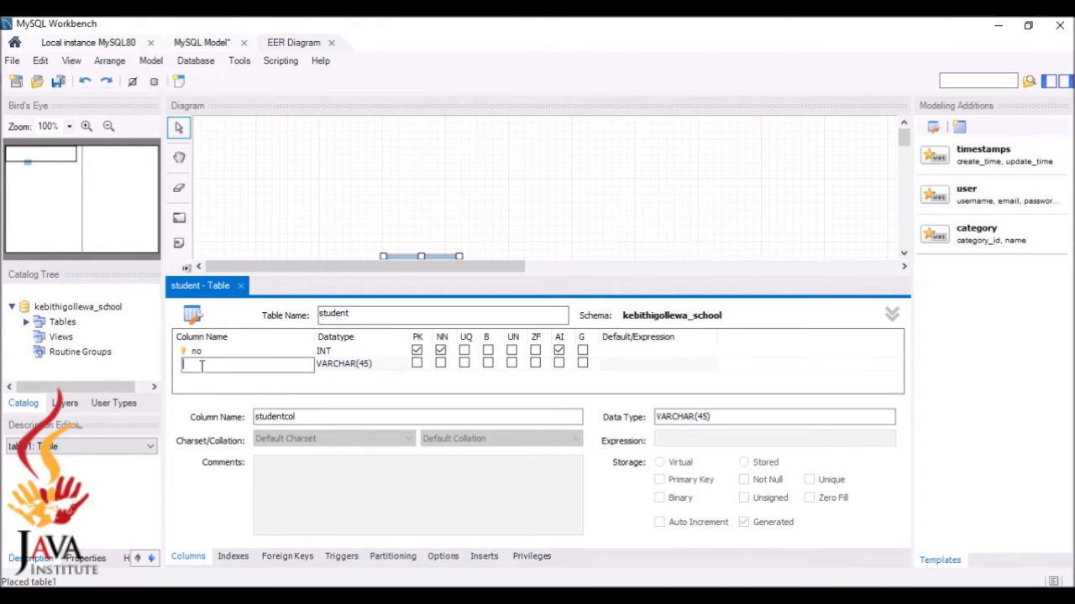
text(Name)
click(212, 379)
Add a Birthday DATE column, then move the student table top-left and enlarge it
click(214, 382)
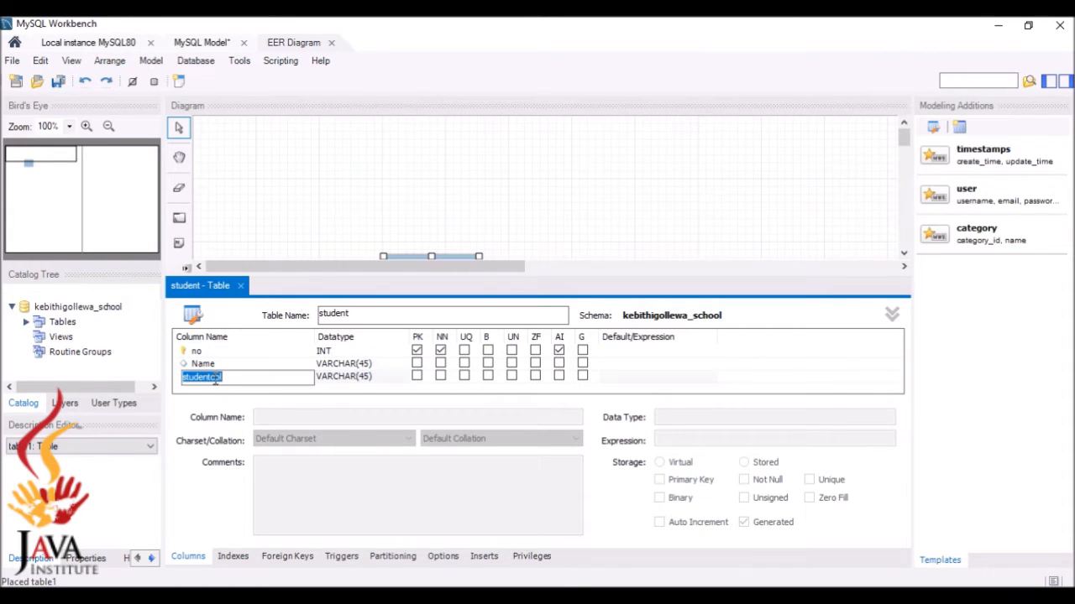
text(Birthday)
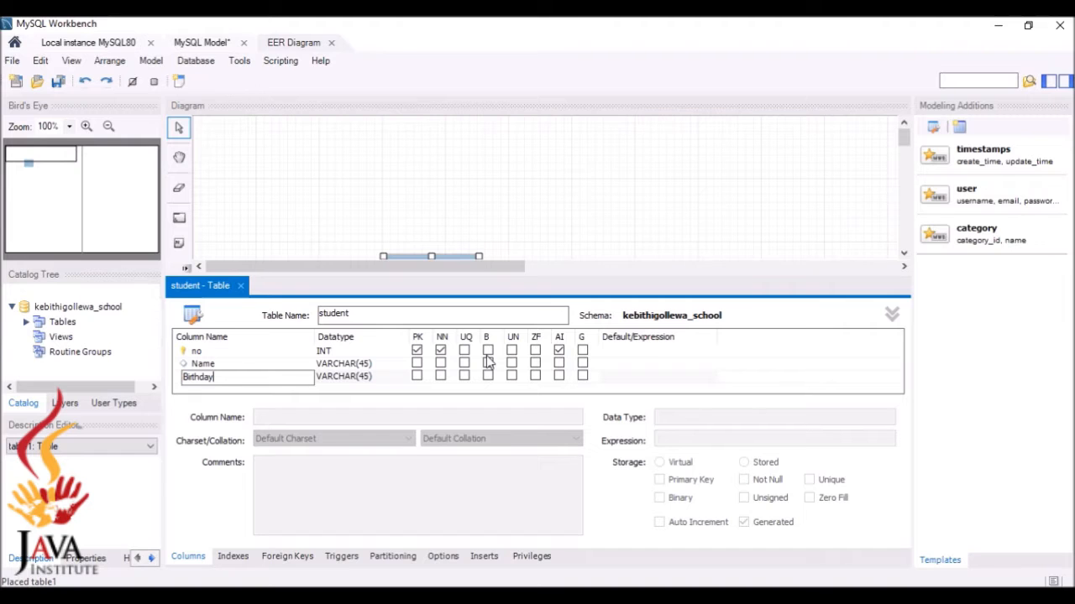
click(377, 380)
click(377, 378)
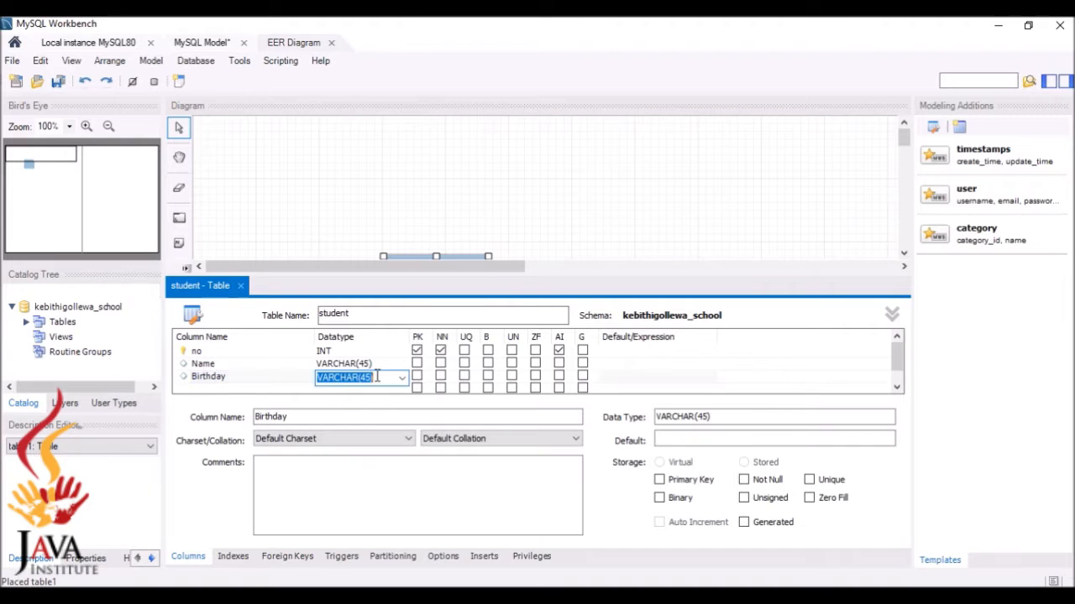
click(404, 381)
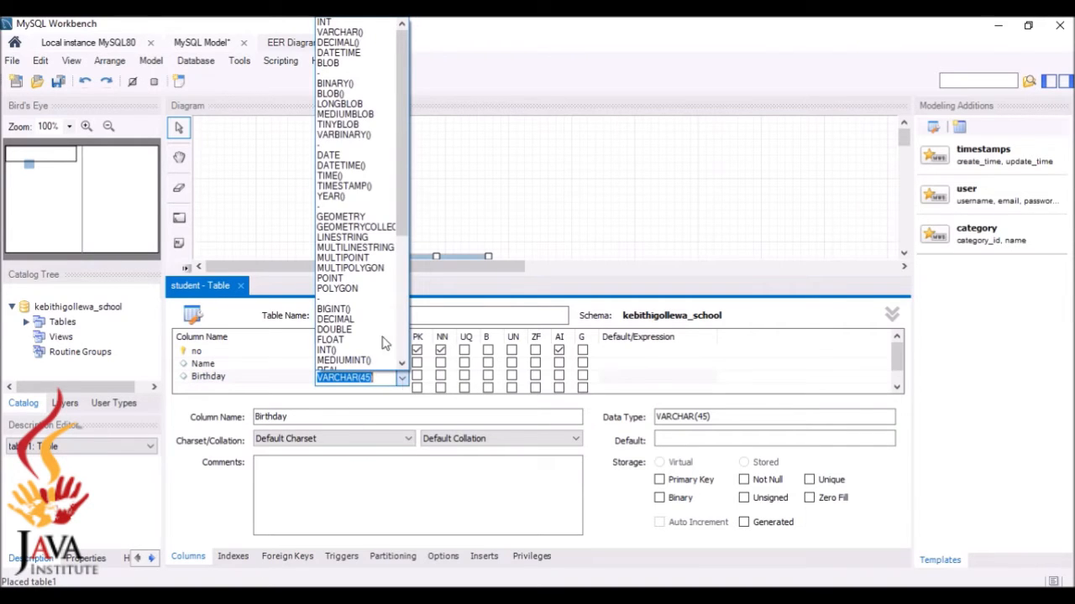
click(375, 156)
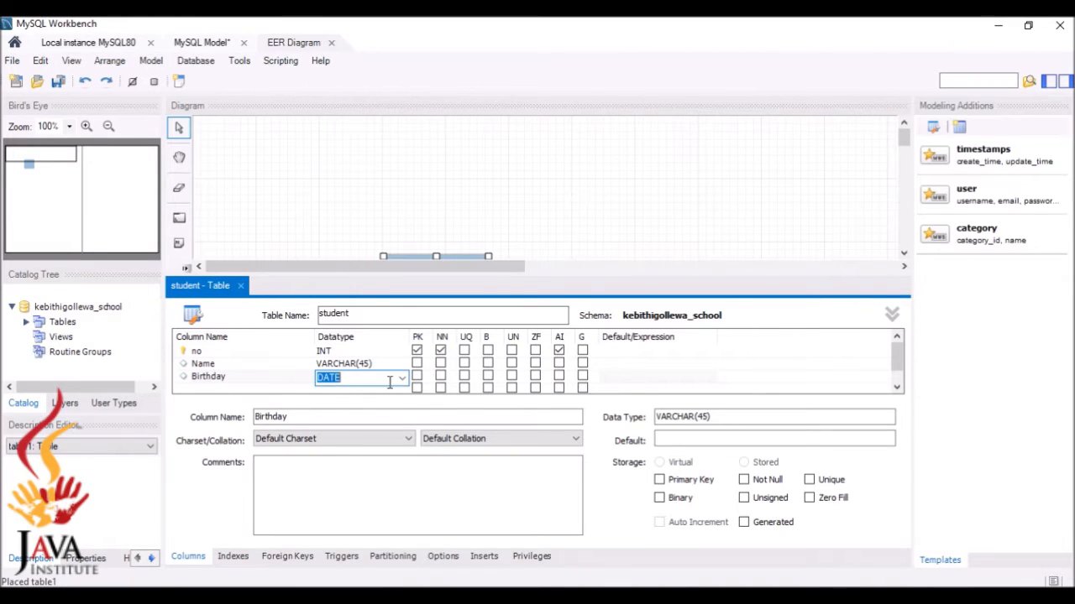
click(307, 387)
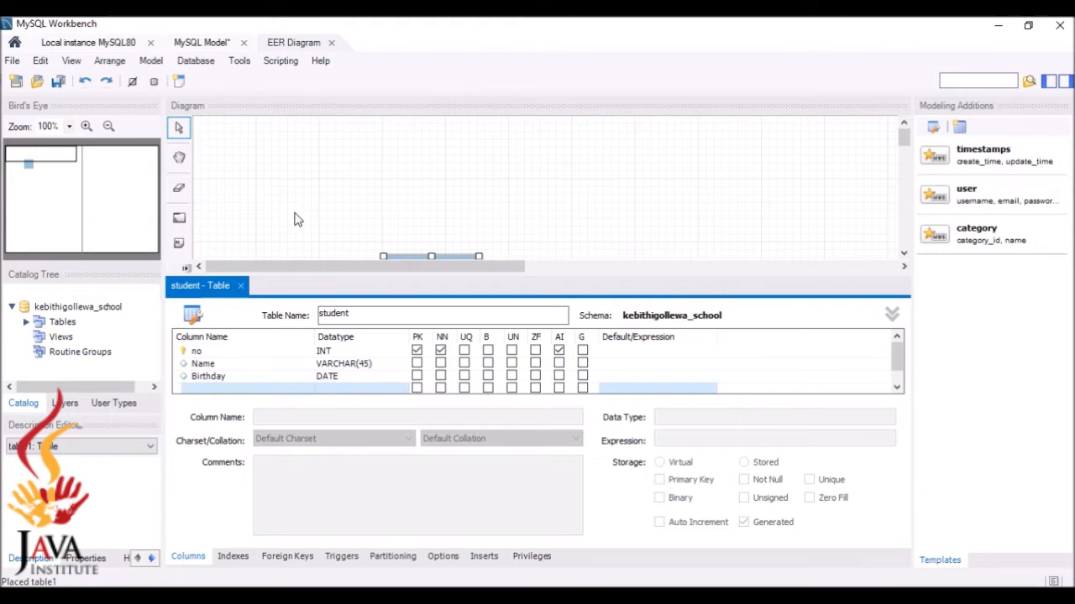
click(242, 287)
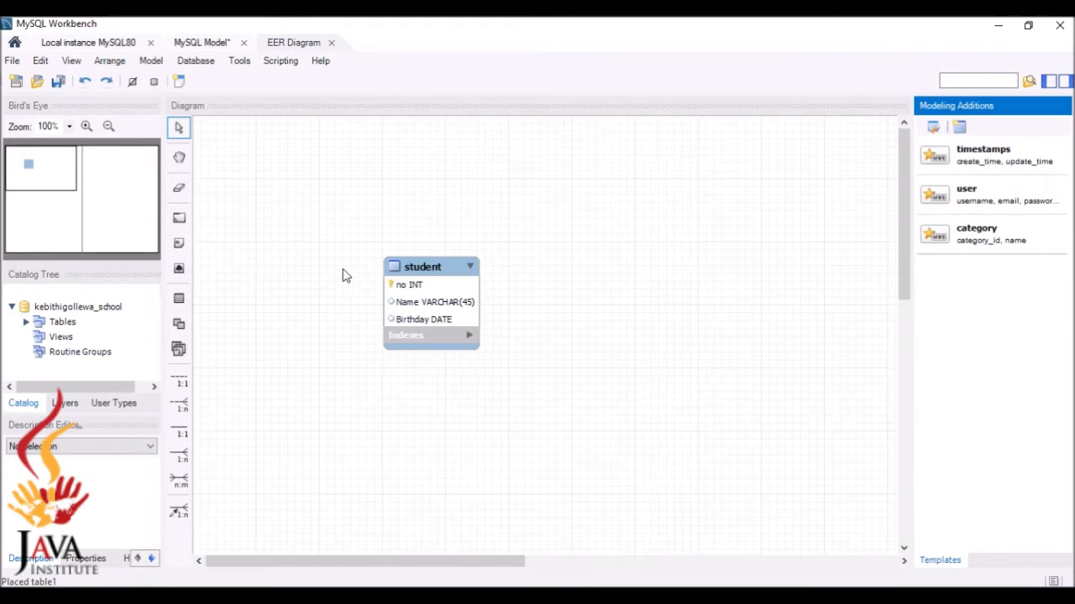
drag(451, 306, 315, 232)
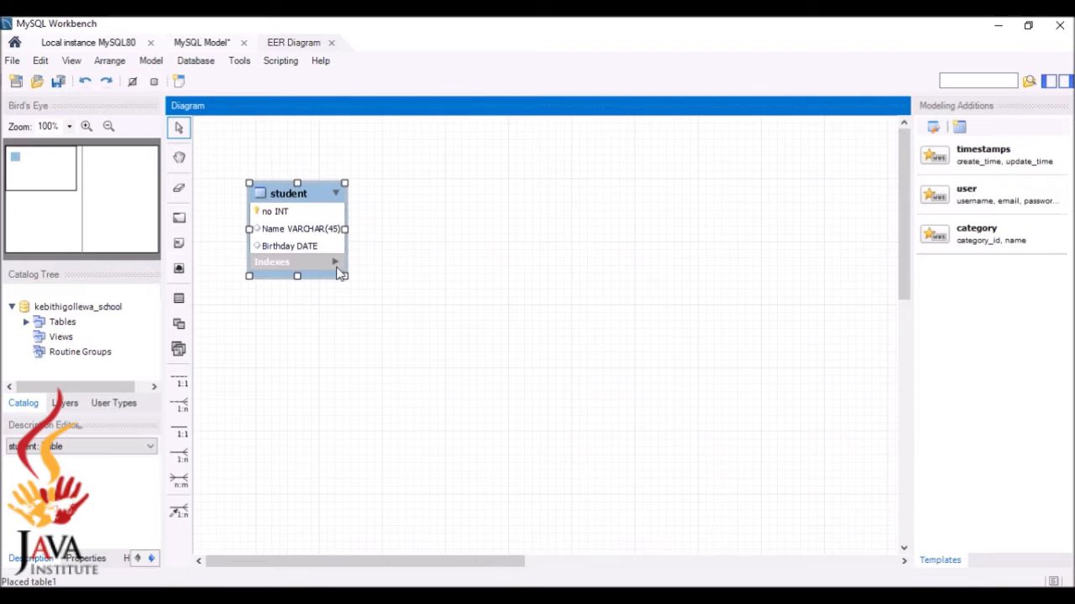
drag(344, 276, 363, 289)
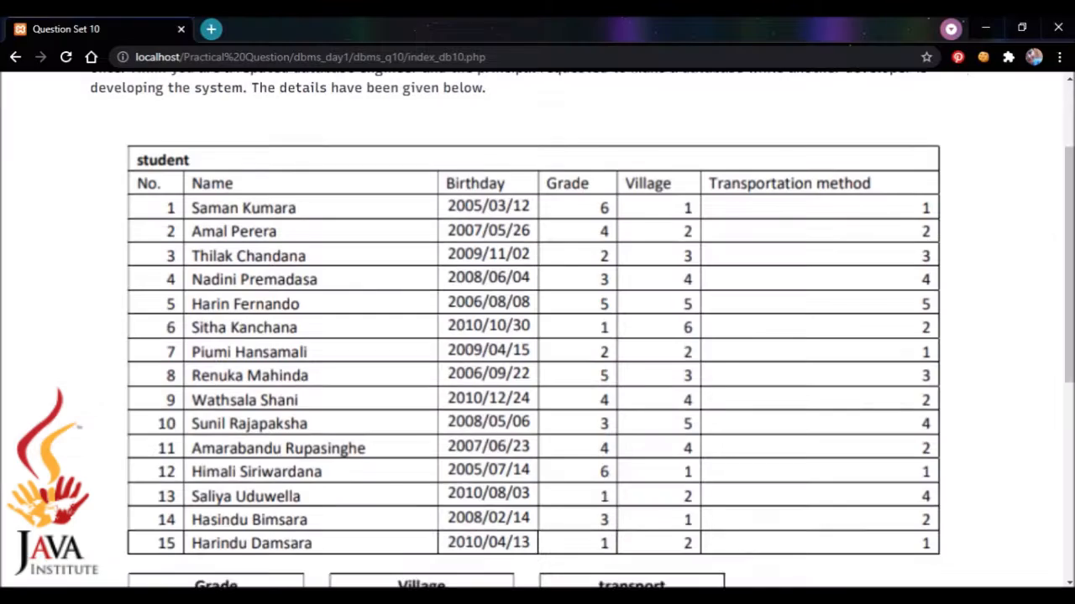
Place a second table on the diagram and name it Grade
scroll(1050, 223, up, 1)
scroll(1049, 223, down, 3)
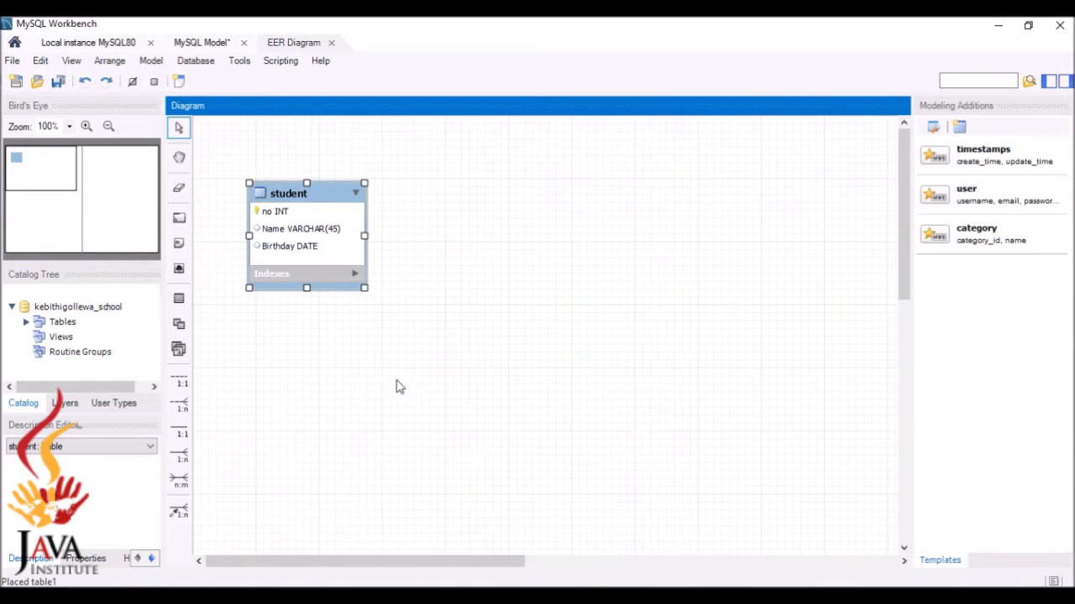
click(180, 299)
click(618, 240)
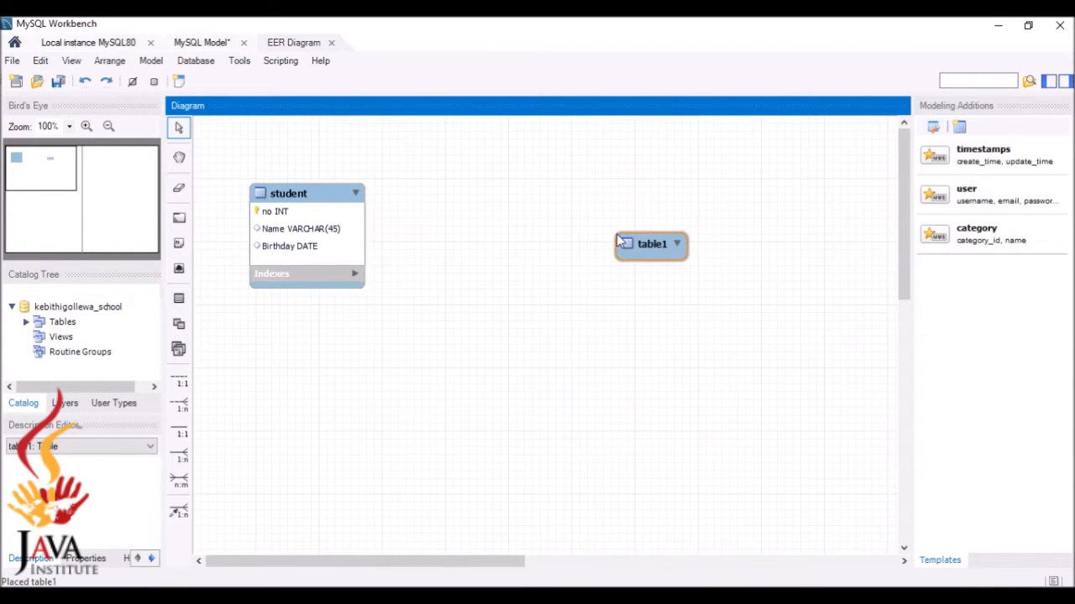
double_click(640, 252)
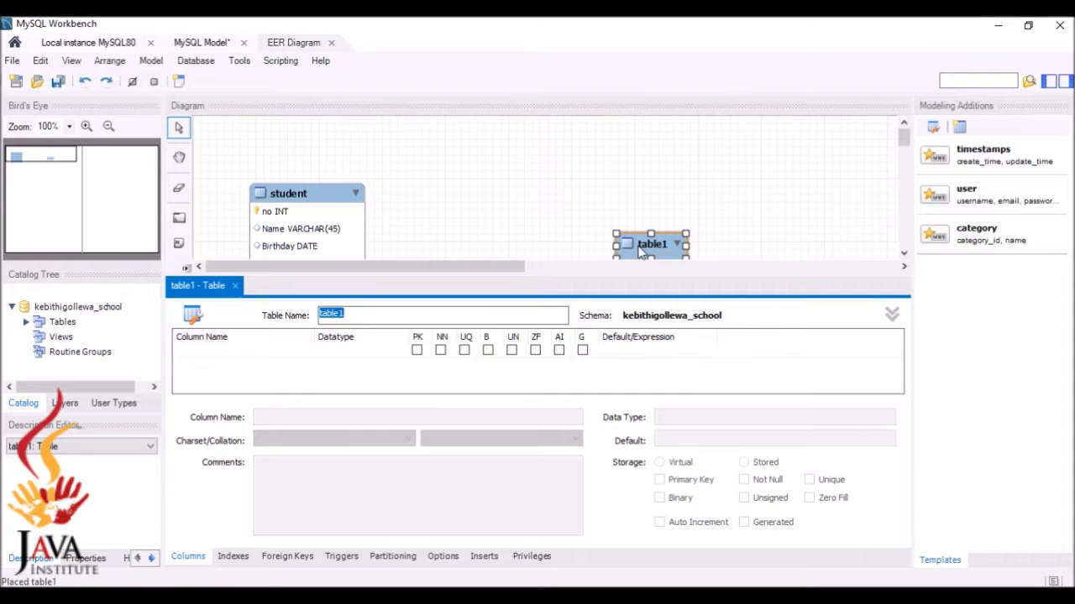
key(BackSpace)
text(Grade)
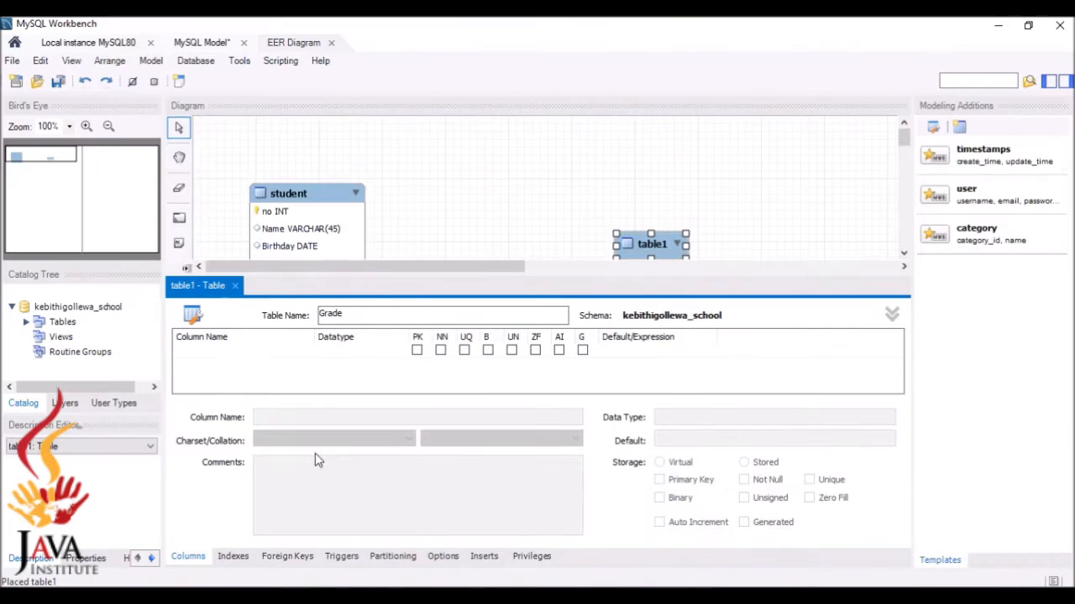
Give Grade an id primary key and a Grade column, then move it beside student
click(239, 351)
key(BackSpace)
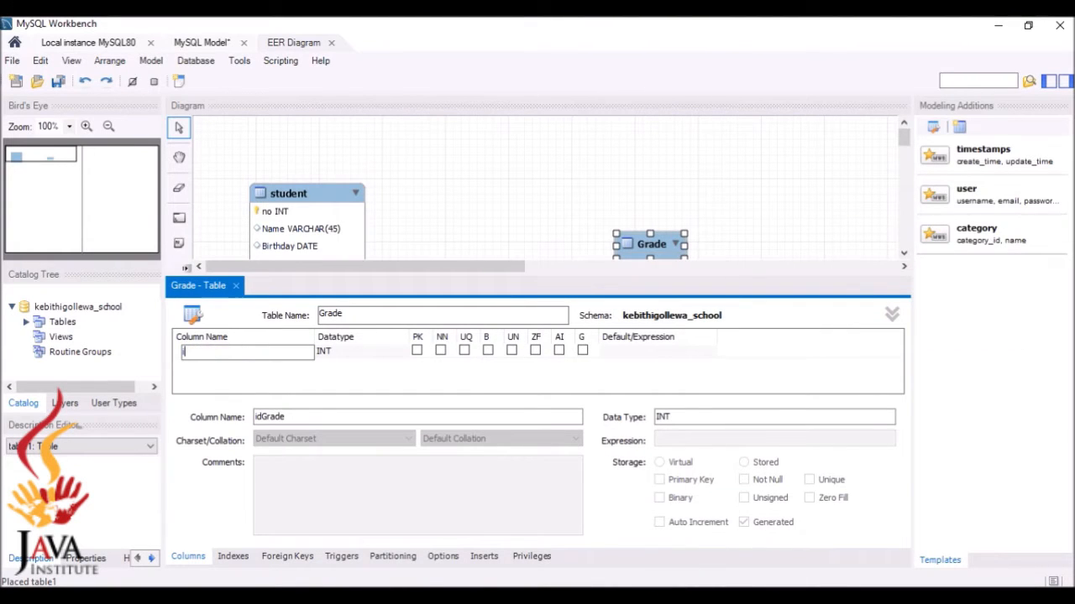
key(Return)
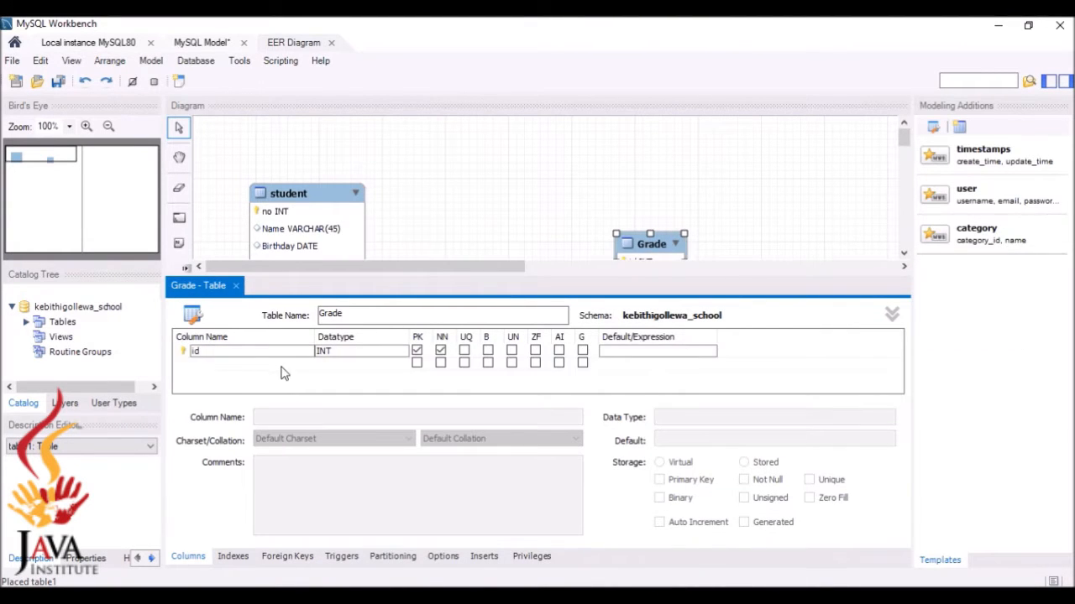
click(232, 364)
key(BackSpace)
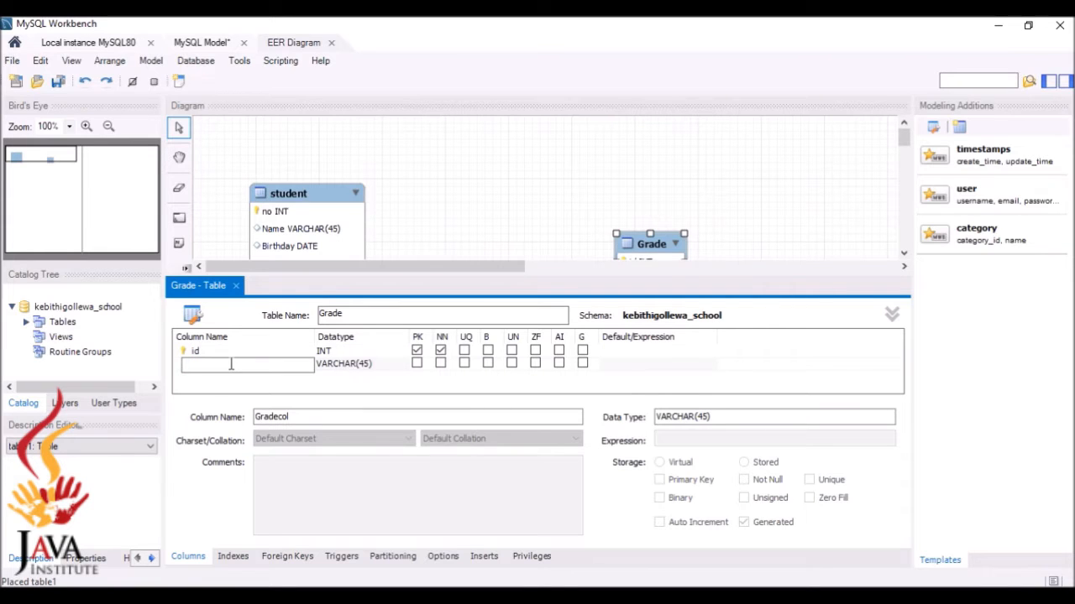
text(D)
key(Return)
click(238, 287)
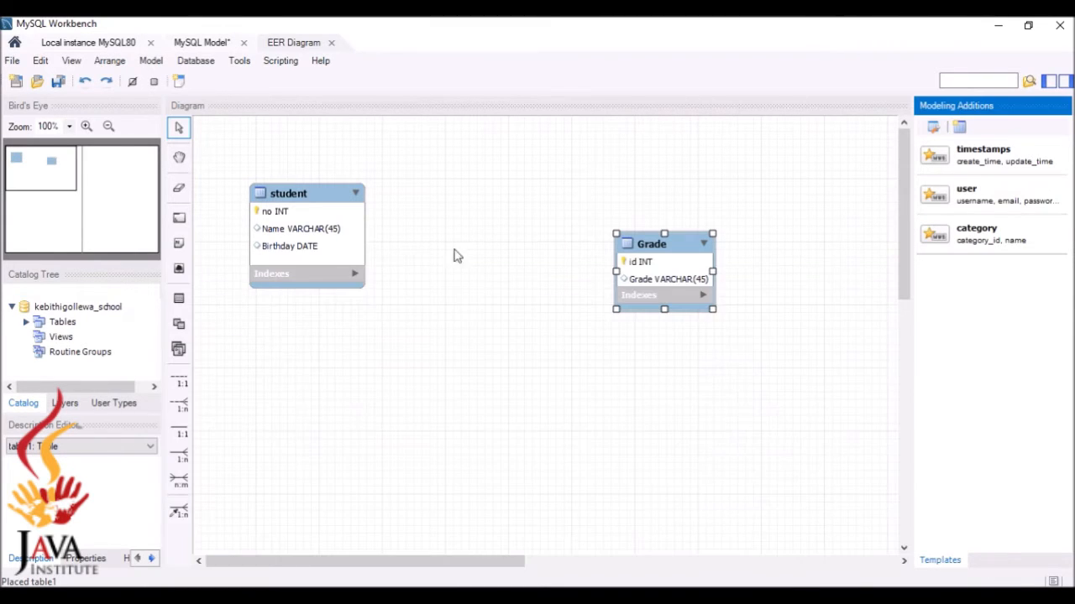
drag(664, 281, 517, 222)
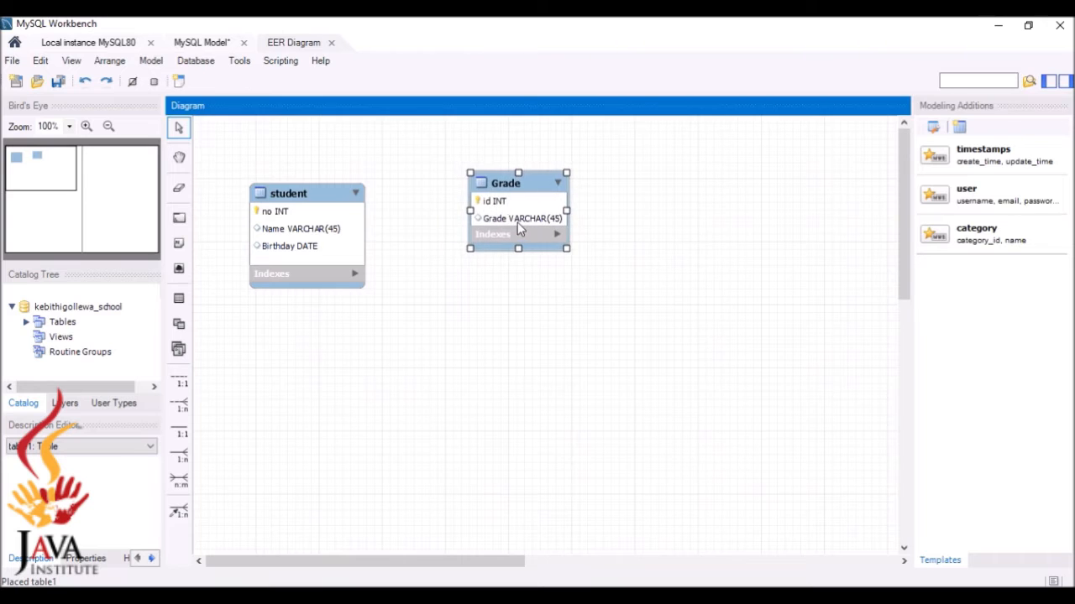
Place a third table on the diagram and name it Village
click(179, 298)
click(527, 336)
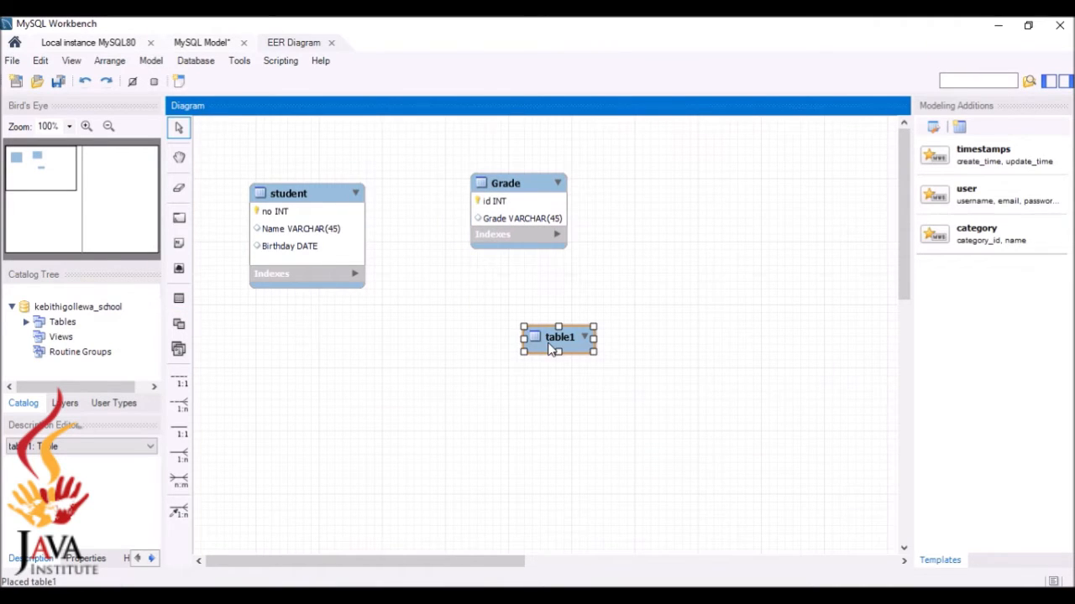
double_click(551, 350)
key(BackSpace)
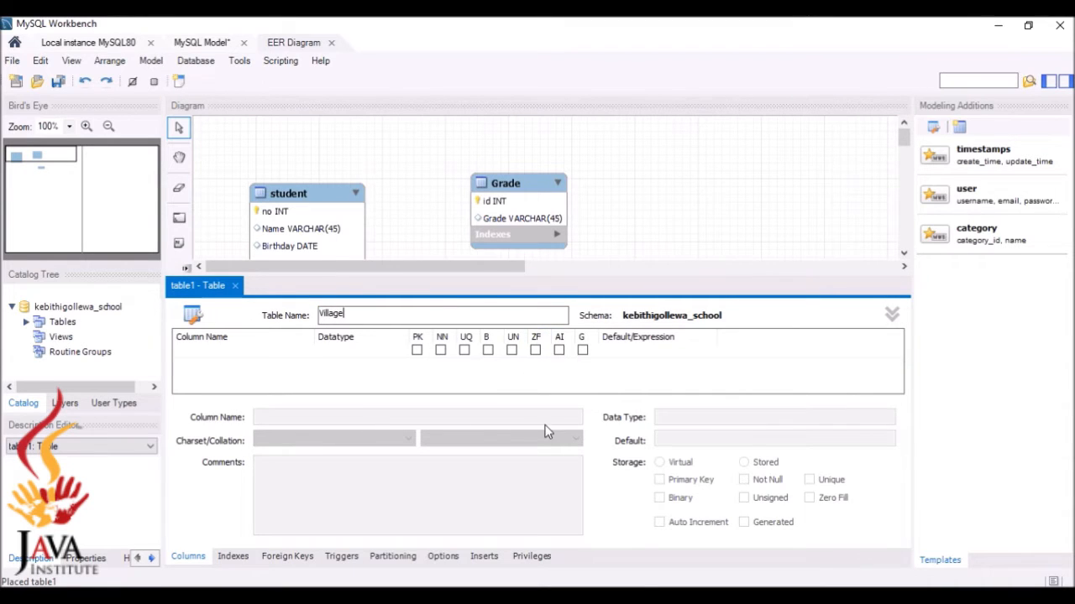
key(alt+Tab)
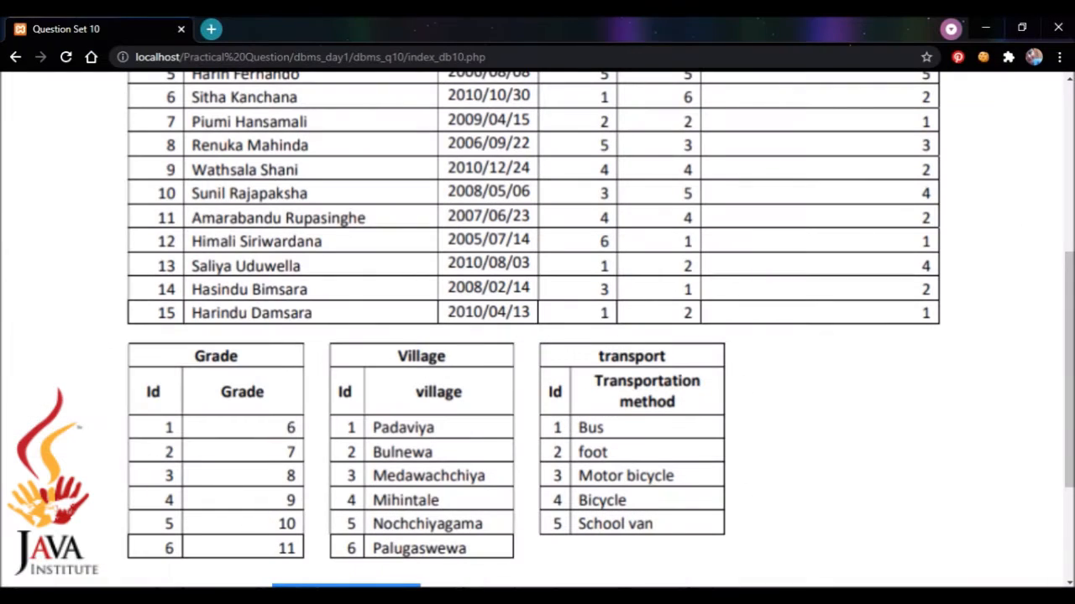
key(alt+Tab)
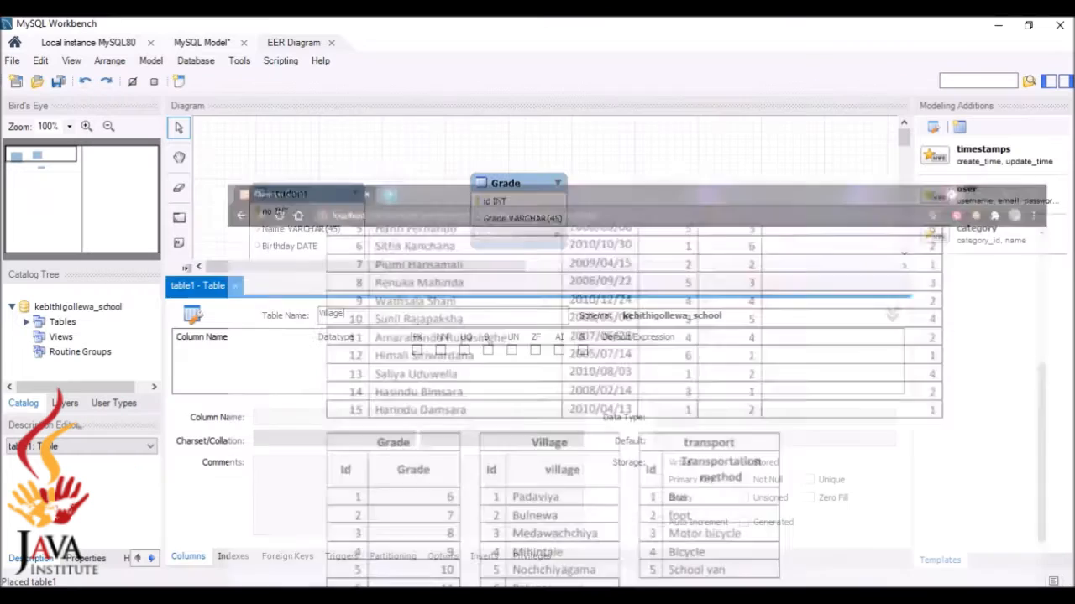
Add an id column and a Village VARCHAR(45) column to the Village table
double_click(252, 350)
key(BackSpace)
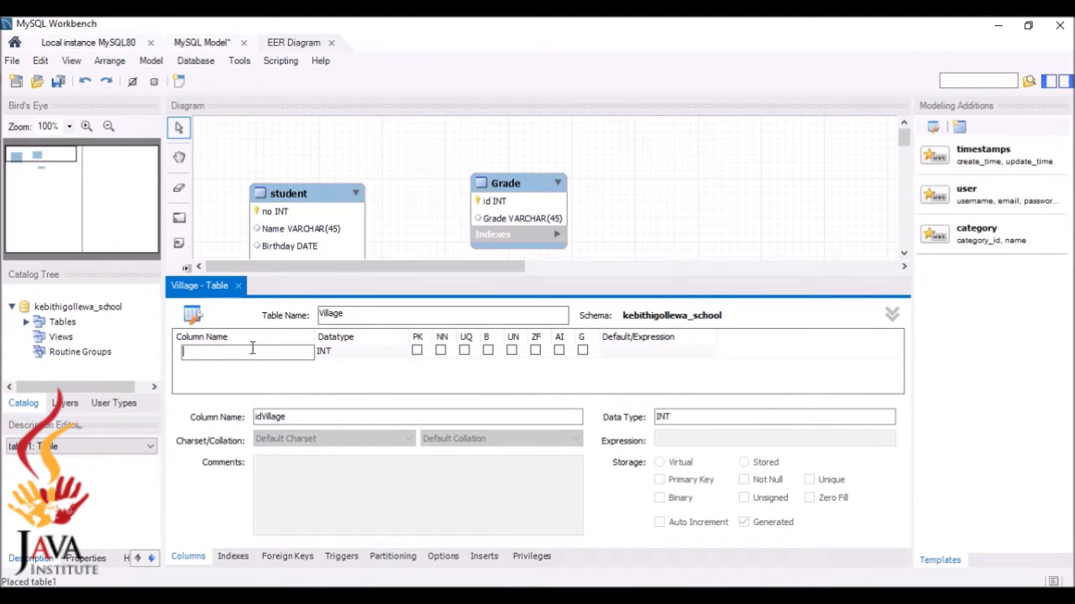
text(id)
double_click(251, 365)
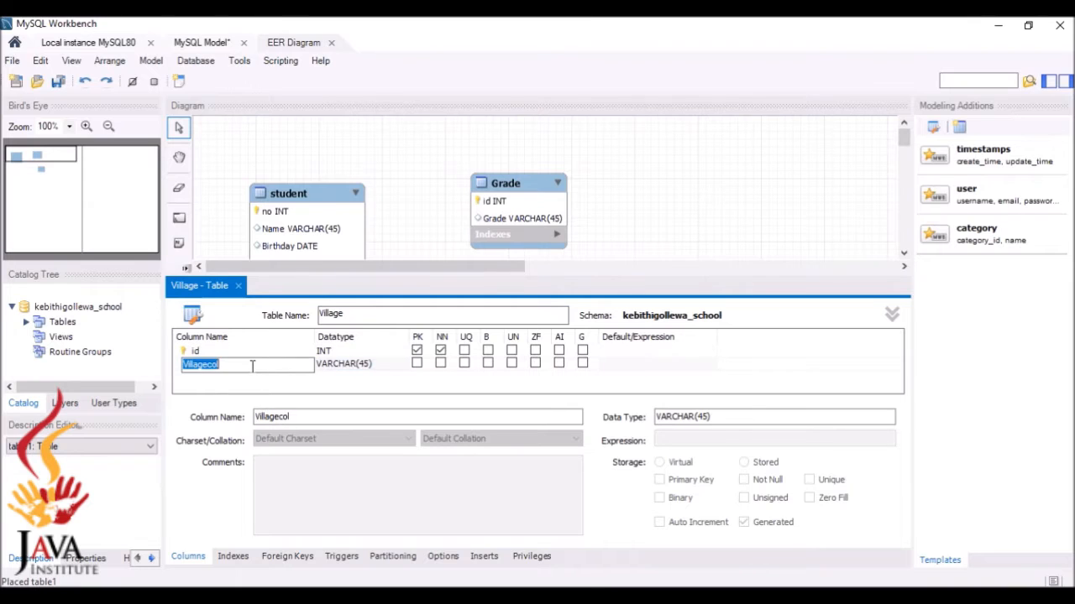
key(BackSpace)
click(239, 286)
click(553, 218)
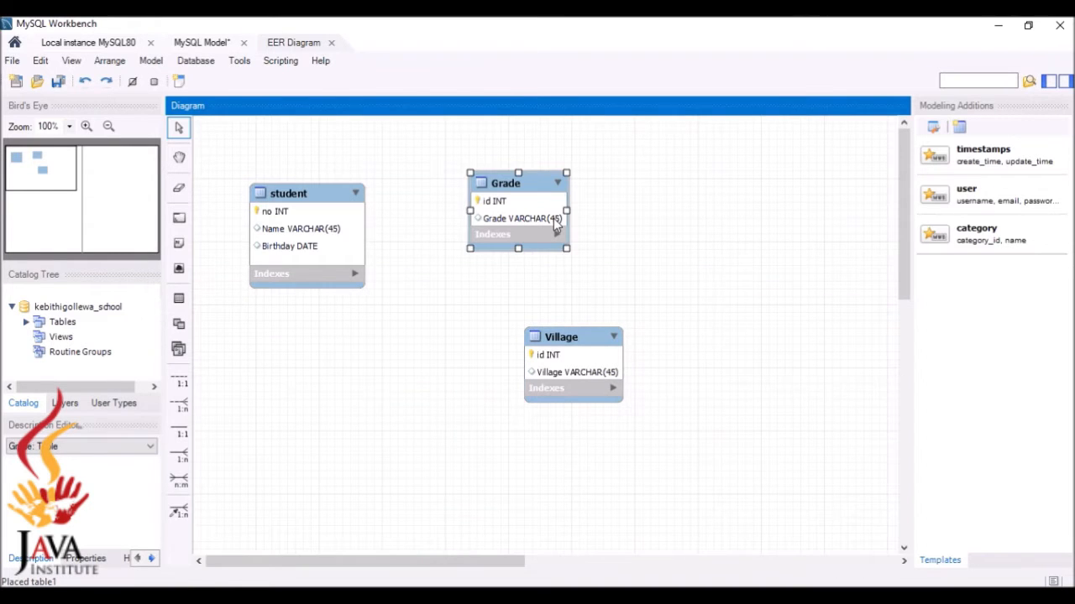
Change the Grade table's Grade column to INT and drag Village up toward Grade
double_click(554, 220)
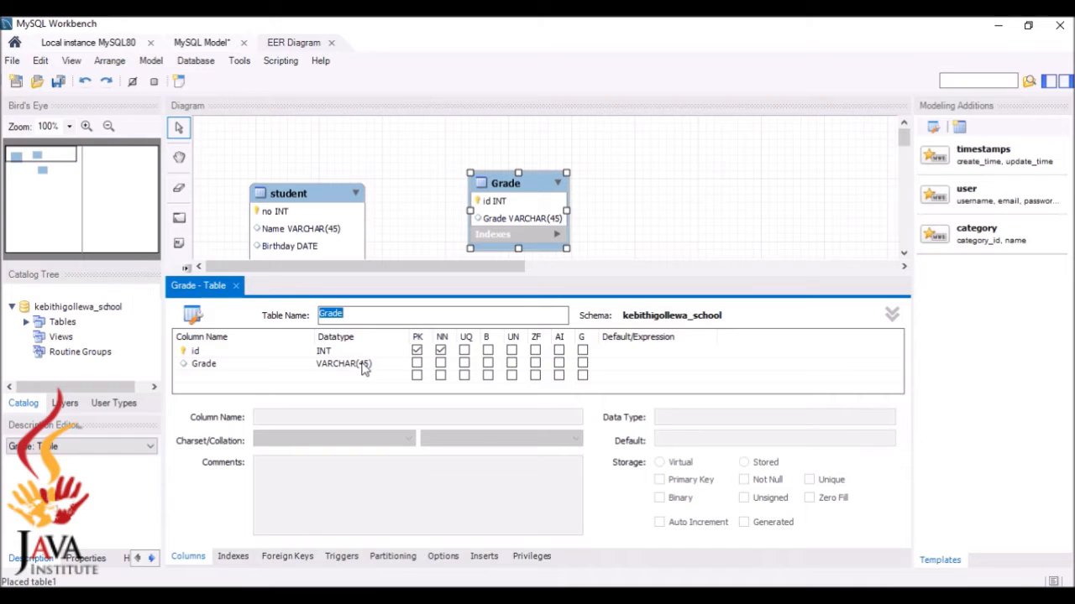
double_click(362, 364)
click(402, 365)
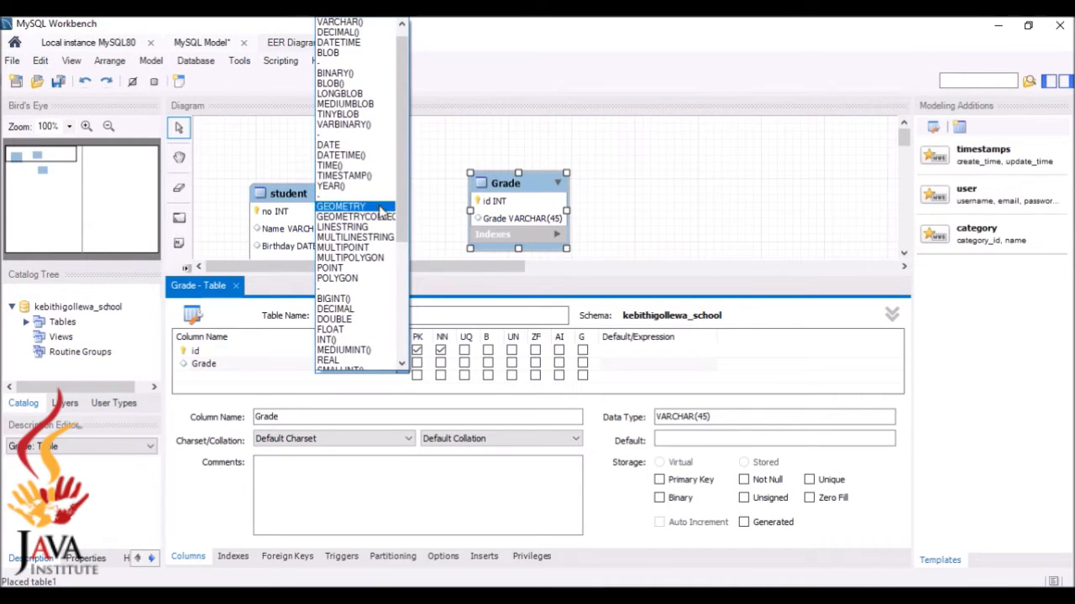
scroll(401, 165, up, 1)
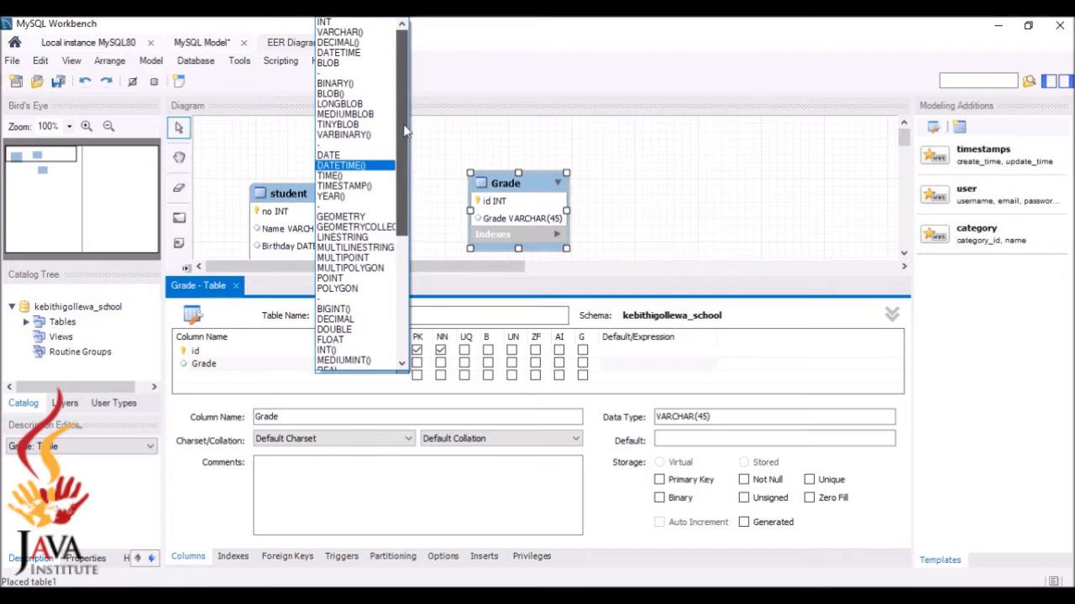
click(376, 23)
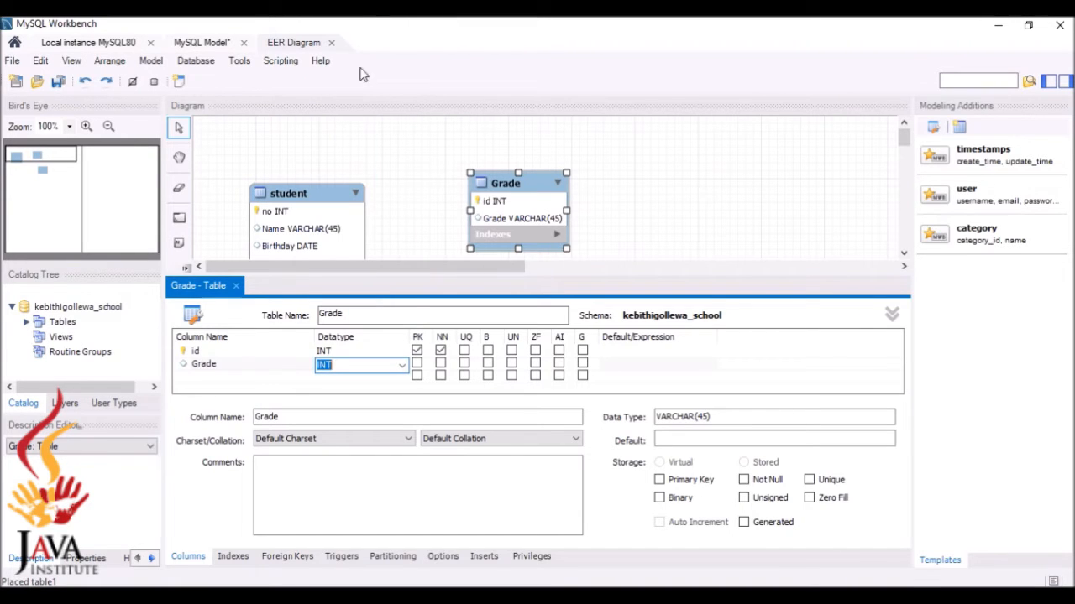
click(236, 287)
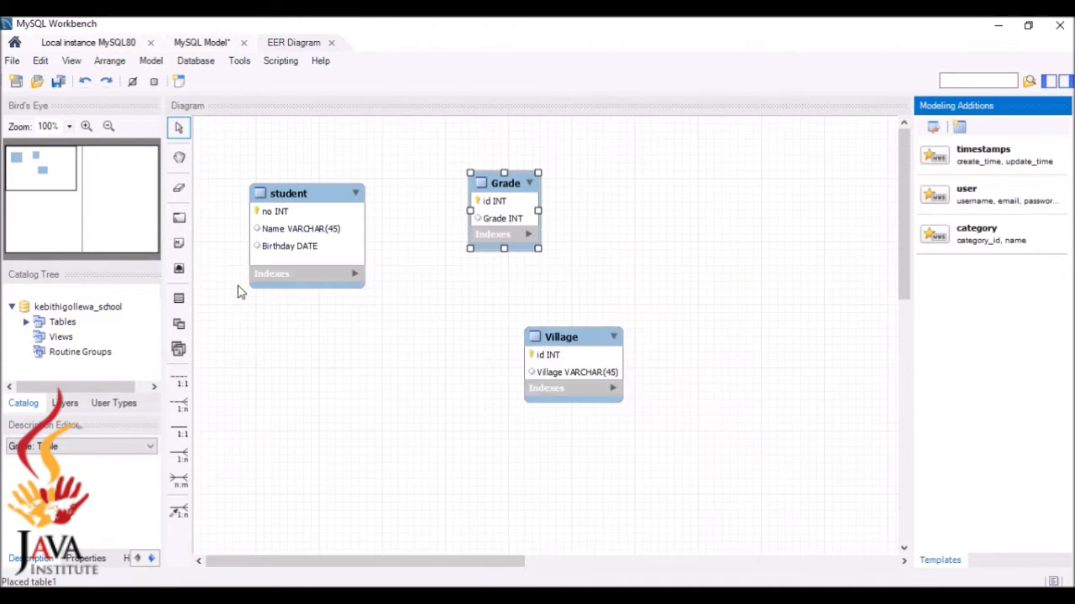
drag(551, 355, 497, 330)
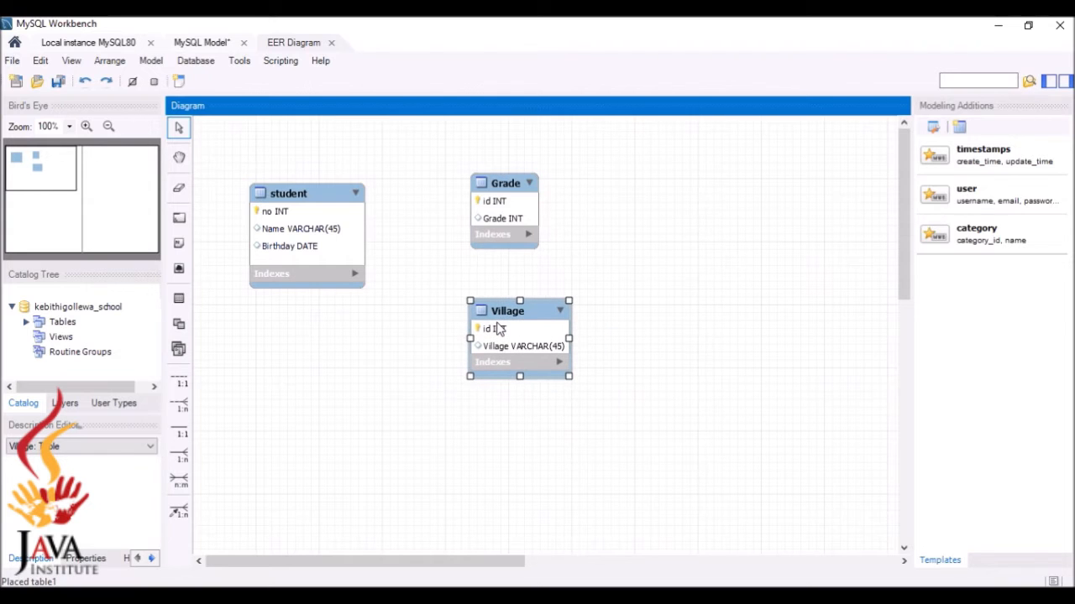
click(509, 422)
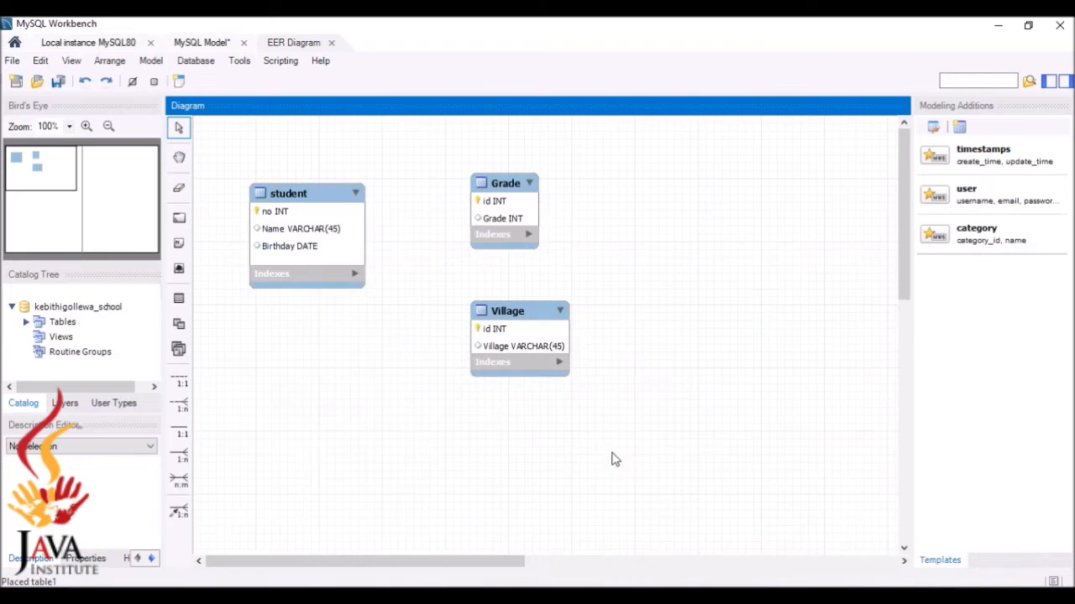
Place a fourth table left of Village and name it transport
click(178, 299)
click(340, 350)
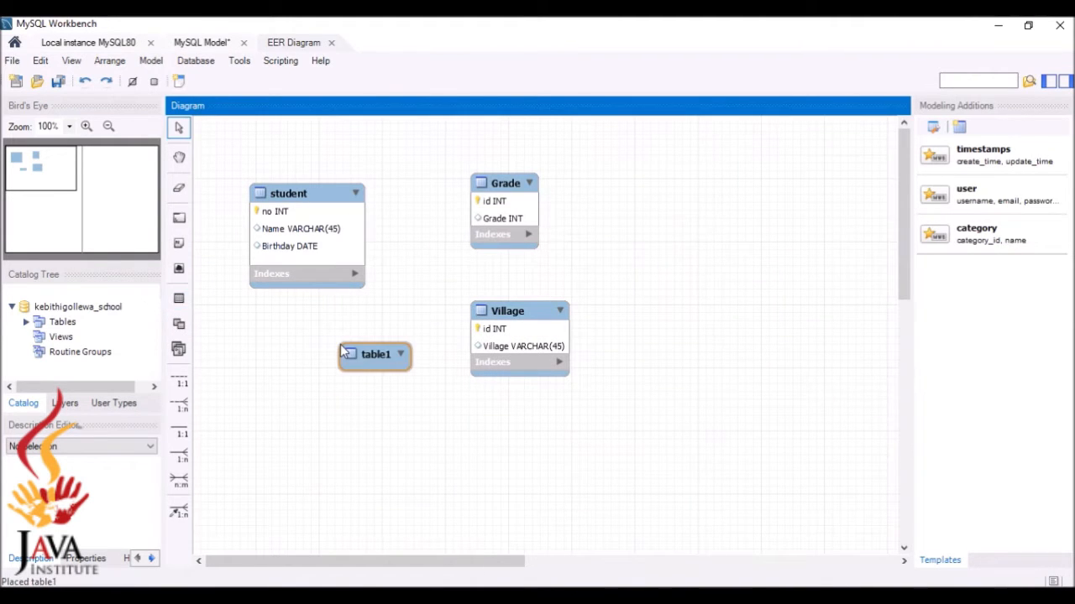
double_click(354, 354)
key(BackSpace)
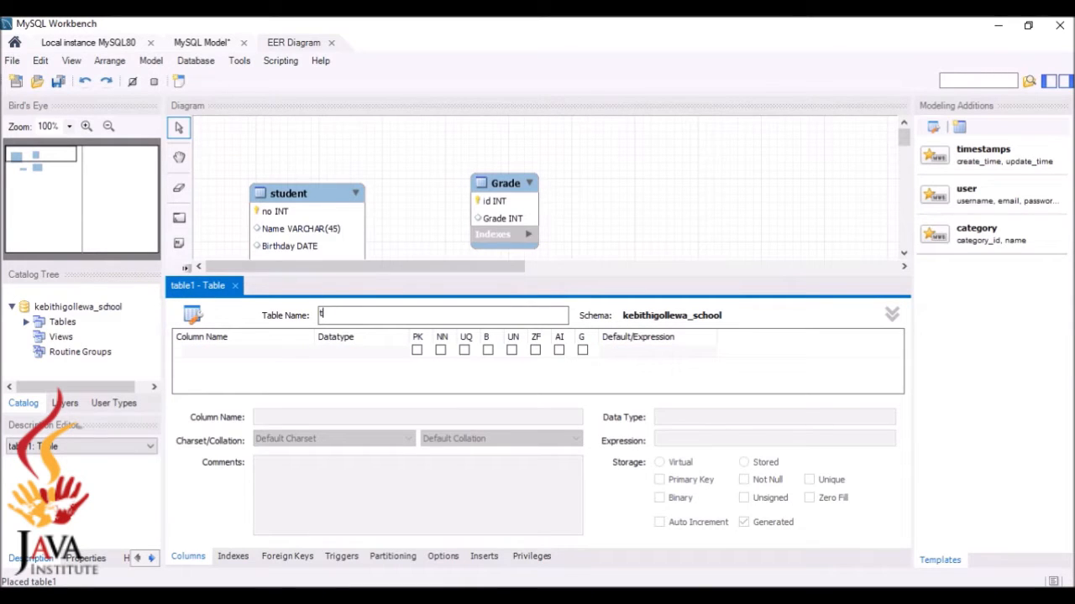
text(transport)
key(alt+Tab)
Add an id column and a transpotation_method VARCHAR(45) column to transport
double_click(239, 351)
key(BackSpace)
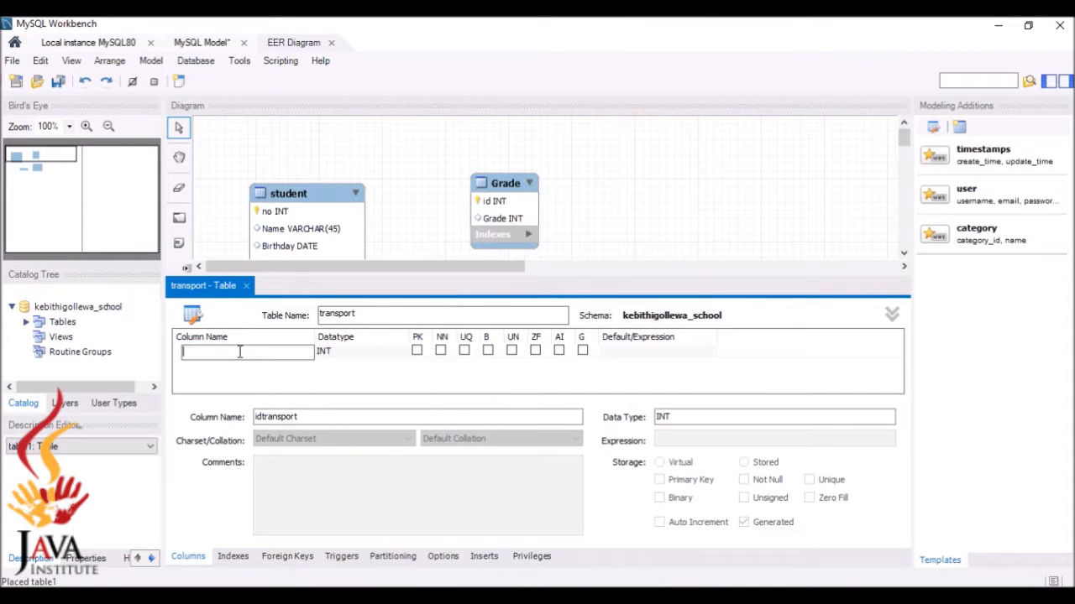
text(id)
double_click(282, 365)
key(BackSpace)
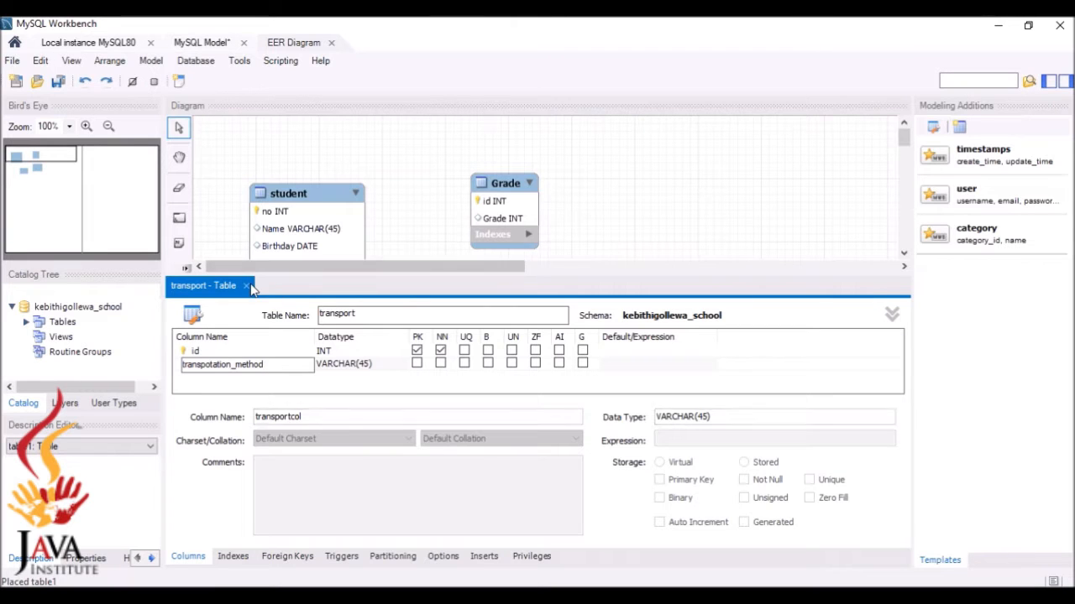
click(250, 287)
click(246, 288)
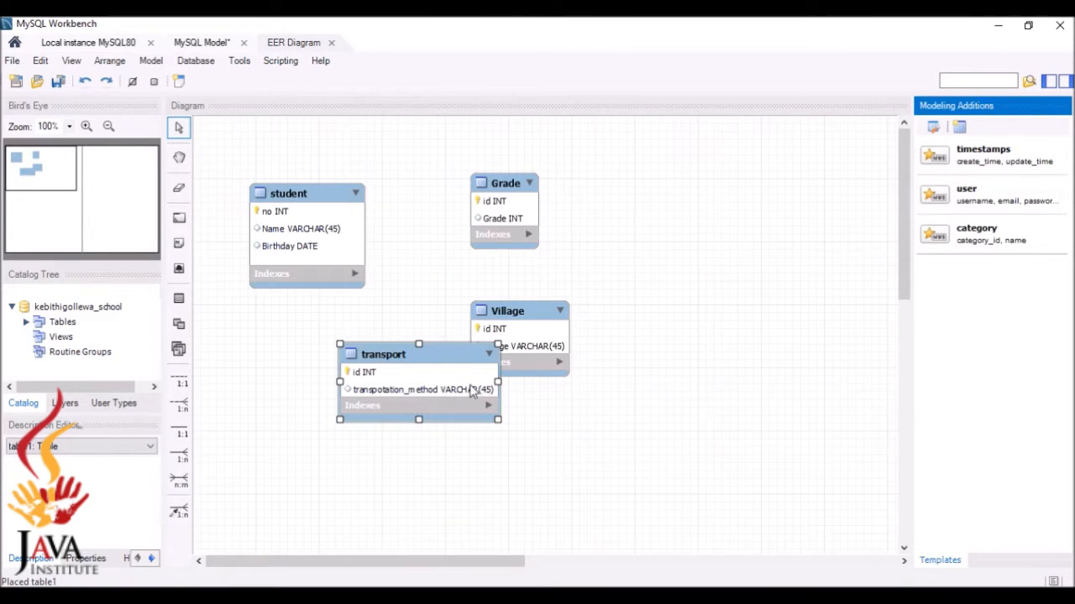
Rearrange Village, Grade and transport on the diagram and enlarge the Grade box
drag(513, 354, 606, 311)
drag(496, 229, 497, 182)
drag(443, 402, 363, 442)
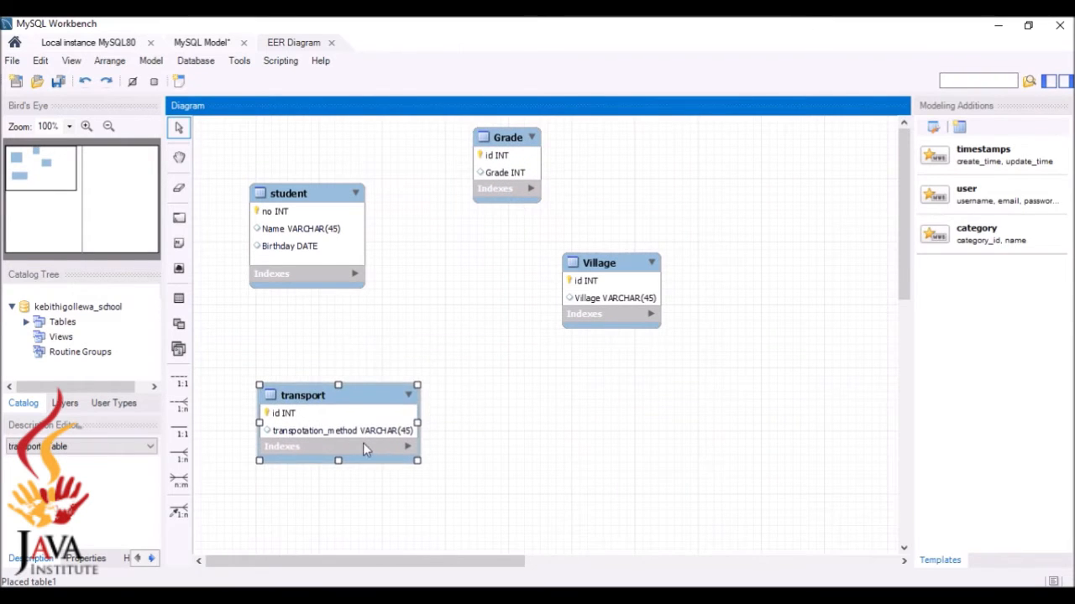
drag(637, 305, 584, 342)
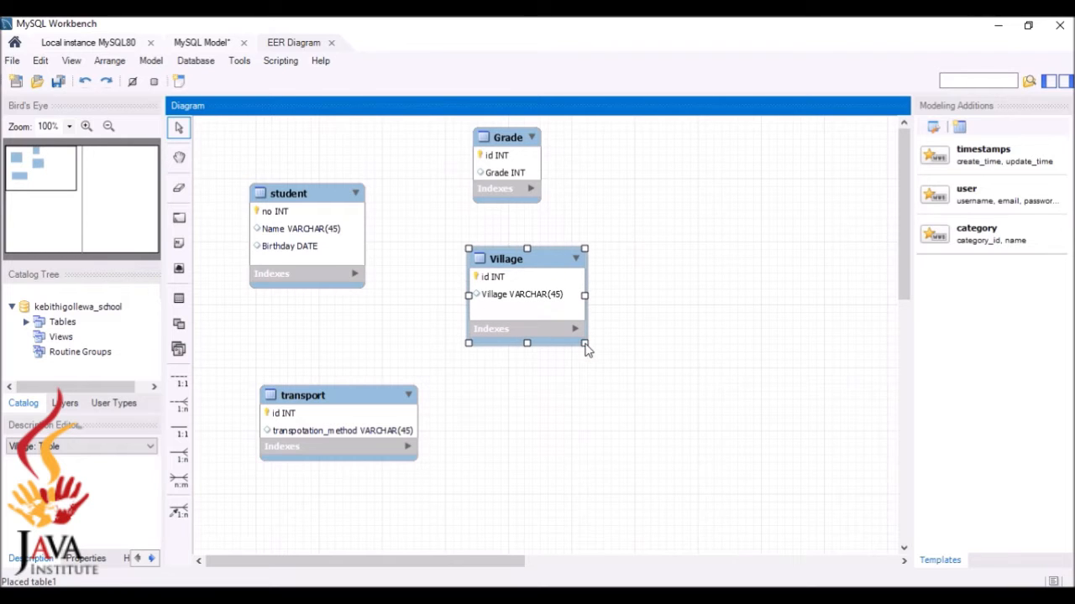
click(498, 179)
drag(540, 204, 579, 209)
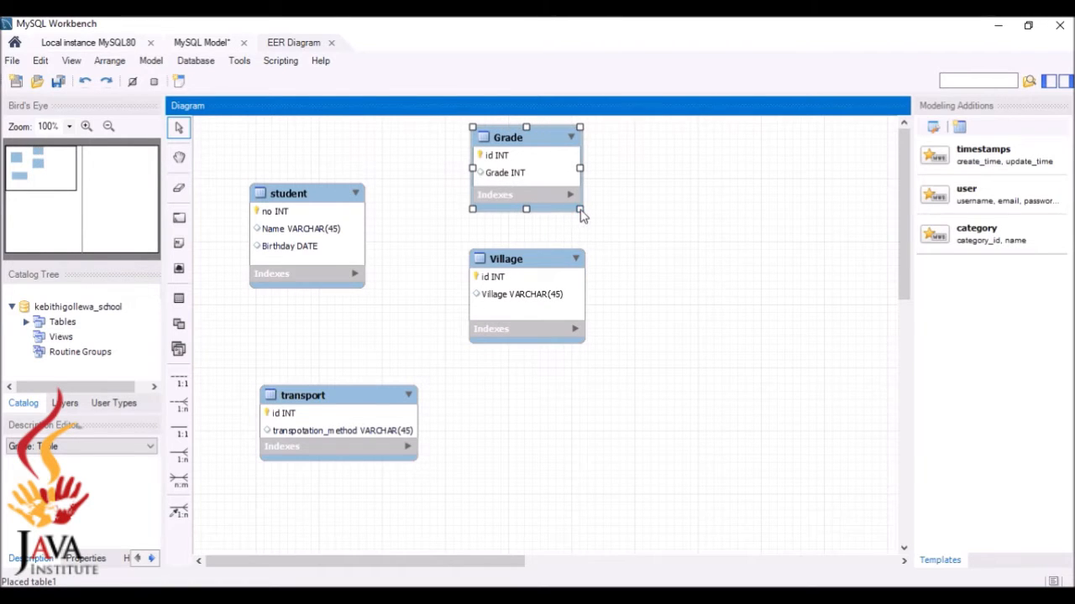
click(566, 298)
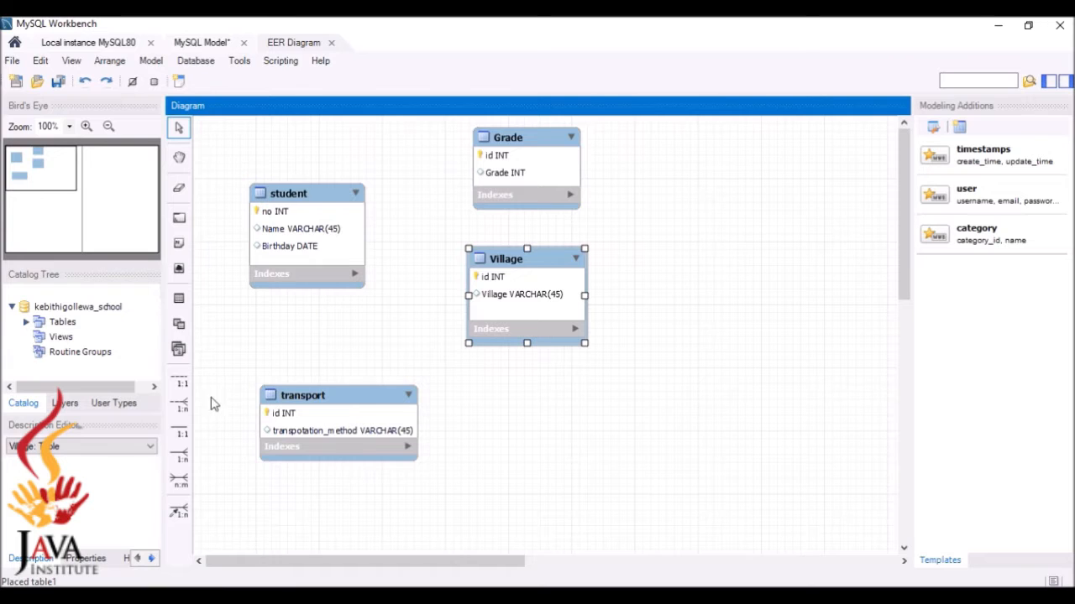
Try one-to-many links between student and transport, undoing both attempts
click(180, 405)
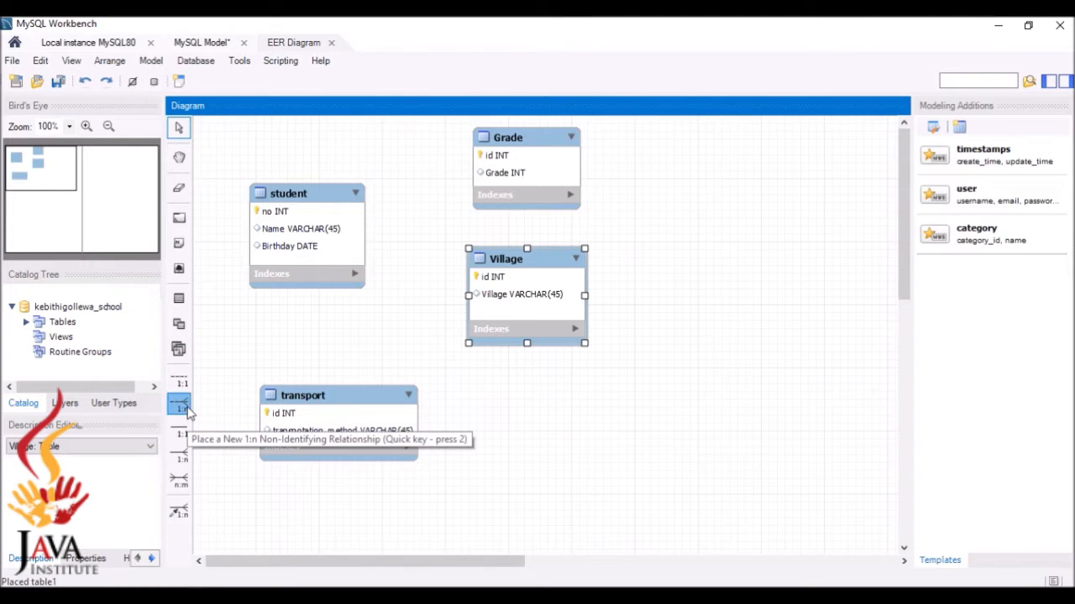
click(335, 408)
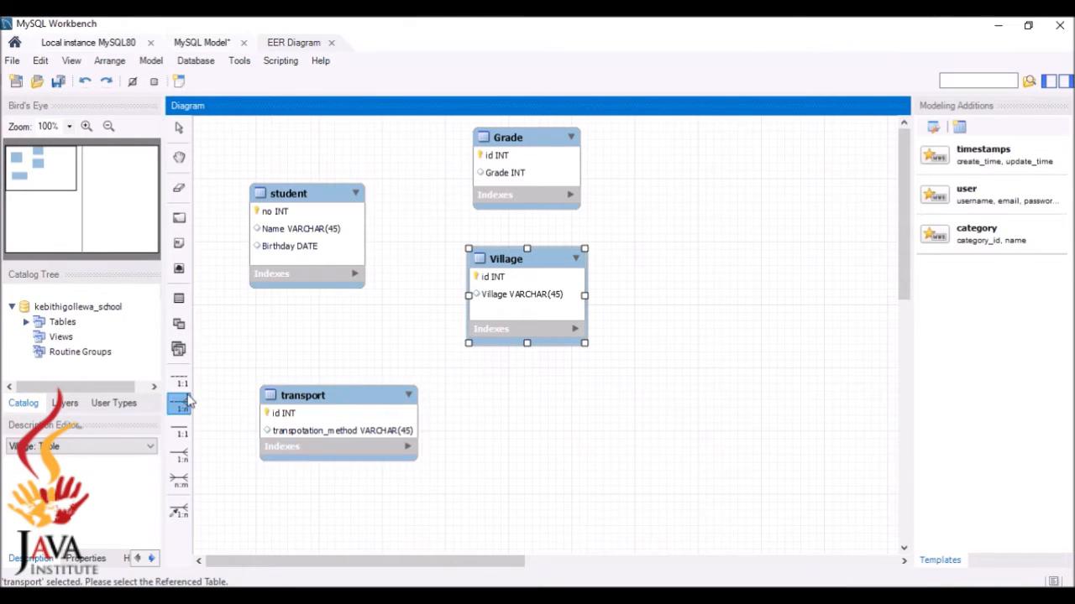
click(307, 255)
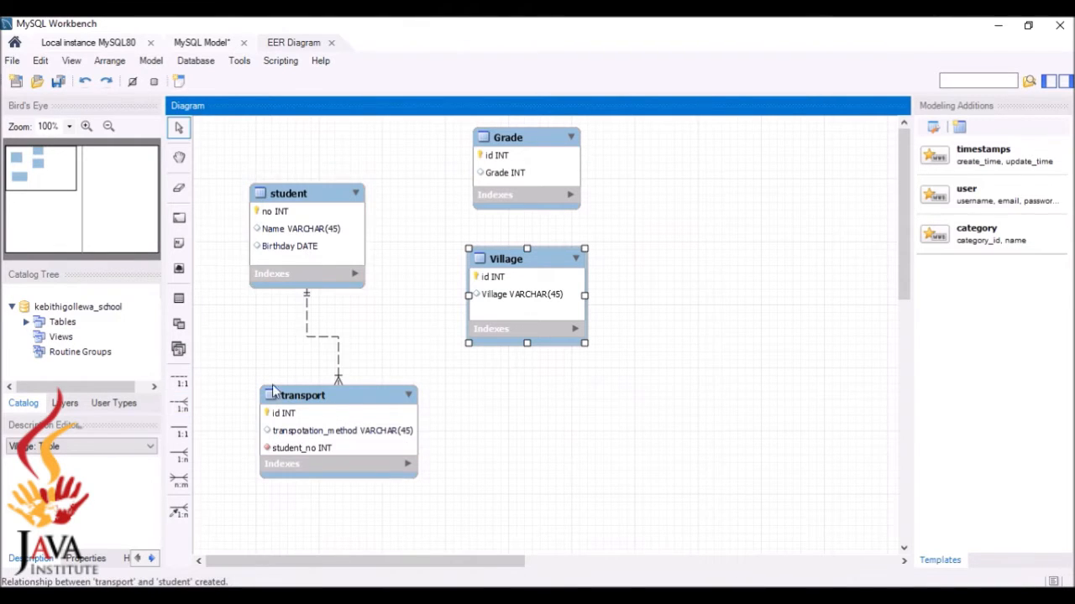
key(ctrl+z)
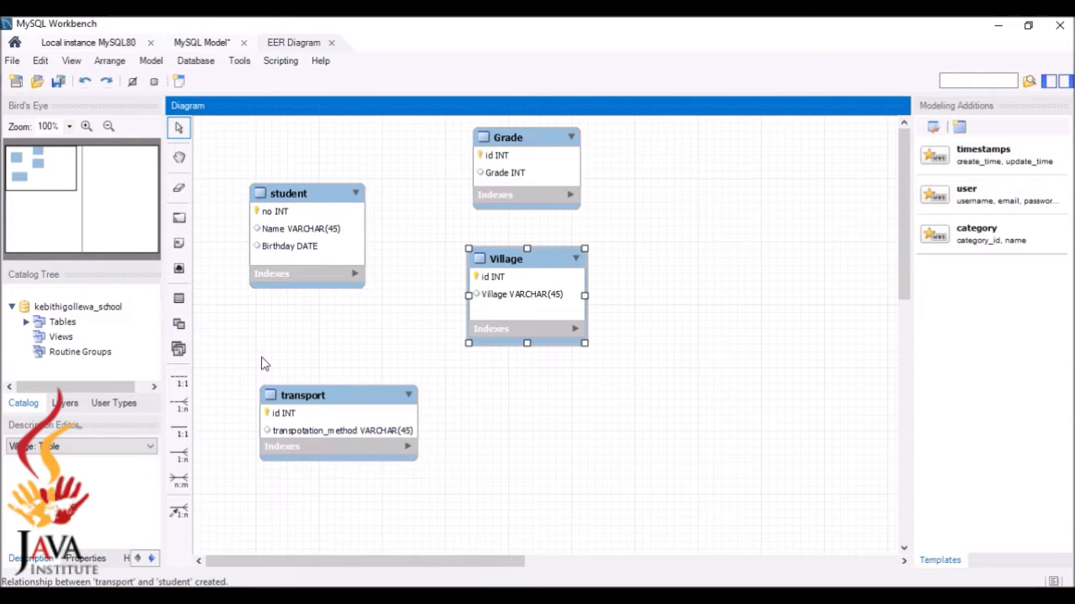
click(180, 404)
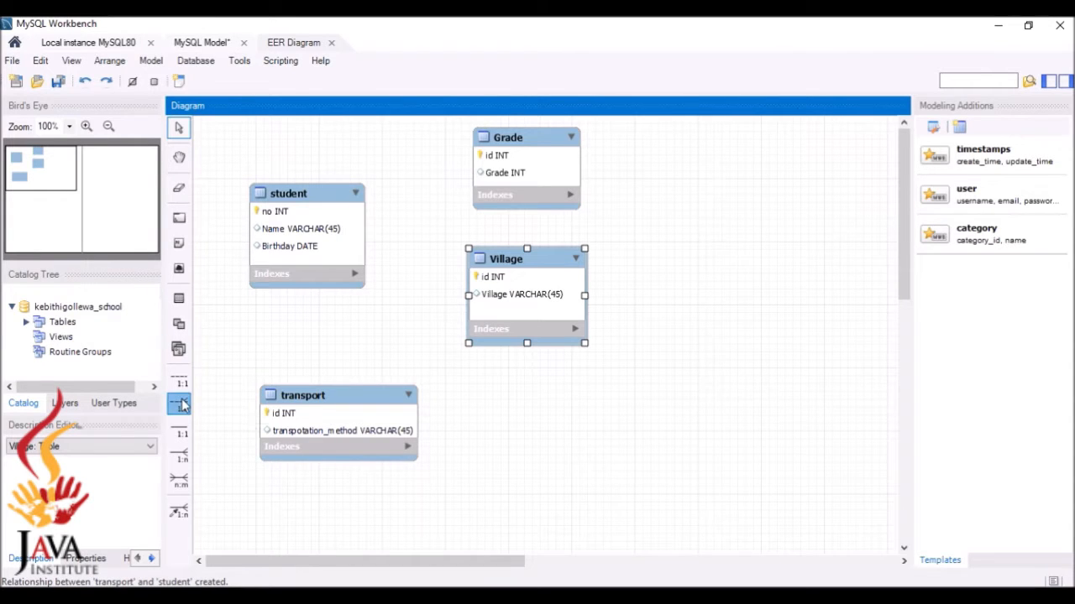
click(305, 256)
click(337, 433)
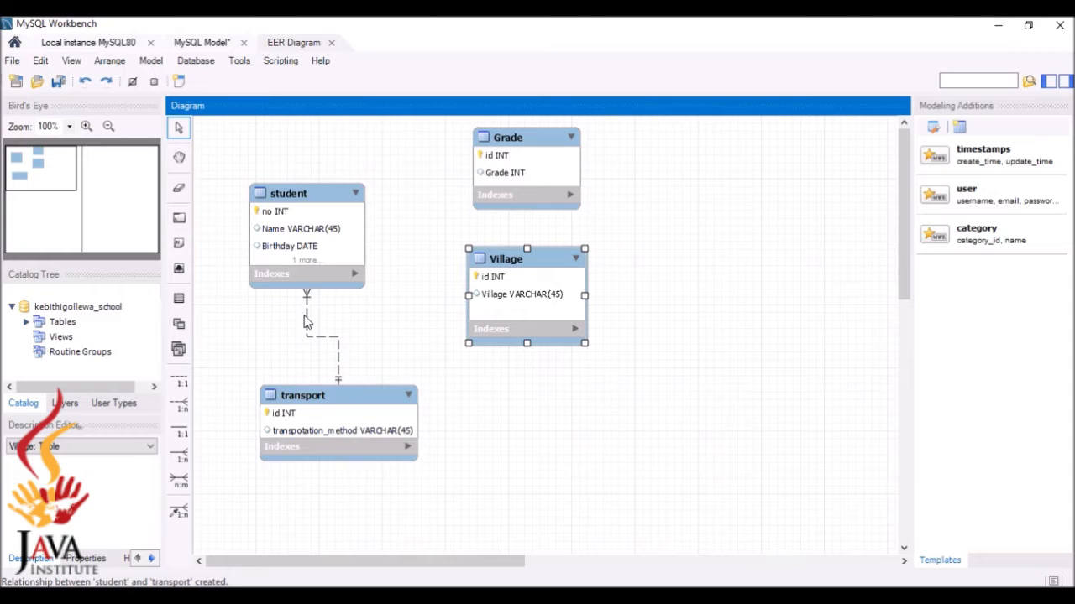
click(362, 289)
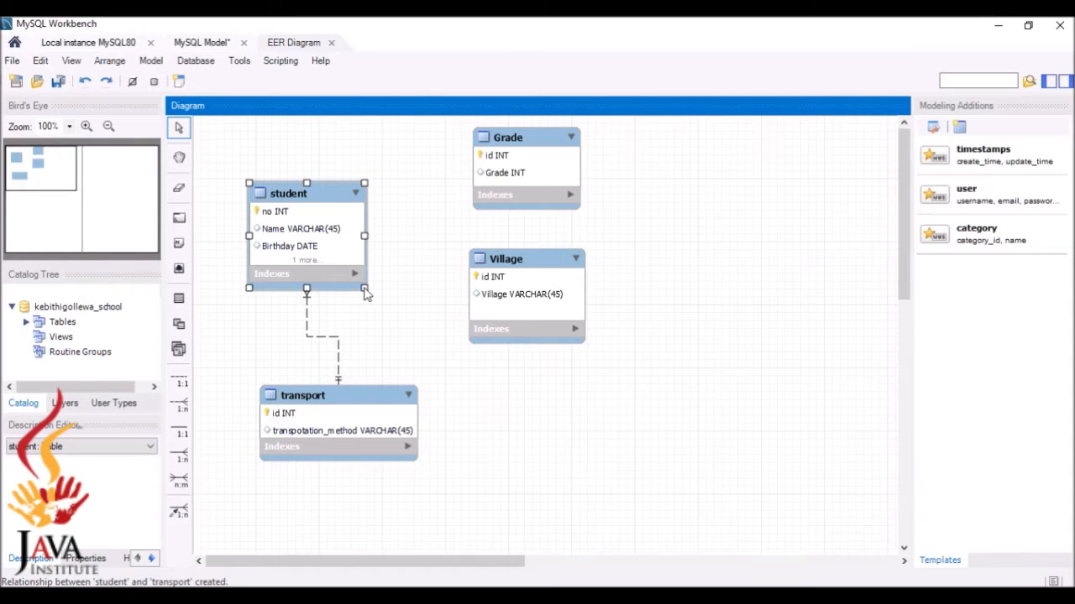
drag(362, 290, 366, 341)
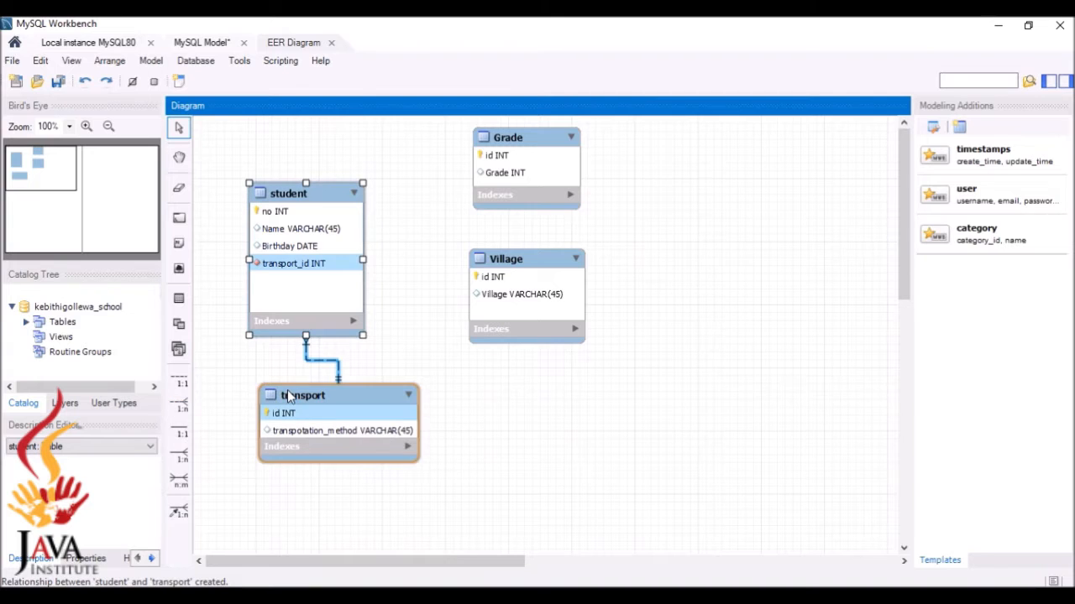
key(ctrl+z)
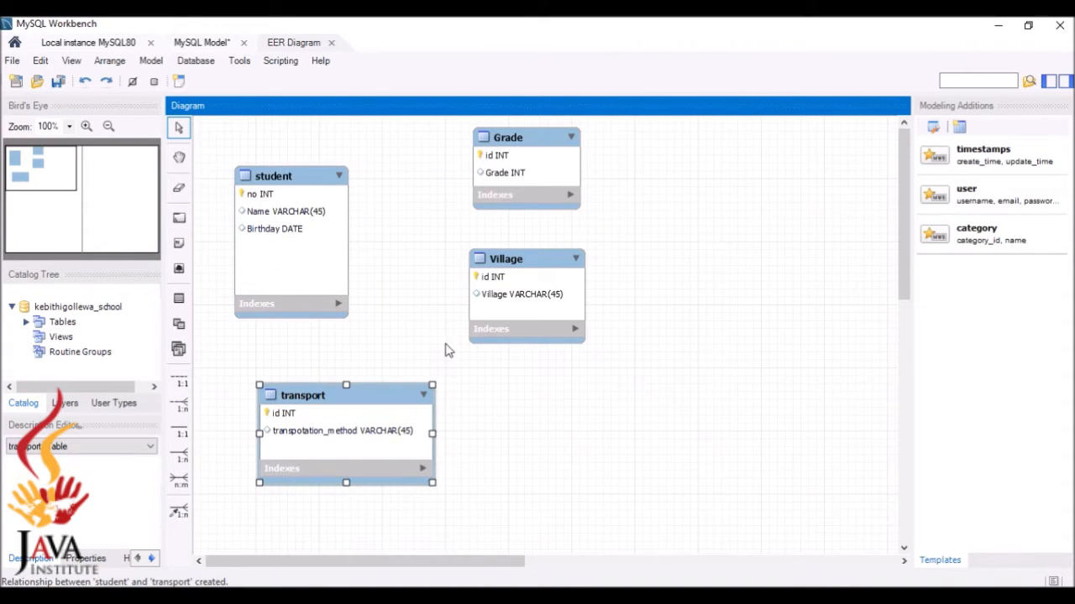
Link student to transport and to Village one-to-many, adding transport_id and Village_id
click(183, 406)
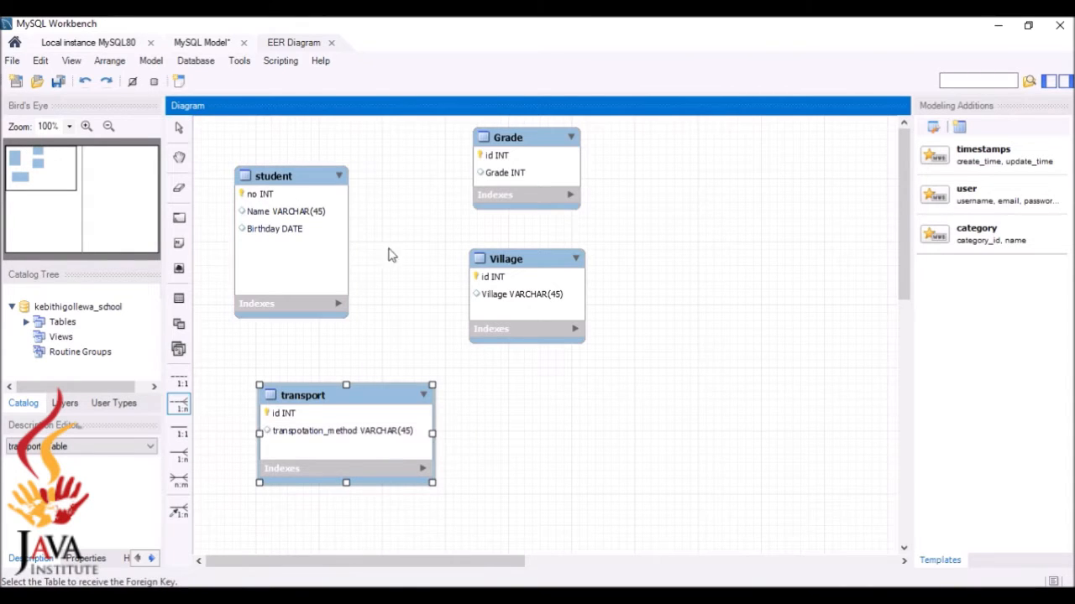
click(316, 283)
click(347, 433)
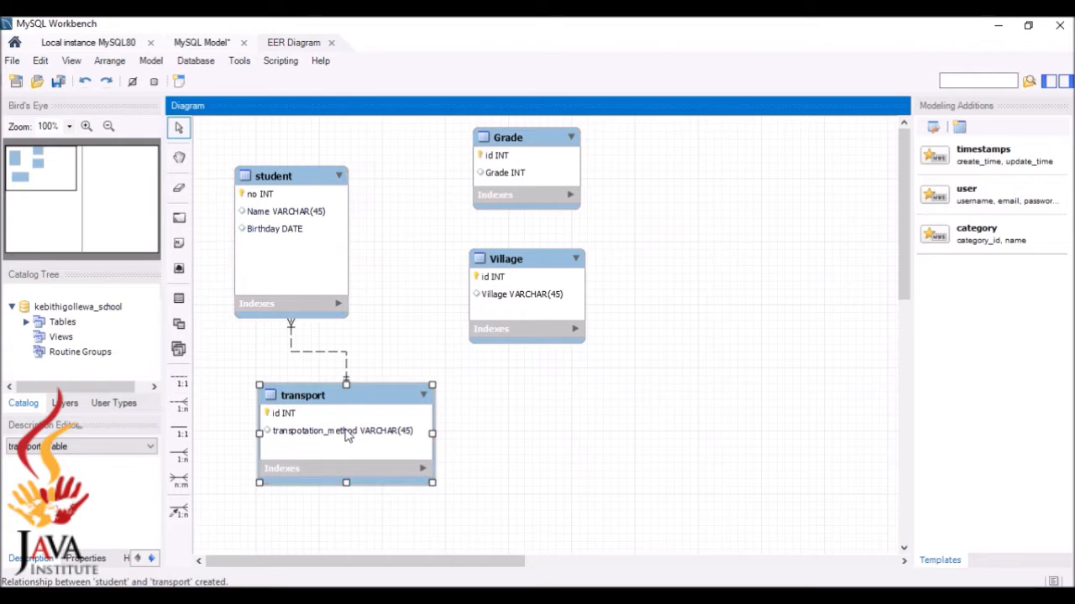
click(178, 404)
click(336, 291)
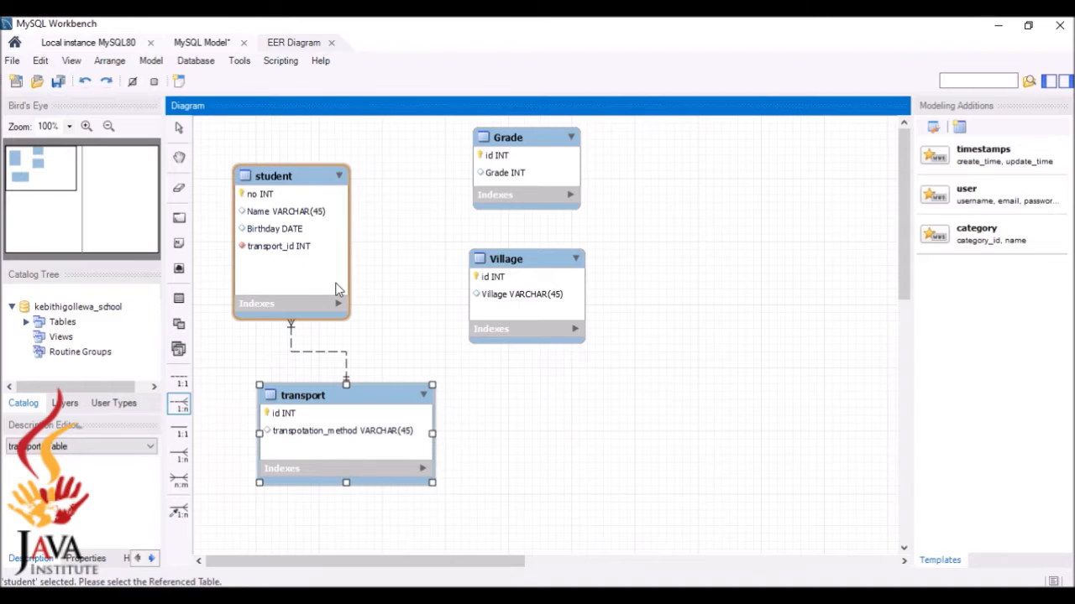
click(523, 301)
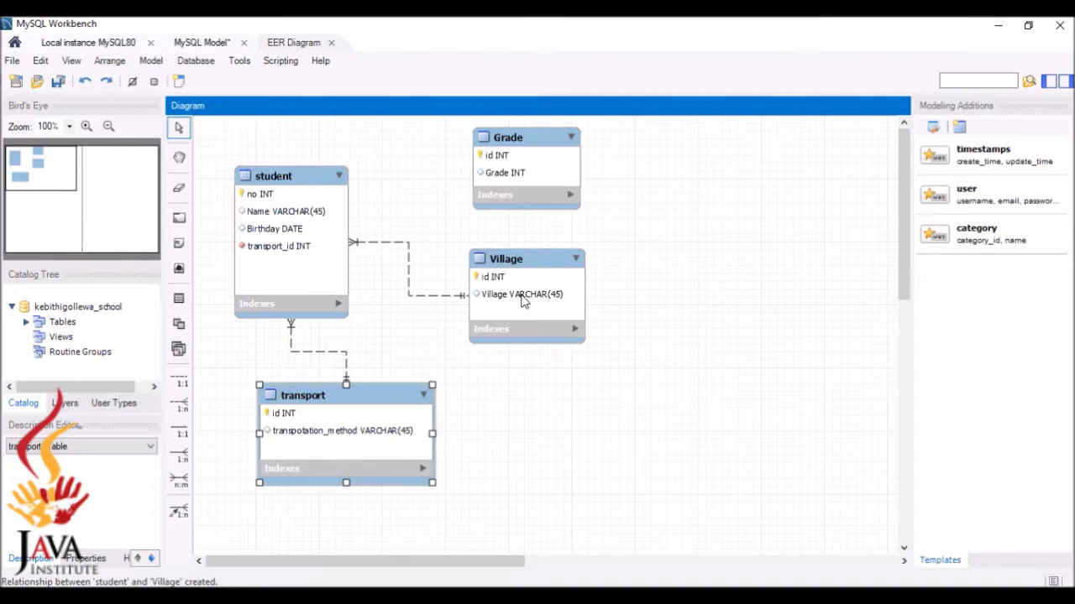
Link student to Grade one-to-many, adding a Grade_id column to student
click(180, 409)
click(319, 241)
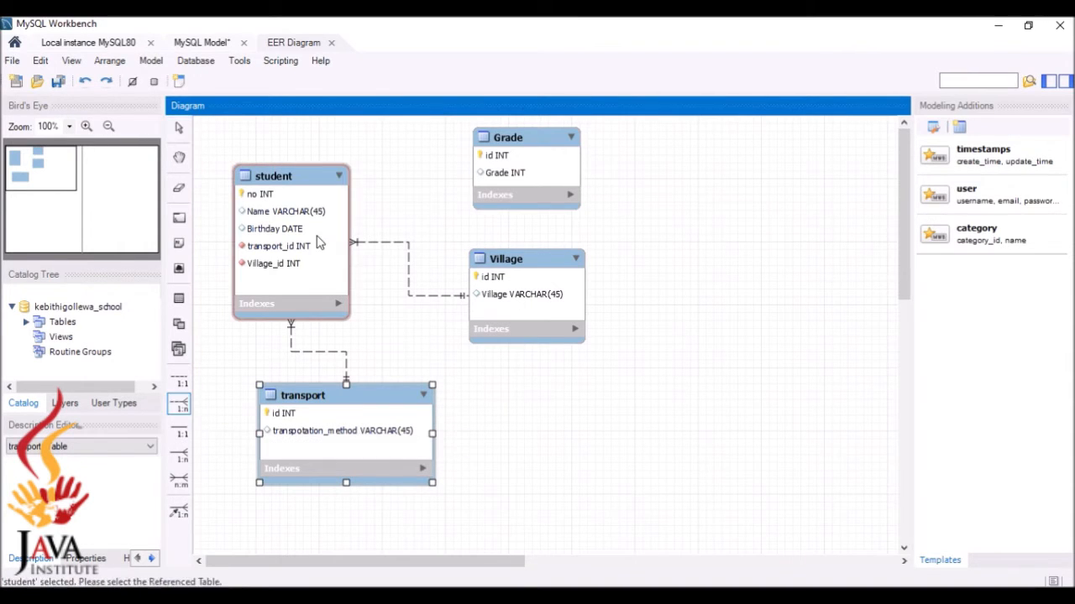
click(517, 153)
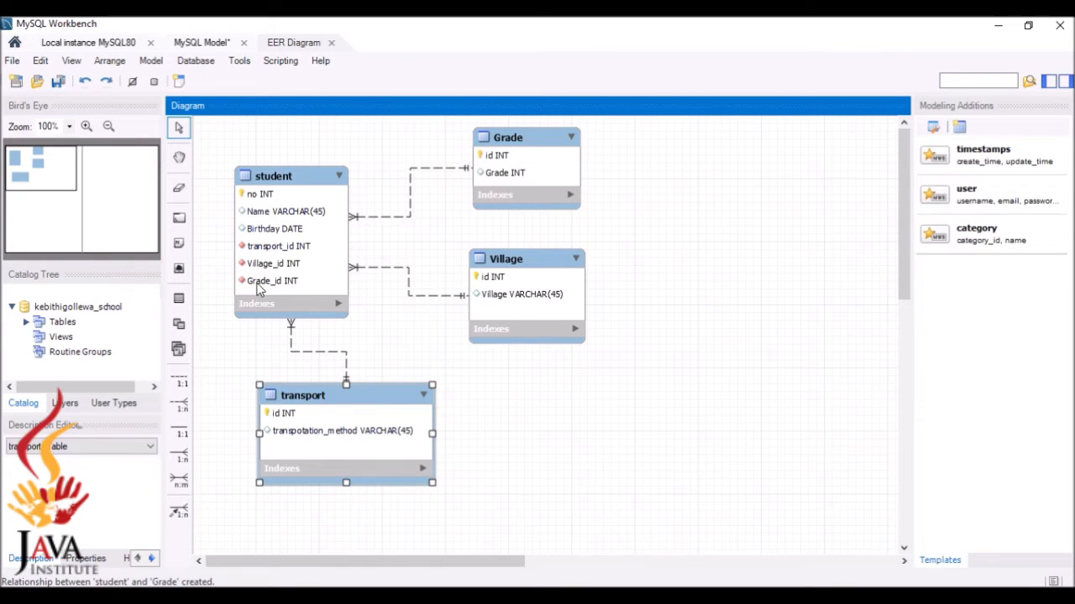
click(332, 258)
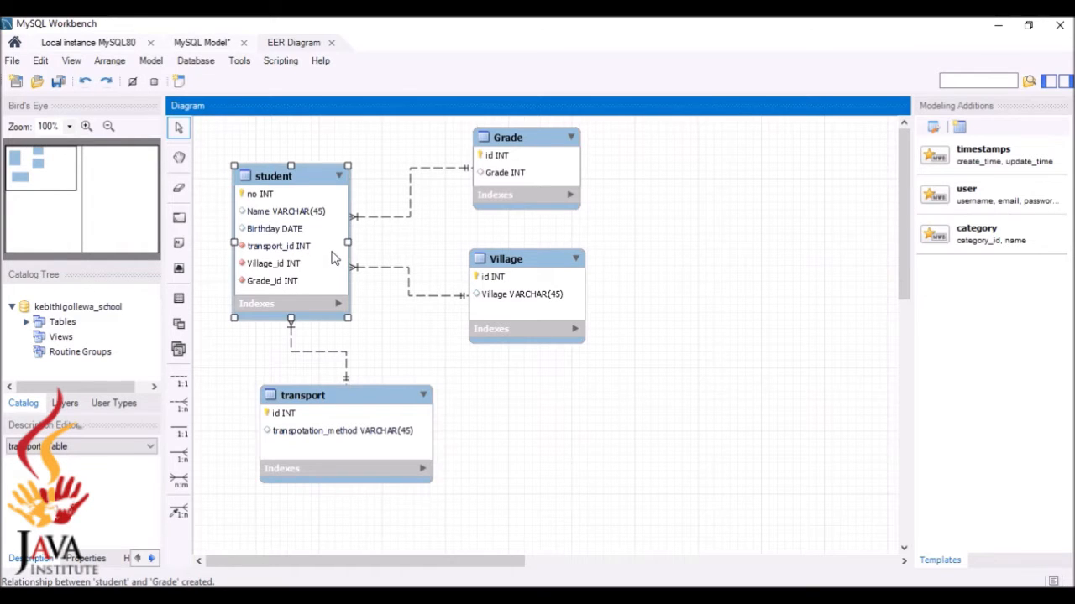
Open the student table in Workbench and move Grade_id above Village_id and transport_id
double_click(332, 258)
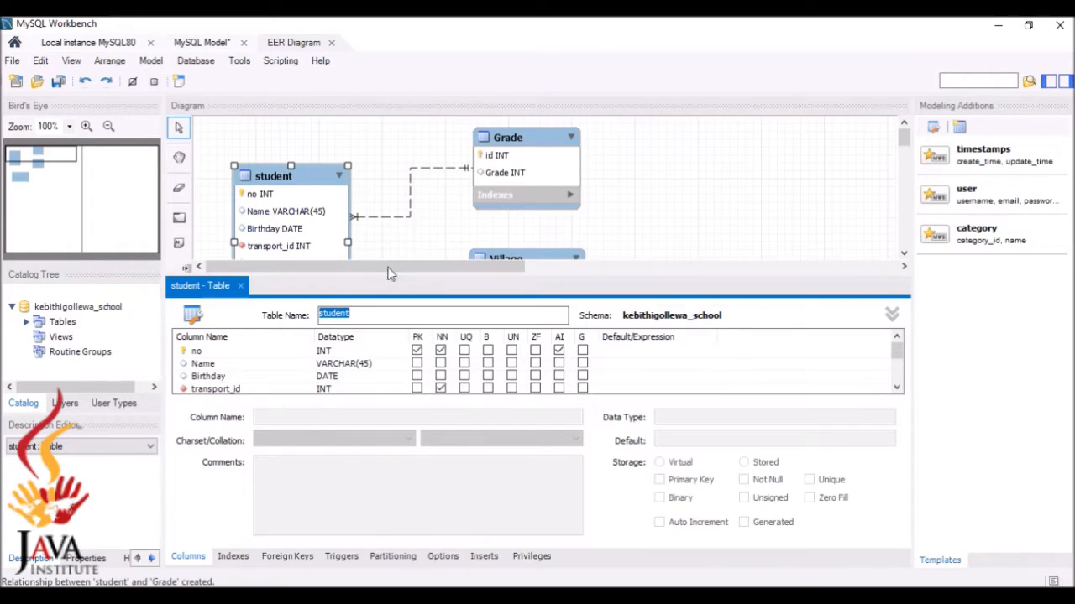
drag(896, 353, 905, 375)
key(alt+Tab)
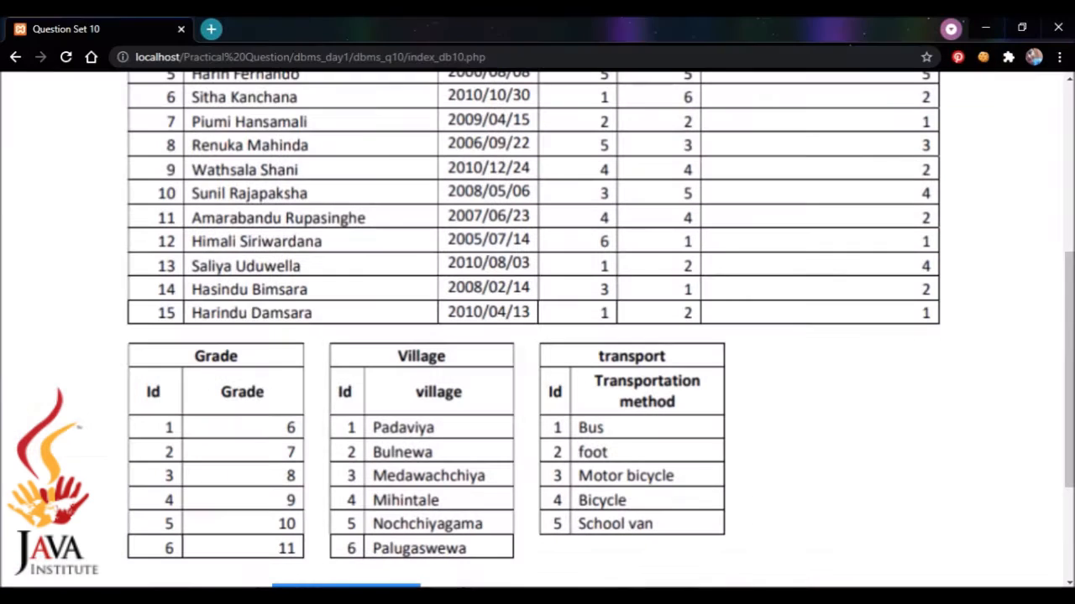
drag(1067, 385, 1067, 216)
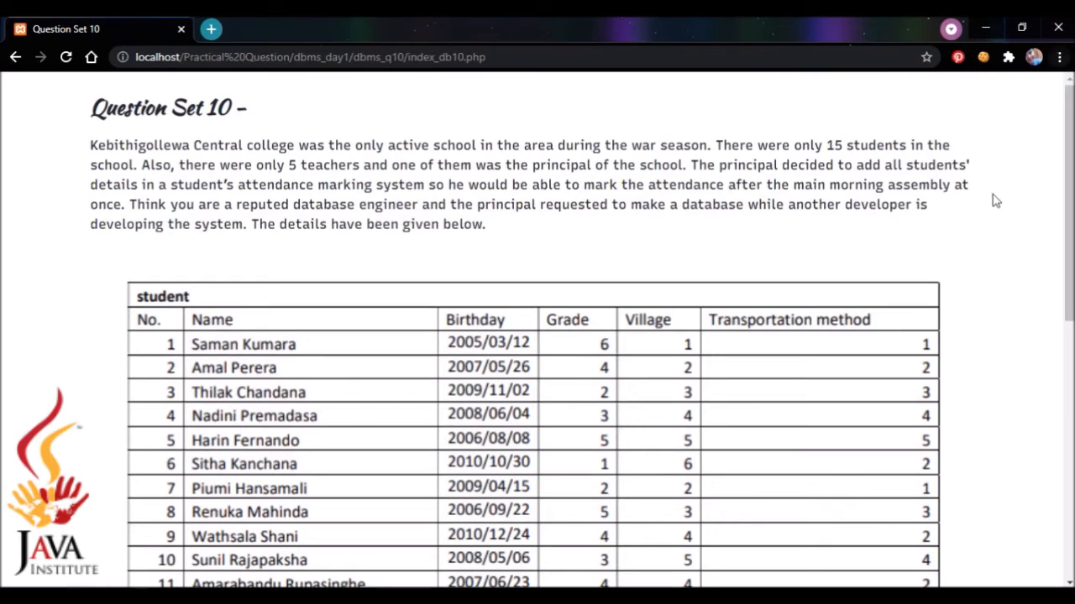
key(alt+Tab)
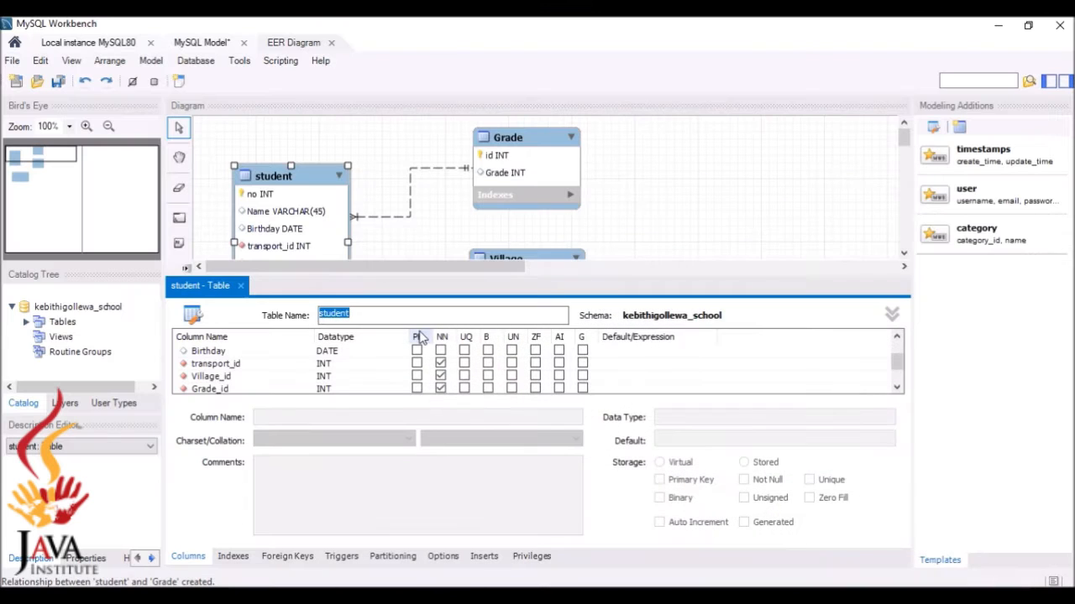
mouse_move(241, 388)
mouse_down()
mouse_move(241, 364)
mouse_move(238, 379)
mouse_up()
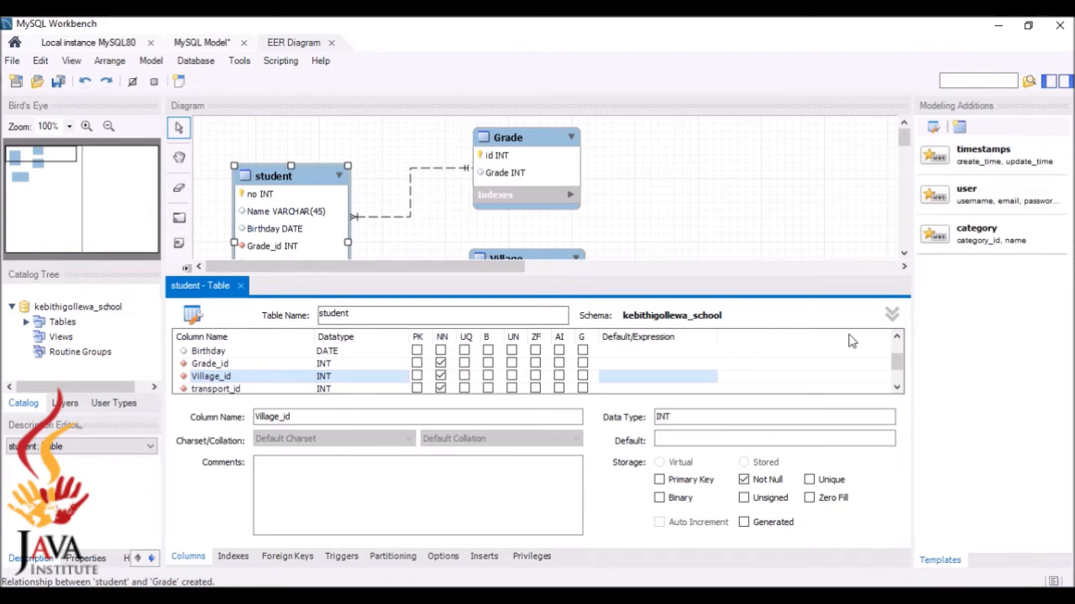
Rename the transport_id column to transportation_method and close the table editor
scroll(899, 372, down, 2)
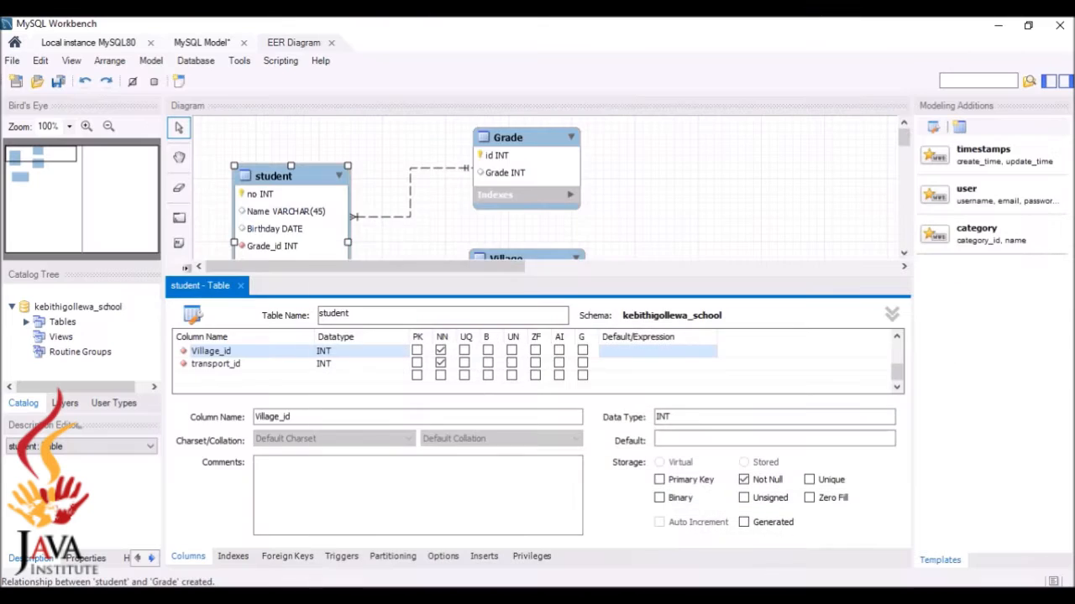
click(252, 364)
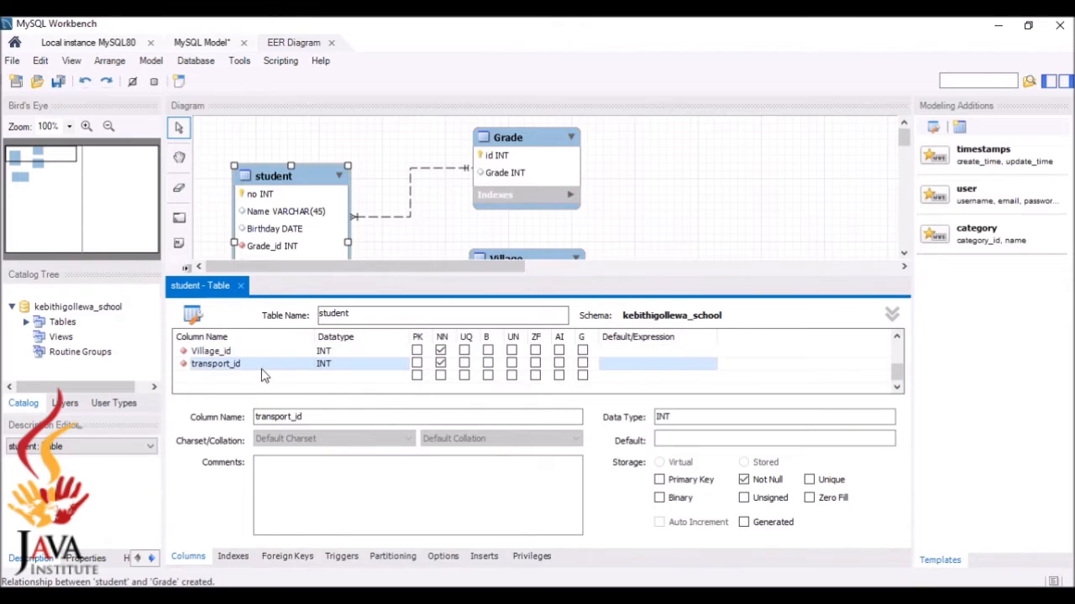
click(263, 367)
key(BackSpace)
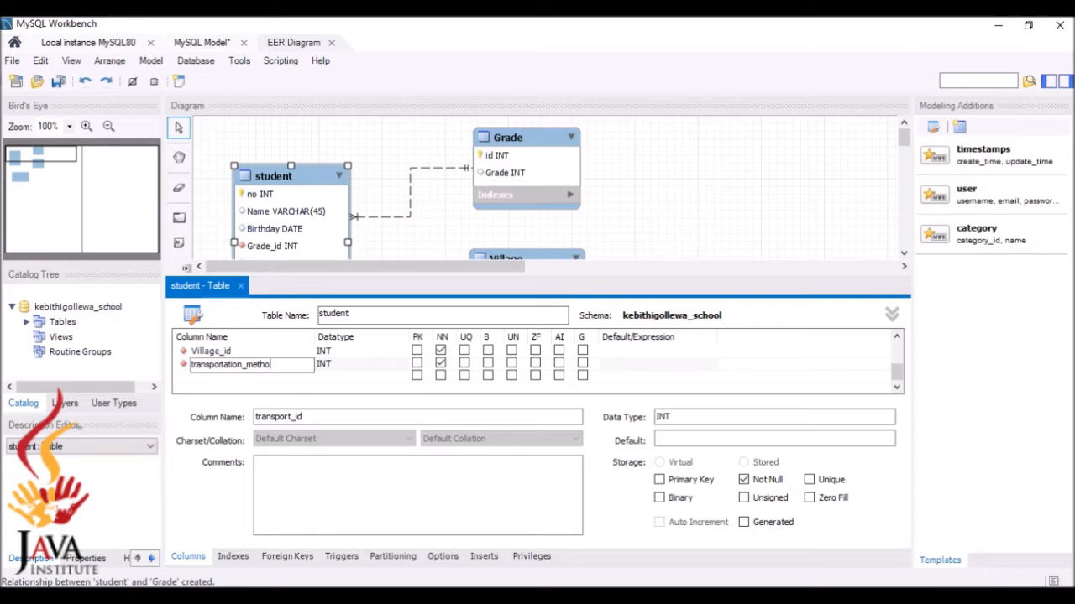
text(d)
key(Return)
click(240, 286)
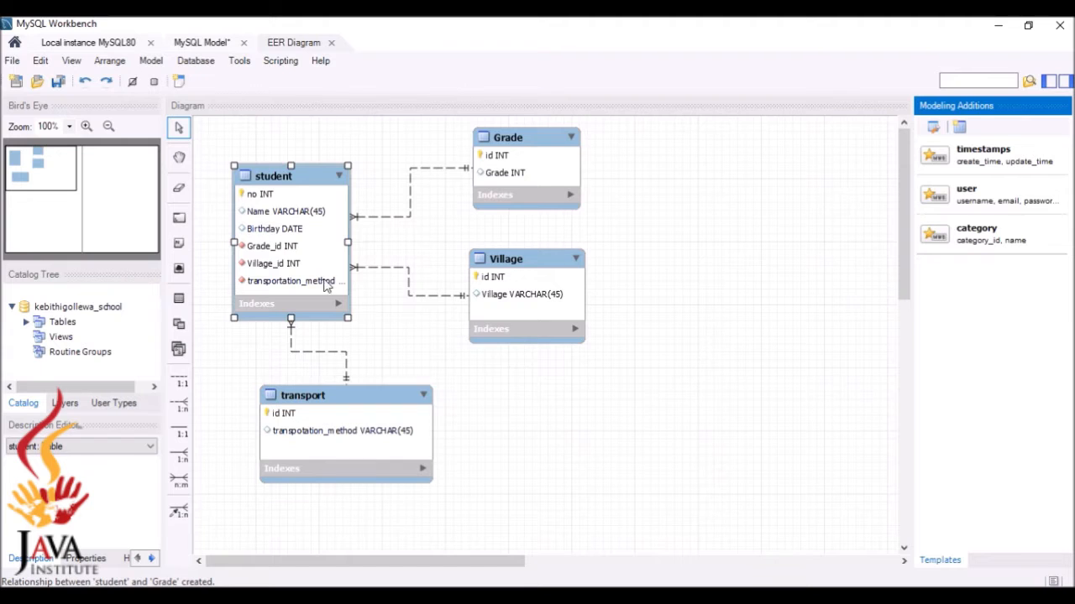
Widen the student box, then forward-engineer the model to the local server with default wizard settings
drag(349, 316, 371, 327)
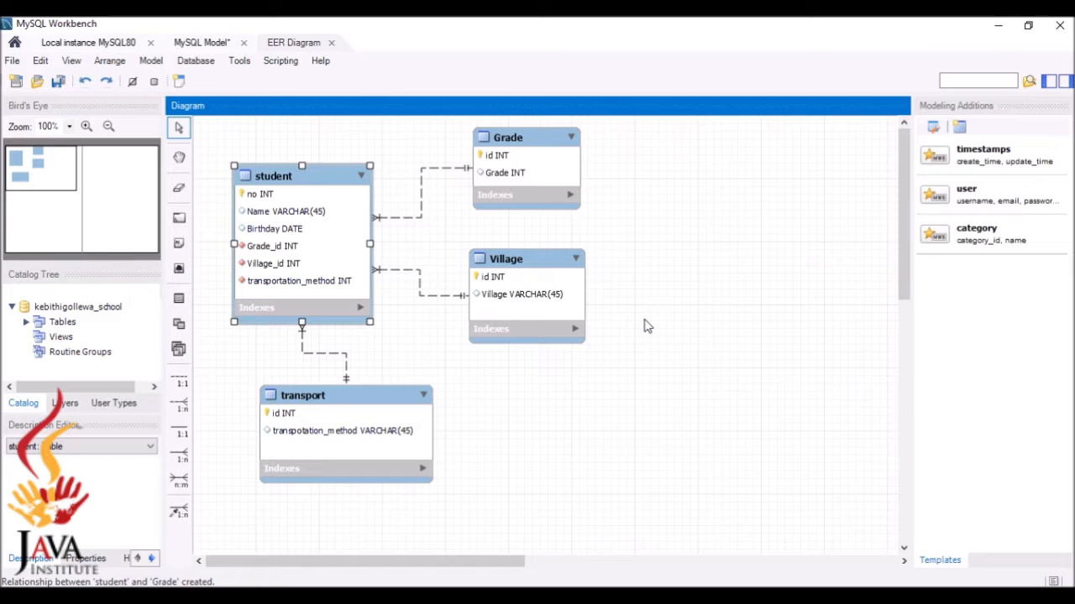
click(197, 64)
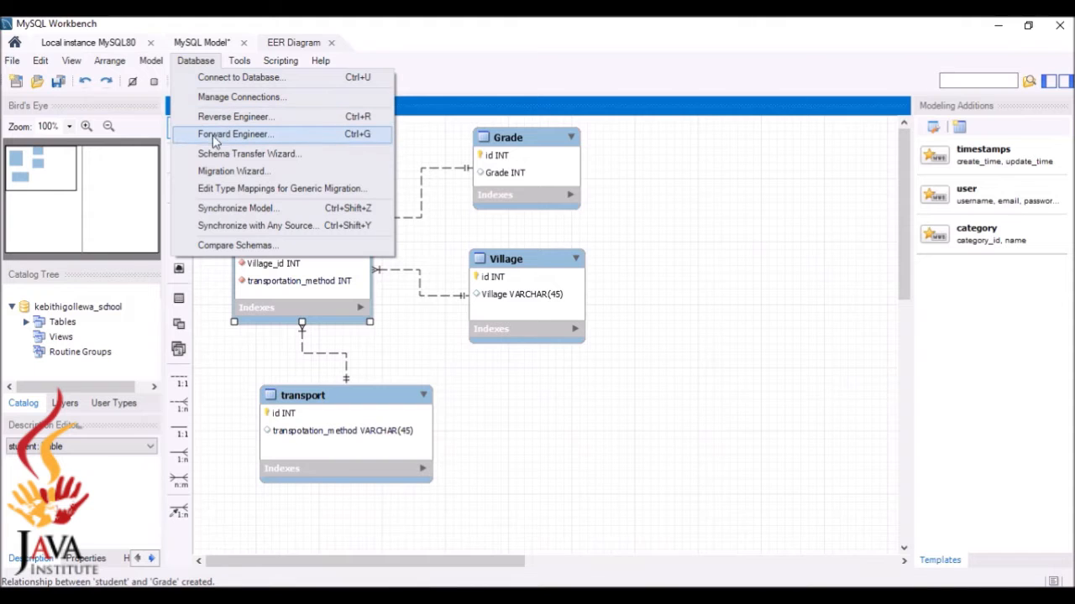
click(252, 140)
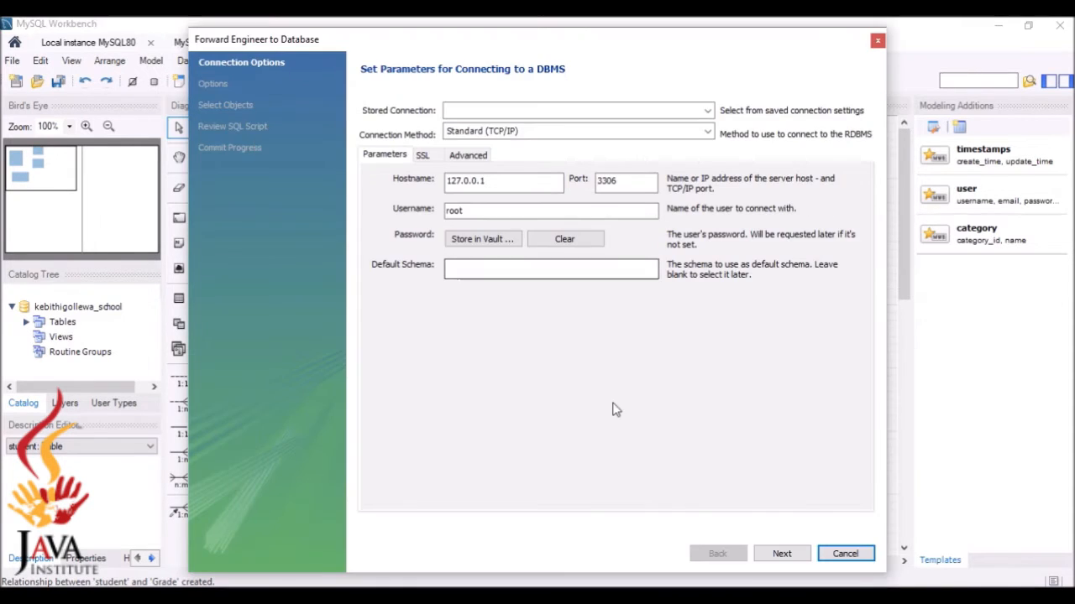
click(780, 554)
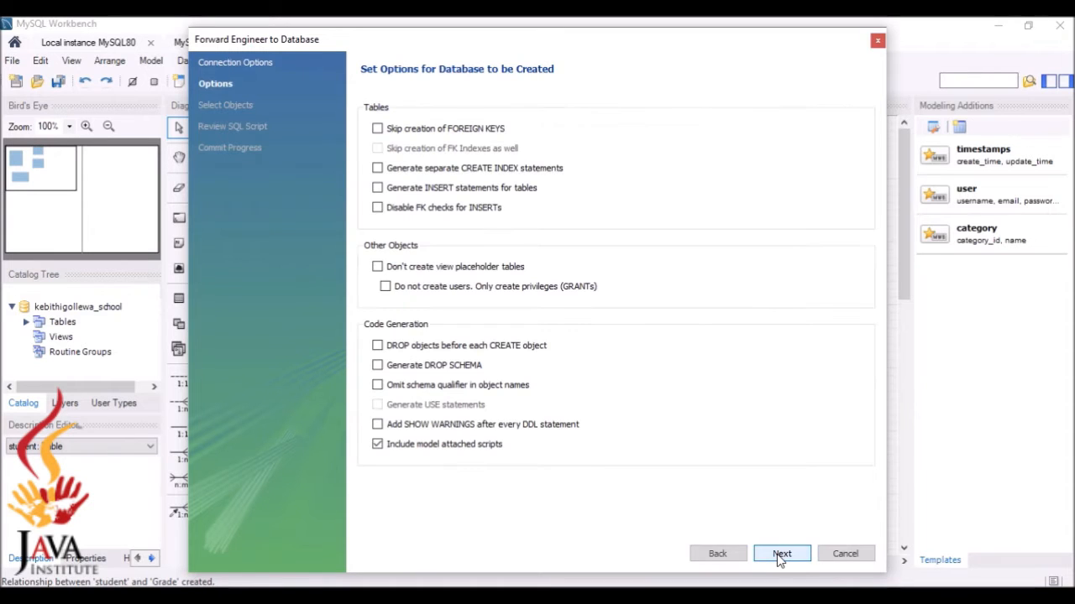
click(780, 554)
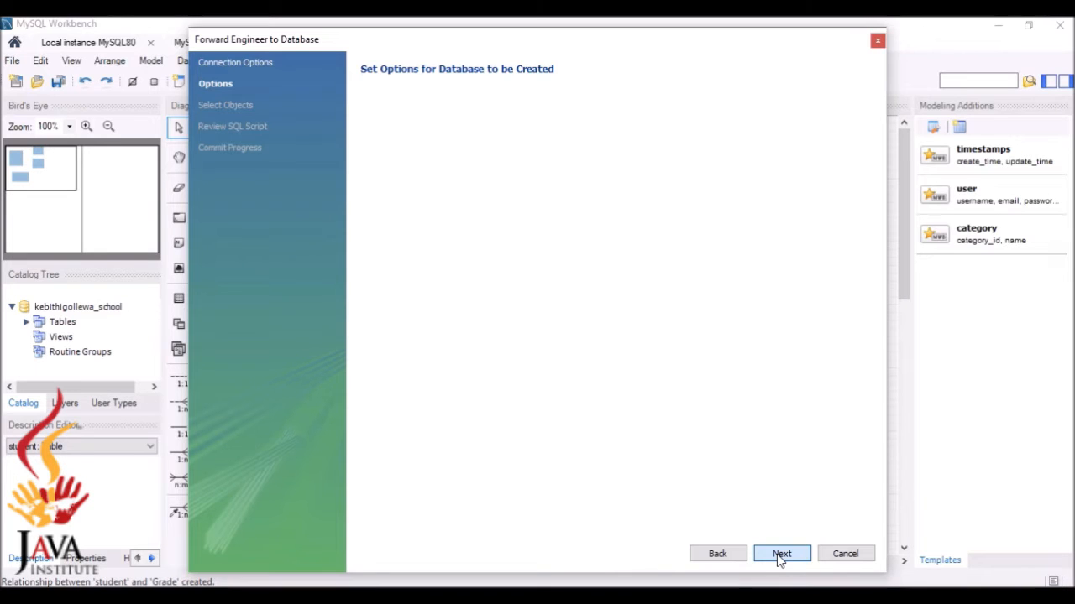
click(803, 554)
click(784, 554)
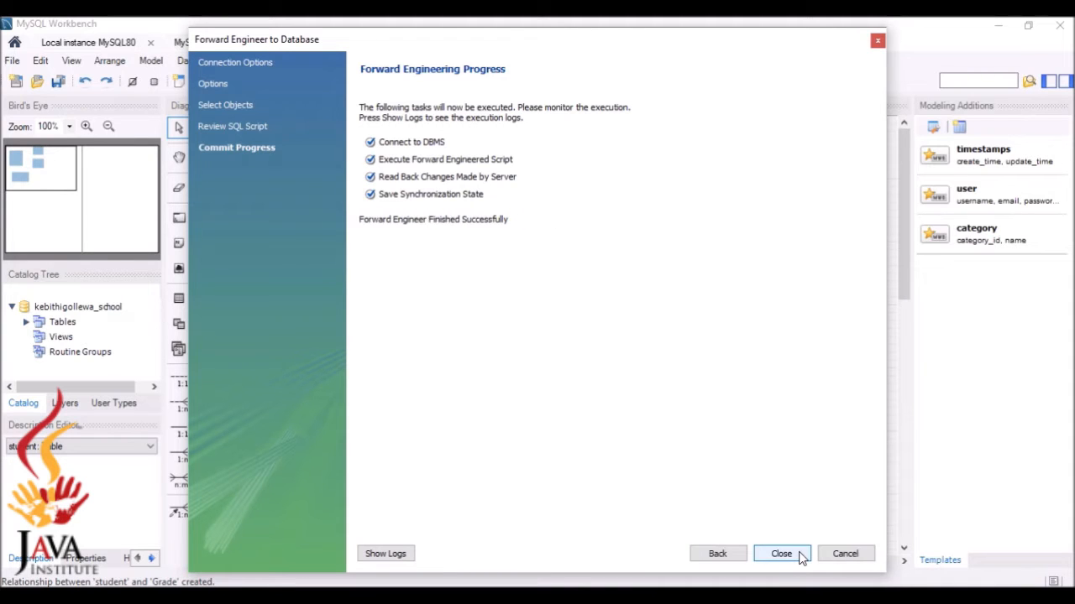
click(781, 554)
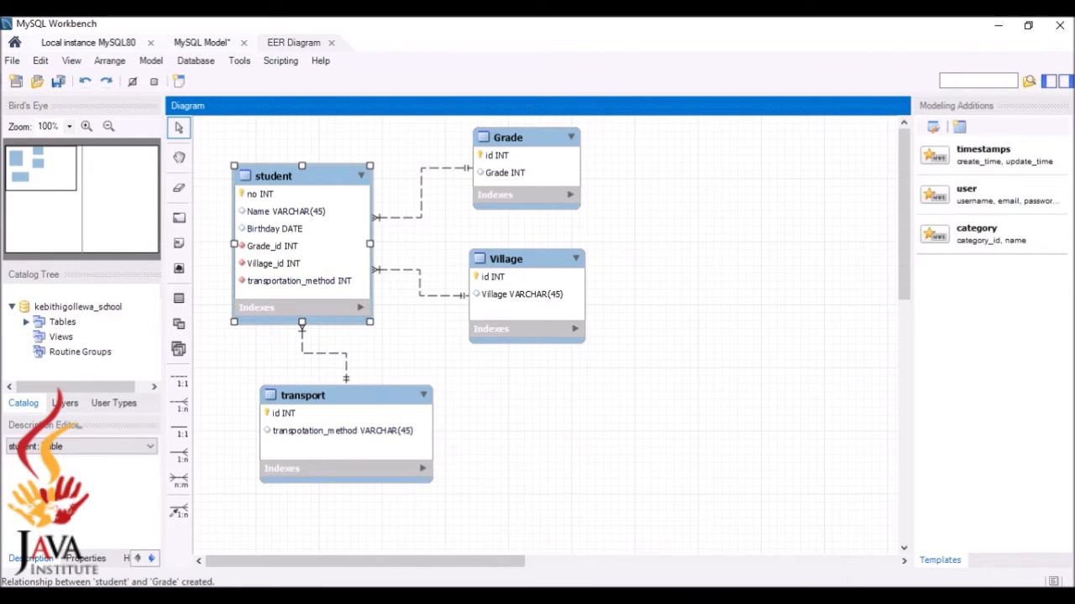
click(753, 596)
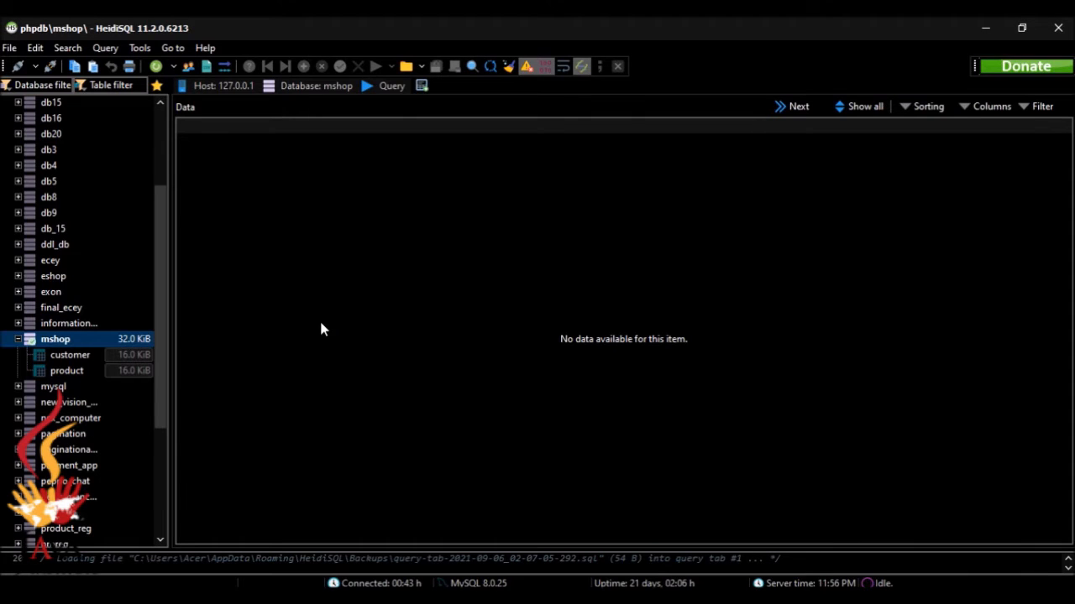
Refresh the database list and view the empty student table's data in kebithigollewa_school
drag(158, 259, 170, 395)
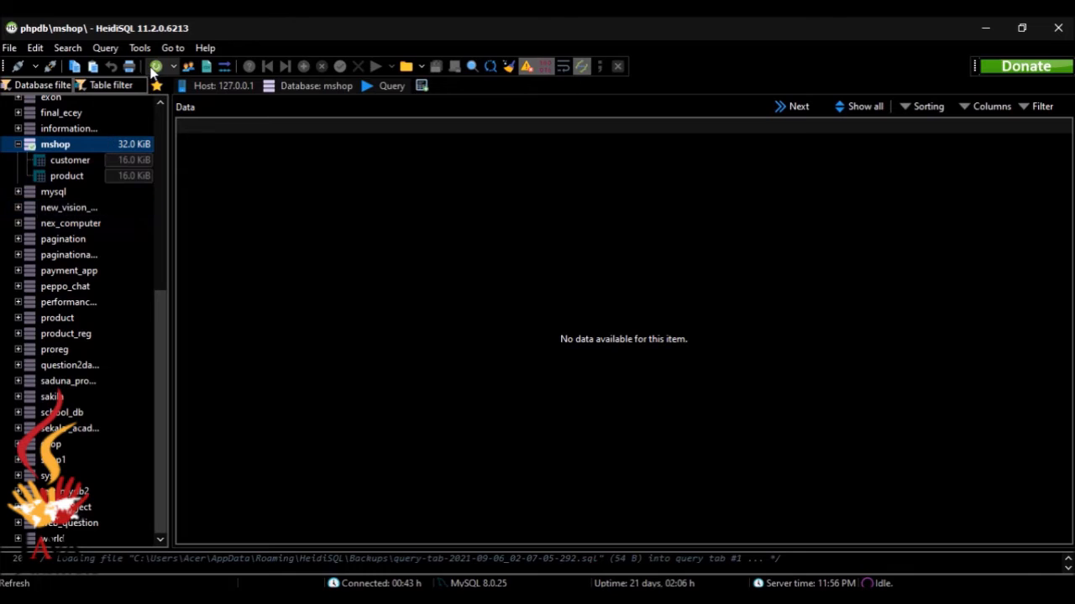
click(155, 67)
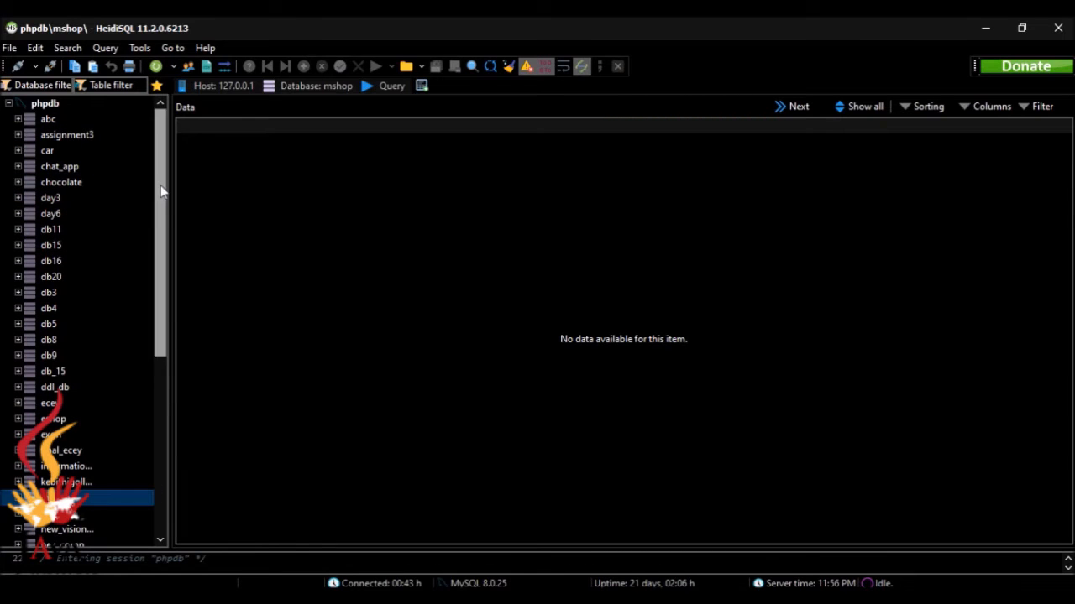
drag(162, 191, 155, 418)
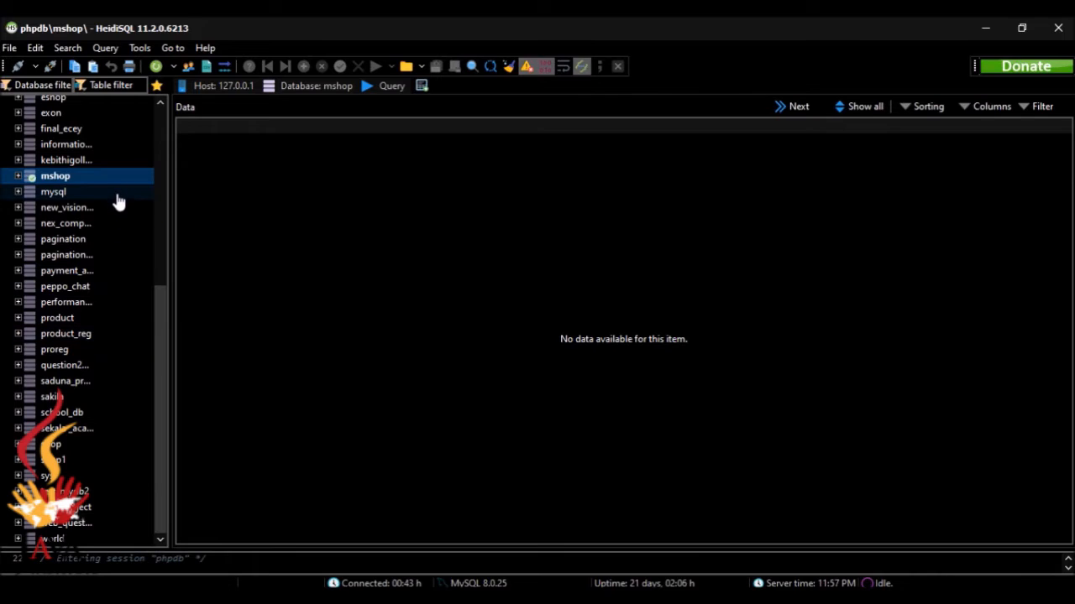
click(82, 158)
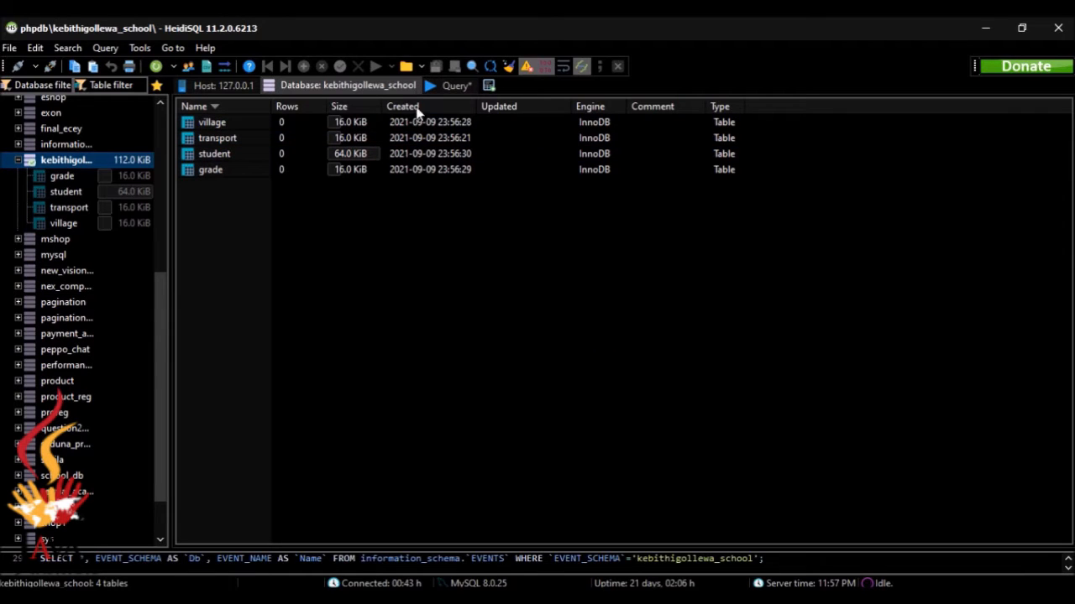
click(241, 154)
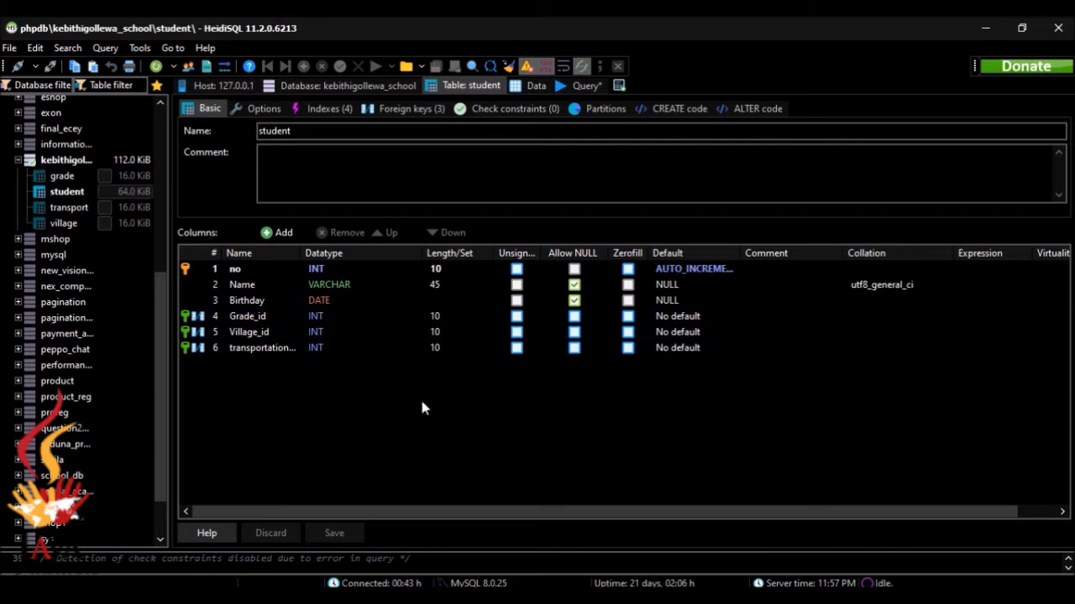
click(532, 87)
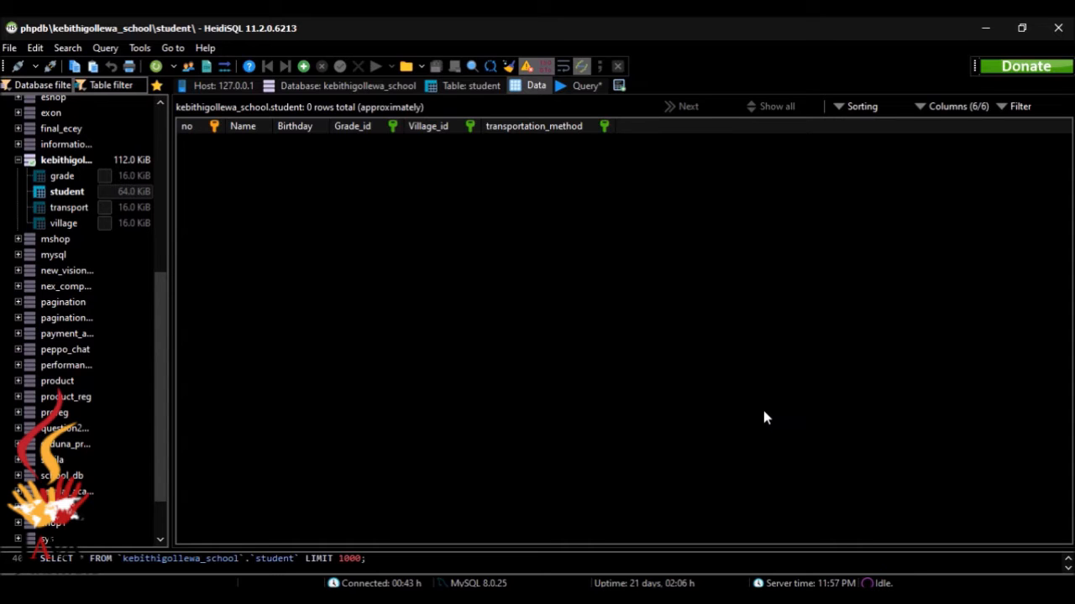
click(808, 597)
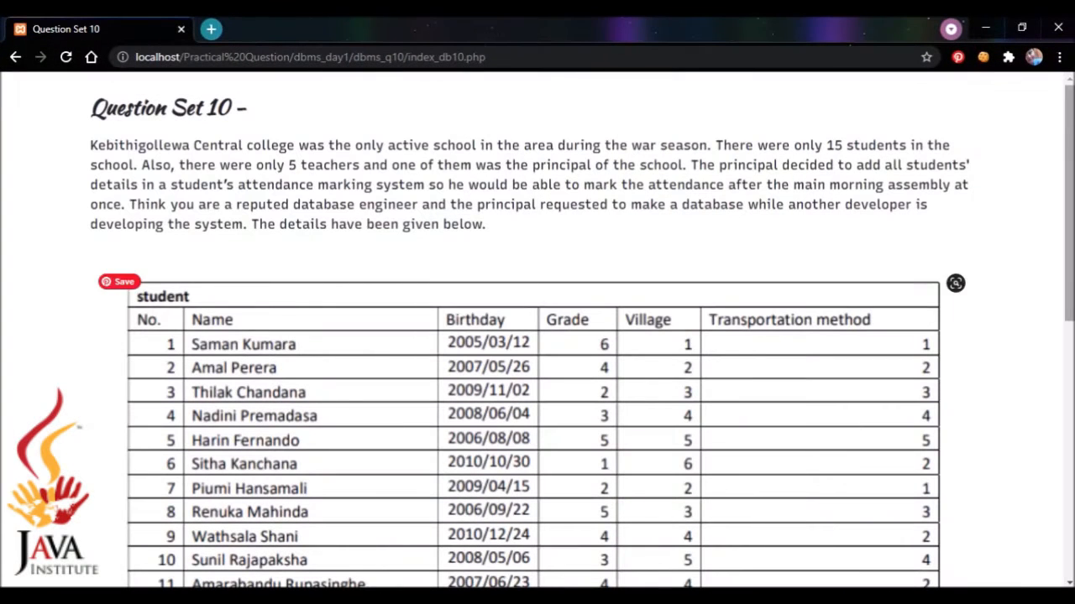
Review the Grade, Village and transport tables on the question page, then return to HeidiSQL
scroll(538, 336, down, 2)
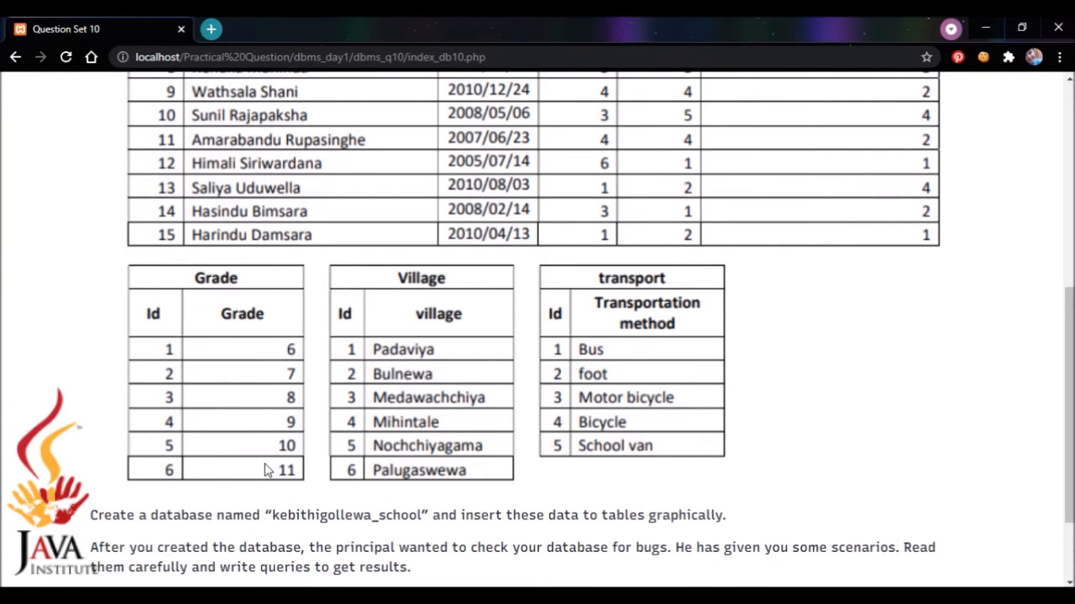
key(alt+Tab)
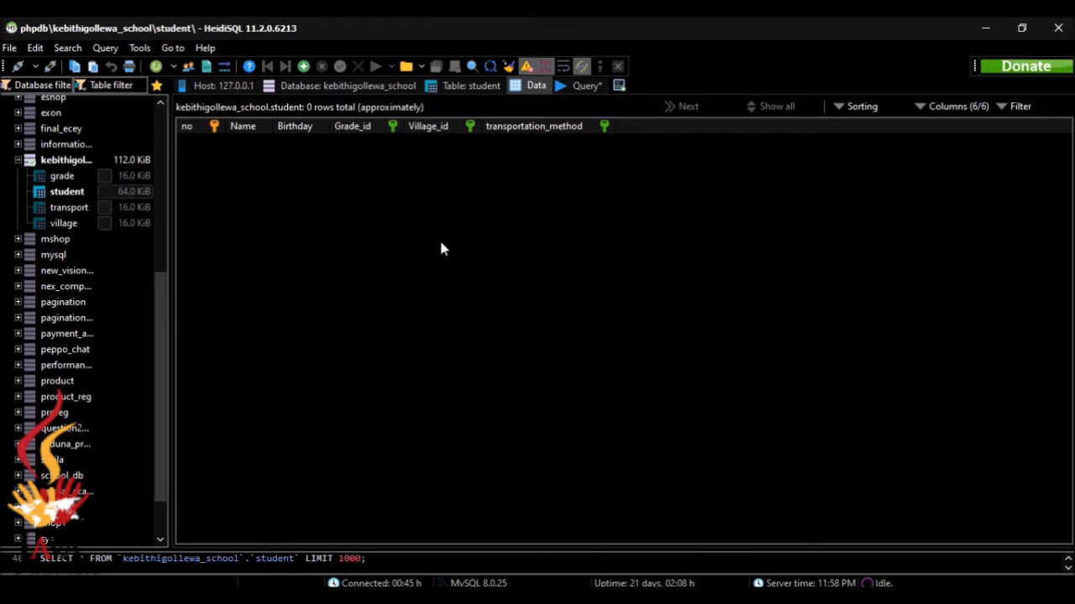
Open the grade table from the database's table list and show its data rows
click(471, 85)
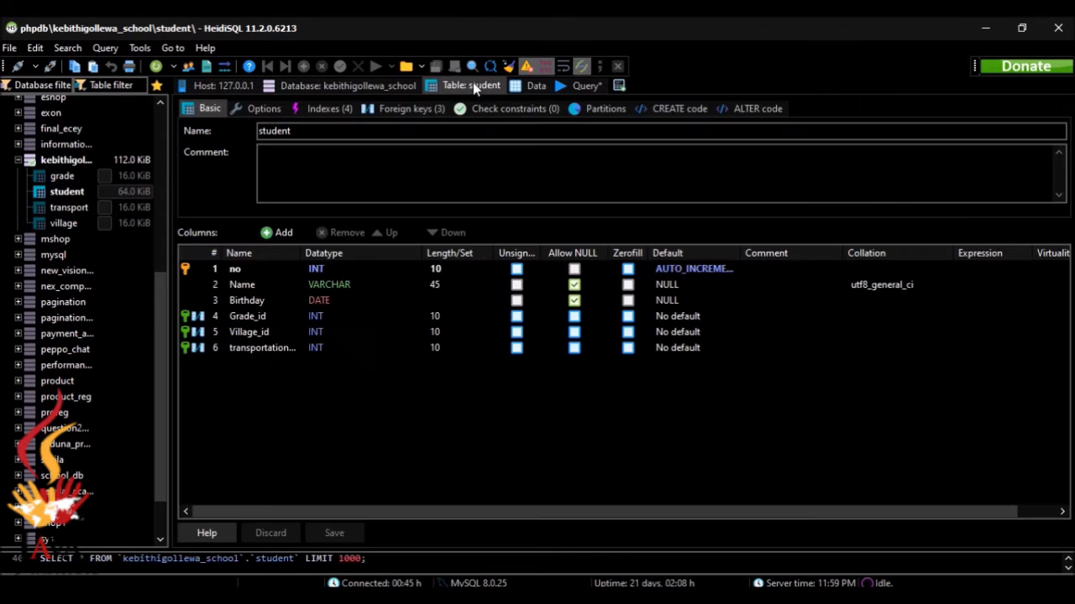
click(391, 85)
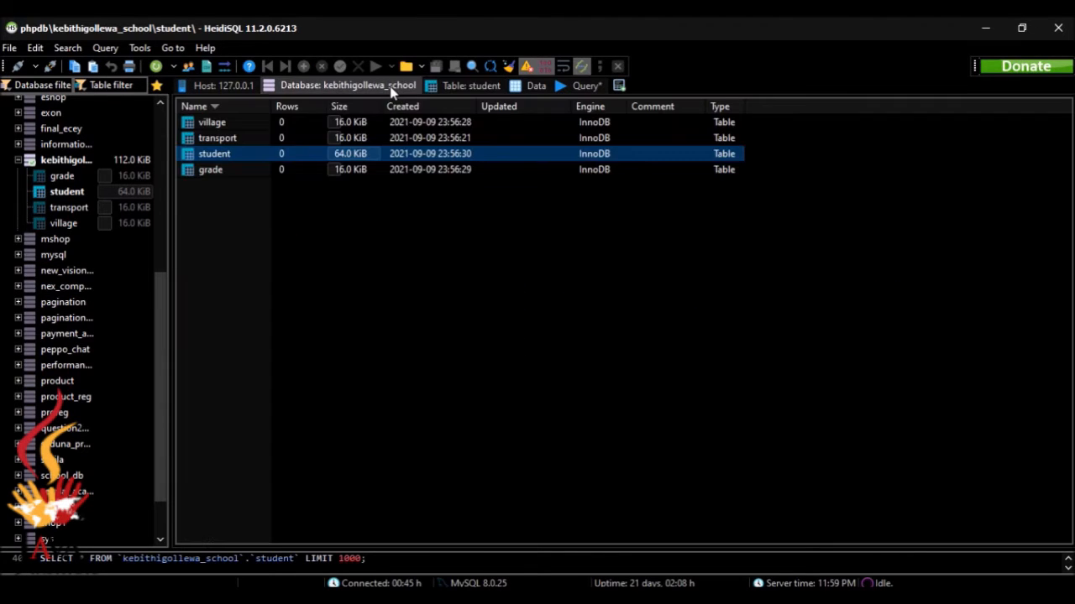
double_click(282, 172)
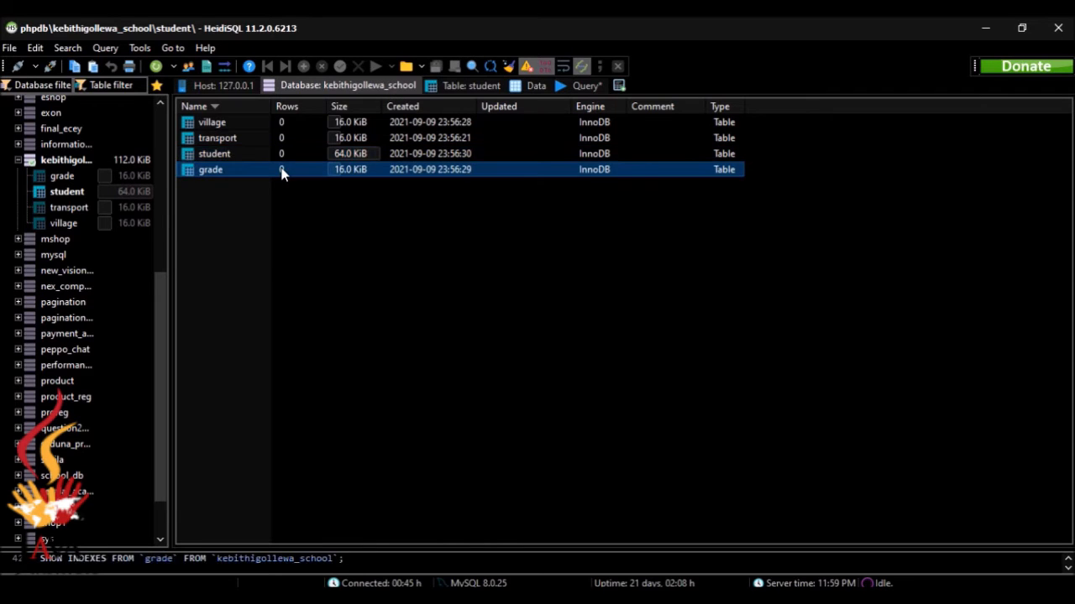
click(527, 86)
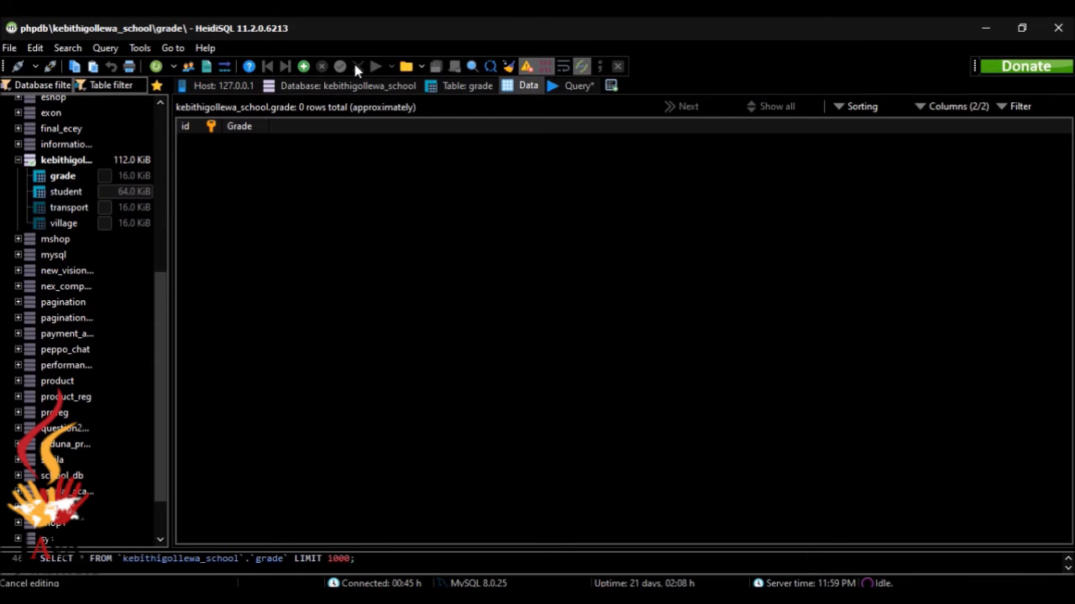
Add the first grade row with id 1 and Grade 6
click(304, 67)
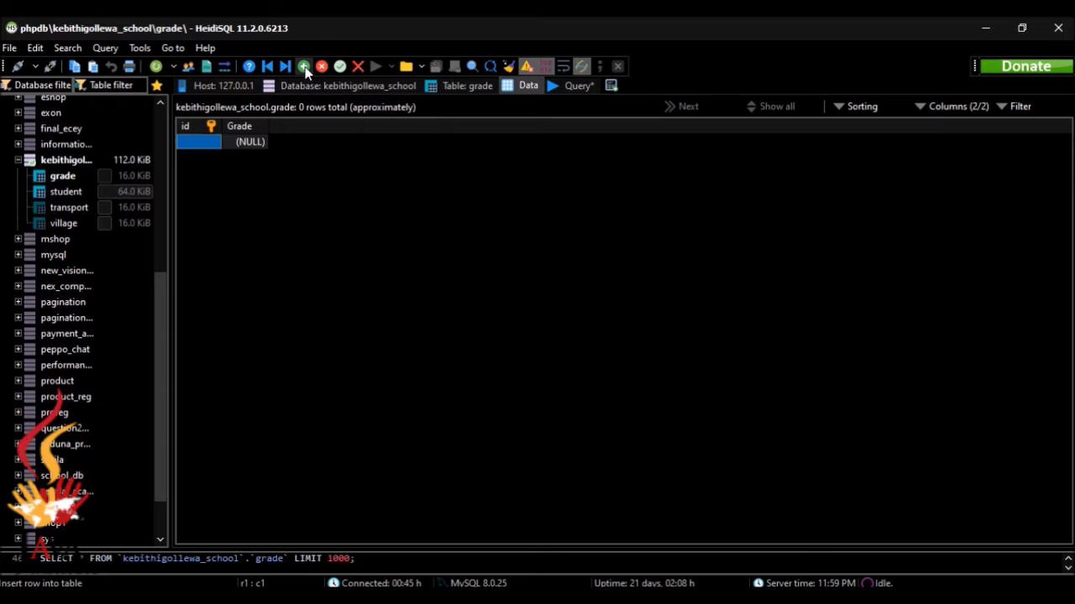
double_click(243, 142)
text(6)
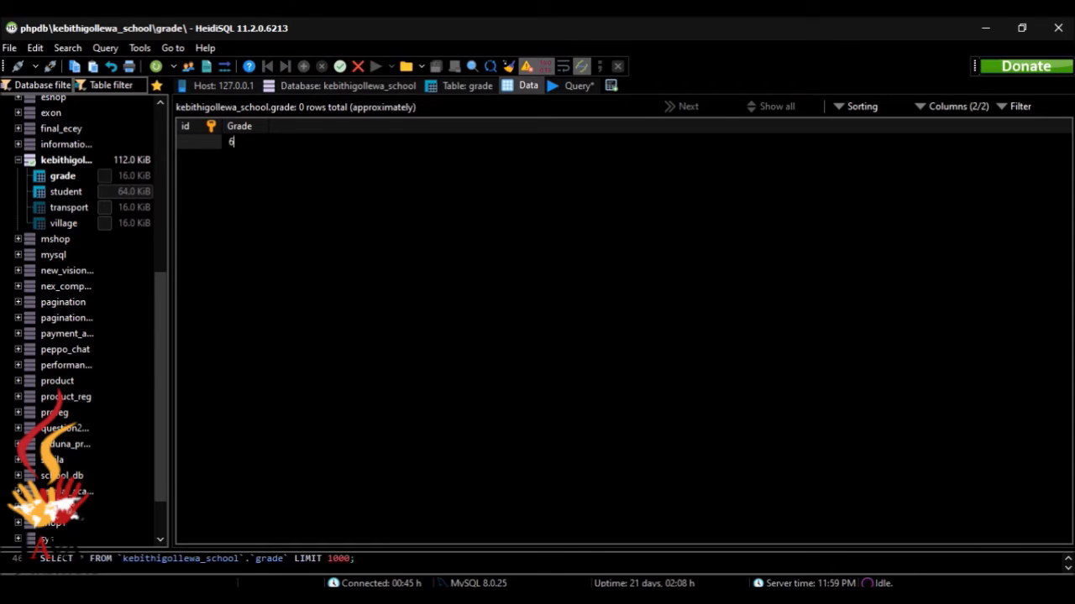
key(Return)
click(330, 195)
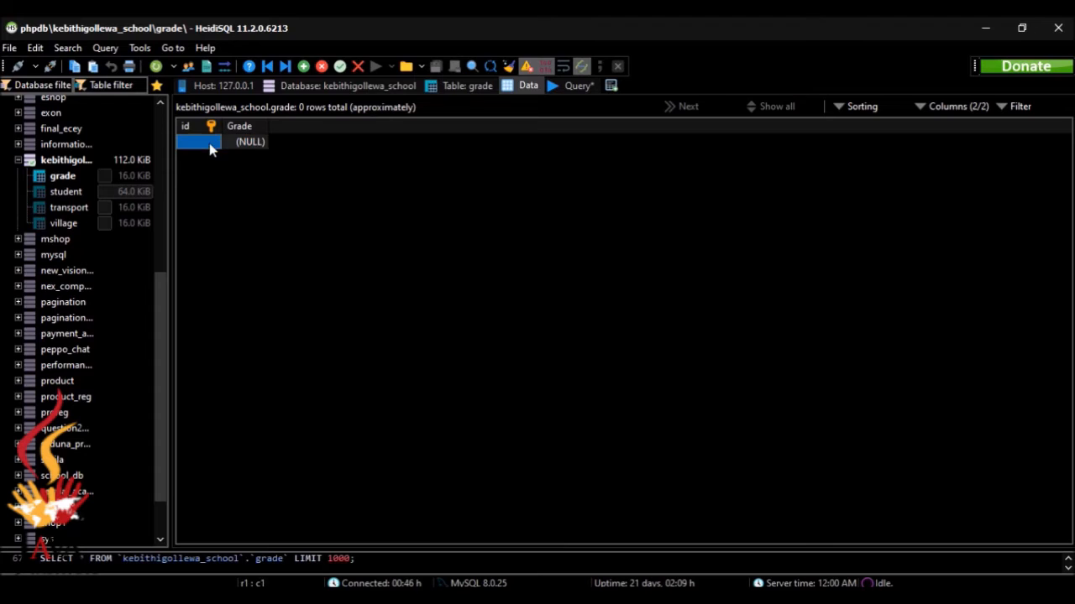
double_click(209, 144)
text(1)
key(Tab)
text(6)
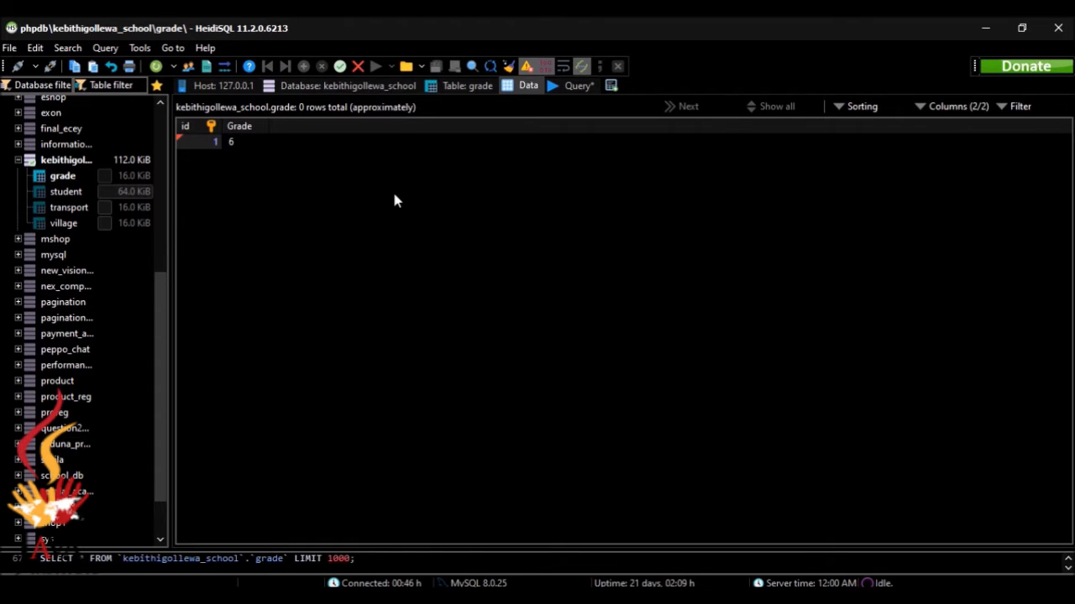
key(Return)
Add grade rows id 2 with Grade 7 and id 3 with Grade 8
click(303, 65)
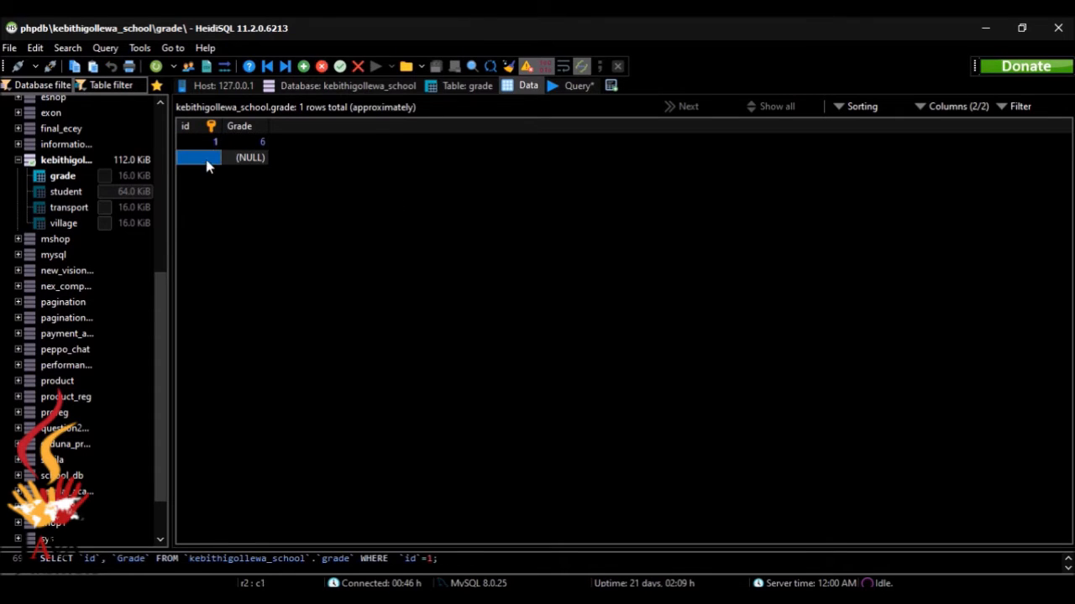
double_click(209, 159)
text(2)
double_click(258, 160)
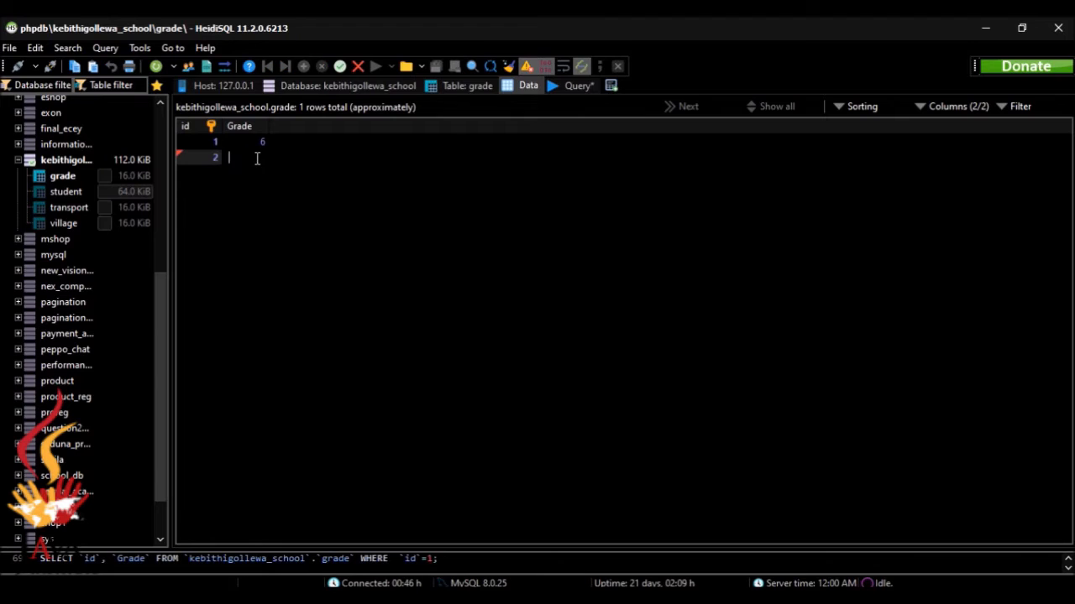
text(7)
key(Return)
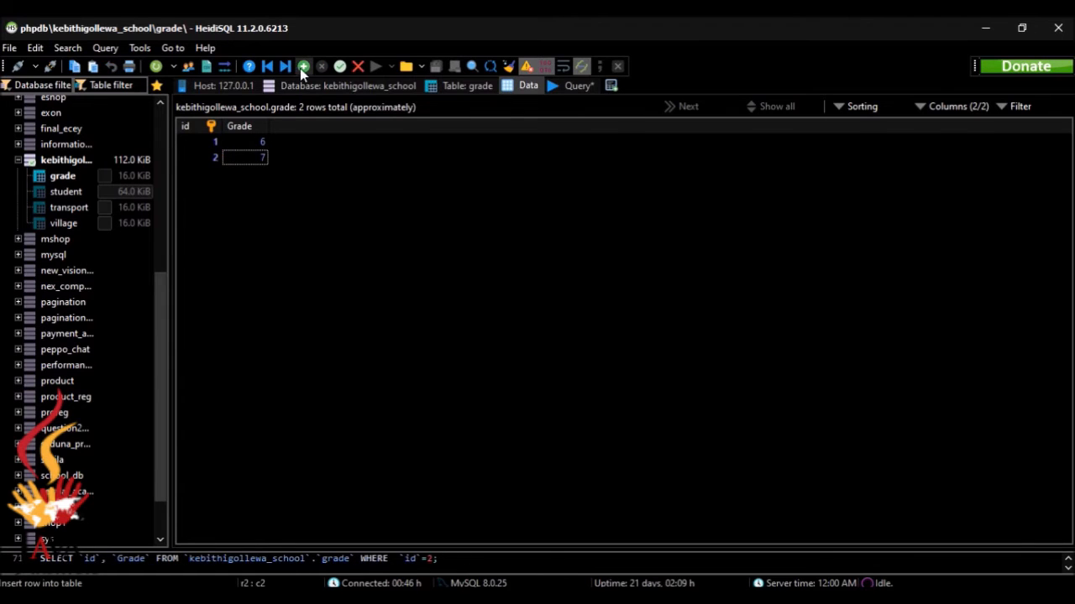
click(303, 65)
double_click(215, 175)
text(3)
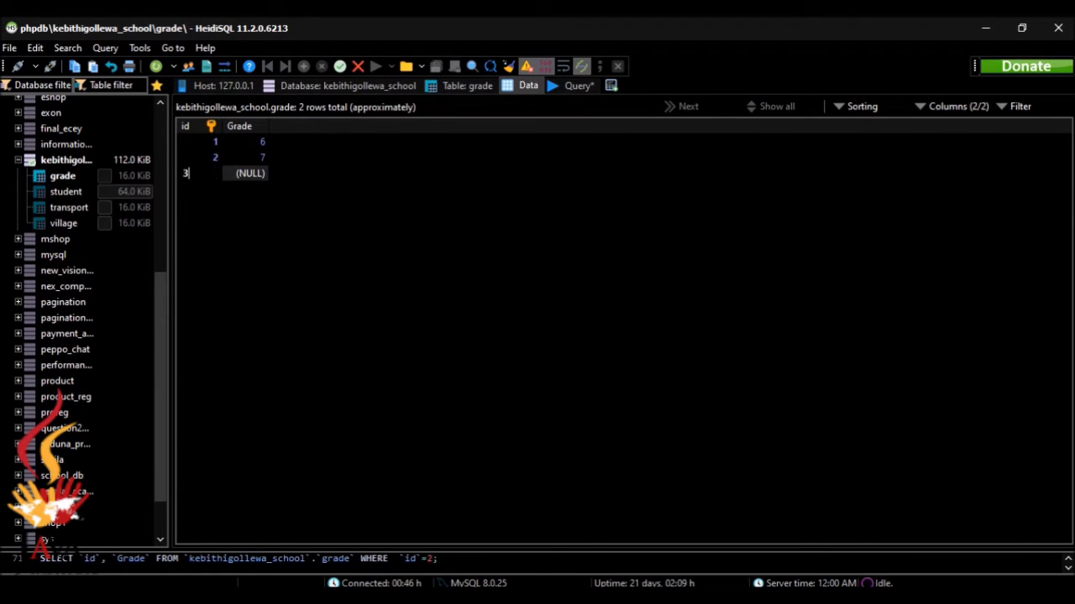
double_click(258, 173)
text(8)
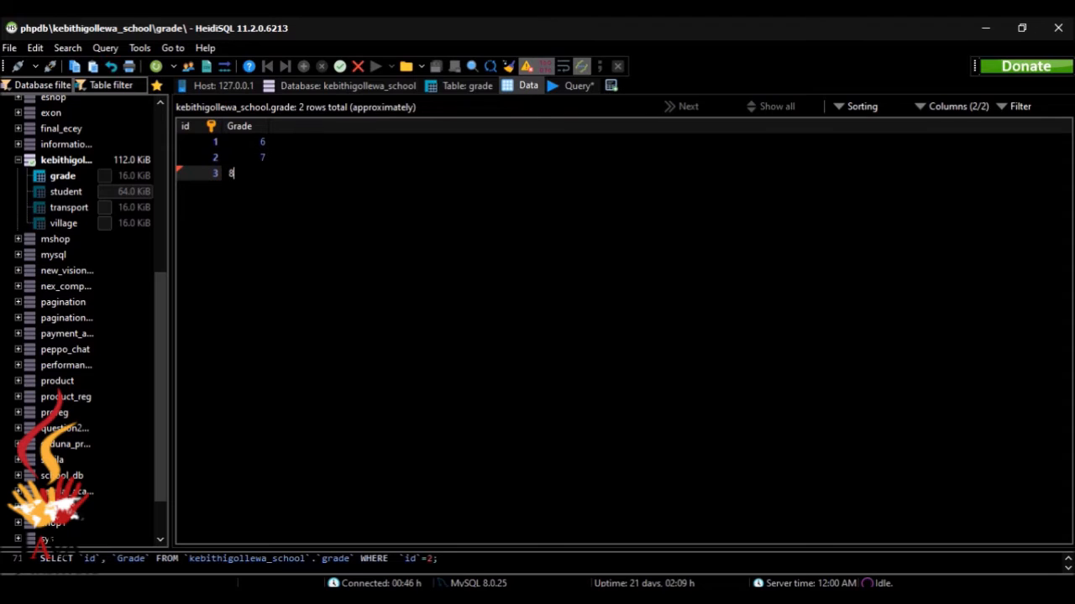
key(Return)
Add grade rows id 4 with Grade 9 and id 5 with Grade 10
click(304, 65)
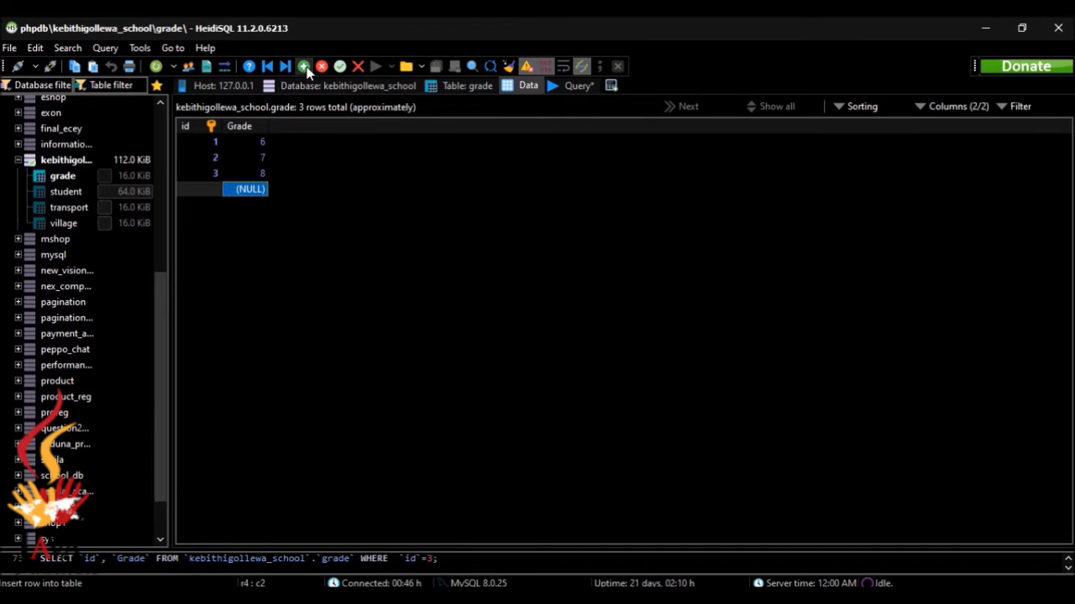
double_click(212, 191)
text(4)
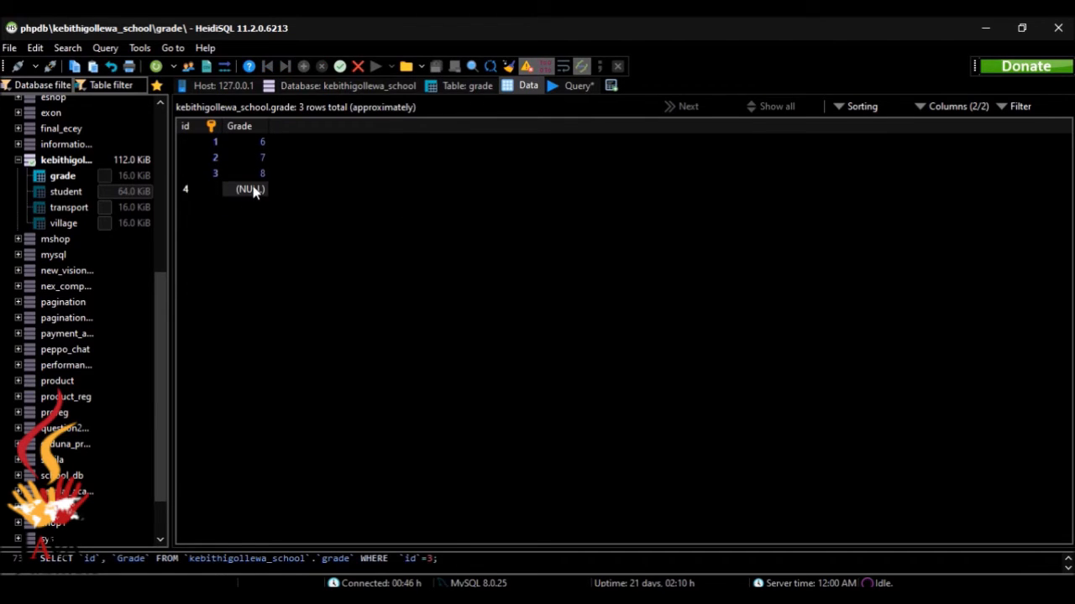
double_click(253, 188)
text(5)
key(BackSpace)
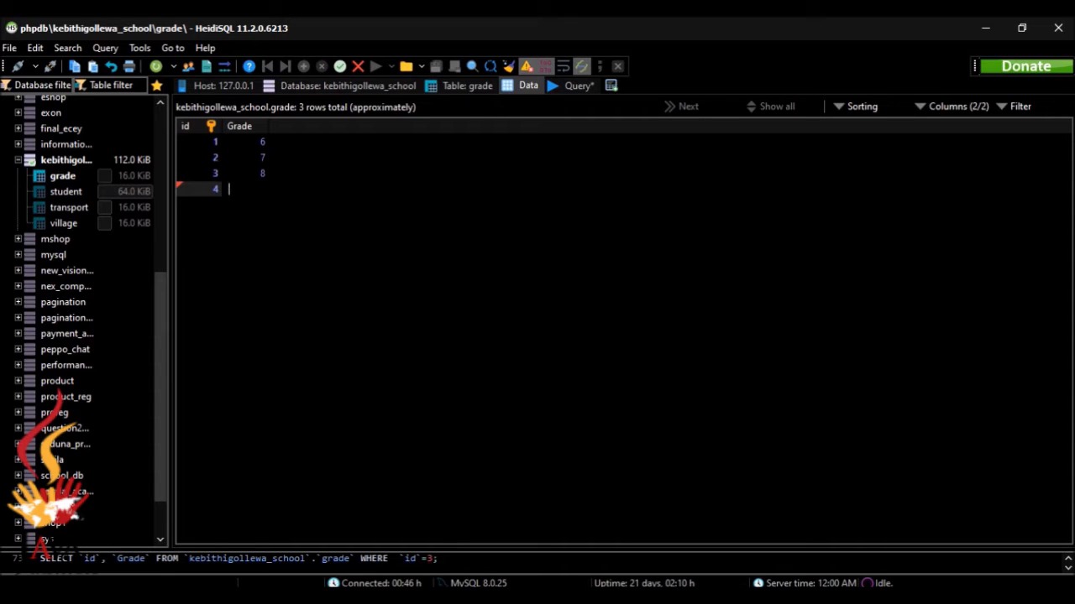
key(Return)
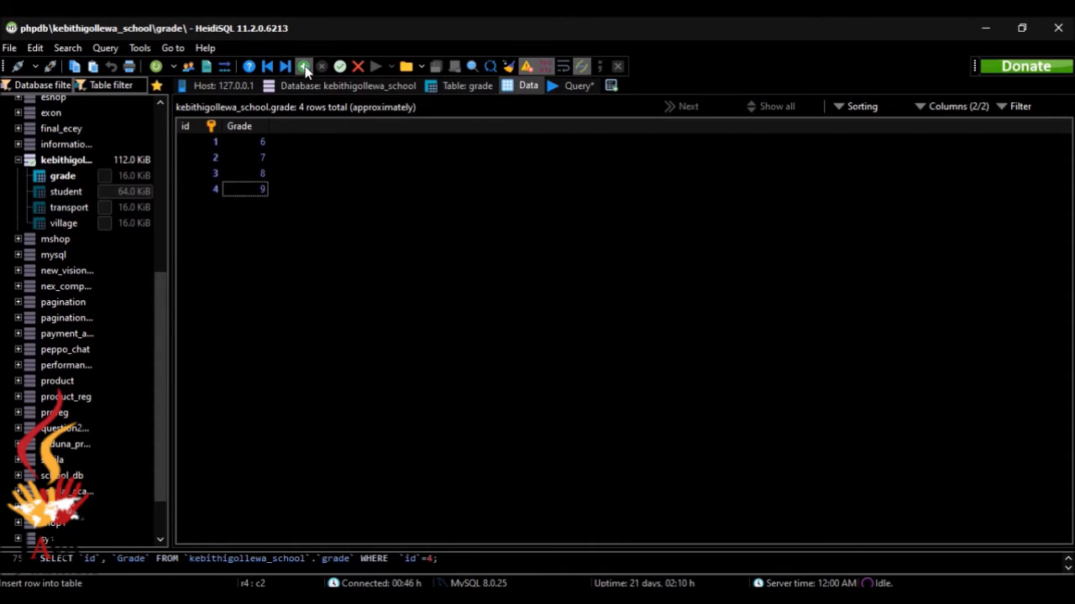
click(303, 67)
double_click(217, 208)
text(5)
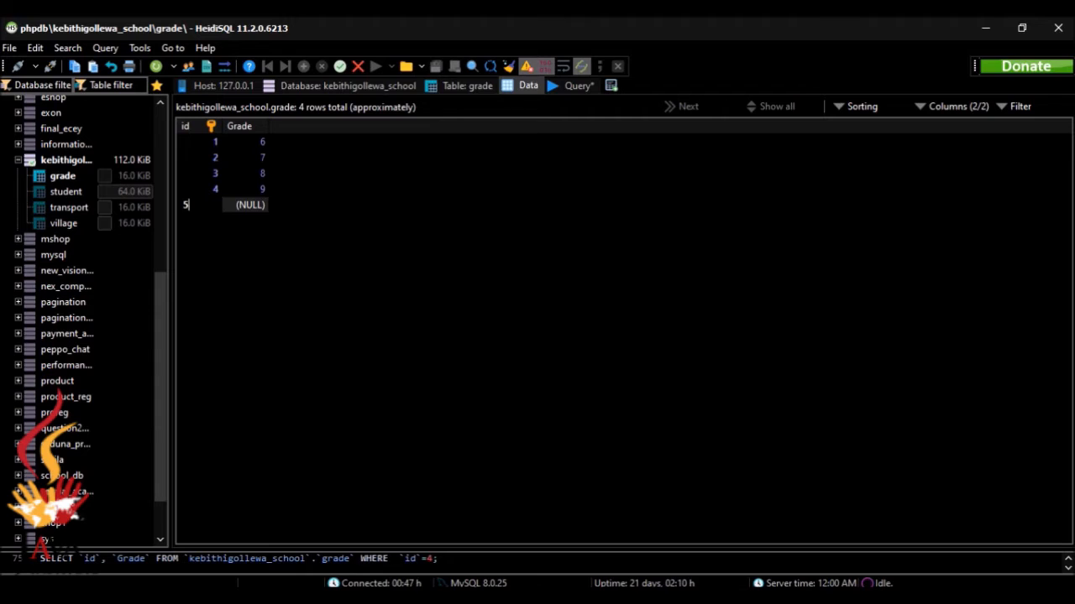
double_click(248, 209)
text(10)
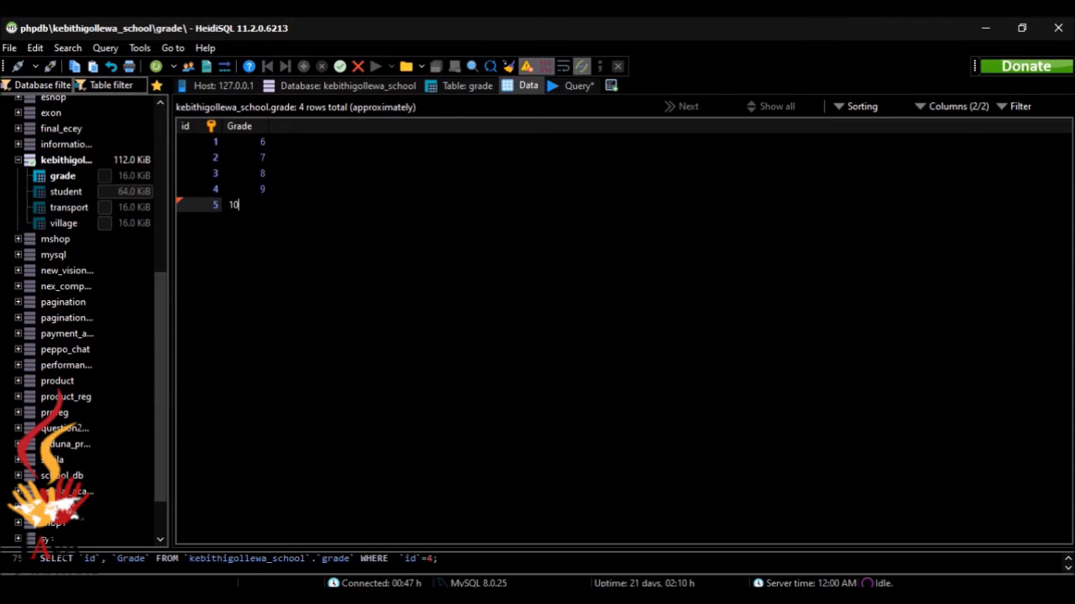
key(Return)
Add the last grade row, id 6 with Grade 11, and check it against the question sheet
click(304, 66)
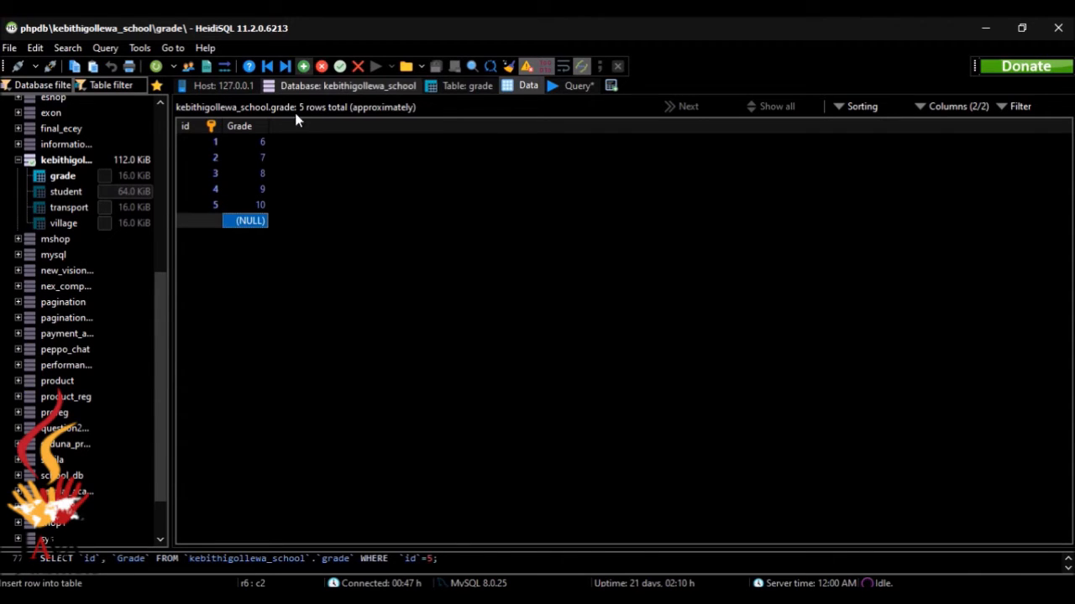
double_click(213, 220)
text(6)
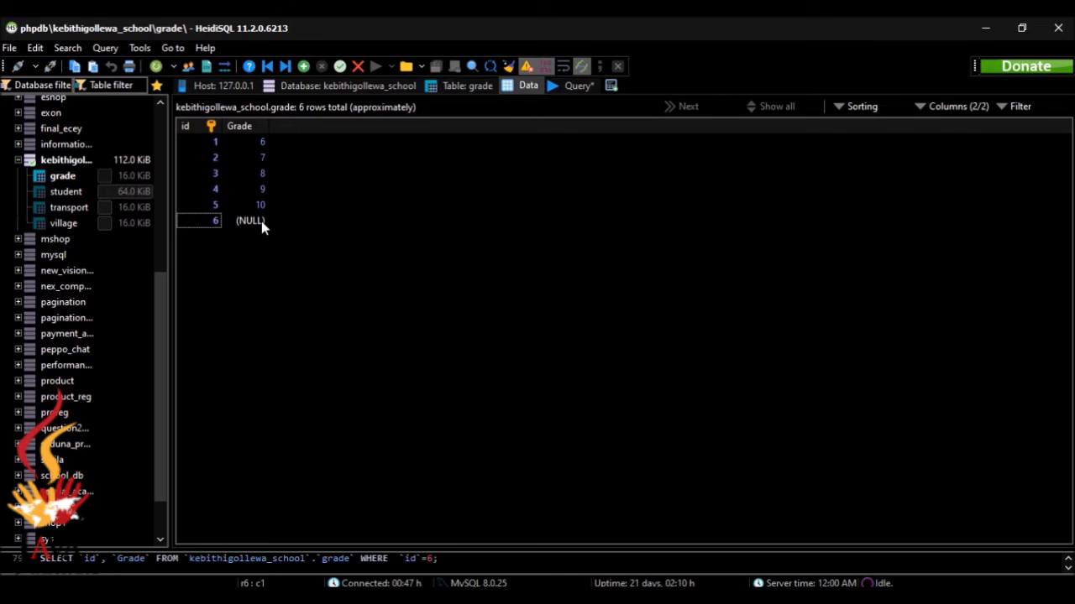
double_click(261, 221)
text(11)
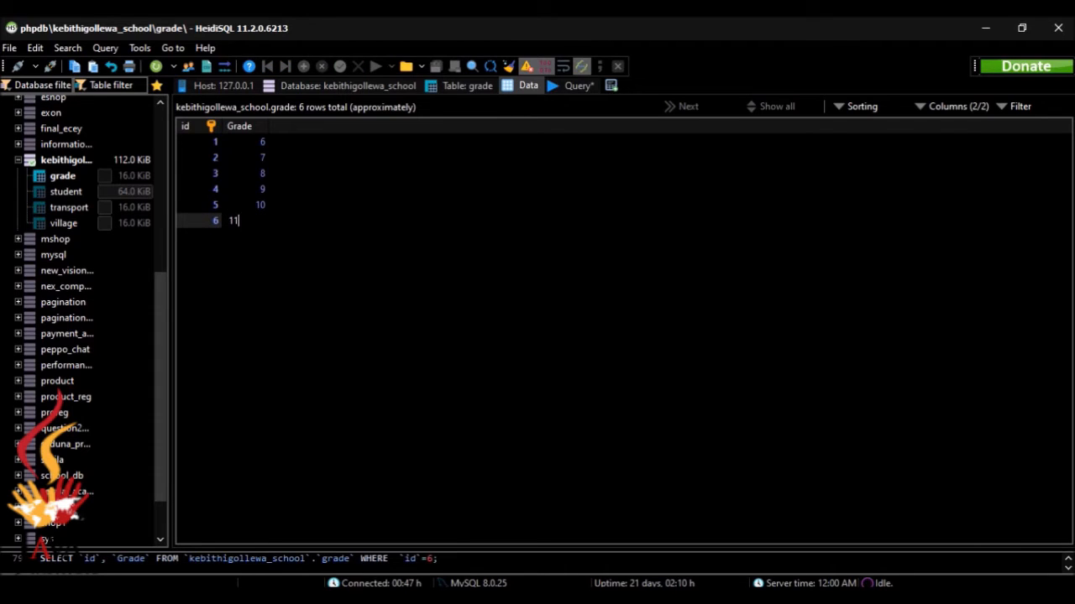
key(Return)
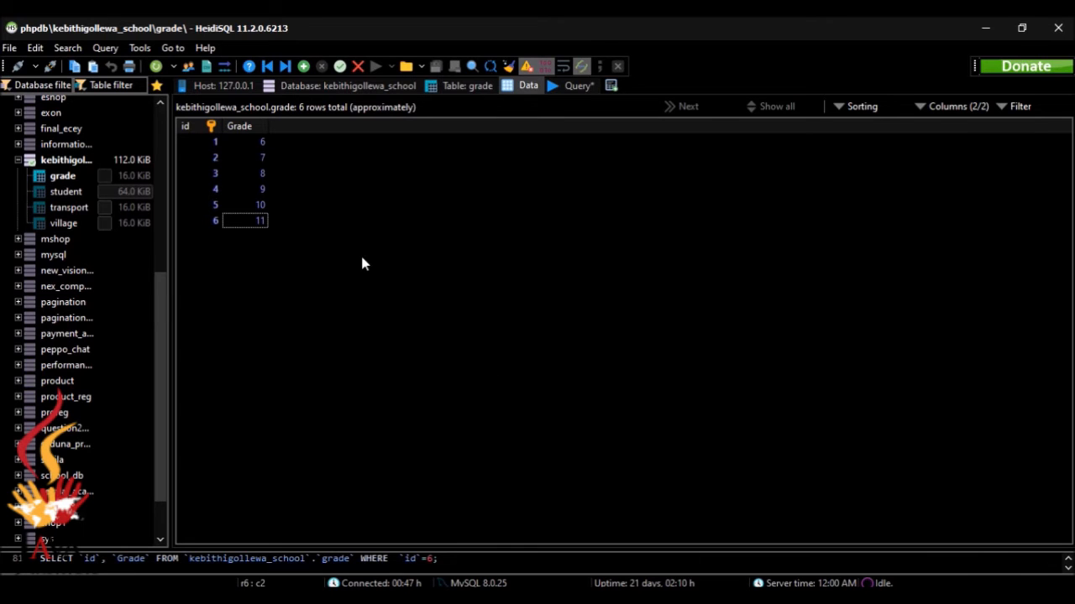
key(alt+Tab)
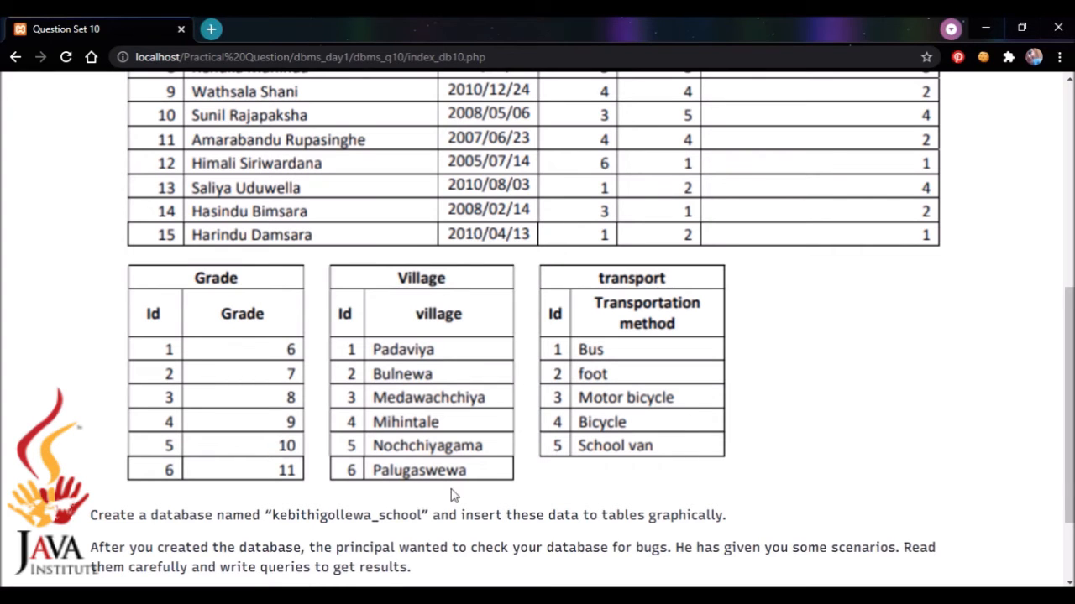
key(alt+Tab)
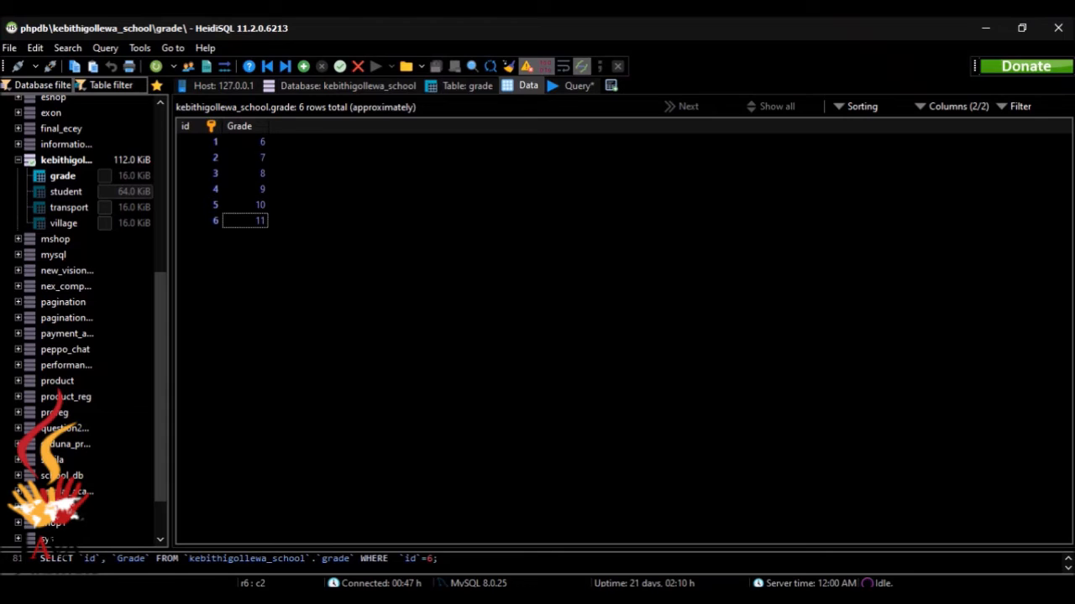
Open the village table's data and widen its Village column for longer names
click(392, 87)
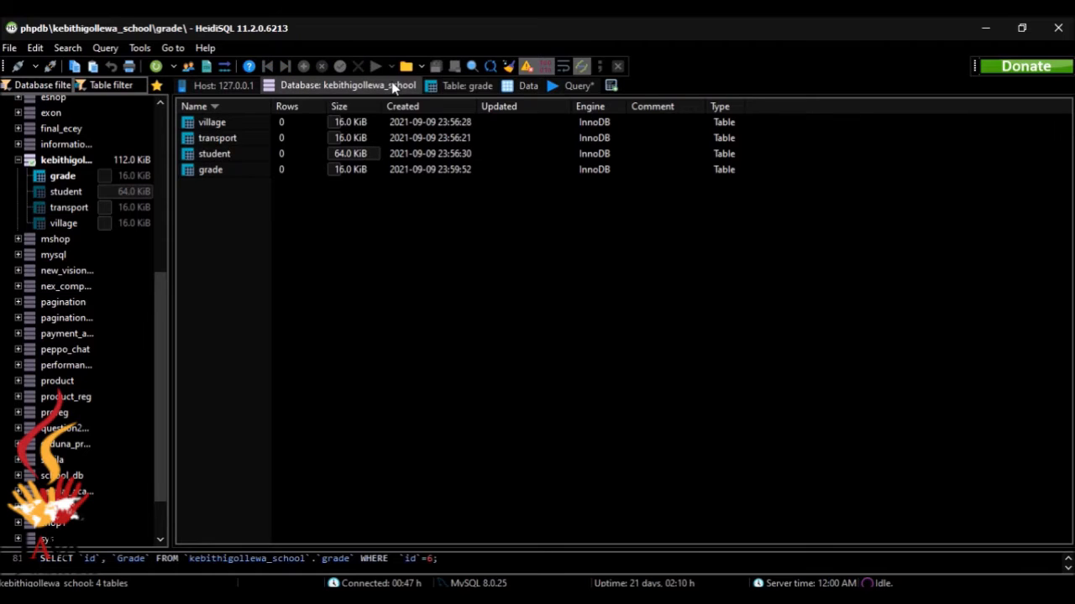
double_click(308, 122)
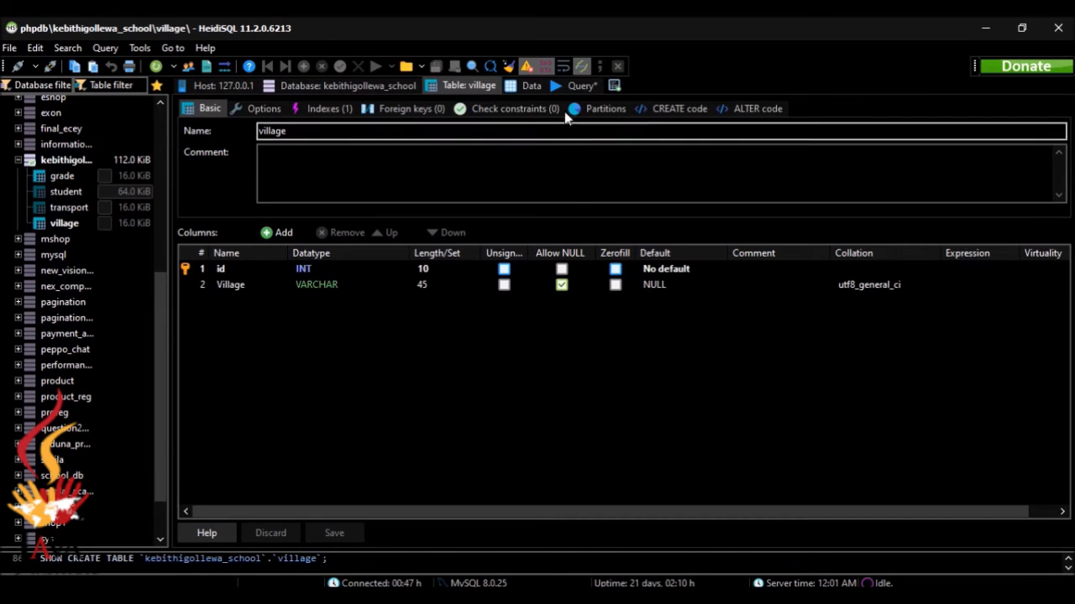
click(530, 86)
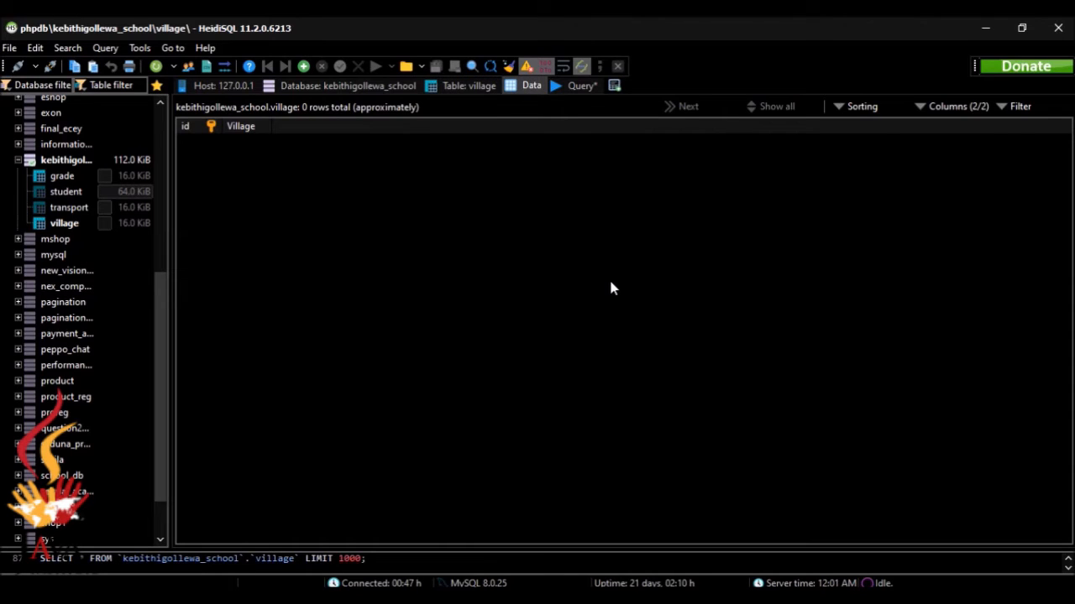
drag(270, 126, 333, 128)
key(alt+Tab)
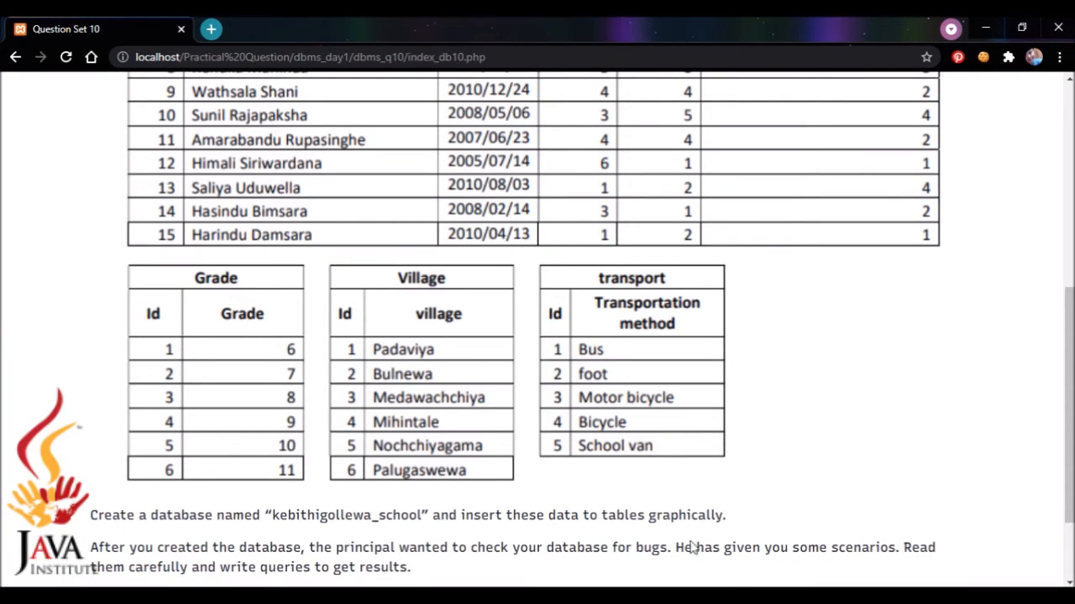
key(alt+Tab)
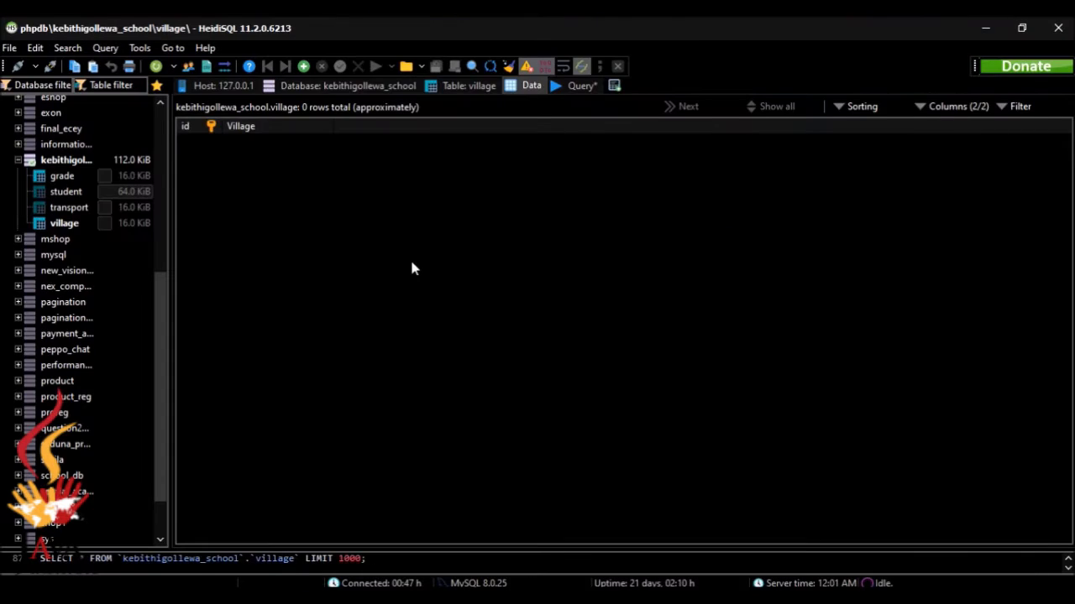
Add village row 1, Padaviya
click(305, 69)
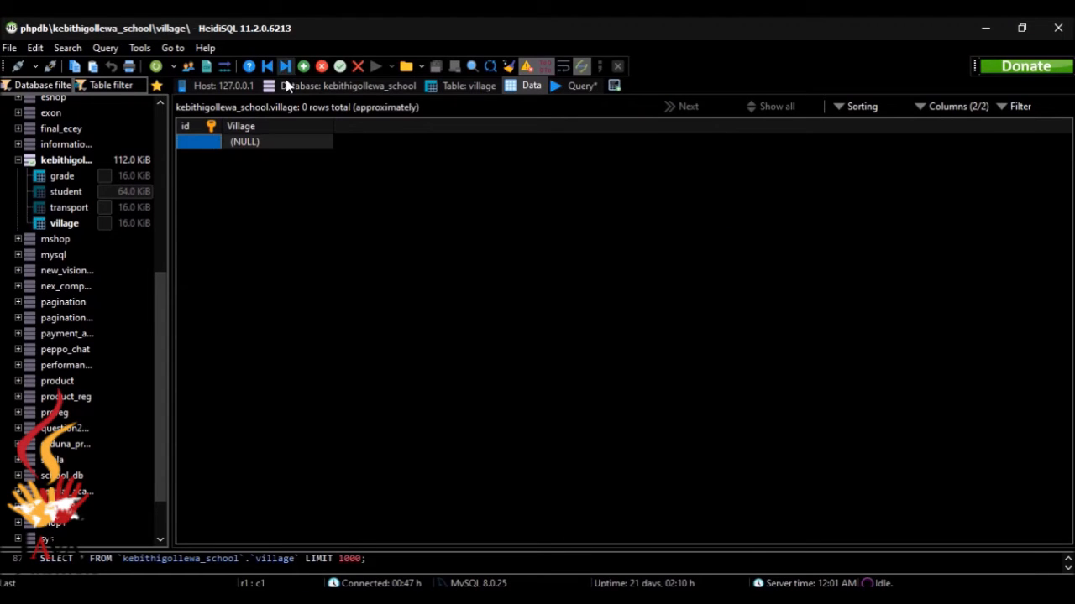
double_click(210, 142)
text(1)
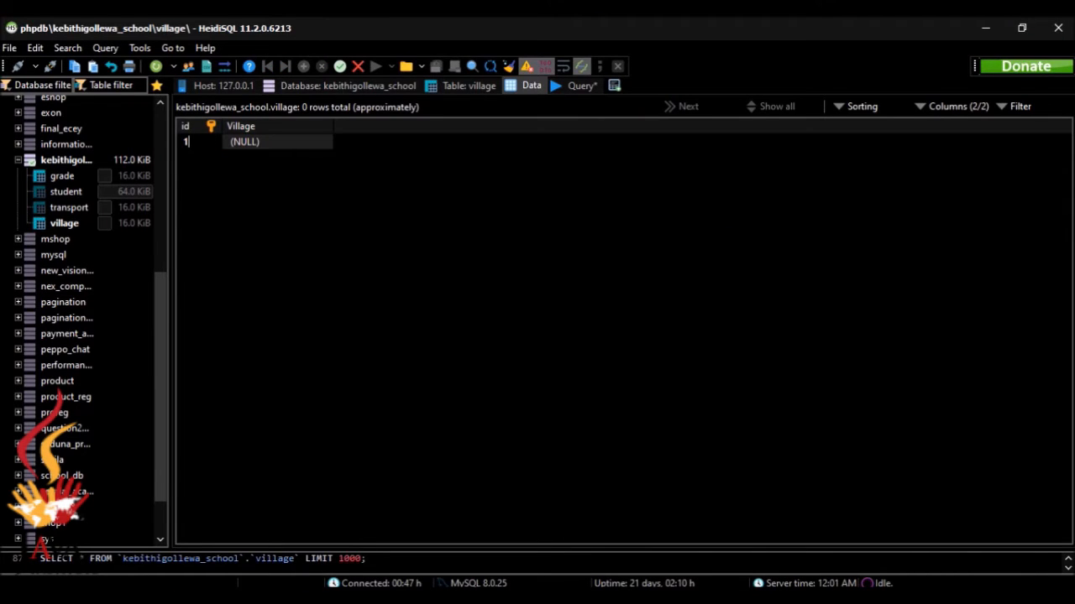
double_click(261, 145)
text(Padaviya)
click(303, 67)
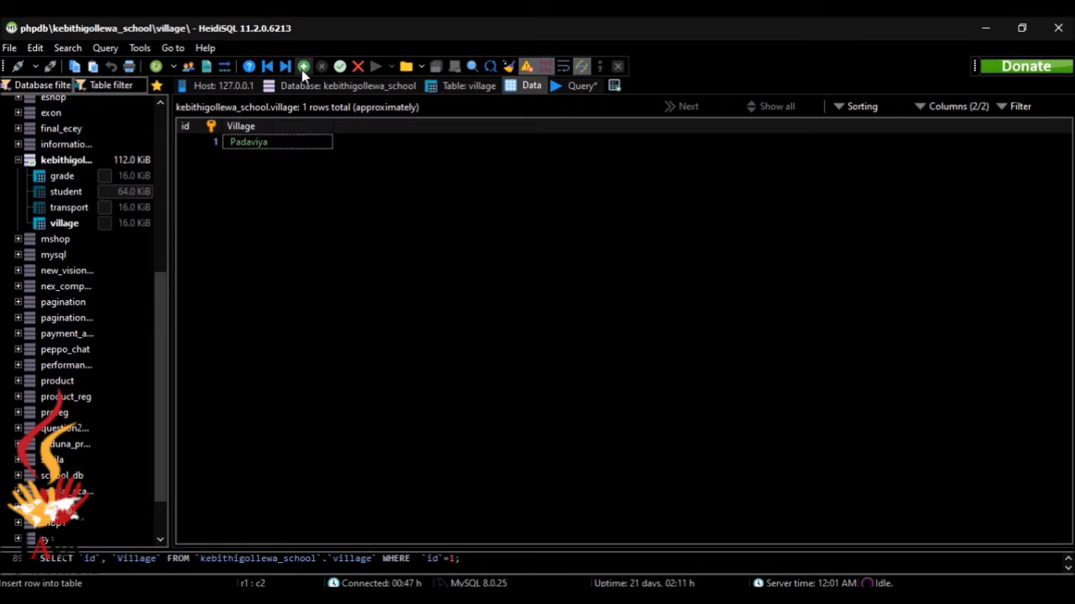
Add village row 2, Bulnewa, and start a new row for village 3
key(alt+Tab)
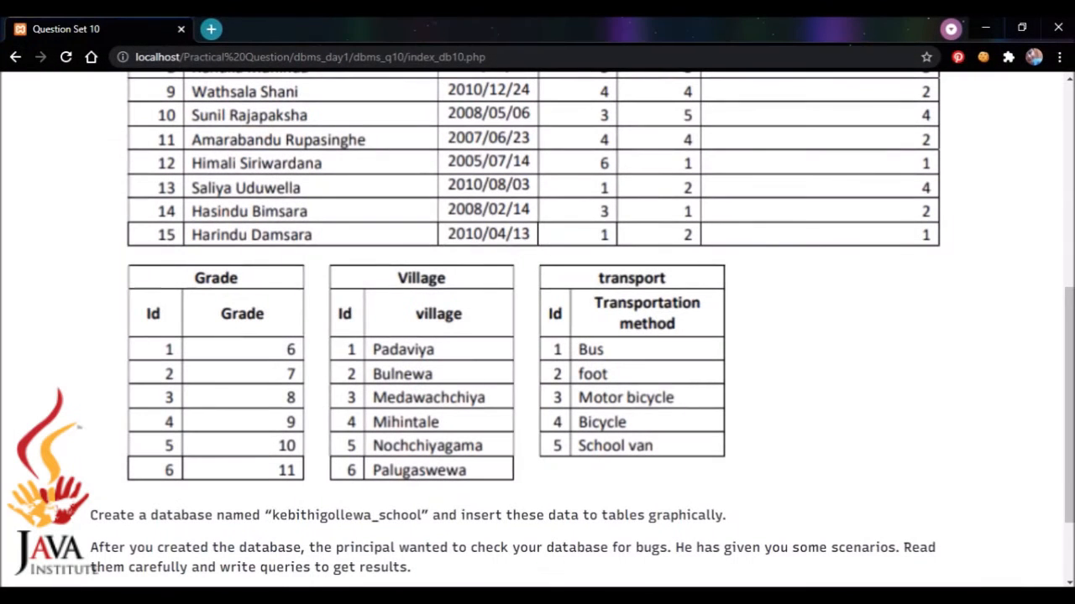
key(alt+Tab)
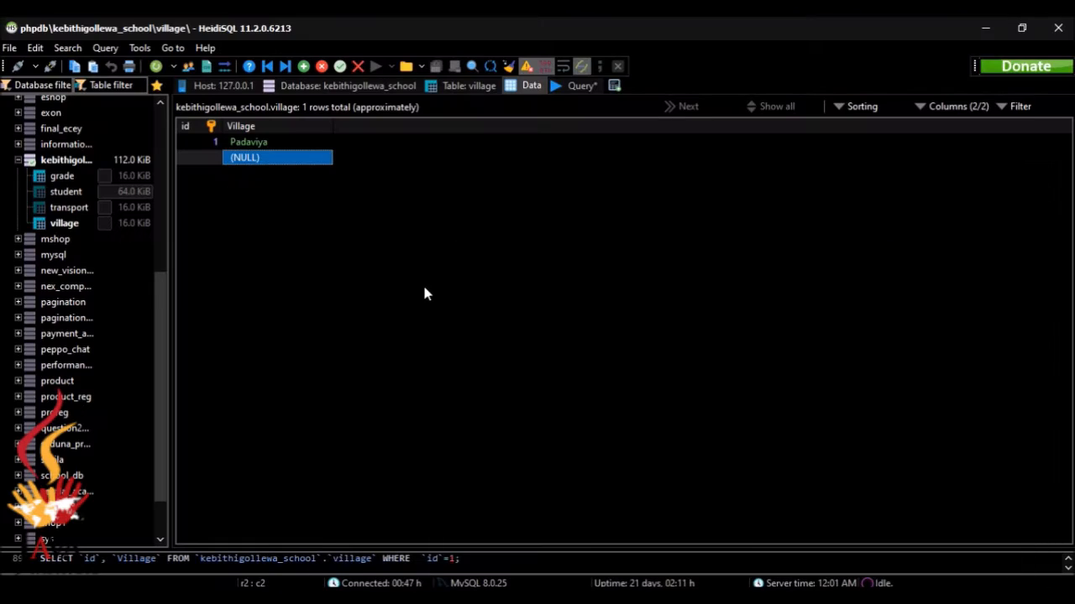
double_click(218, 158)
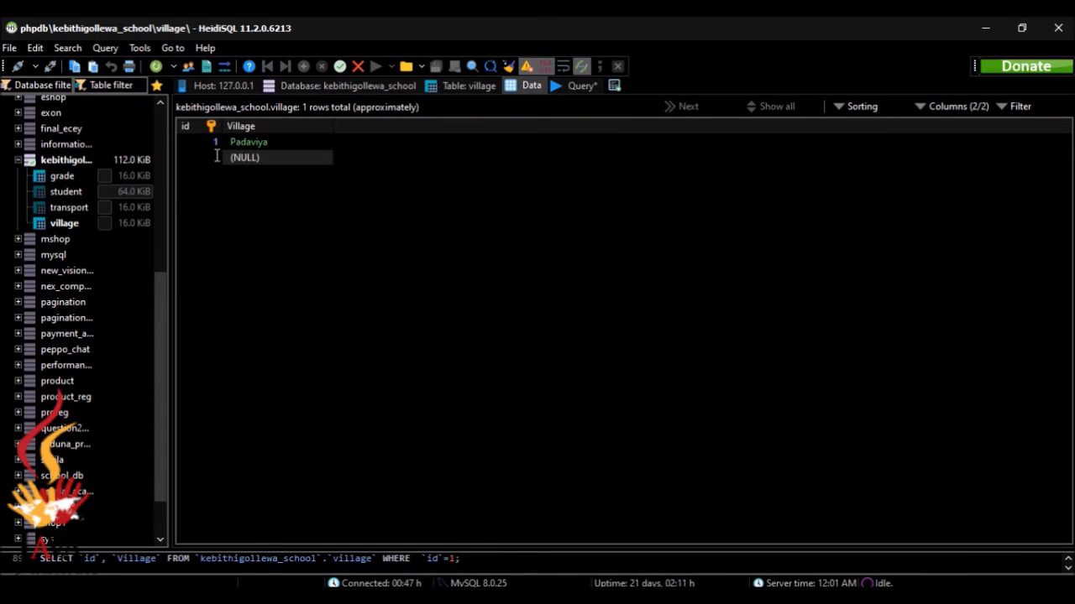
text(2)
double_click(267, 161)
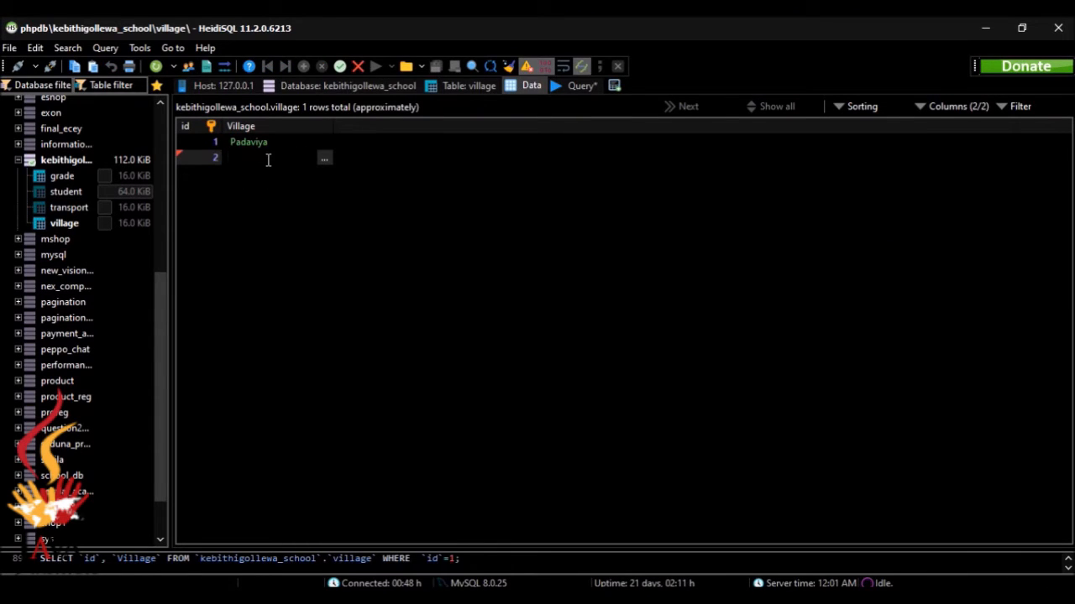
text(Bulnewa)
key(Return)
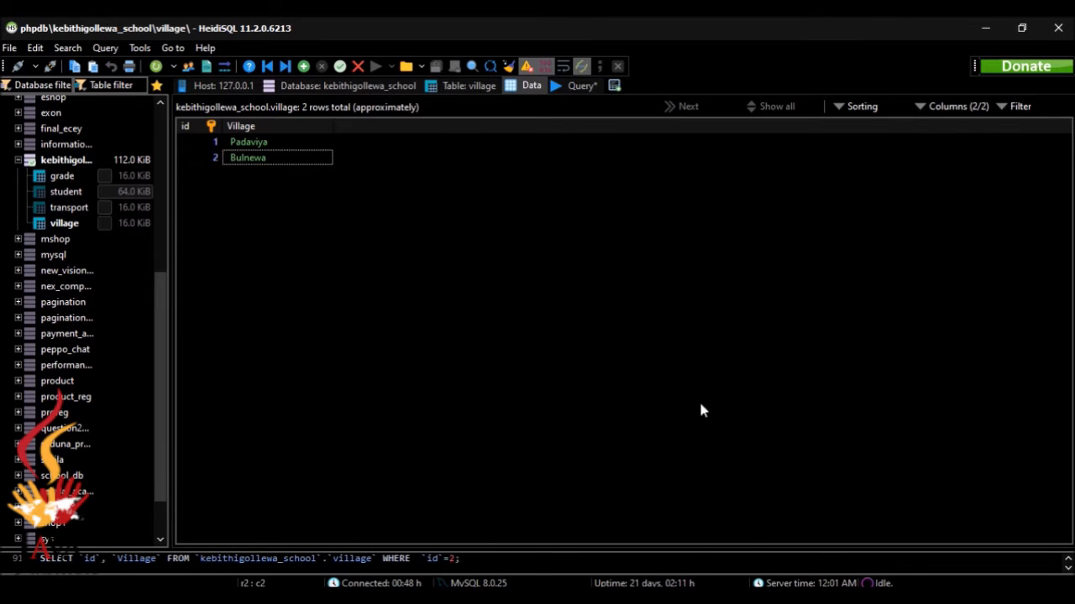
key(alt+Tab)
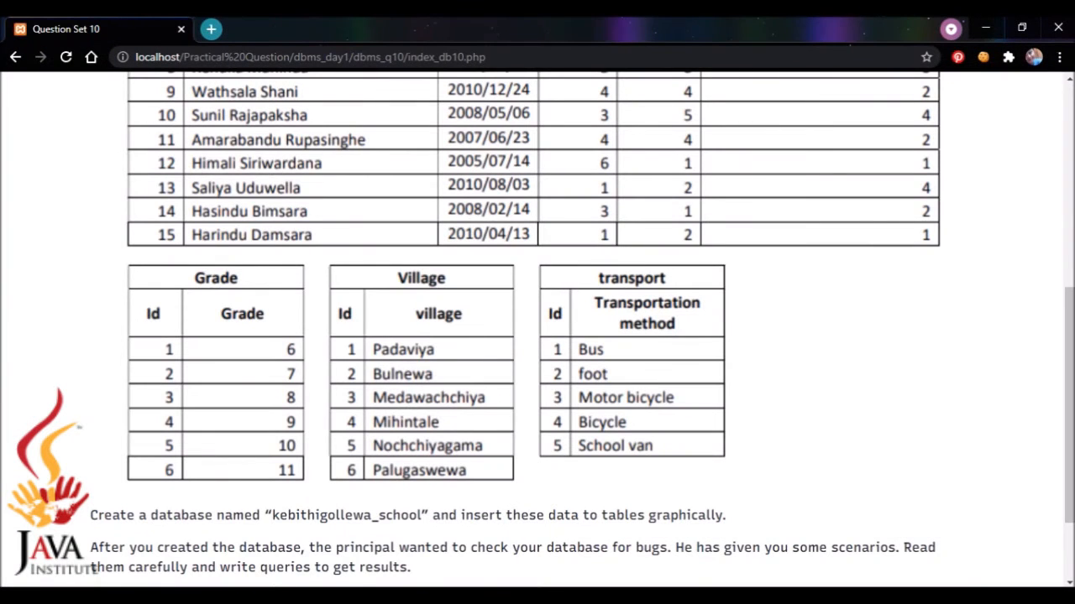
key(alt+Tab)
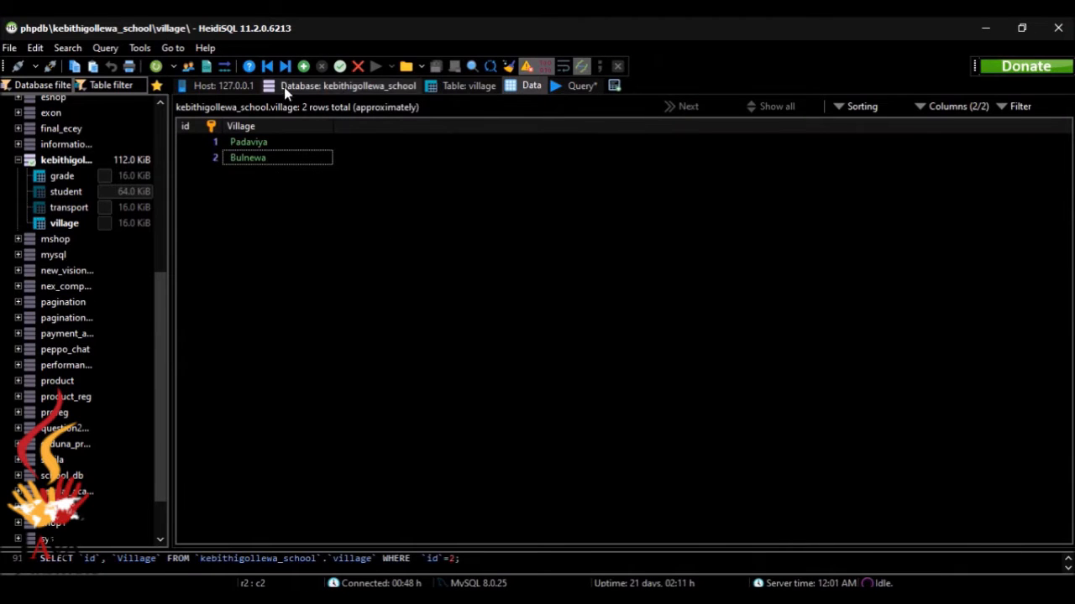
click(304, 66)
Enter village row 3 as id 3, Medawachchiya
double_click(216, 173)
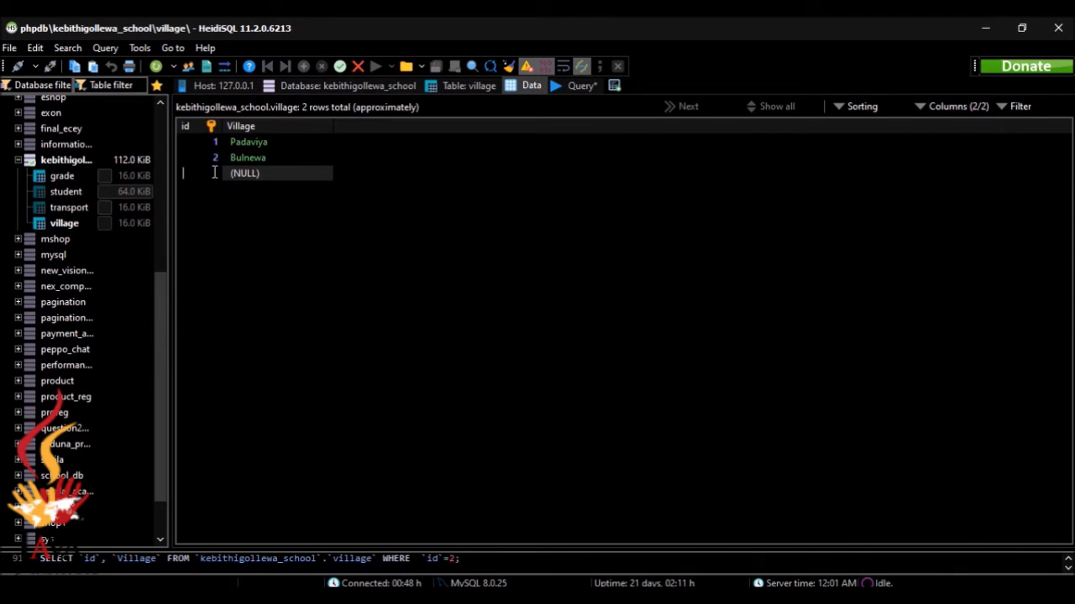
text(3)
click(260, 174)
click(263, 175)
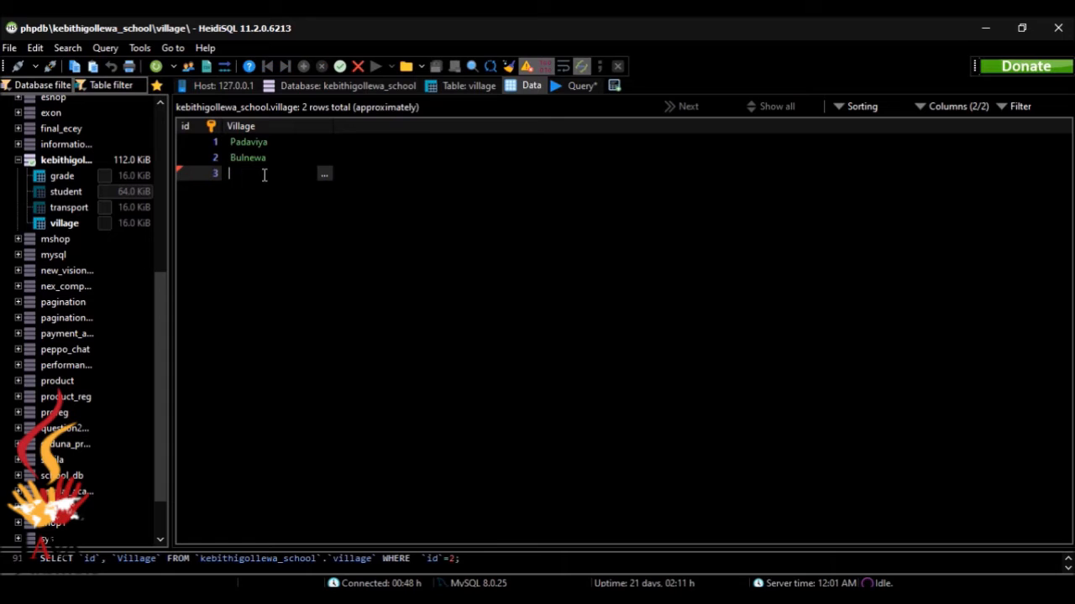
text(Ma)
key(alt+Tab)
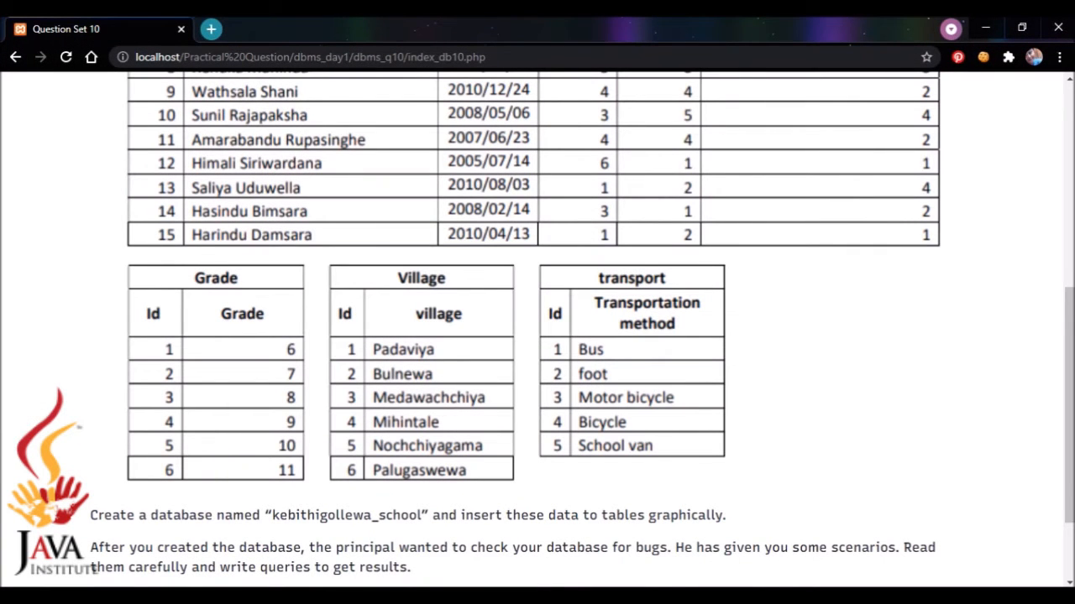
key(alt+Tab)
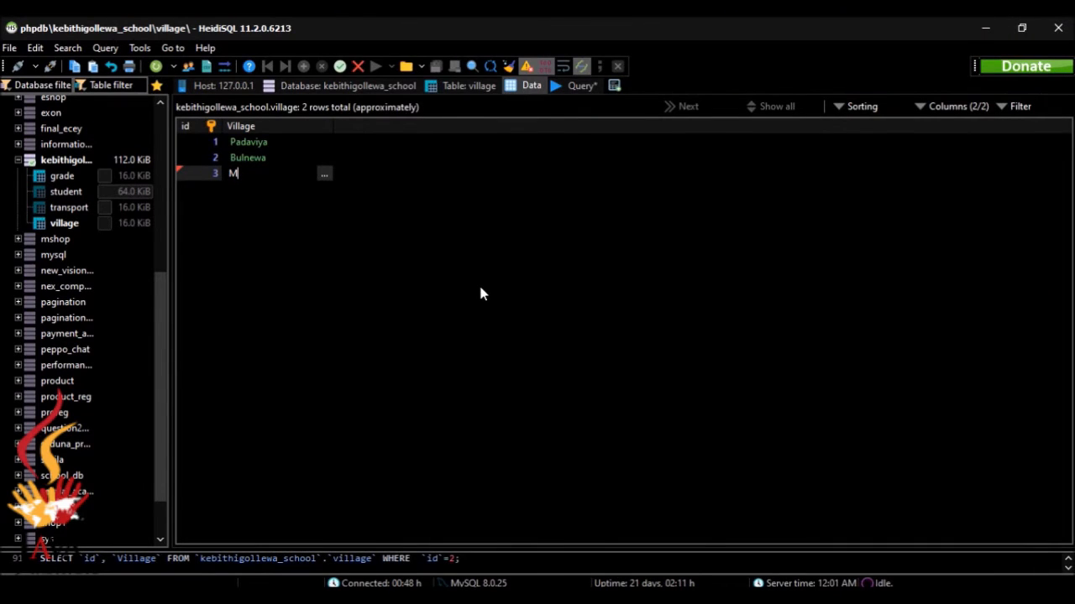
text(edawachchiya)
click(442, 182)
Add Mihintale as village row 4, correcting its spelling
key(alt+Tab)
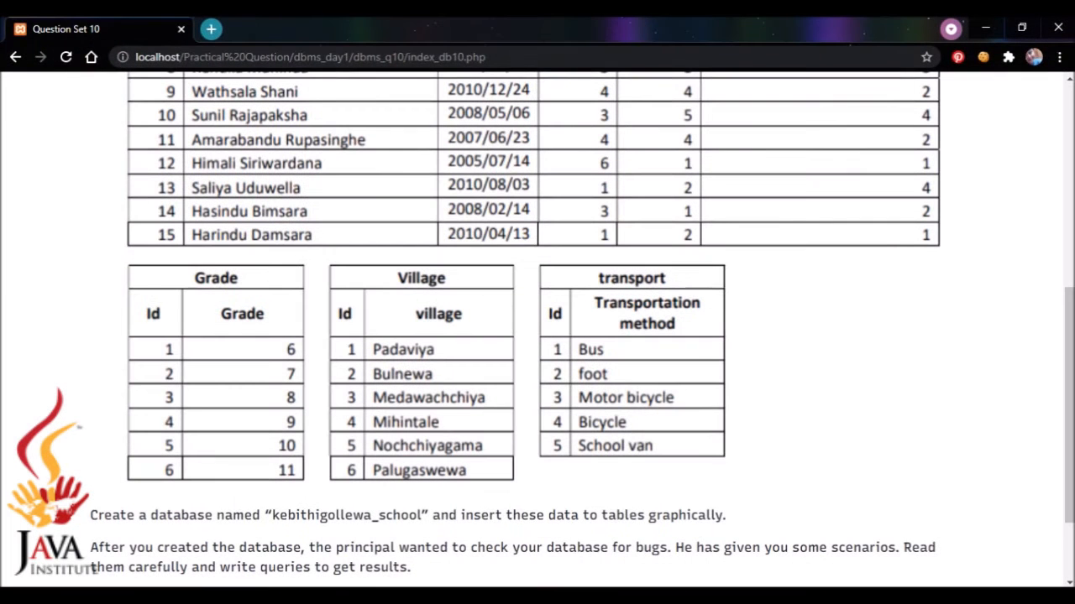
key(alt+Tab)
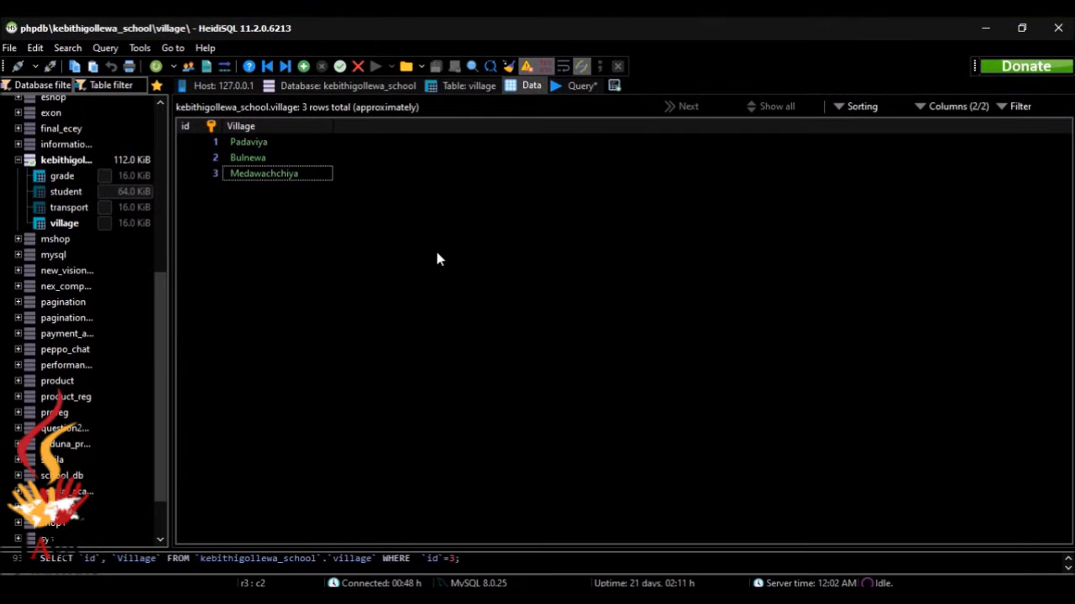
click(304, 67)
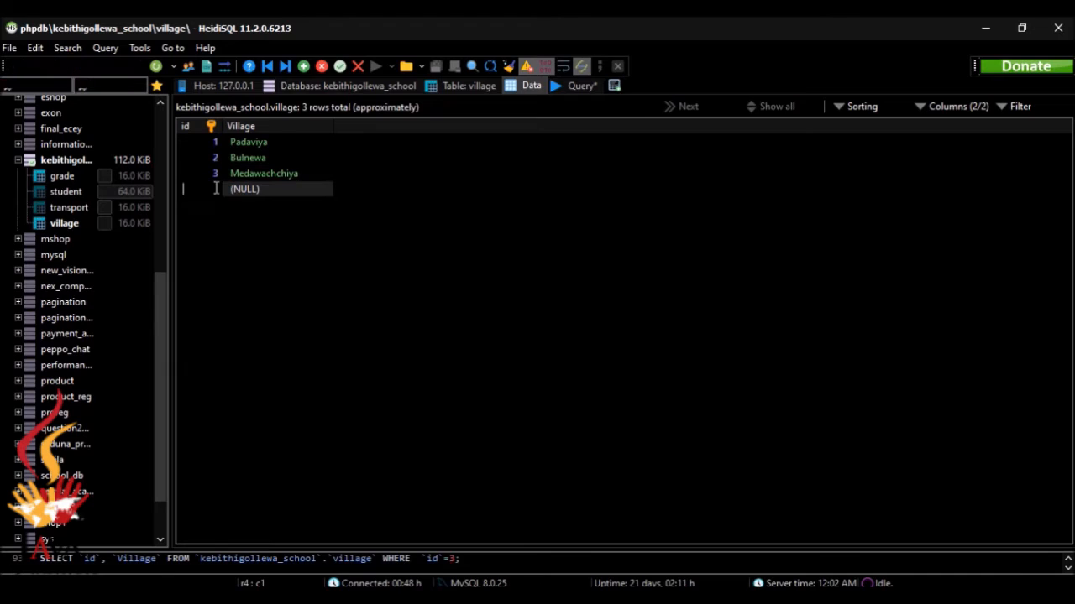
click(249, 189)
click(250, 189)
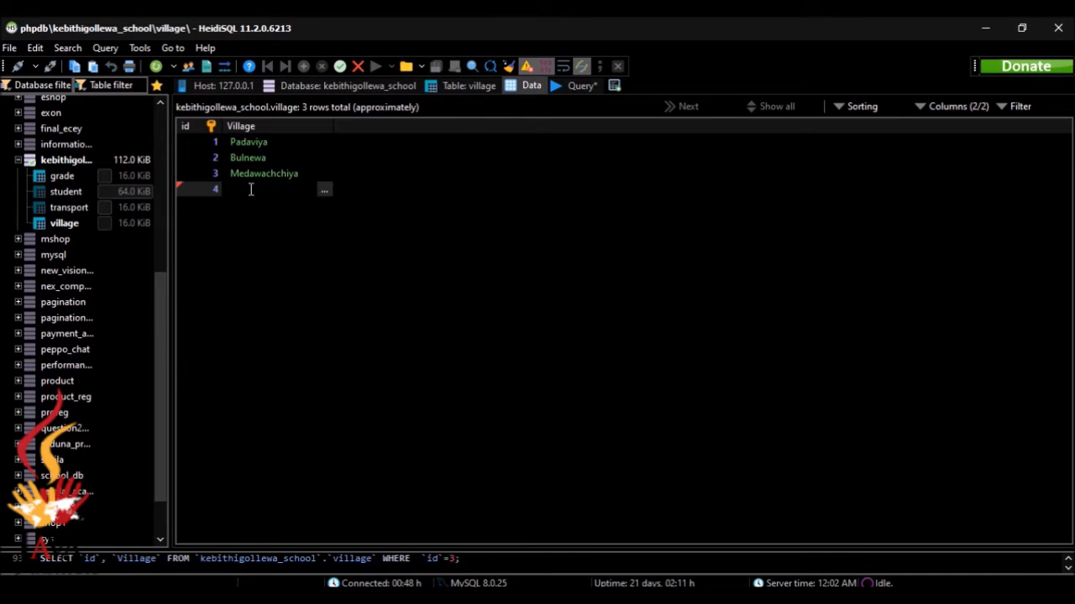
text(Mihinthale)
click(823, 601)
click(822, 601)
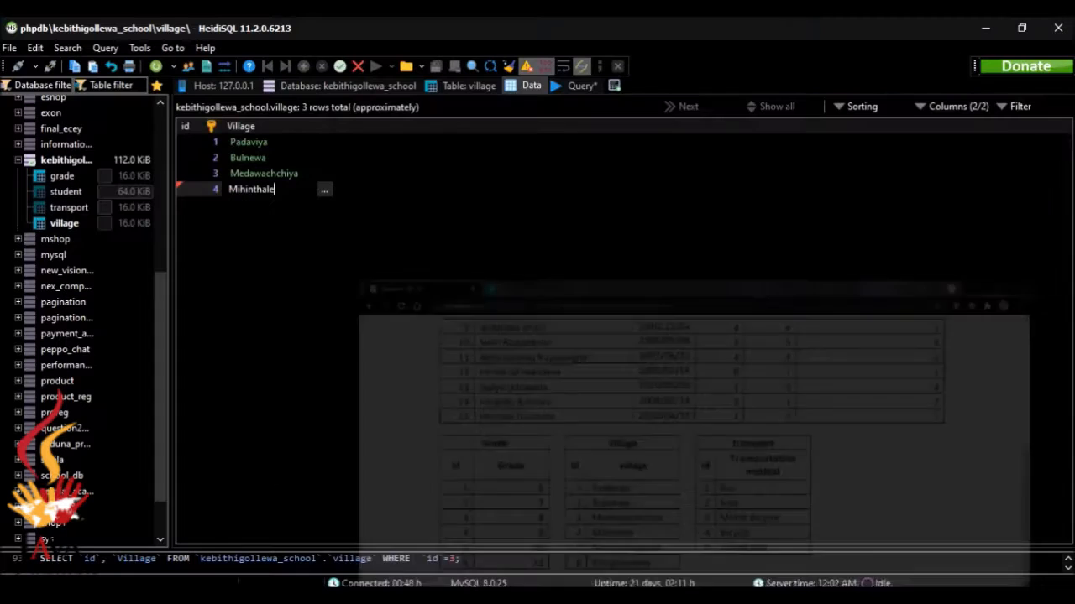
key(BackSpace)
key(BackSpace)
key(BackSpace)
key(BackSpace)
text(a)
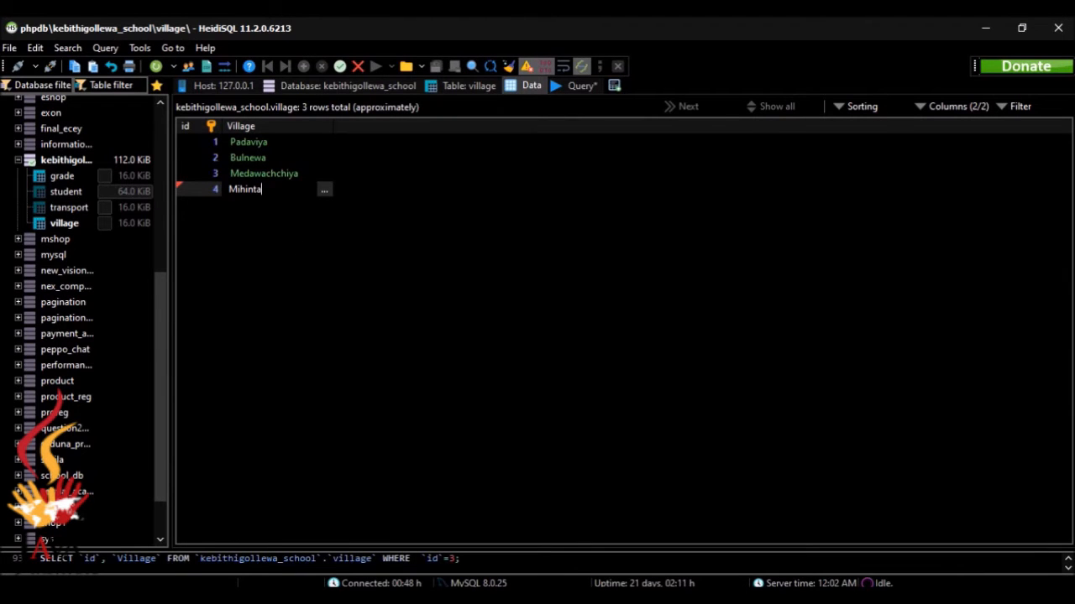
text(le)
key(Down)
Enter village row 5 as id 5, Nochchiyagama
click(214, 204)
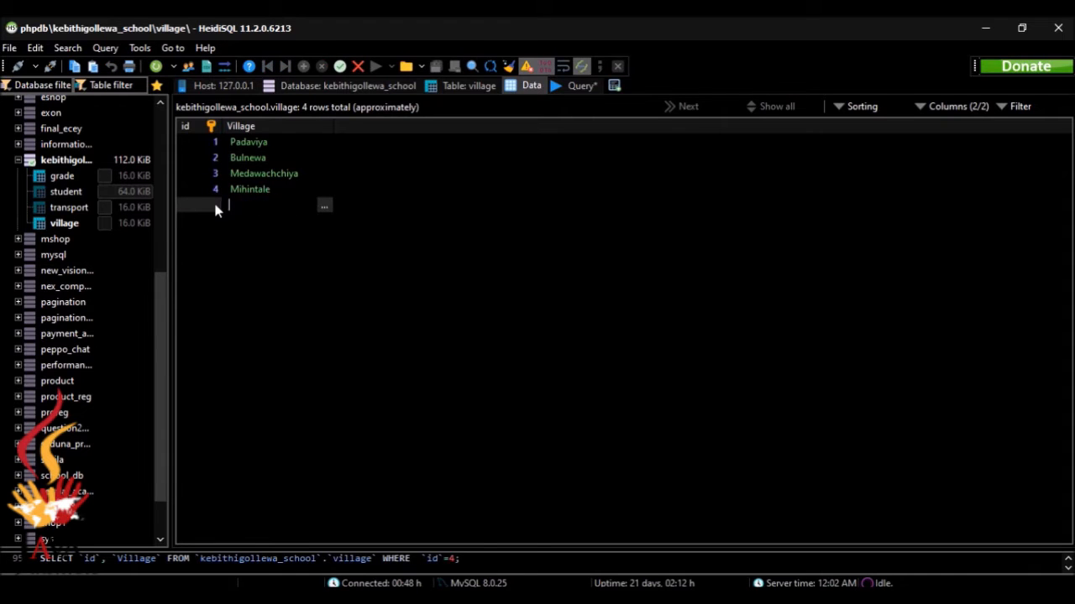
text(5)
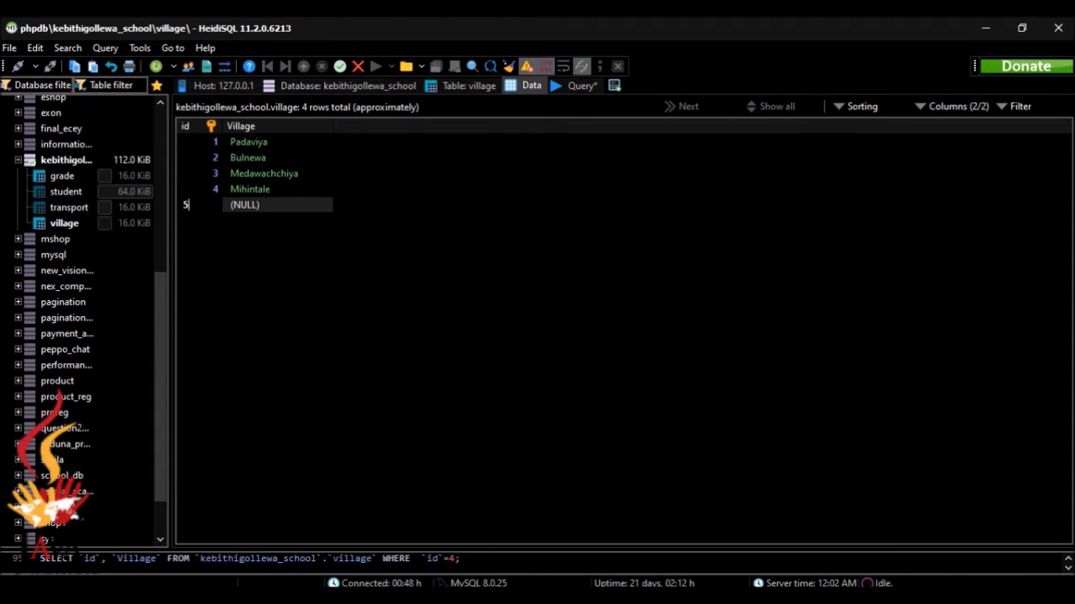
key(alt+Tab)
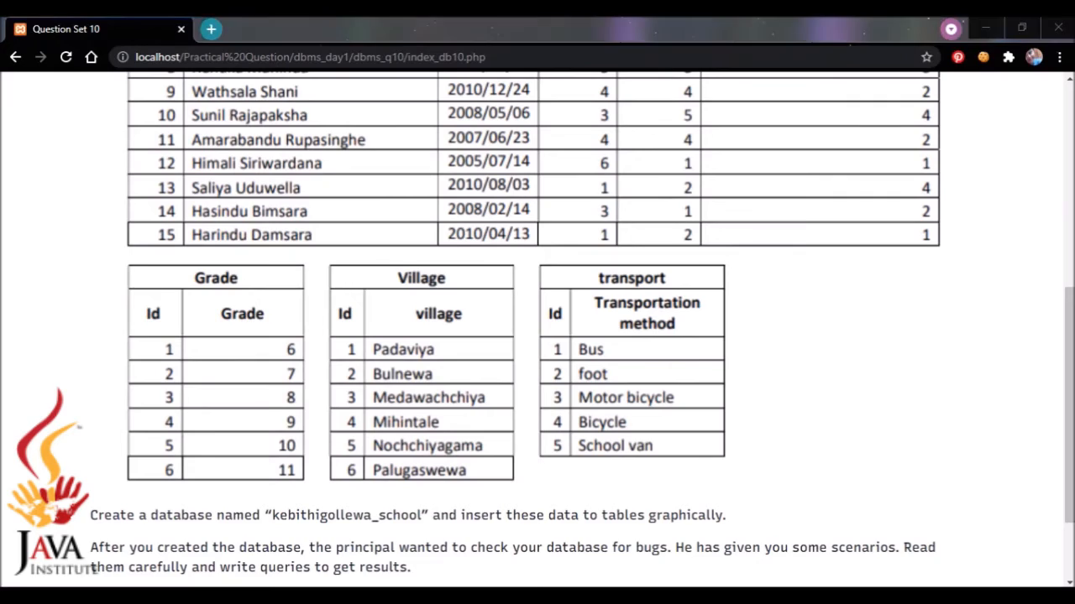
key(alt+Tab)
click(312, 206)
click(312, 206)
text(N)
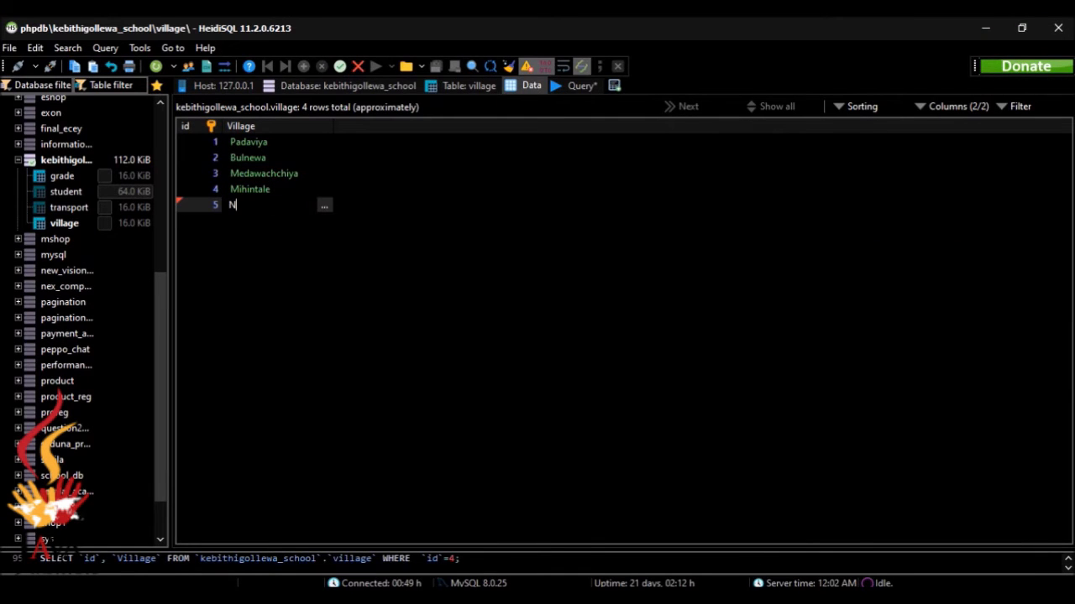
text(ochchiyagama)
click(339, 66)
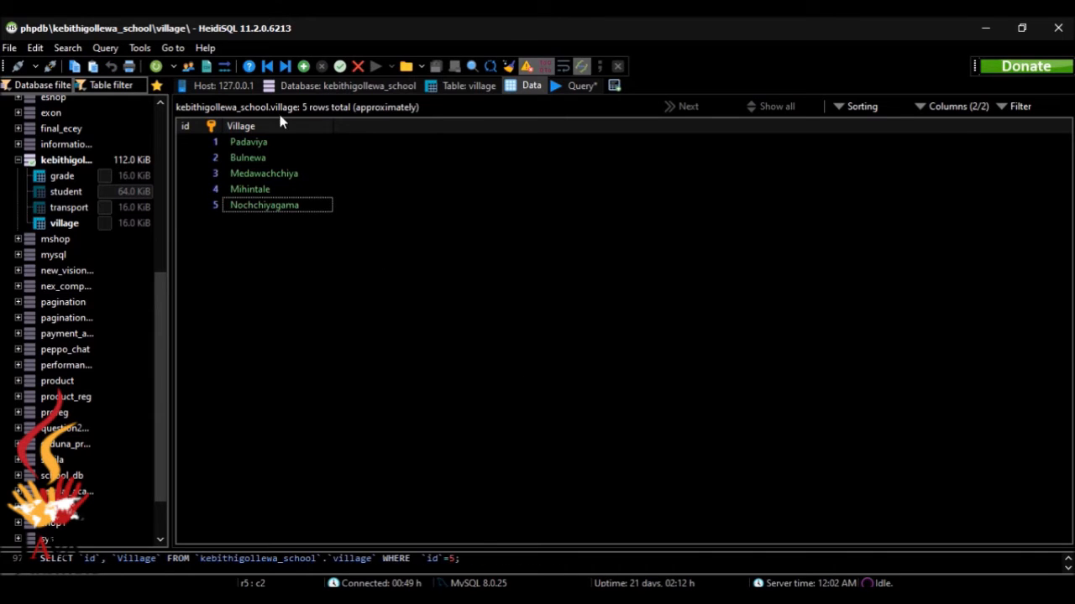
Add Palugaswewa as the sixth village row
click(303, 66)
key(alt+Tab)
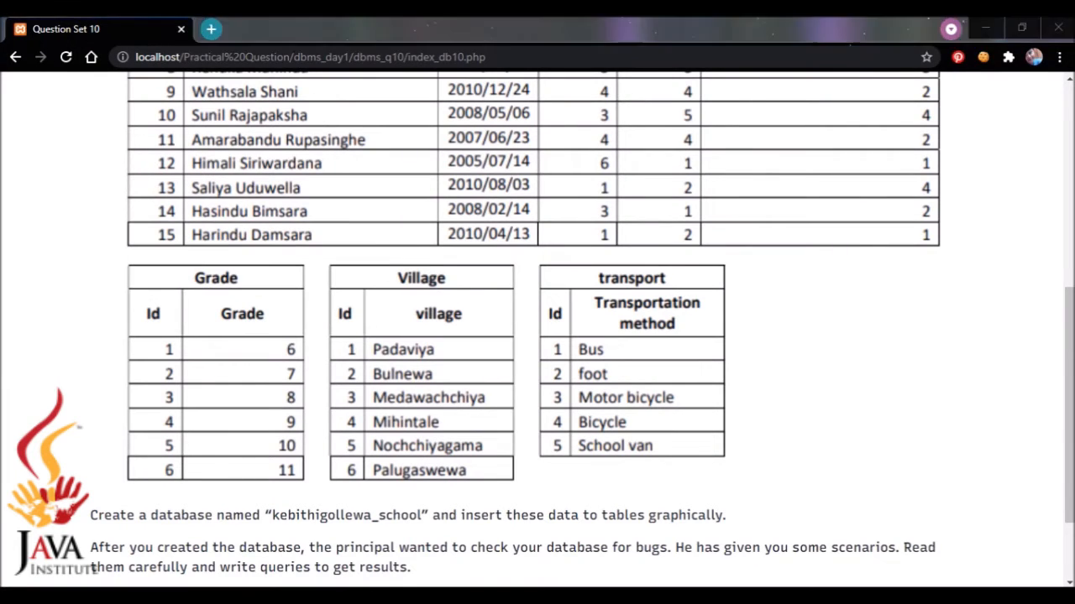
key(alt+Tab)
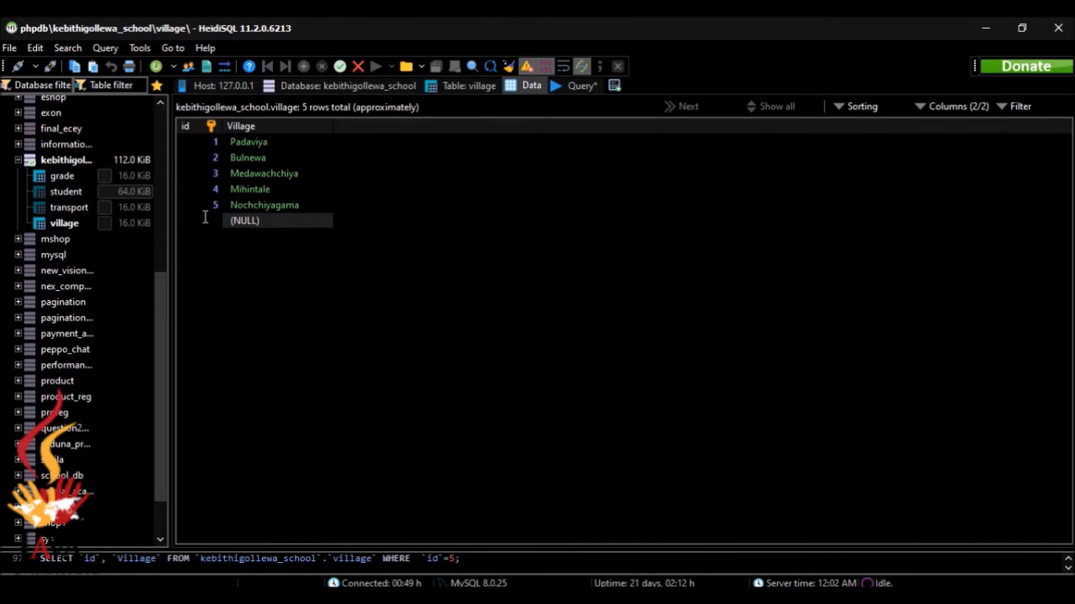
click(255, 225)
text(Palugasw)
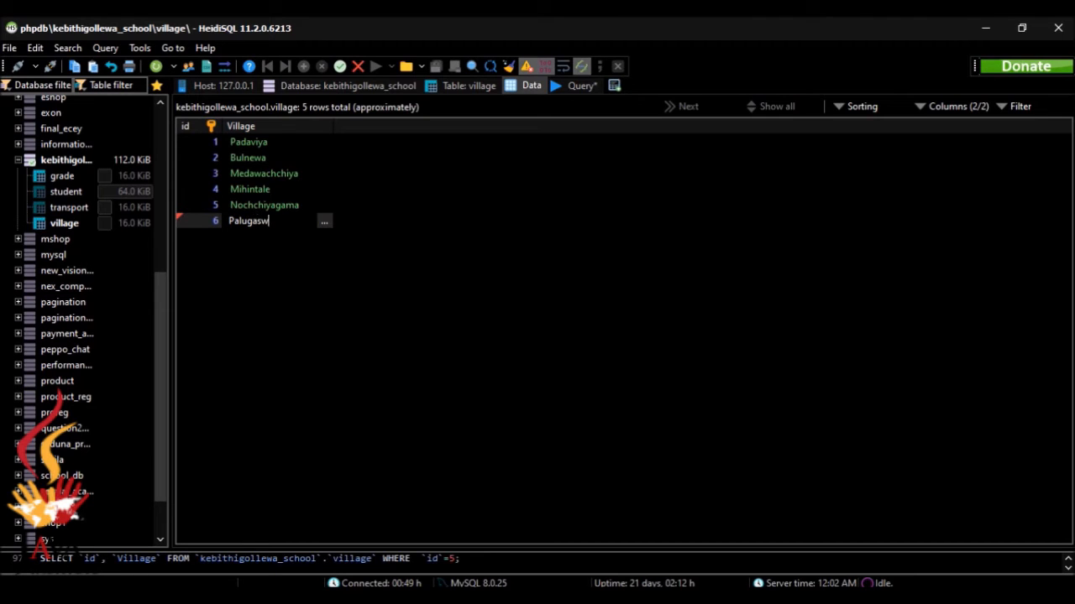
text(ewa)
key(Return)
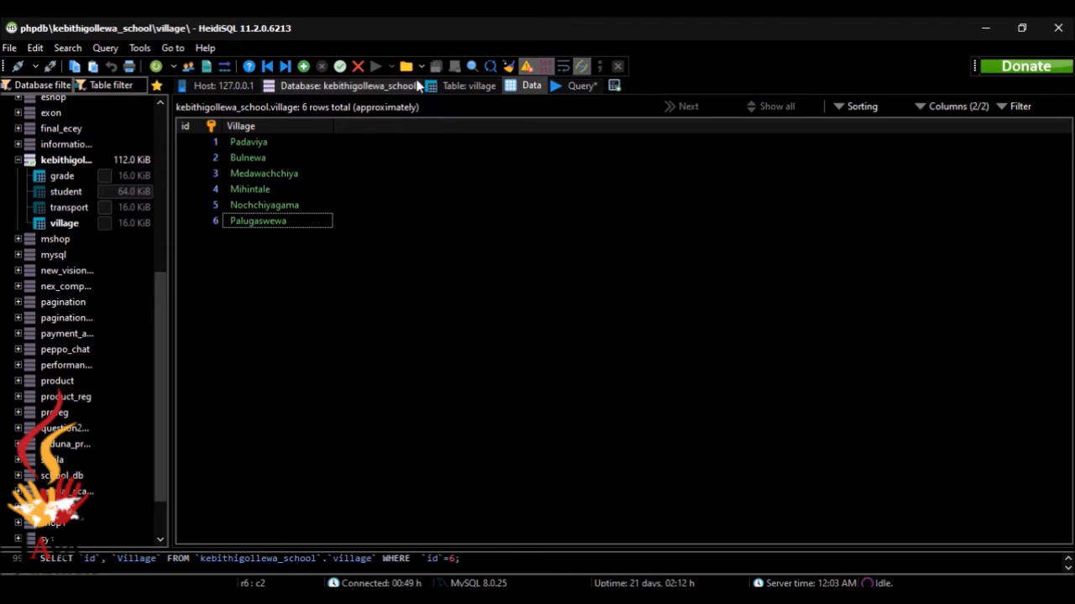
Open the empty transport table from the table list and show its data grid
click(391, 86)
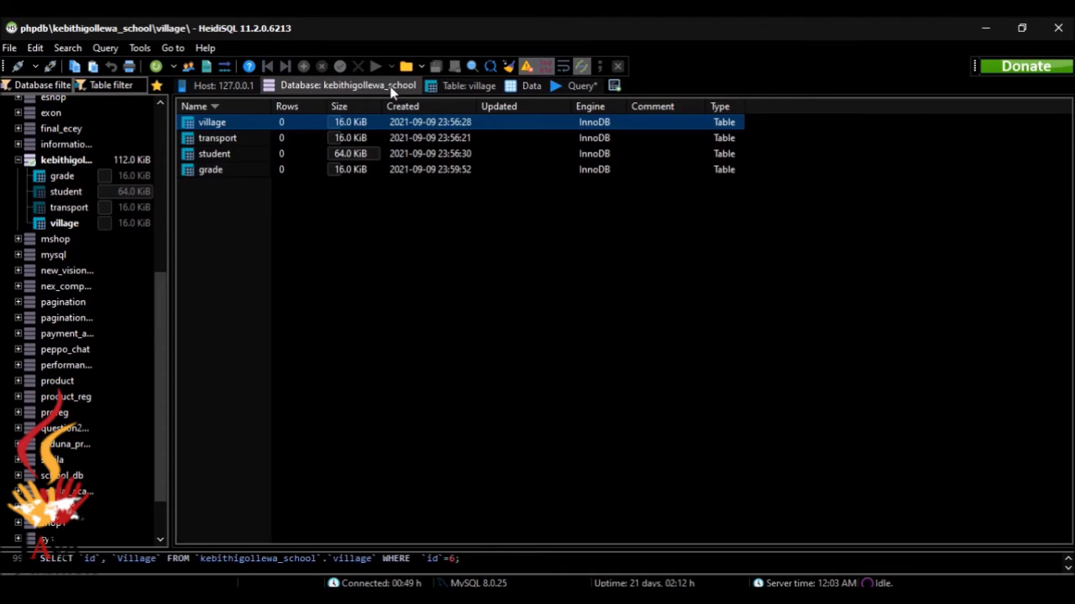
click(307, 139)
double_click(307, 139)
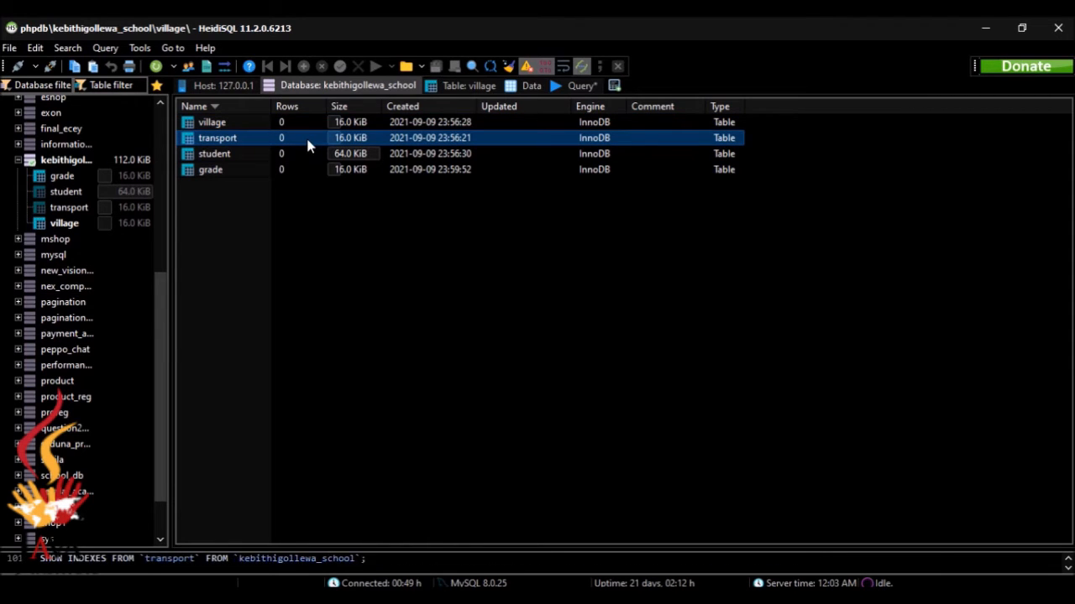
click(541, 85)
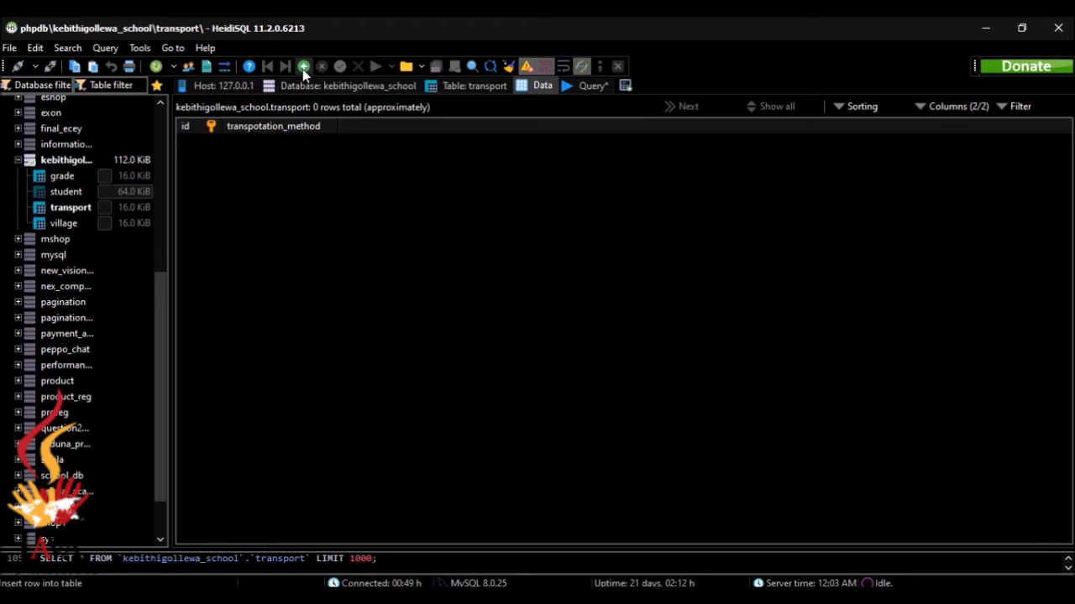
Add transport rows 1 'bus' and 2 'foot'
click(302, 67)
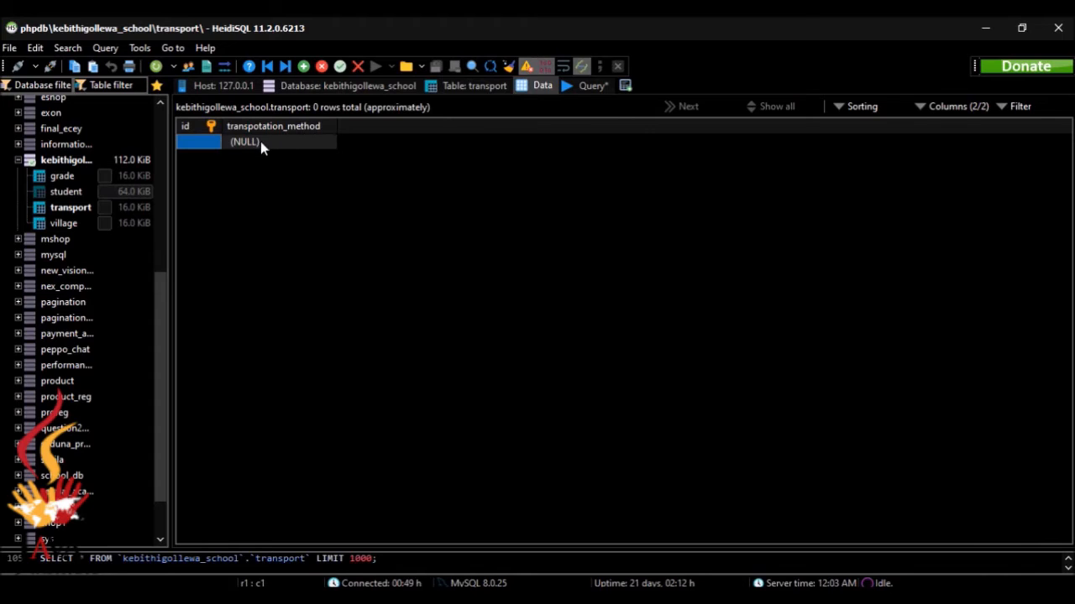
text(1)
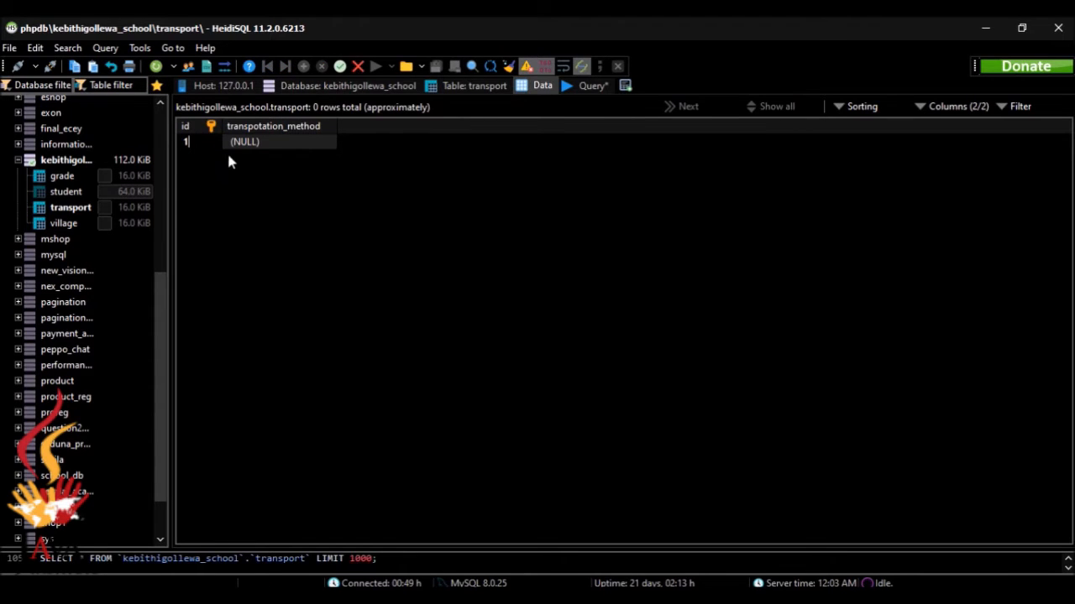
double_click(236, 146)
text(bus)
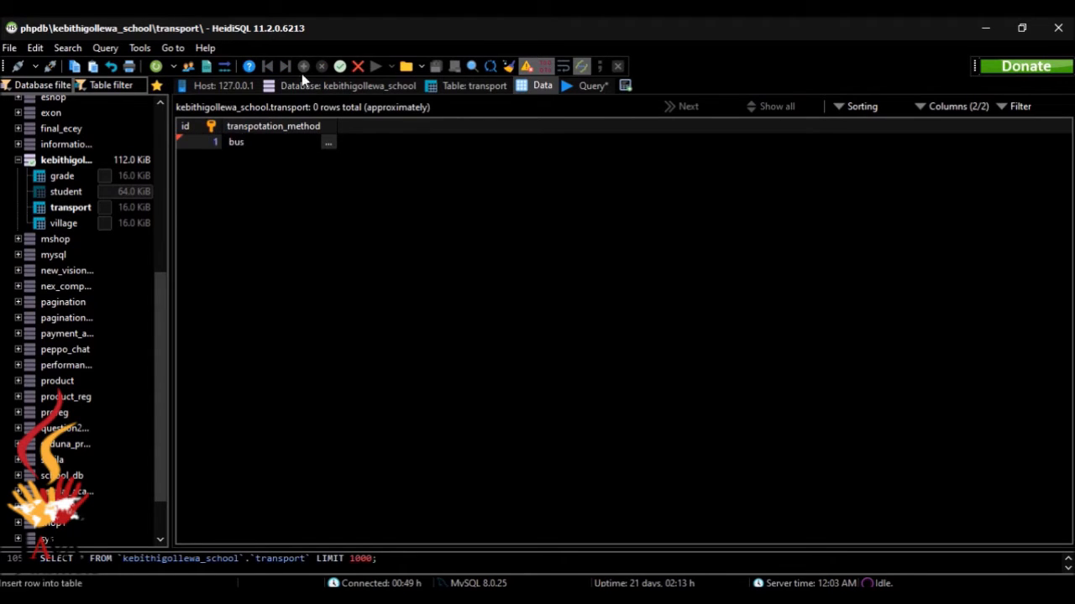
click(347, 236)
click(303, 66)
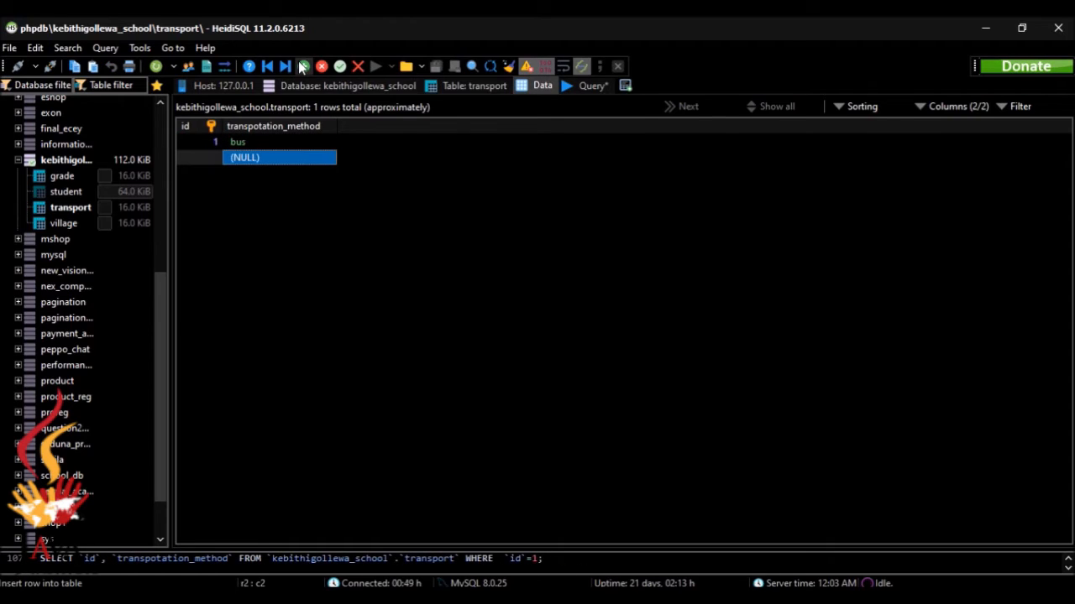
double_click(216, 161)
text(2)
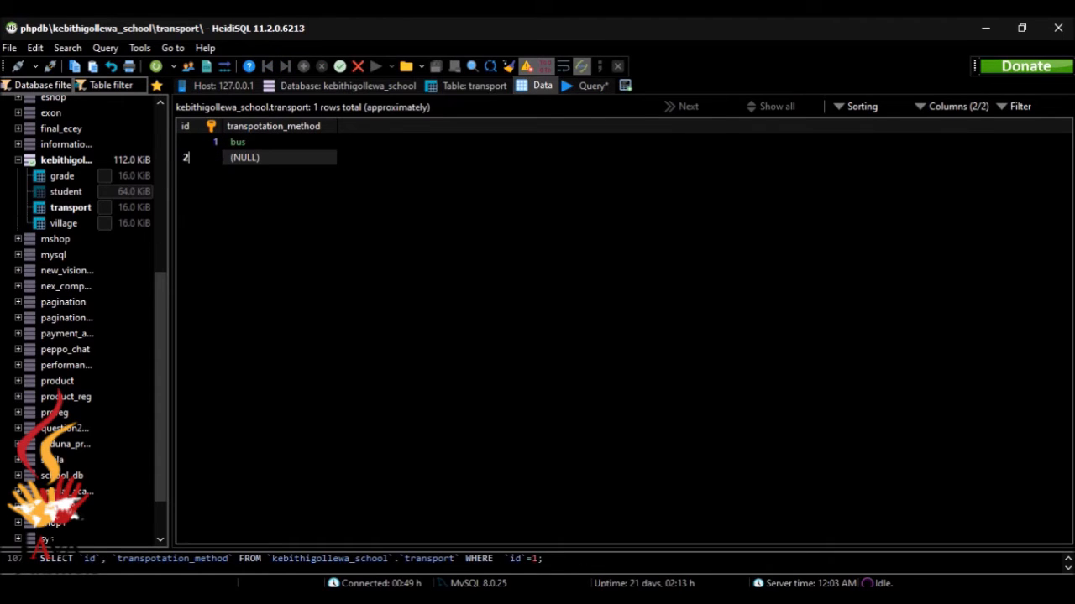
double_click(276, 159)
text(foot)
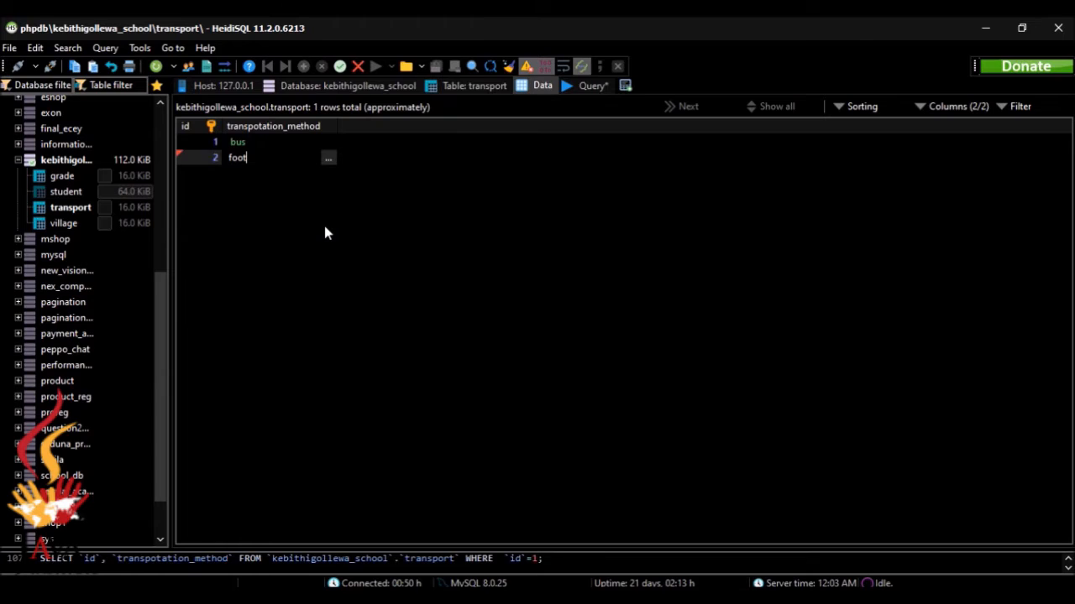
click(326, 227)
Add transport rows 3 'motor bicycle' and 4 'bicycle', checking values against the question sheet
click(304, 66)
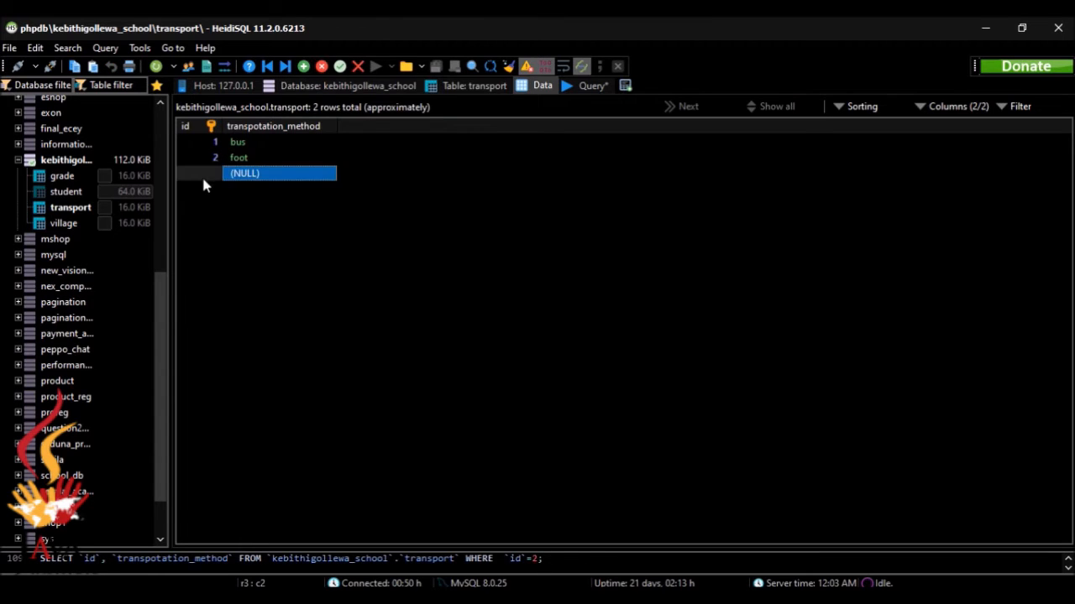
double_click(211, 173)
text(3)
click(246, 175)
double_click(246, 174)
text(mot)
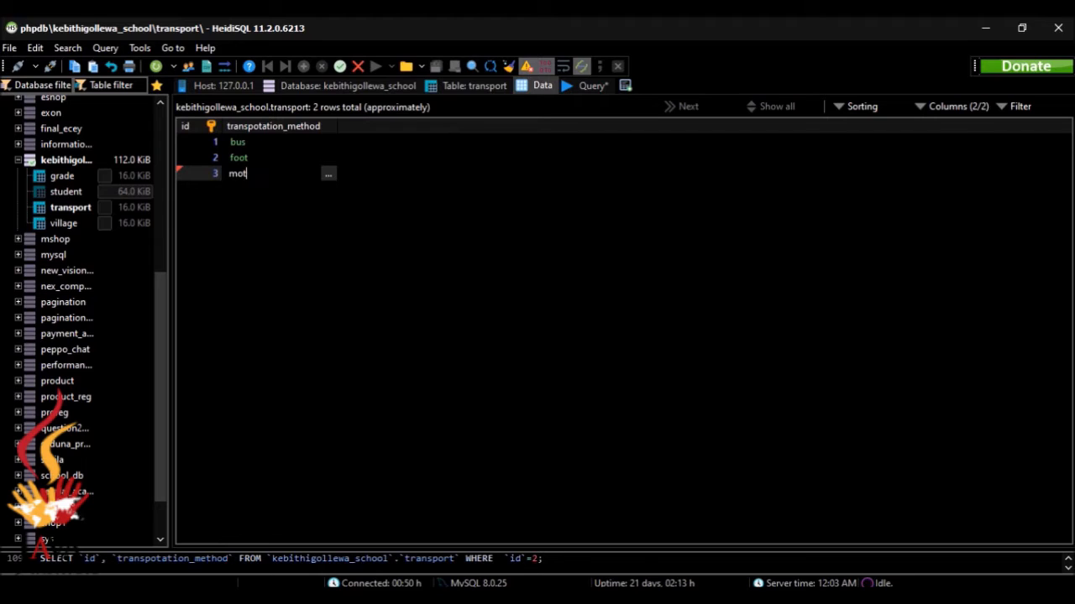
text(or bicycle)
key(Return)
click(304, 65)
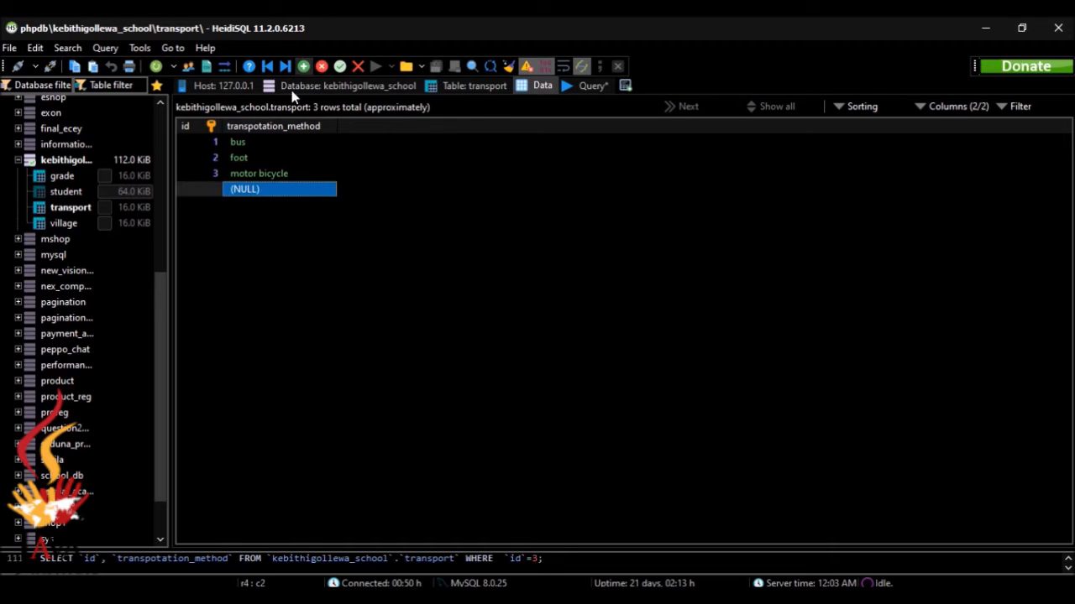
double_click(214, 189)
text(4)
double_click(268, 190)
text(bicycle)
key(Return)
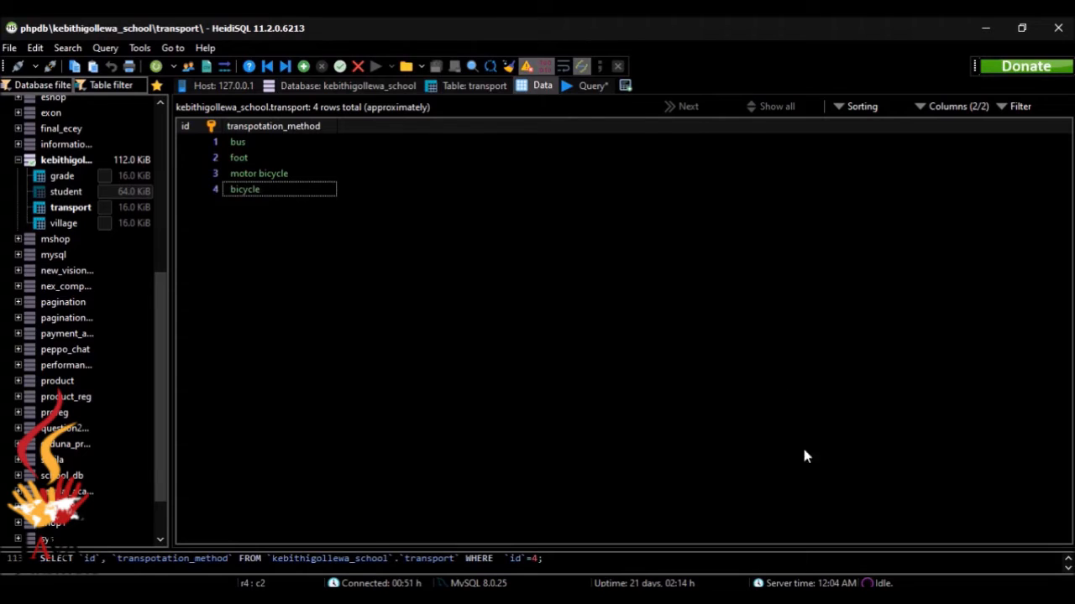
key(alt+Tab)
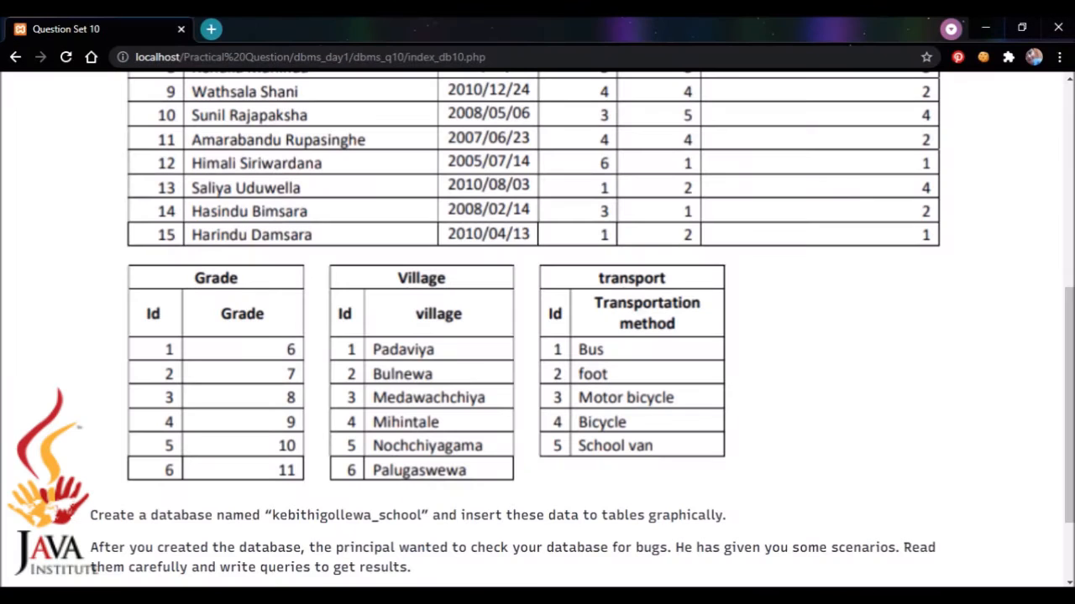
key(alt+Tab)
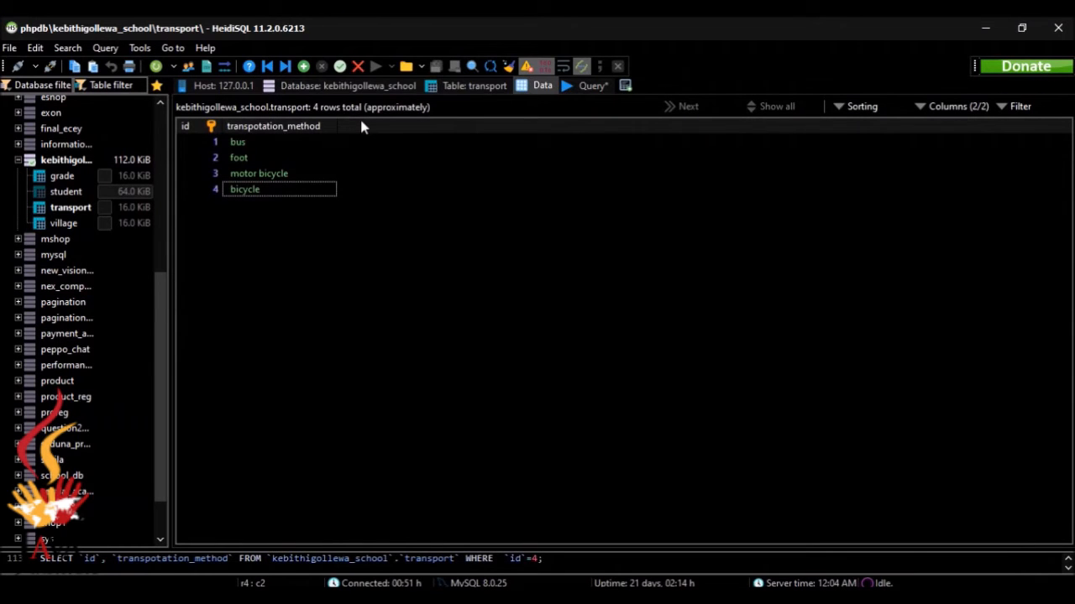
Add transport row 5 'school van', then switch to the question page
click(303, 65)
double_click(214, 202)
text(5)
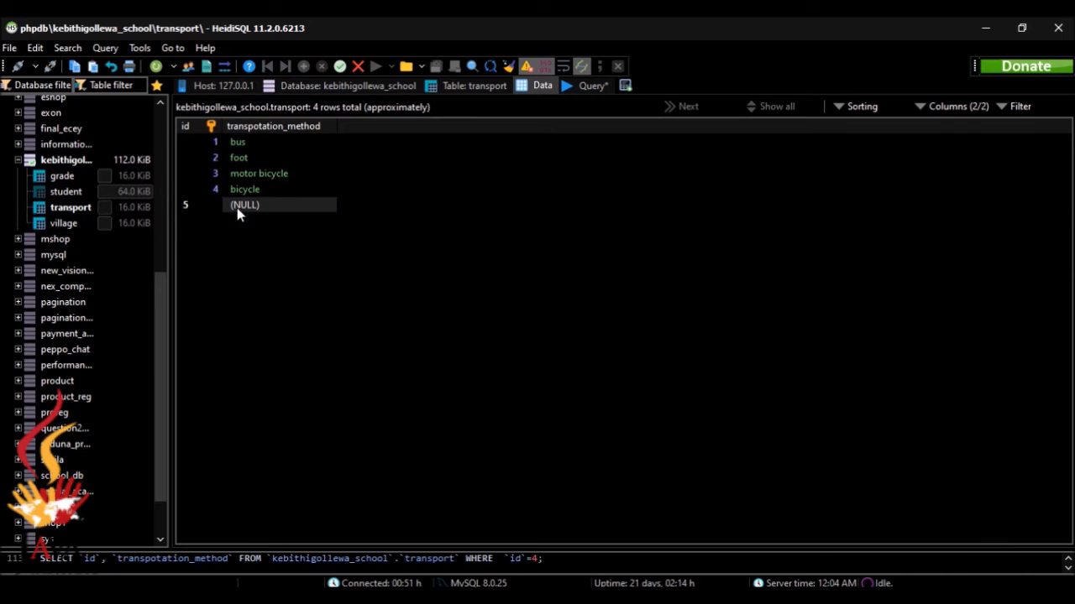
click(259, 212)
click(260, 210)
text(sch)
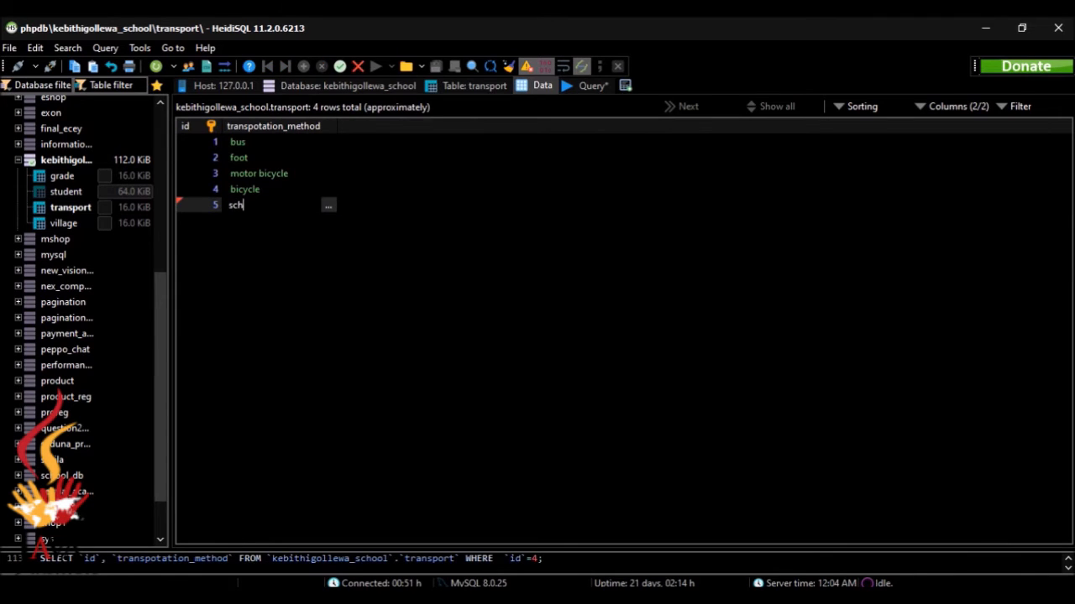
text(ool van)
key(Return)
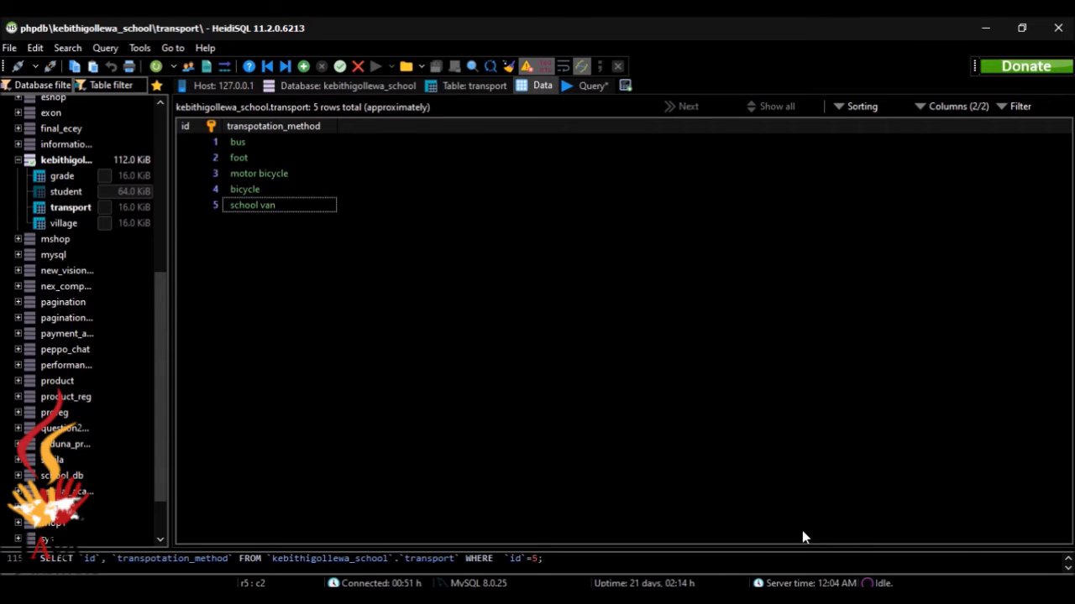
key(alt+Tab)
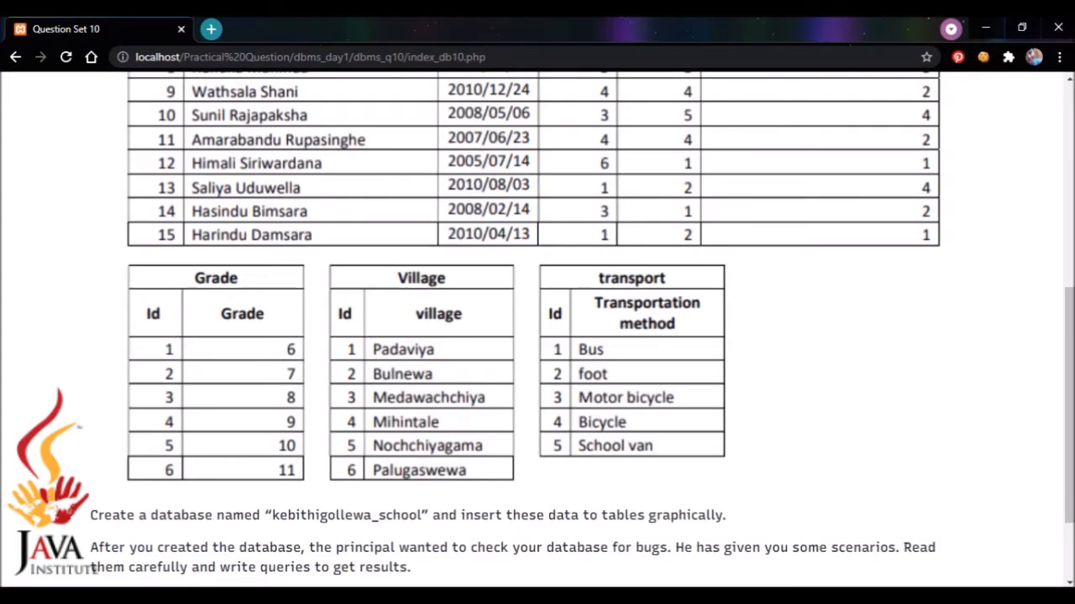
Open the student table's data grid and insert a new empty row
scroll(1036, 230, up, 5)
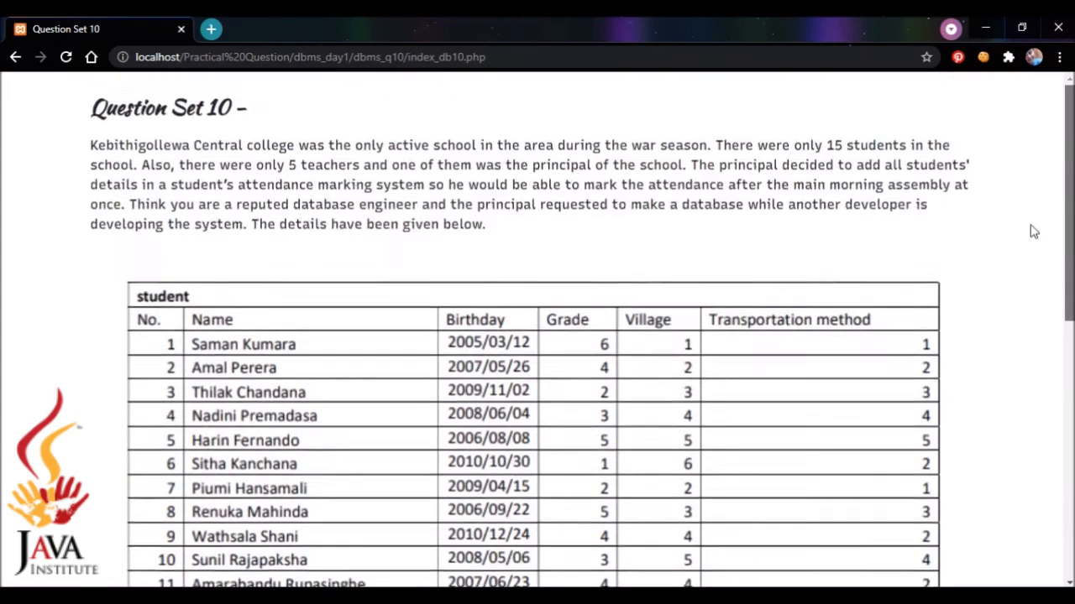
scroll(1036, 293, down, 1)
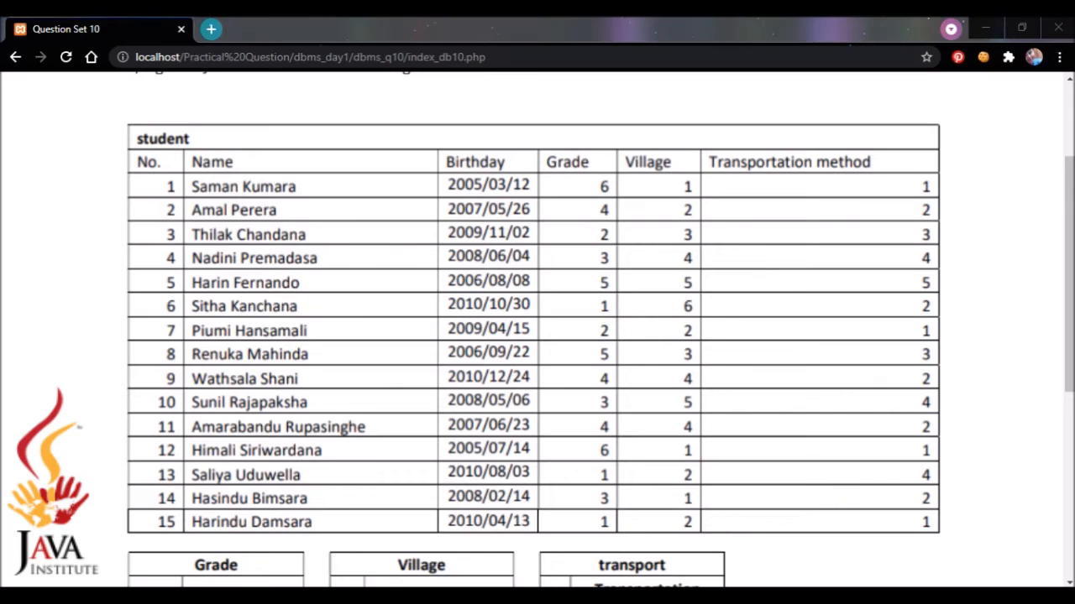
key(alt+Tab)
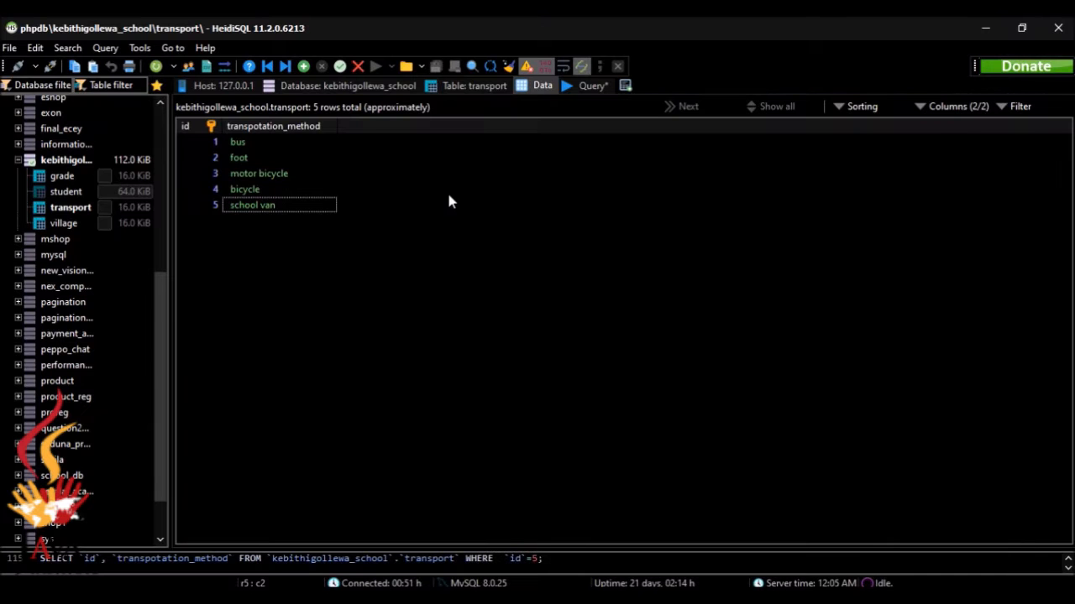
click(333, 84)
click(295, 156)
double_click(295, 159)
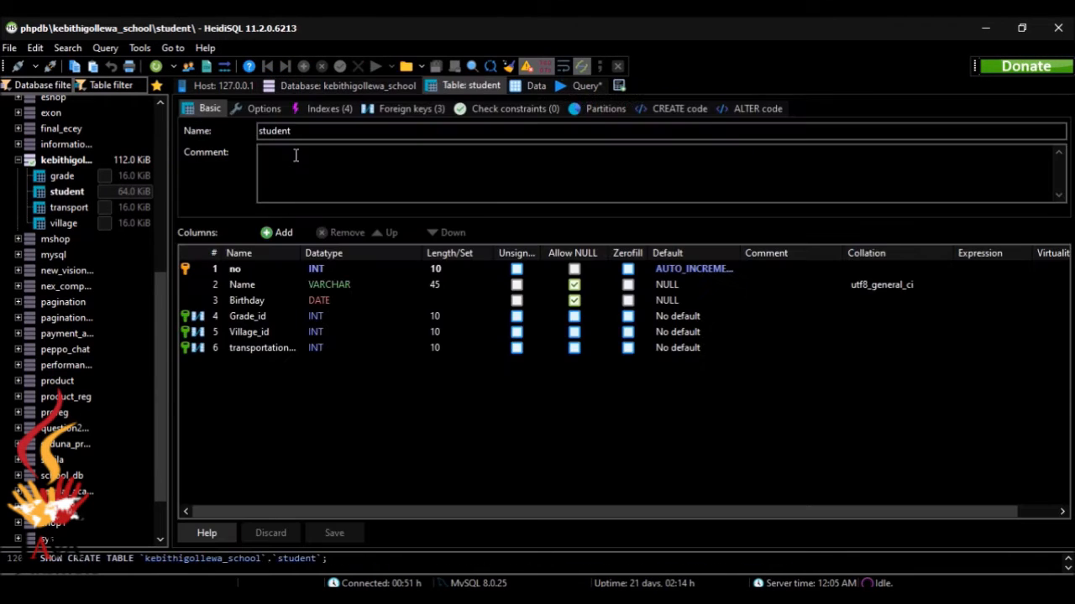
click(534, 85)
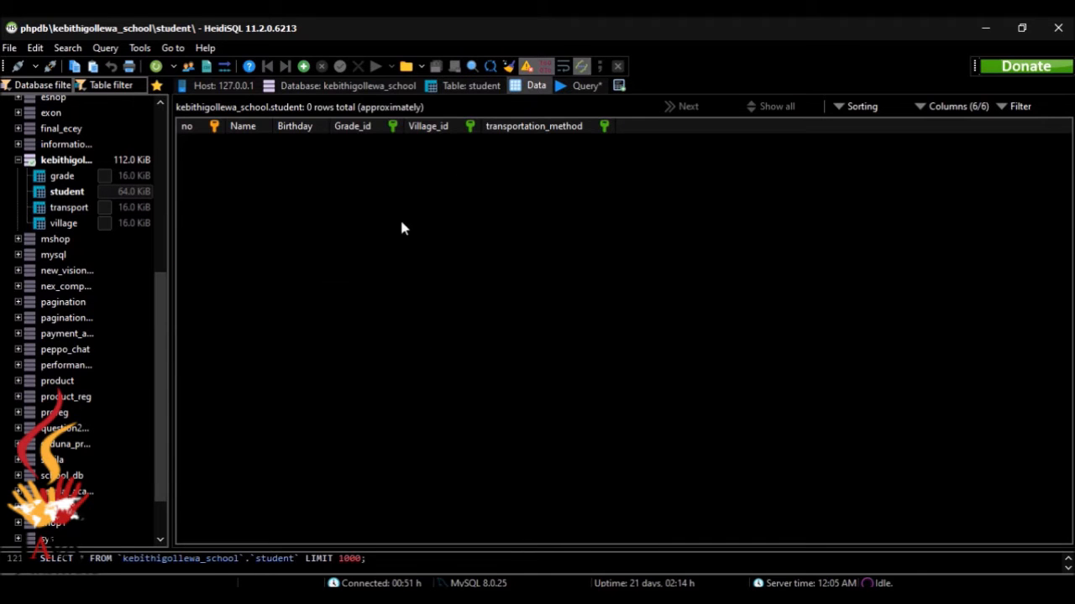
click(304, 67)
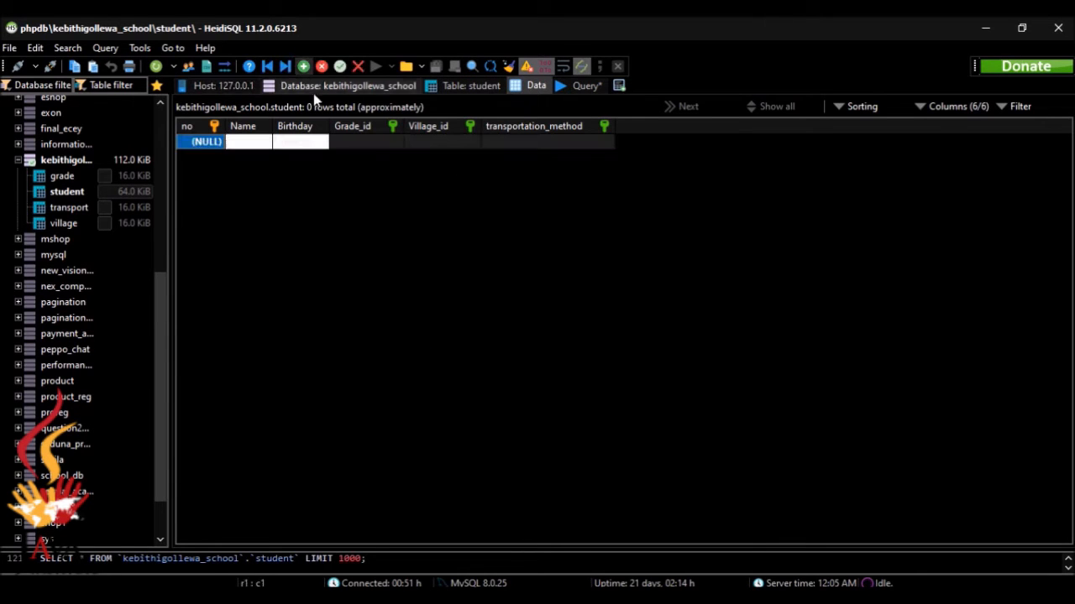
key(alt+Tab)
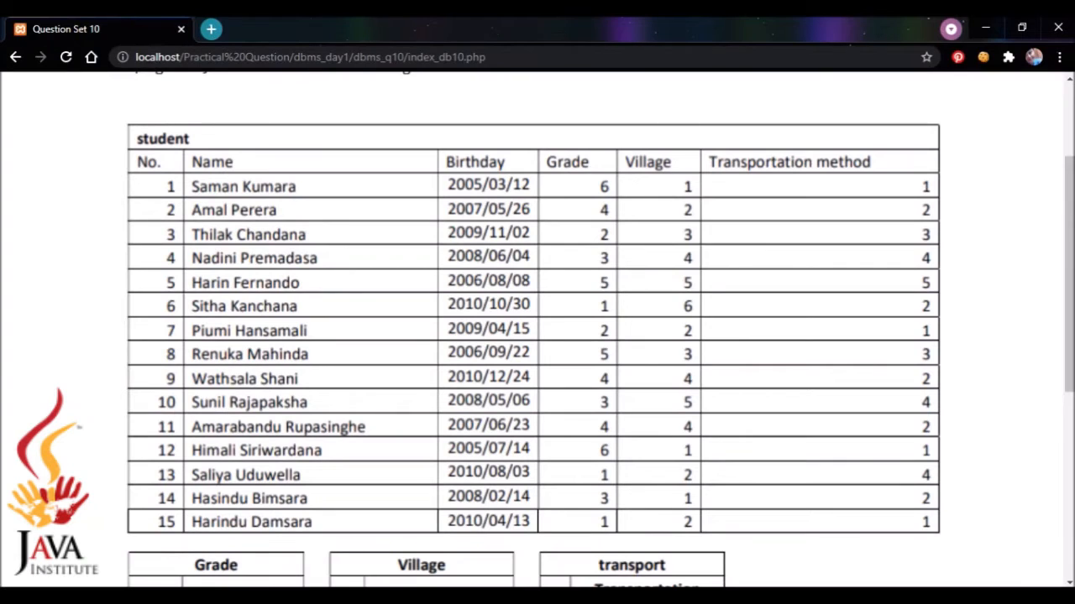
key(alt+Tab)
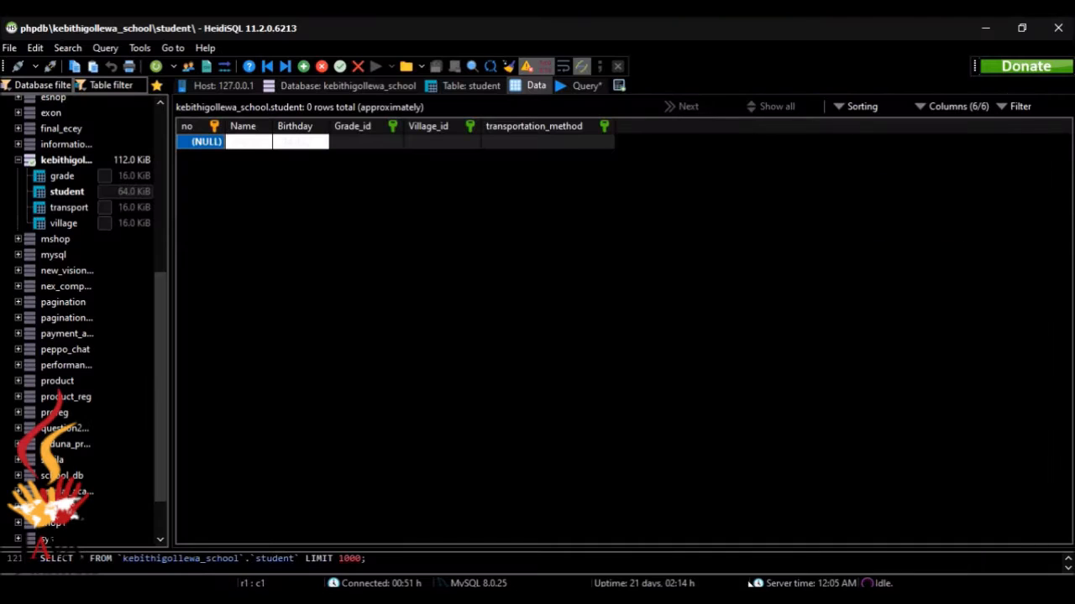
Enter no 1 and the first student's name, widening the Name column to fit
double_click(200, 149)
text(1)
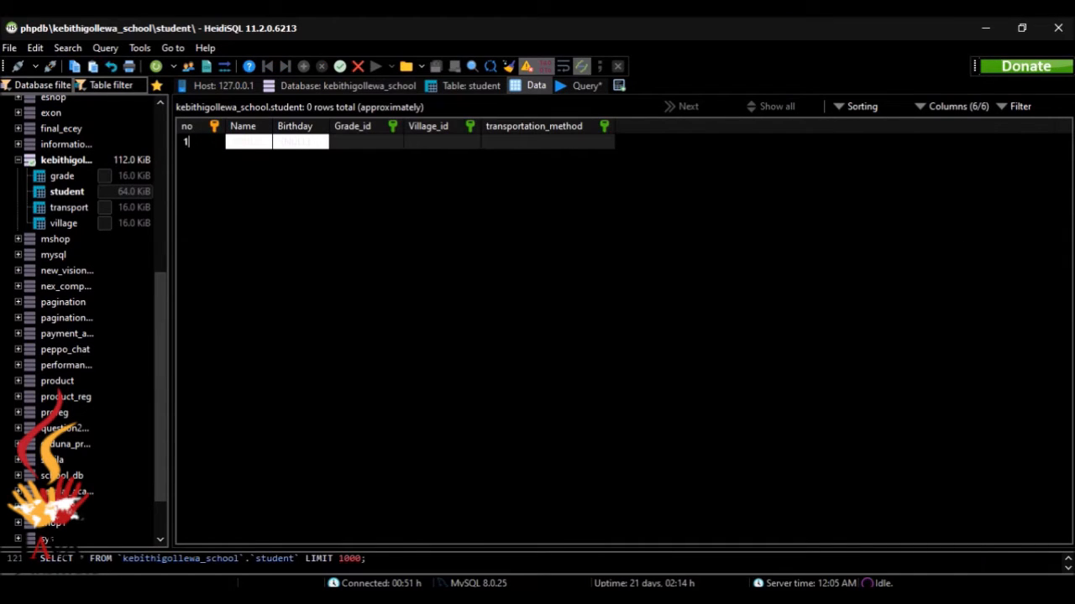
double_click(244, 146)
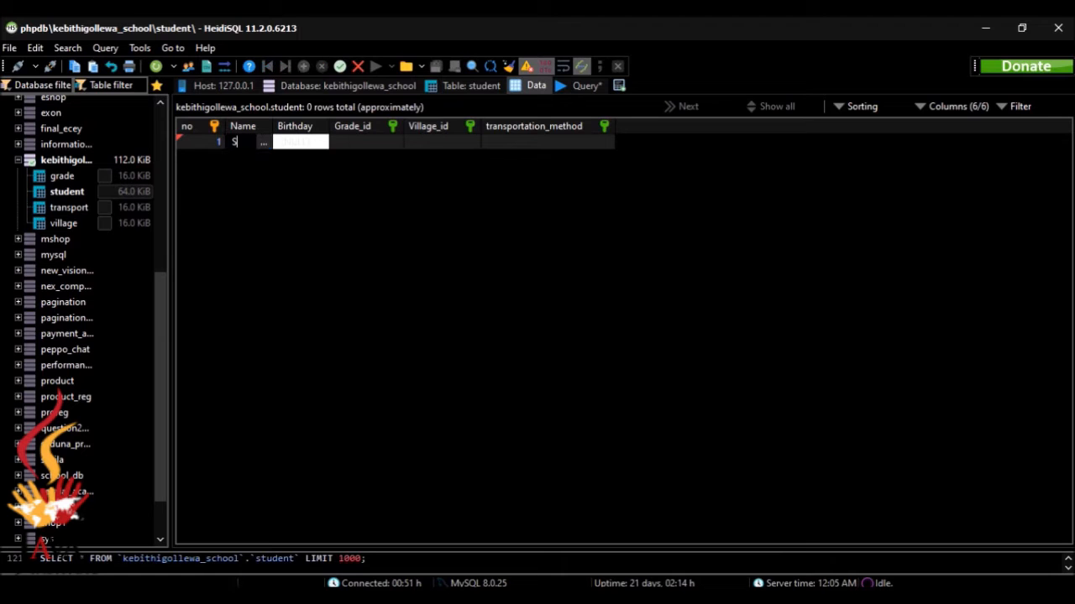
text(aman)
double_click(288, 142)
key(alt+Tab)
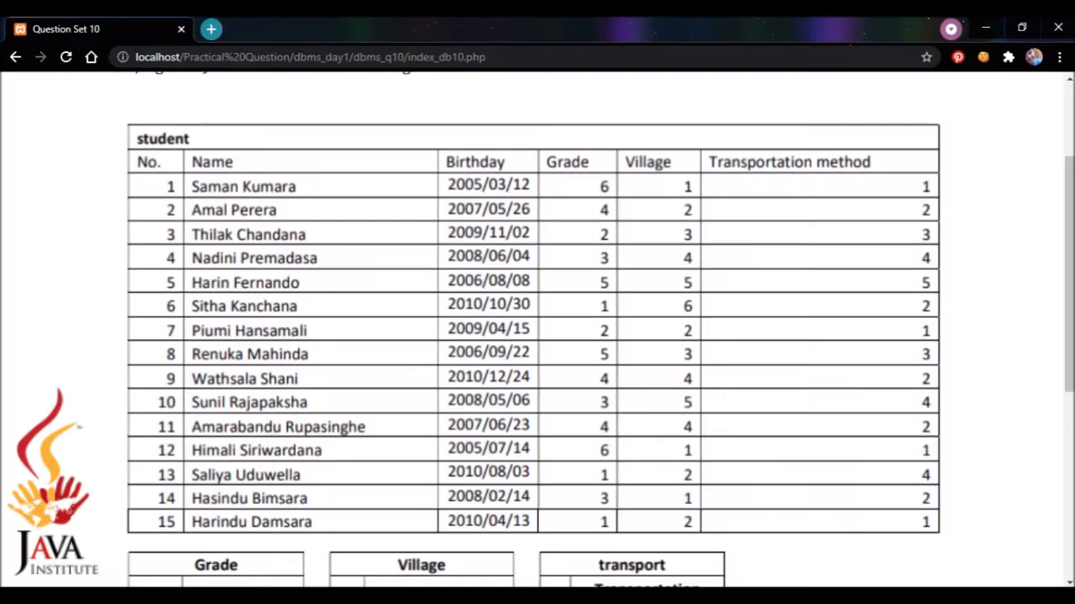
key(alt+Tab)
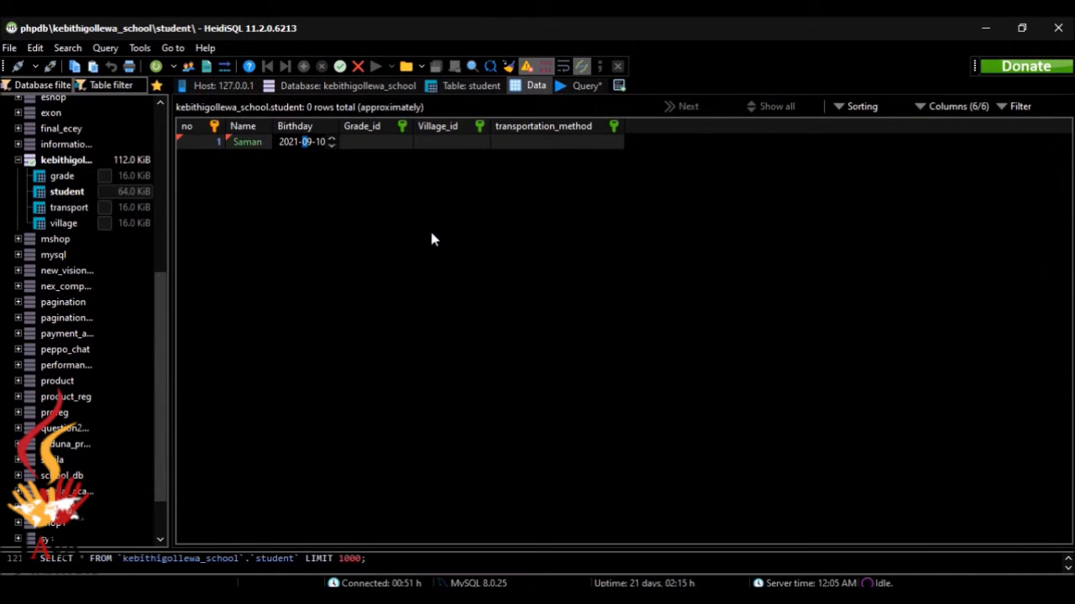
click(261, 141)
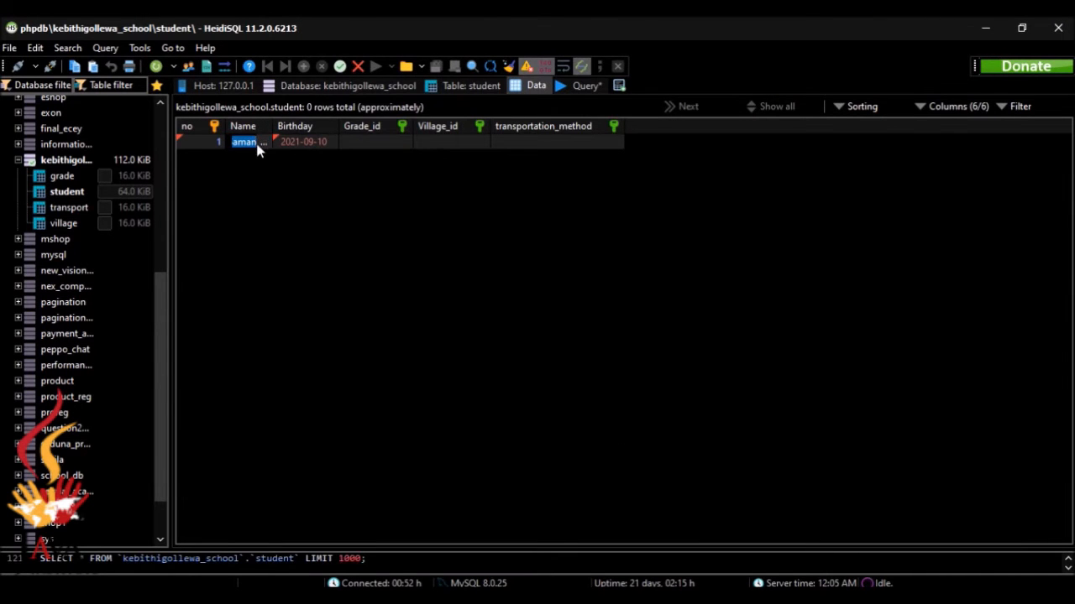
drag(274, 125, 334, 126)
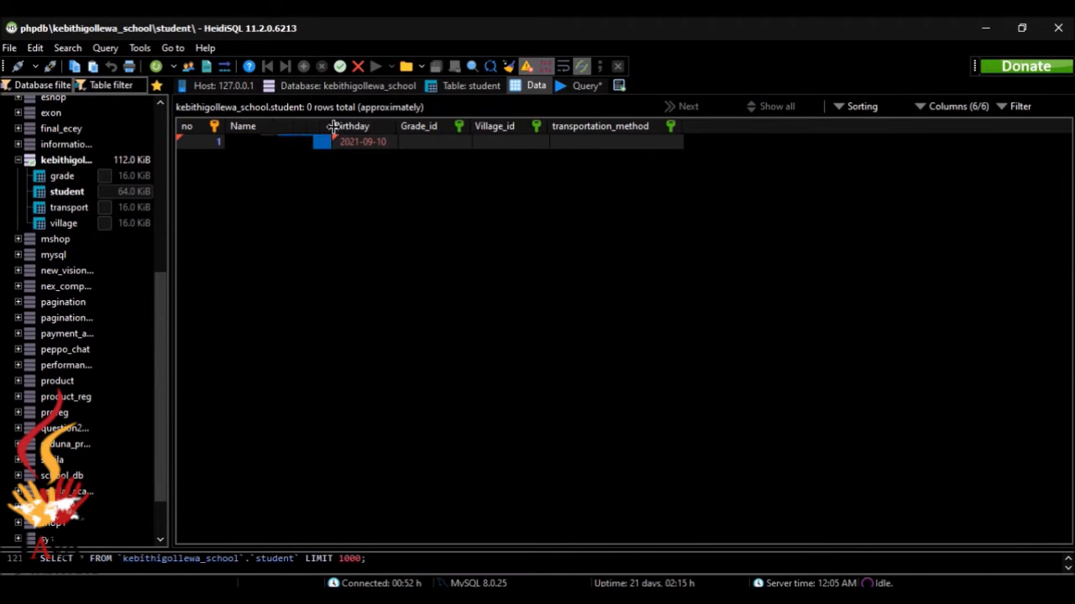
click(275, 143)
text(K)
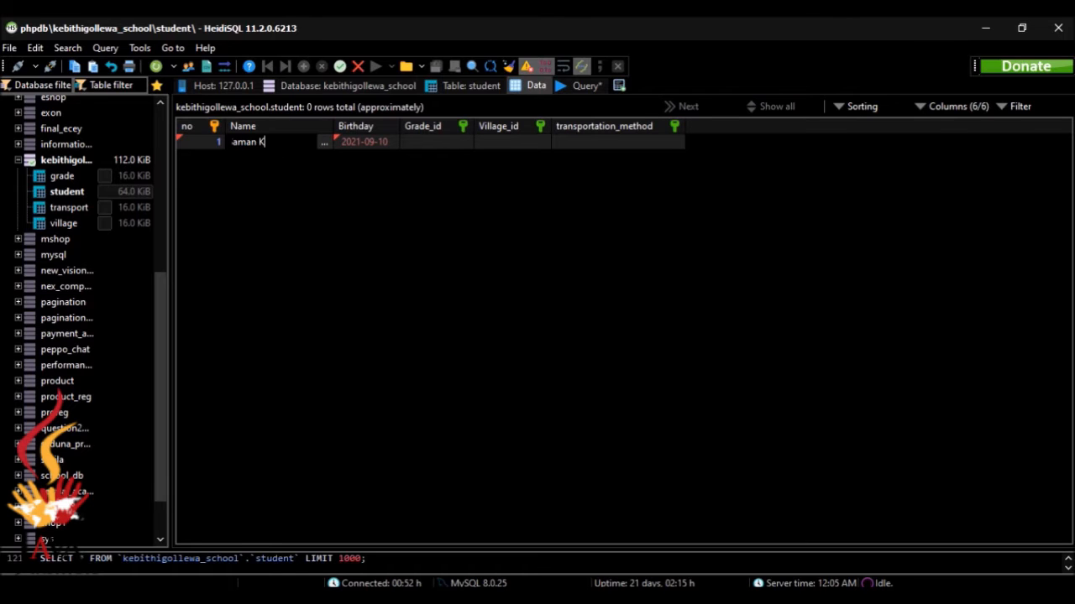
text(umar)
Begin entering the birthday 2005-03-12, checking it against the question sheet
key(alt+Tab)
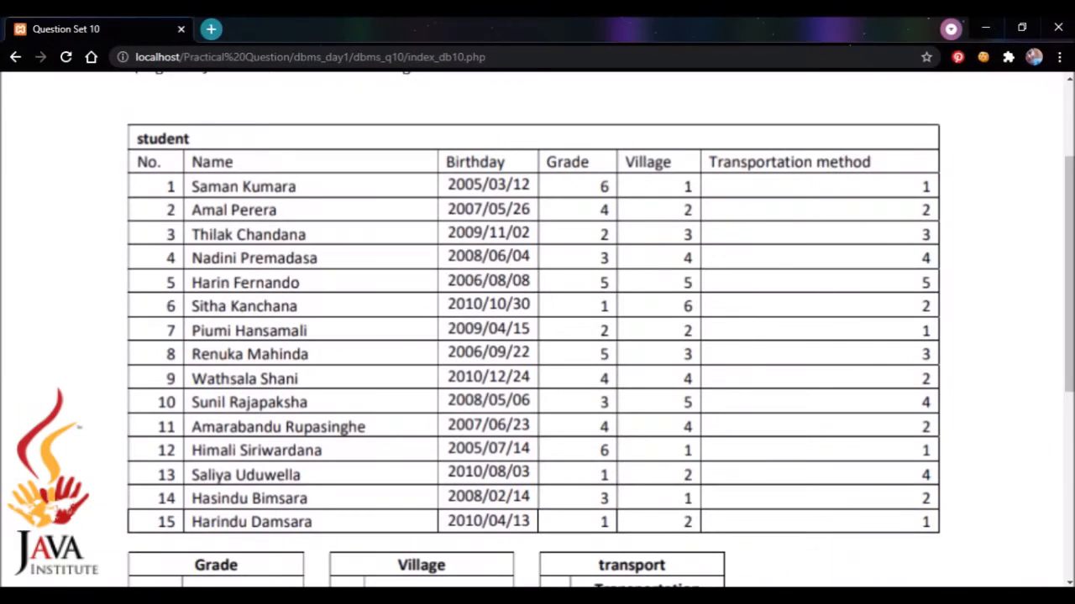
key(alt+Tab)
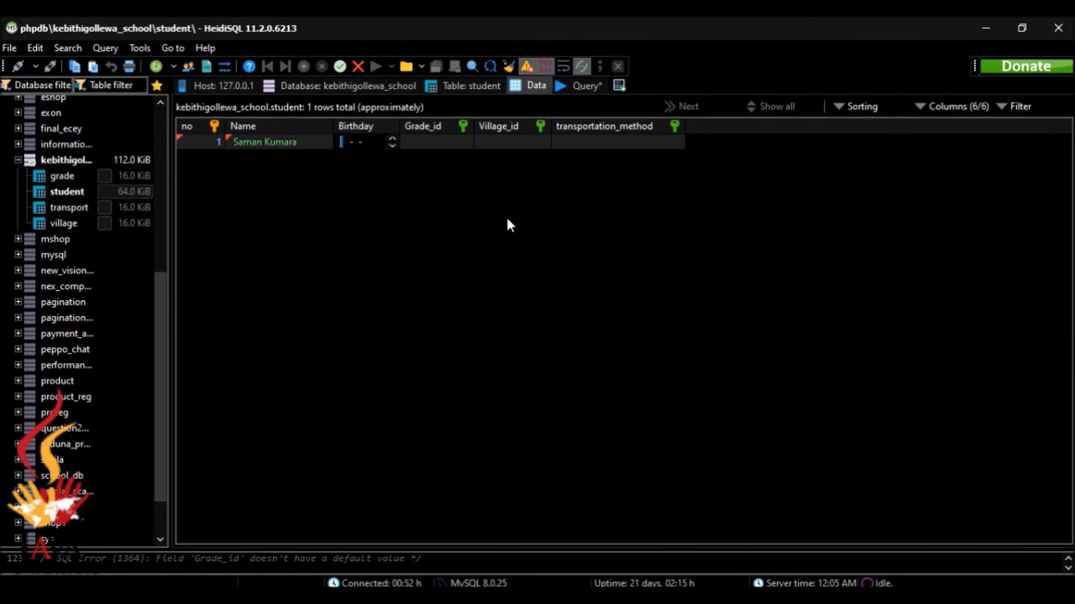
text(2005-03-0)
key(alt+Tab)
key(alt+Tab)
key(alt+Tab)
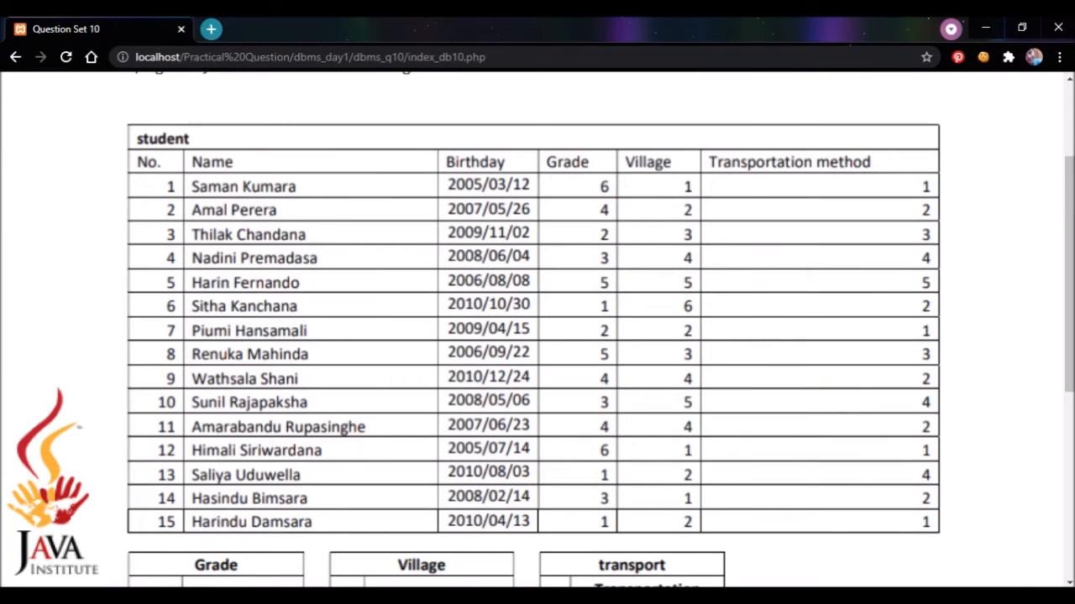
key(alt+Tab)
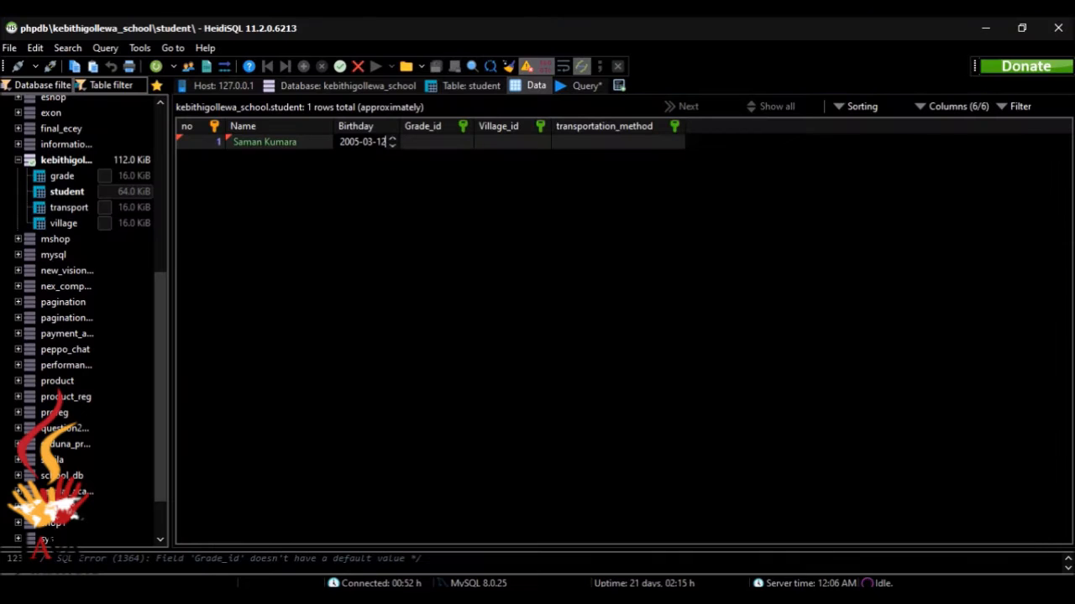
Set the student's Grade_id to 6 from the dropdown
click(450, 140)
click(451, 143)
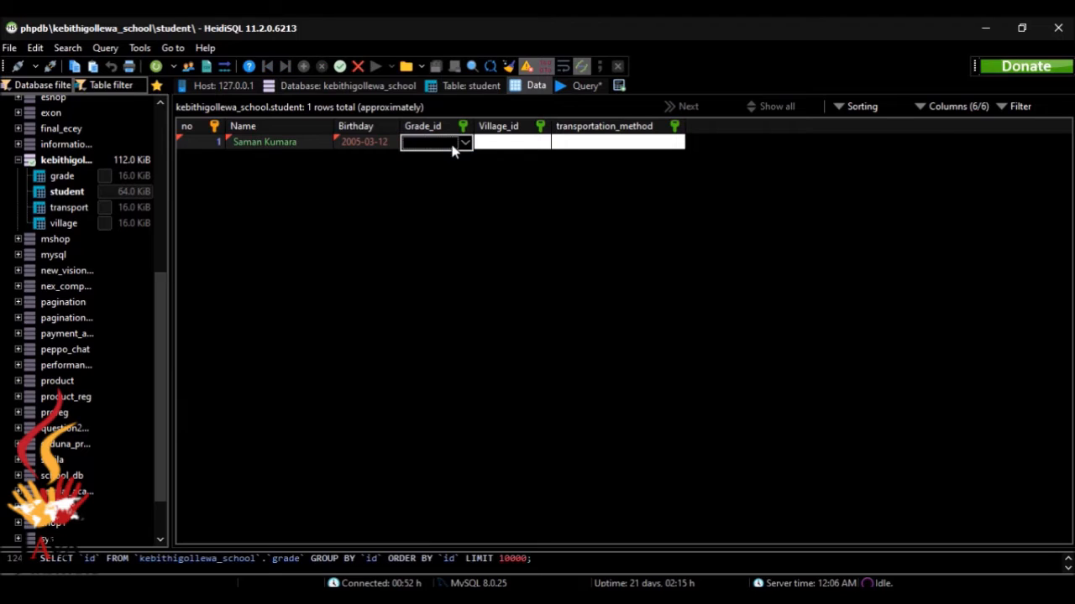
text(6)
click(501, 154)
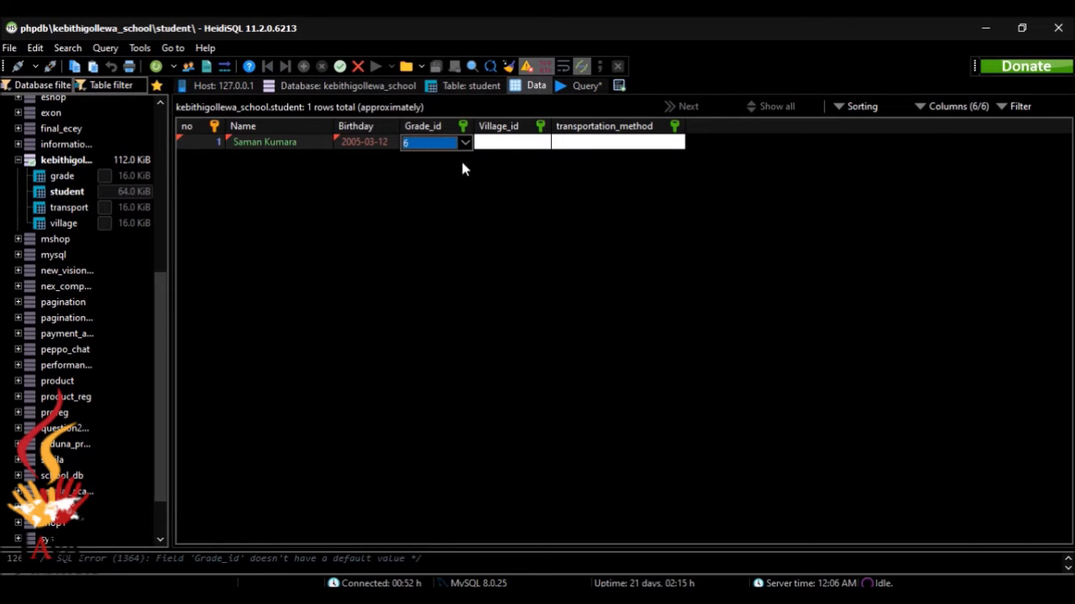
click(464, 142)
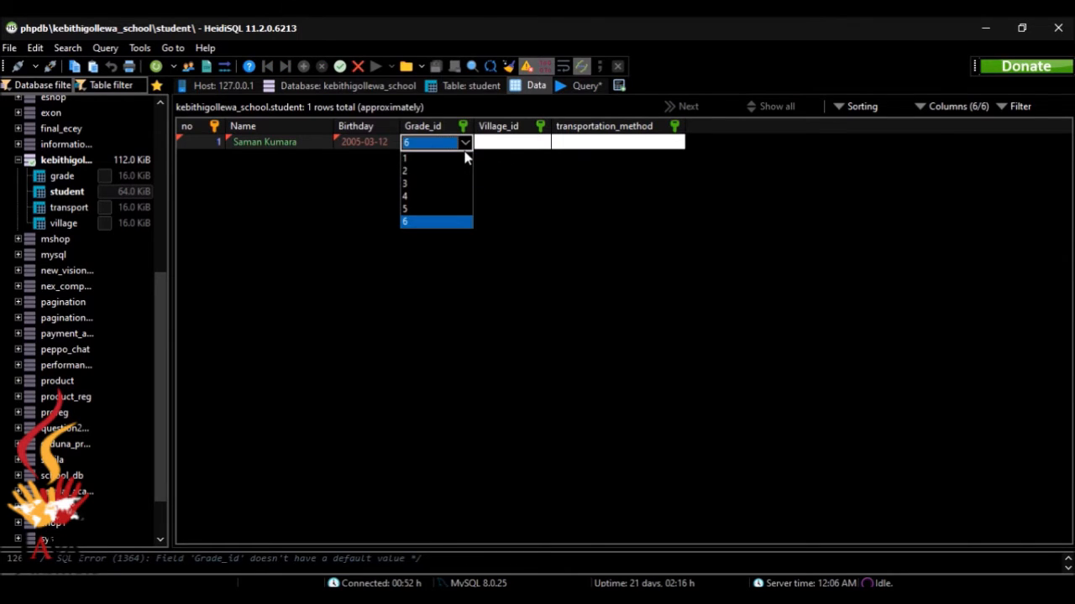
click(451, 222)
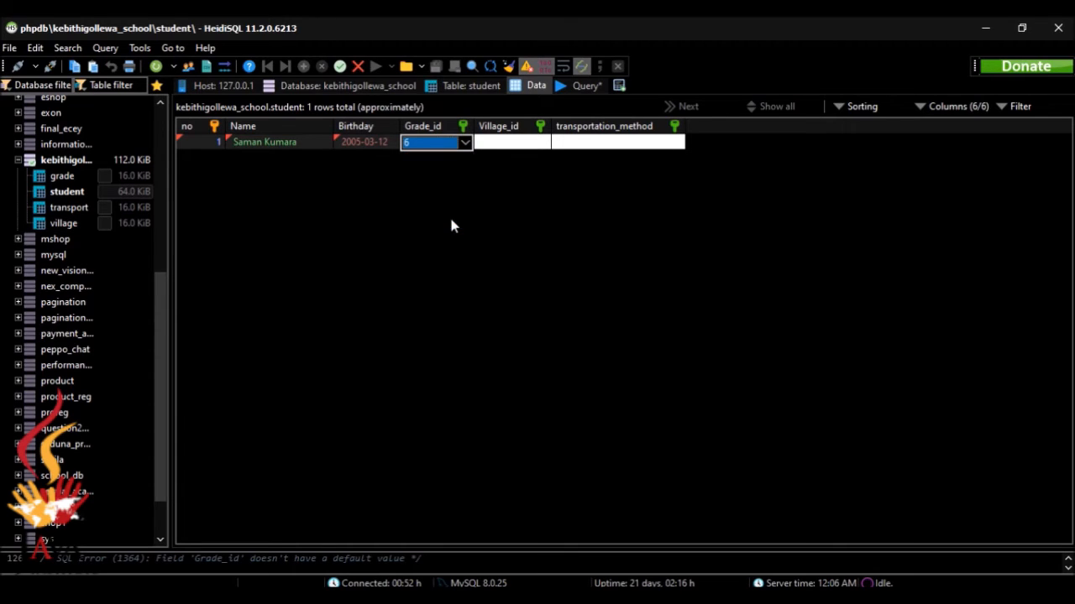
click(523, 147)
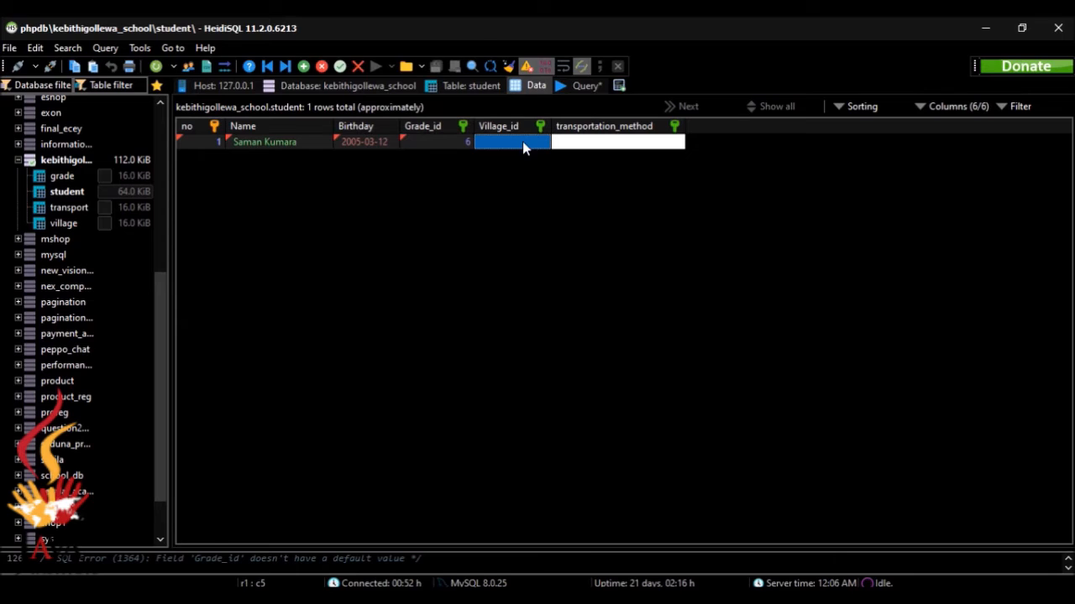
Choose village '1: Padaviya' and transport '1: bus', save the row, and add another
click(540, 141)
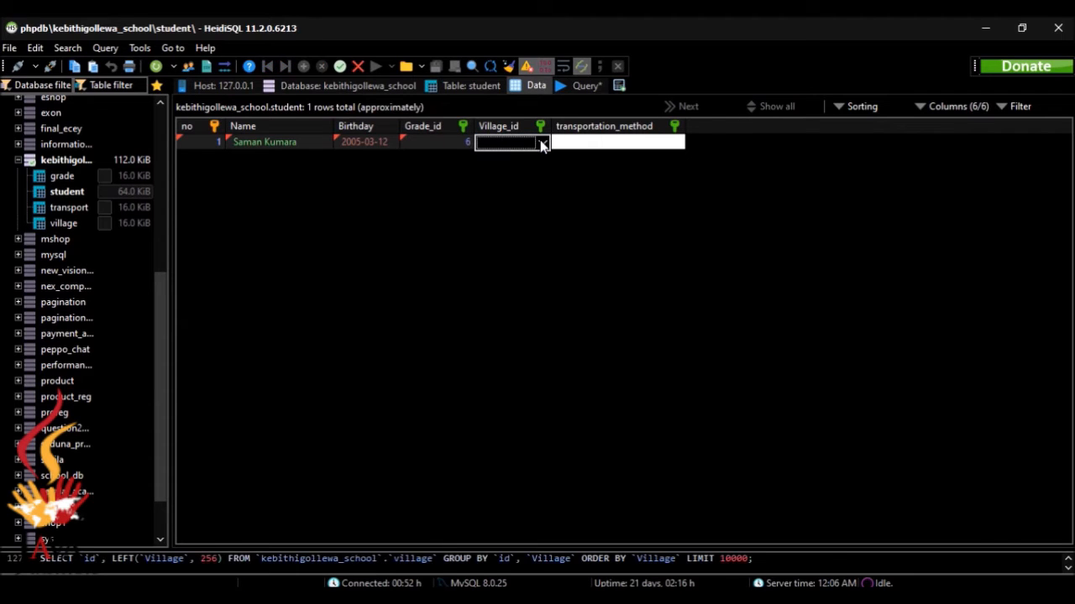
click(542, 144)
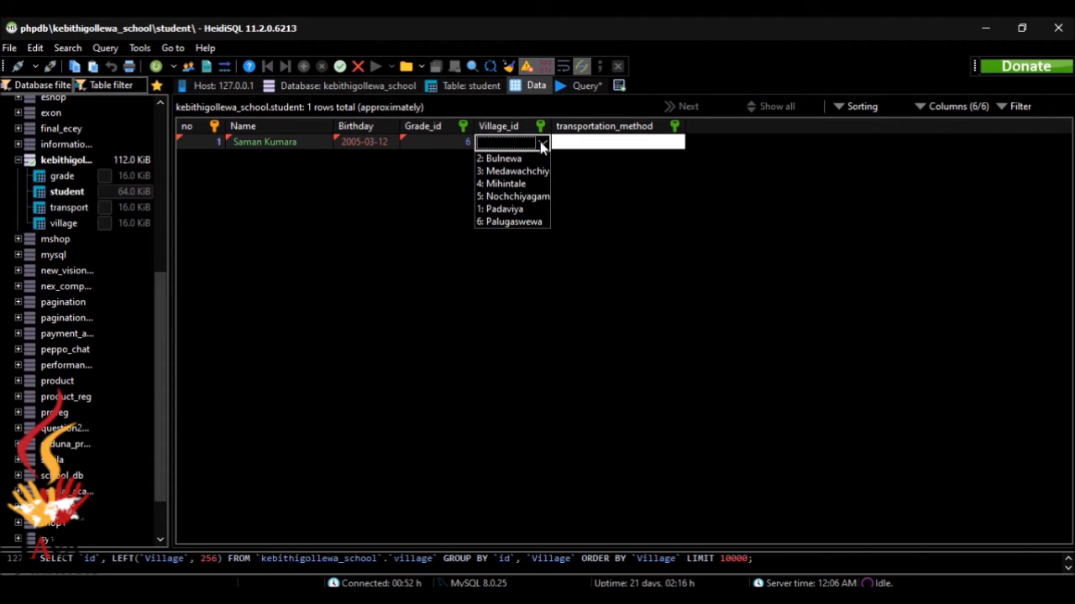
click(529, 209)
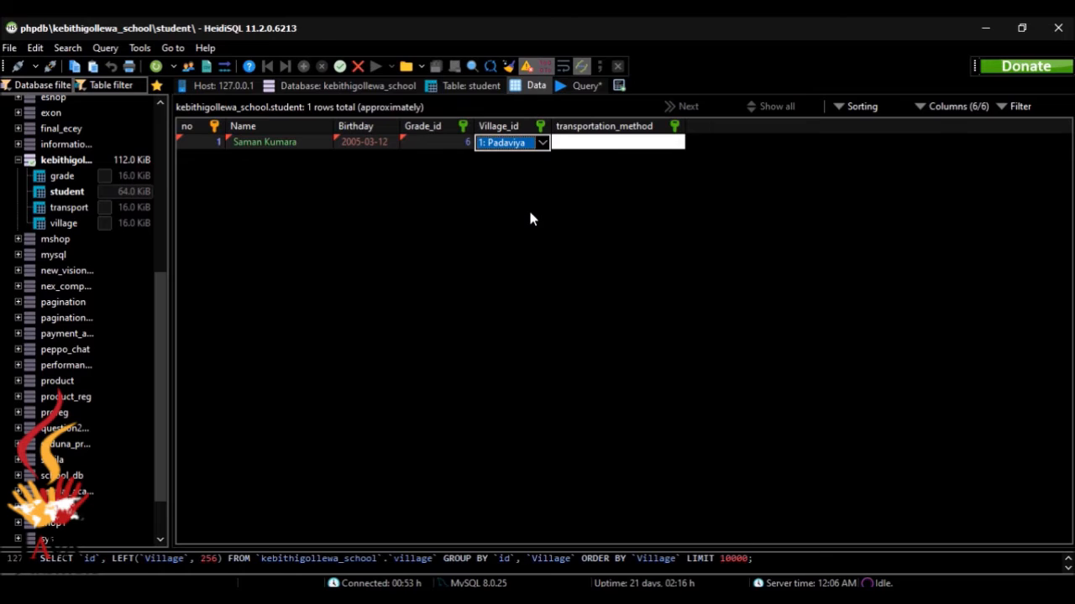
click(615, 145)
click(676, 142)
click(674, 171)
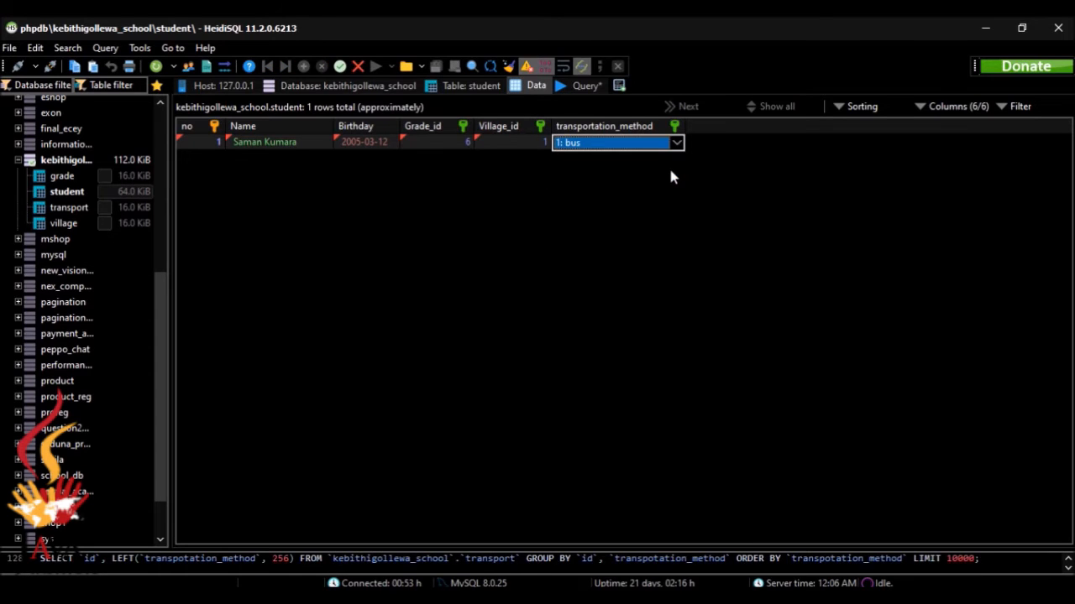
click(585, 181)
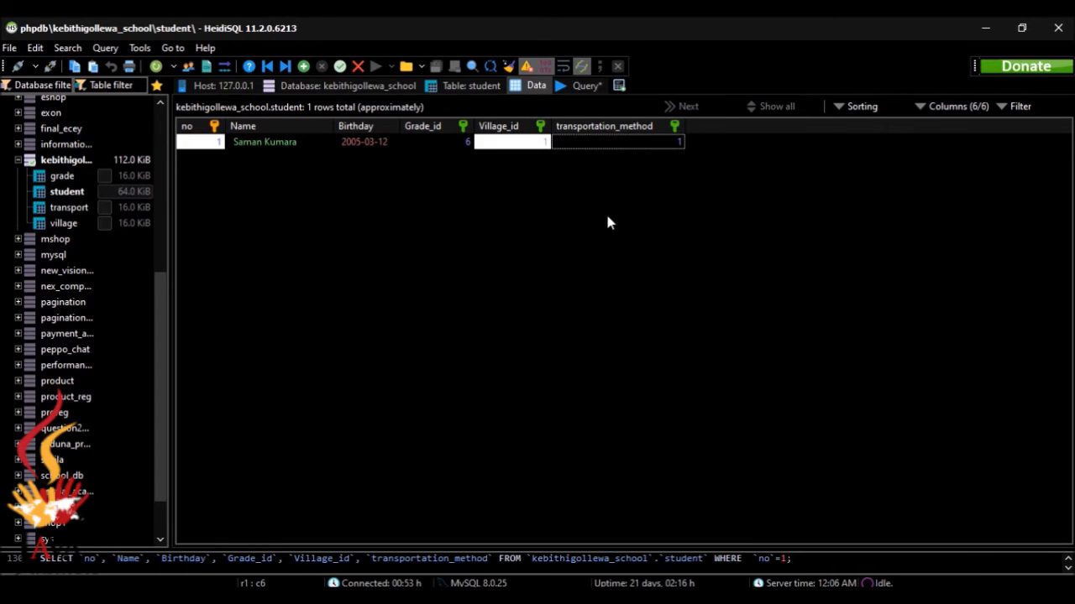
click(304, 66)
key(alt+Tab)
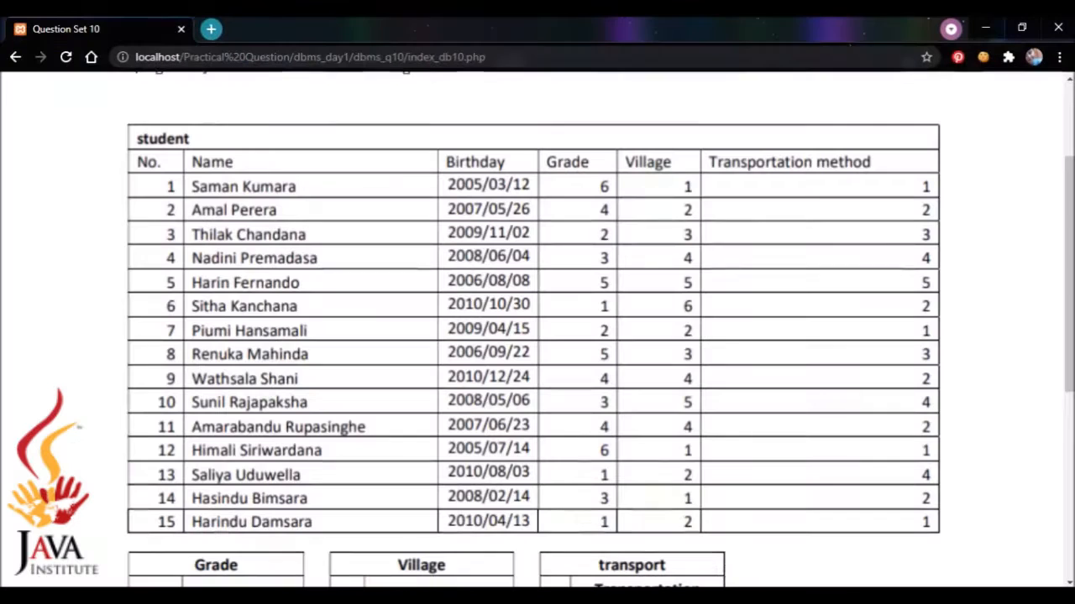
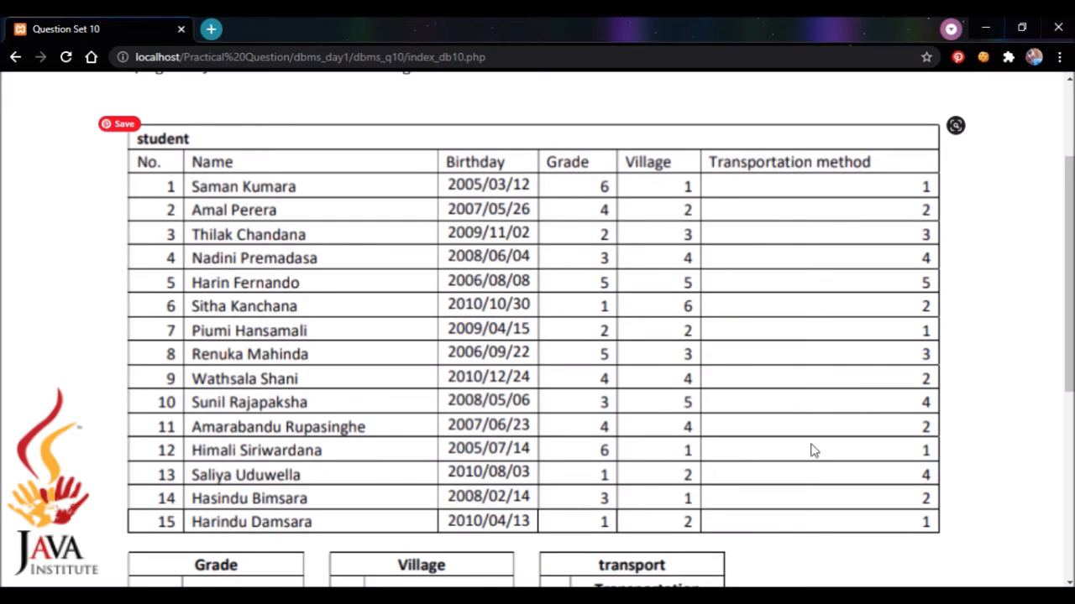
Start student row 2 with number 2, the student's name and birthday 2007-05-26
key(alt+Tab)
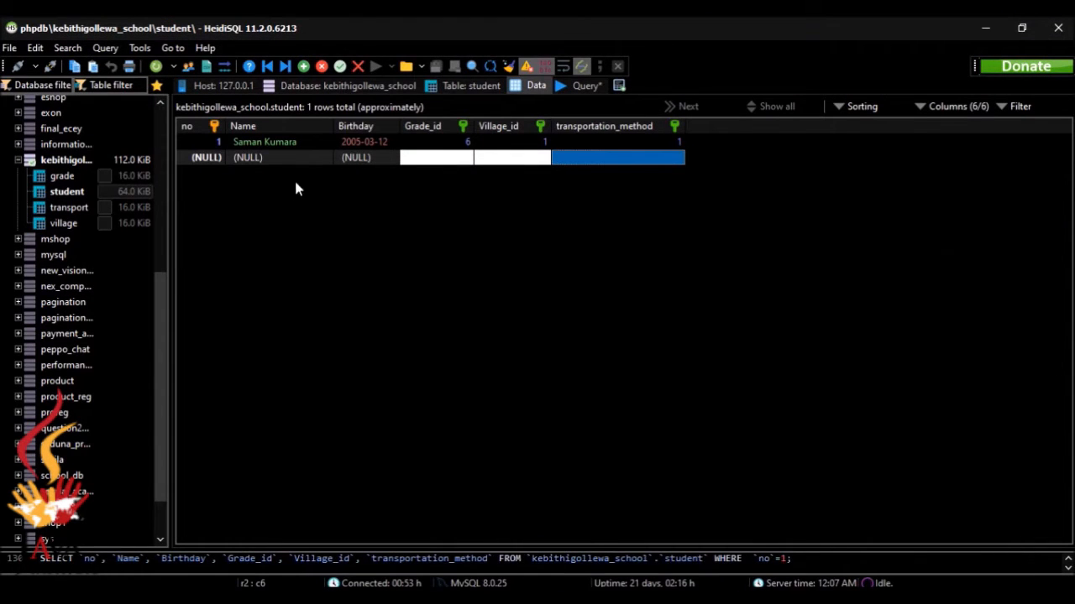
click(216, 159)
text(2)
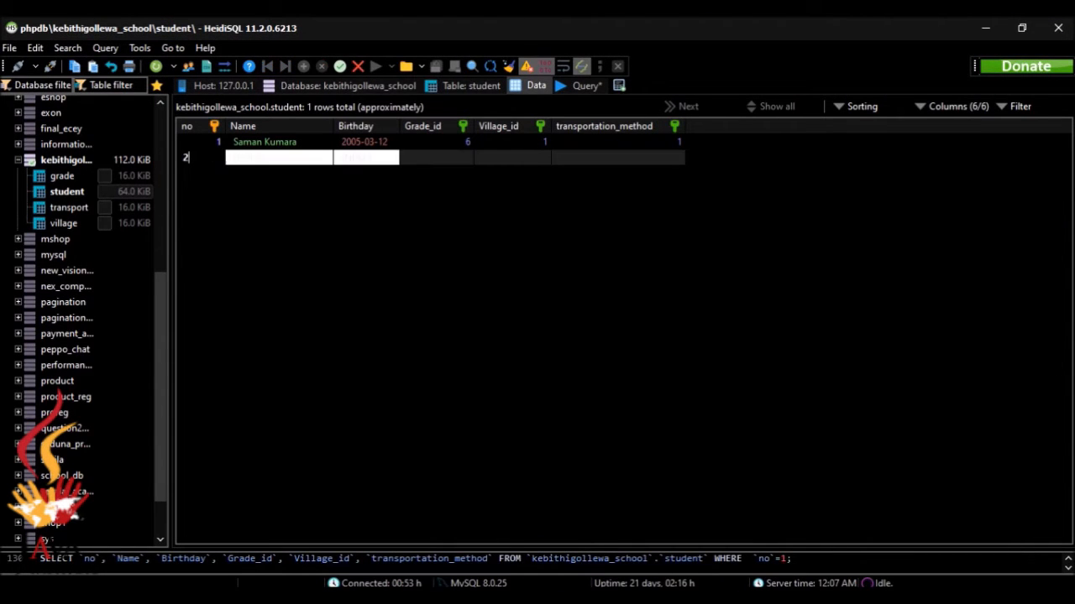
click(252, 159)
text(A)
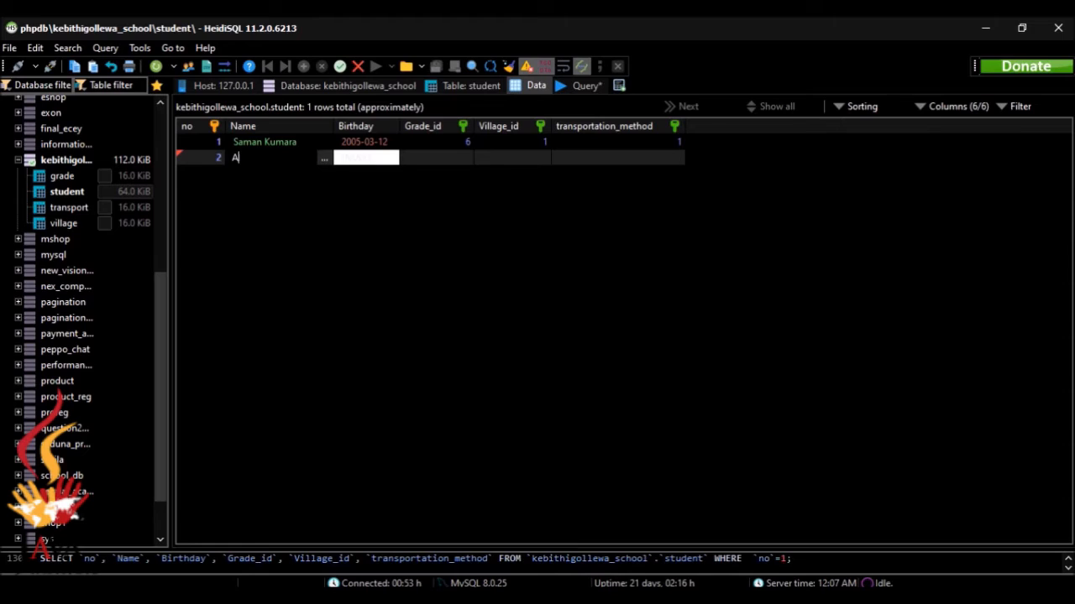
text(mal Perera)
click(352, 159)
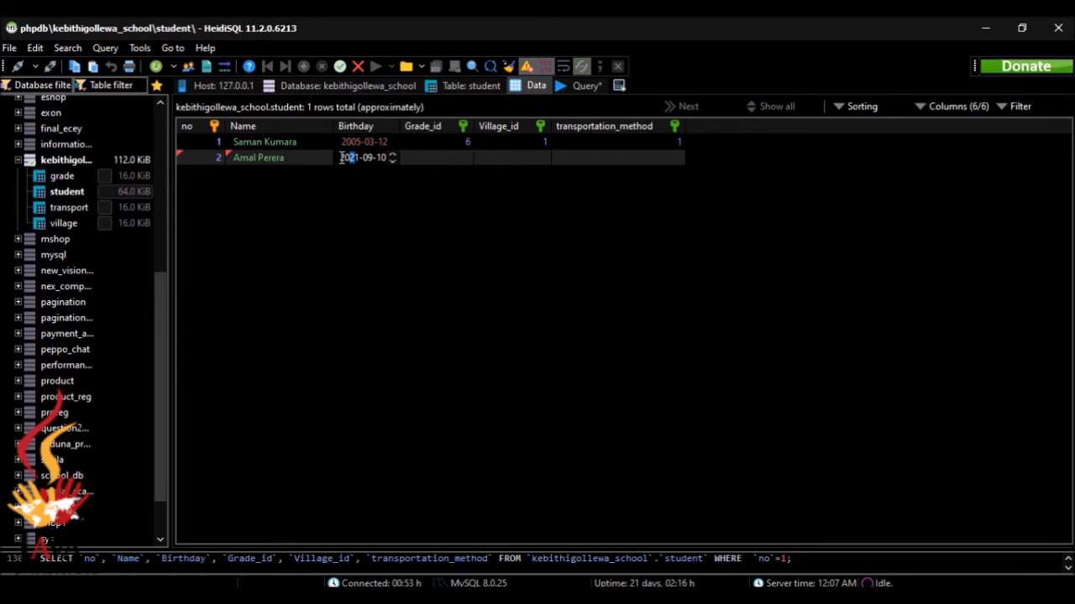
drag(341, 159, 462, 151)
key(BackSpace)
text(2007-05-26)
click(416, 157)
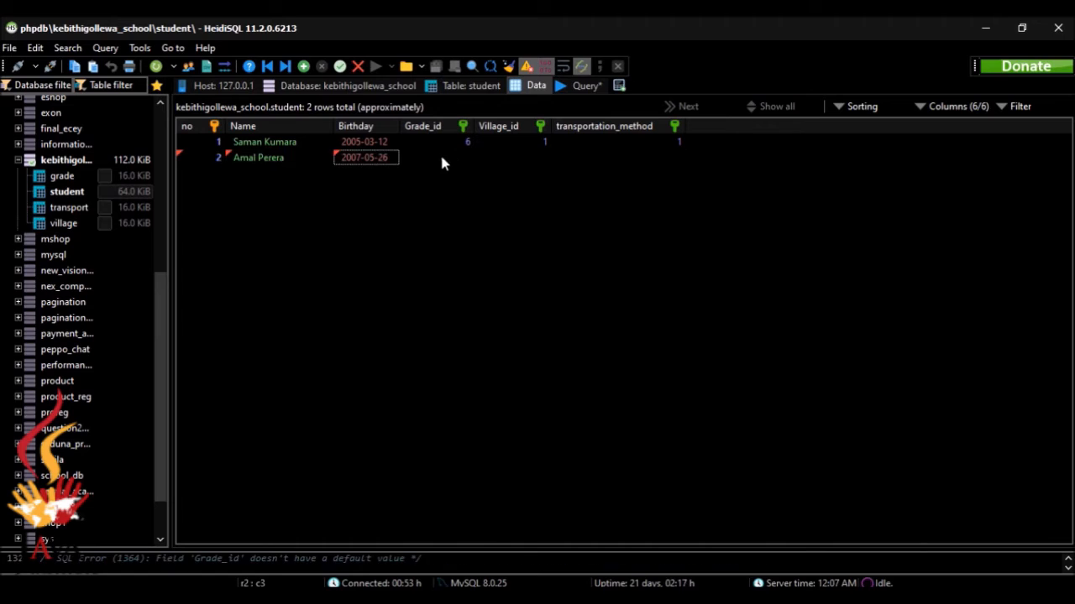
Set row 2 to grade 4, village Bulnewa and transport foot, then save the row
click(439, 156)
click(465, 159)
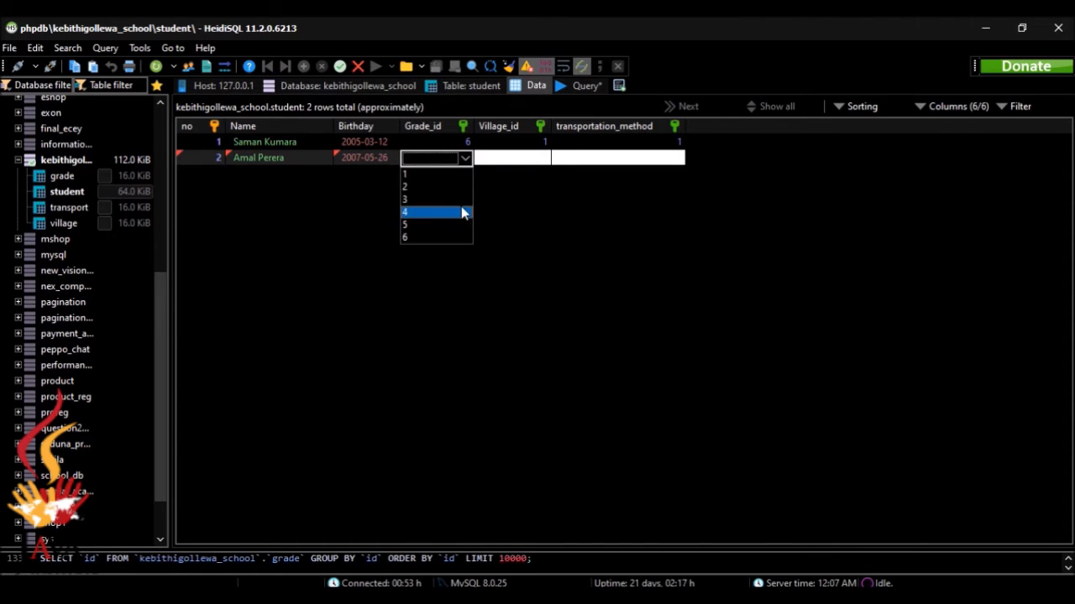
click(463, 210)
click(496, 166)
click(541, 159)
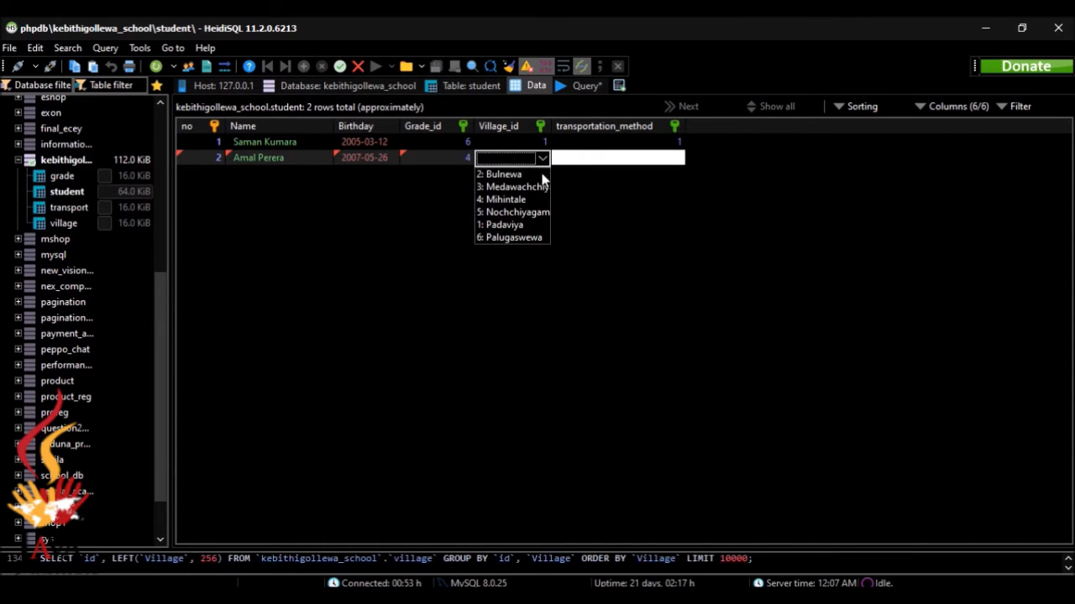
click(537, 178)
click(594, 159)
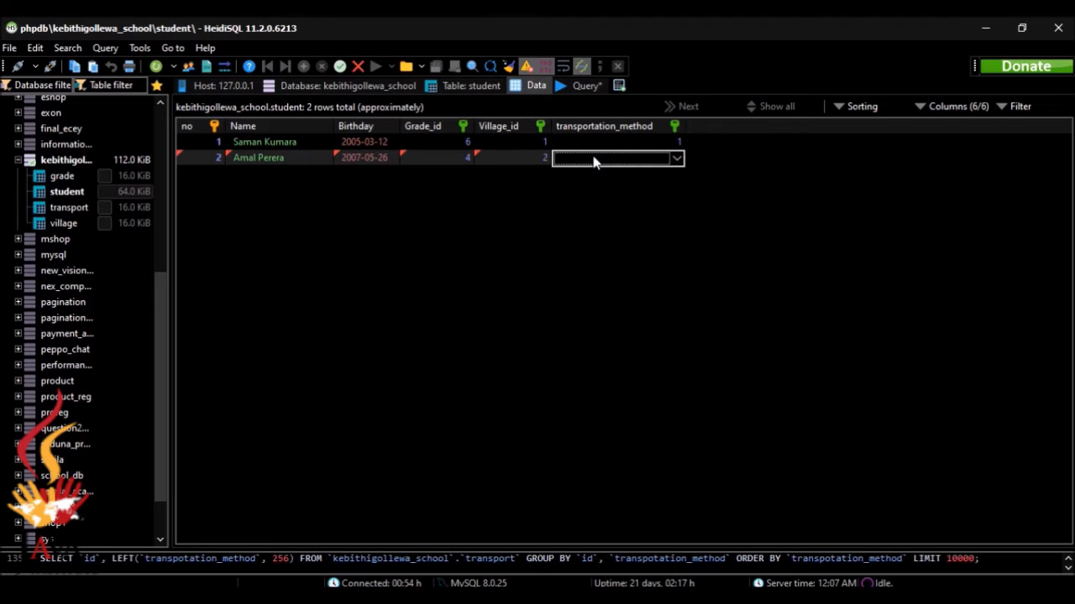
click(677, 159)
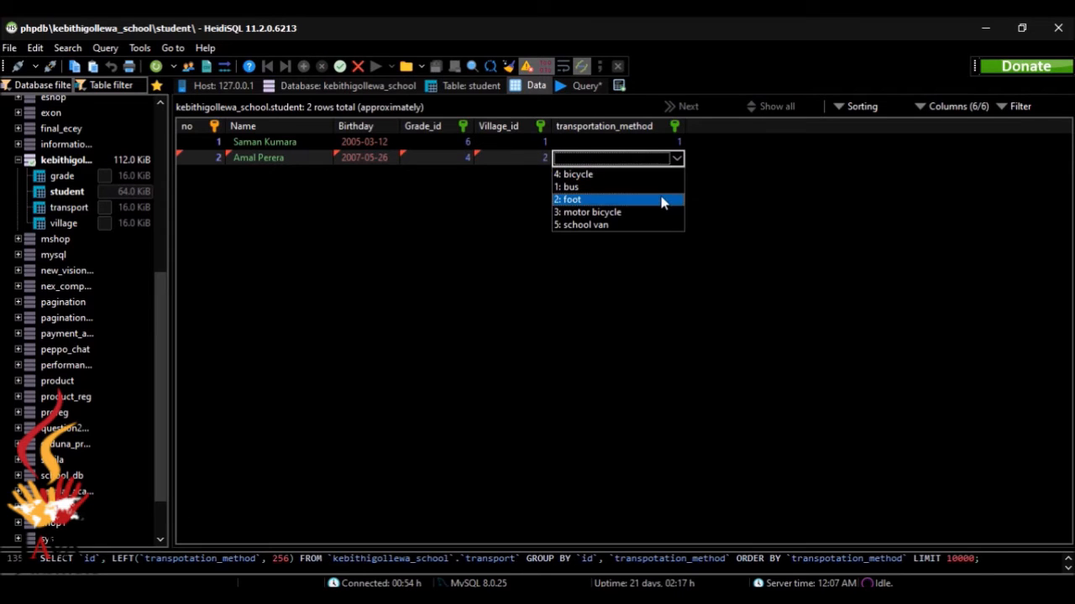
click(663, 202)
key(Return)
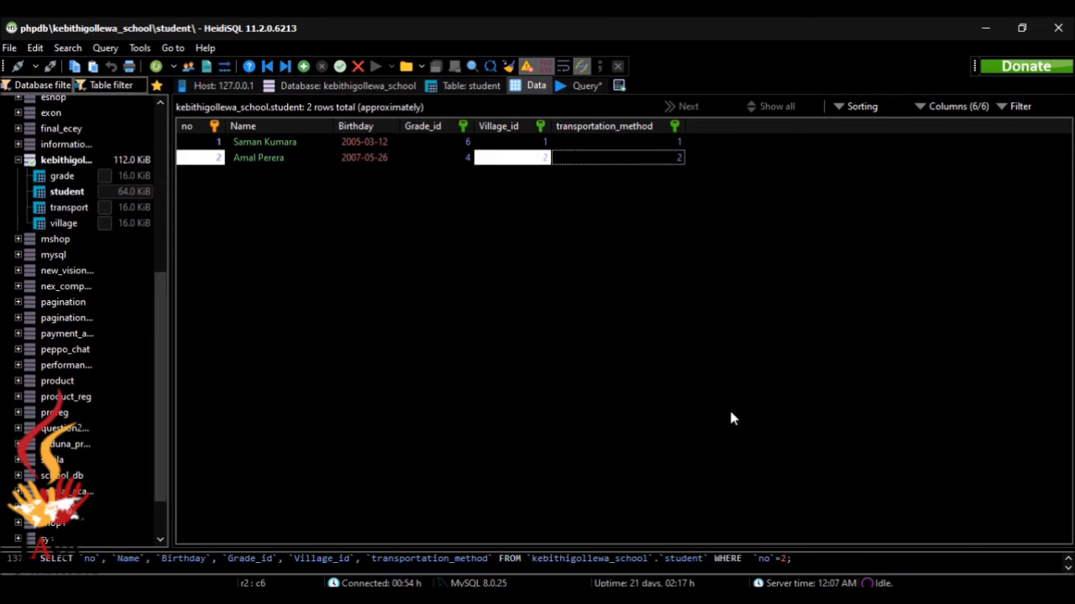
click(792, 600)
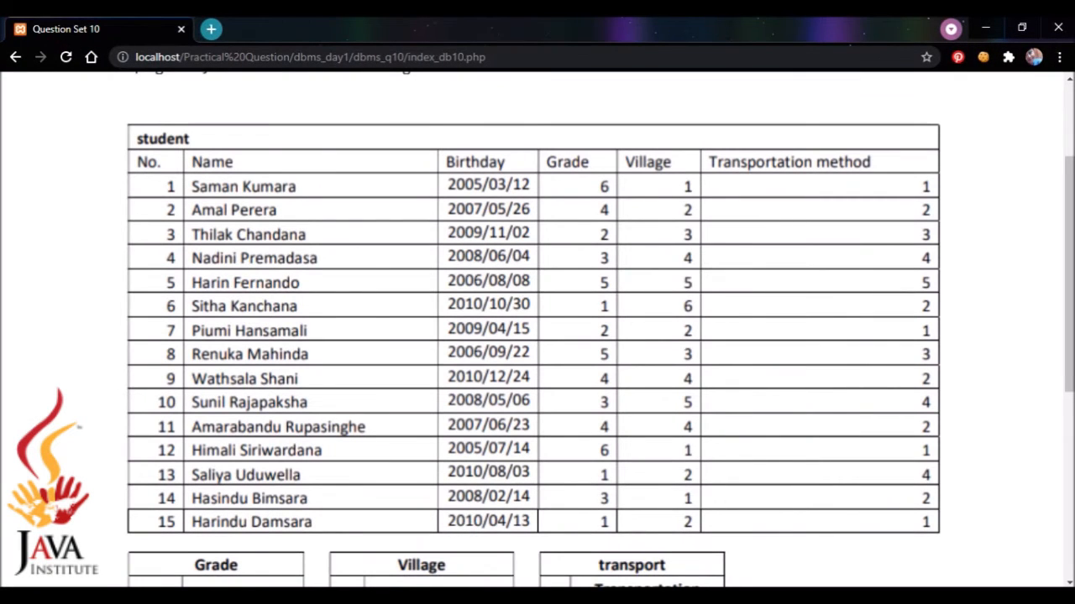
Enter number 3 and the student's name in a new row, correcting it against the reference list
key(alt+Tab)
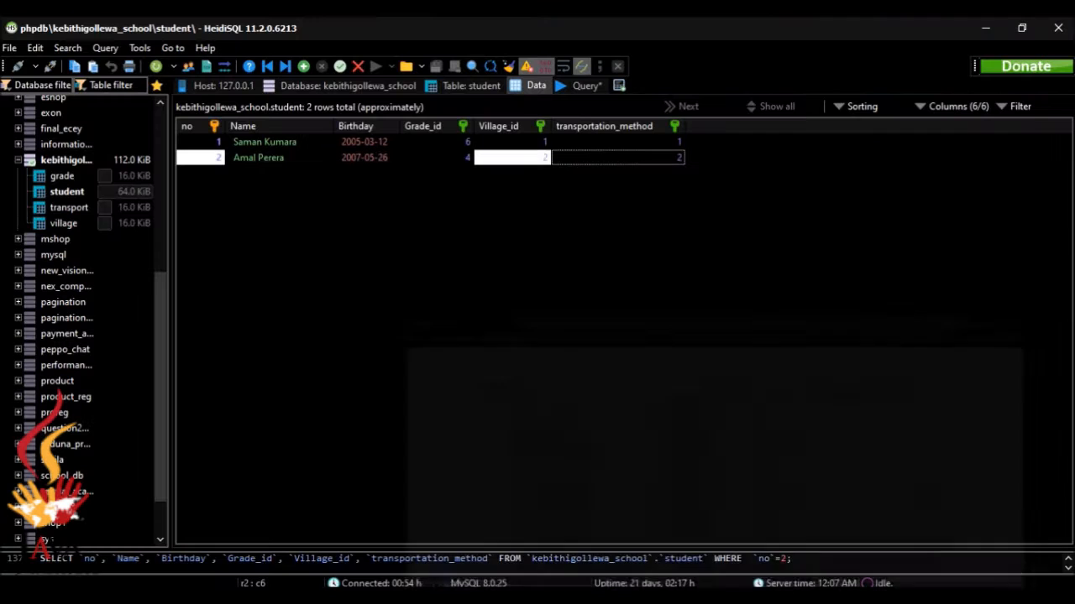
click(303, 67)
text(3)
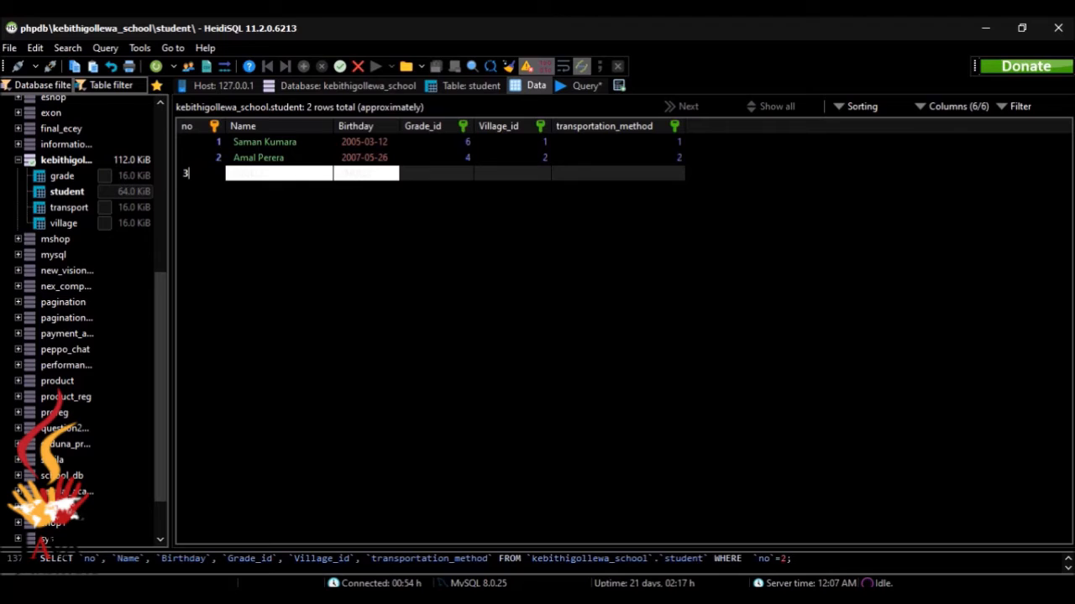
click(256, 174)
text(Tilak)
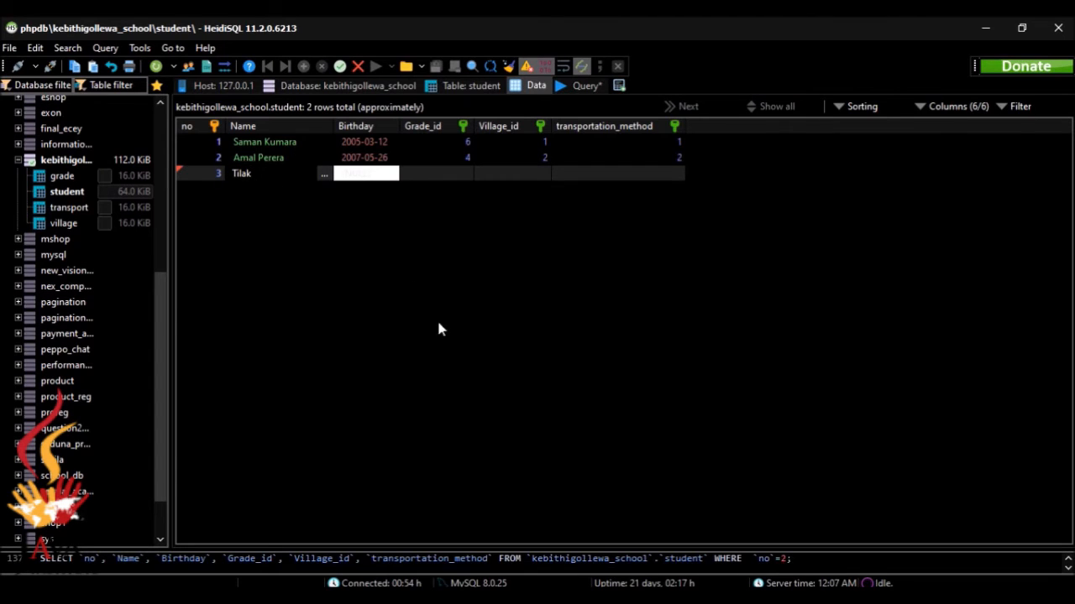
key(BackSpace)
key(BackSpace)
text(hilak)
key(alt+Tab)
key(alt+Tab)
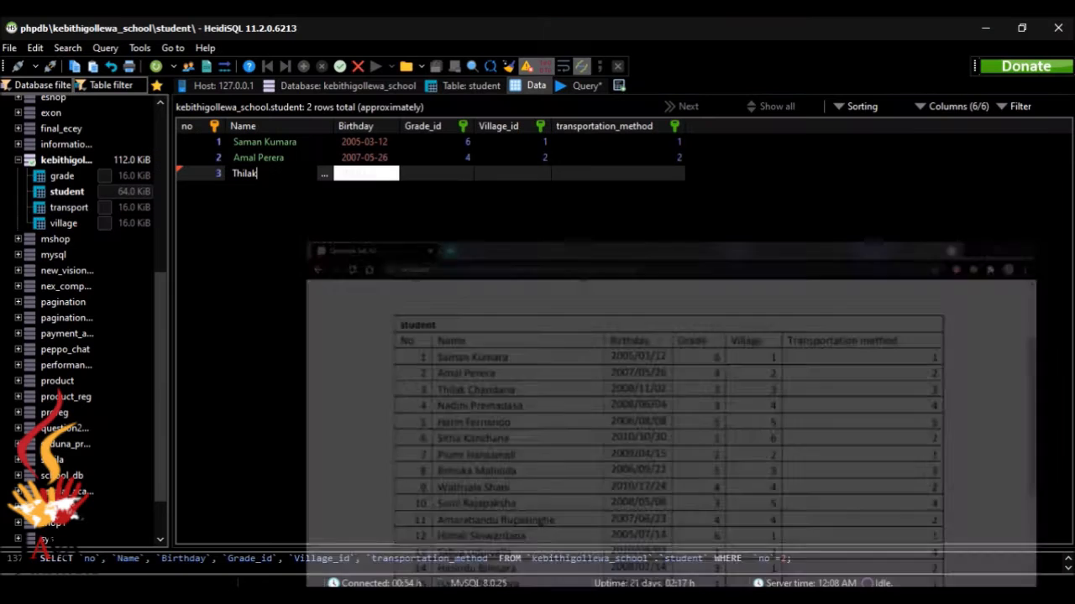
key(alt+Tab)
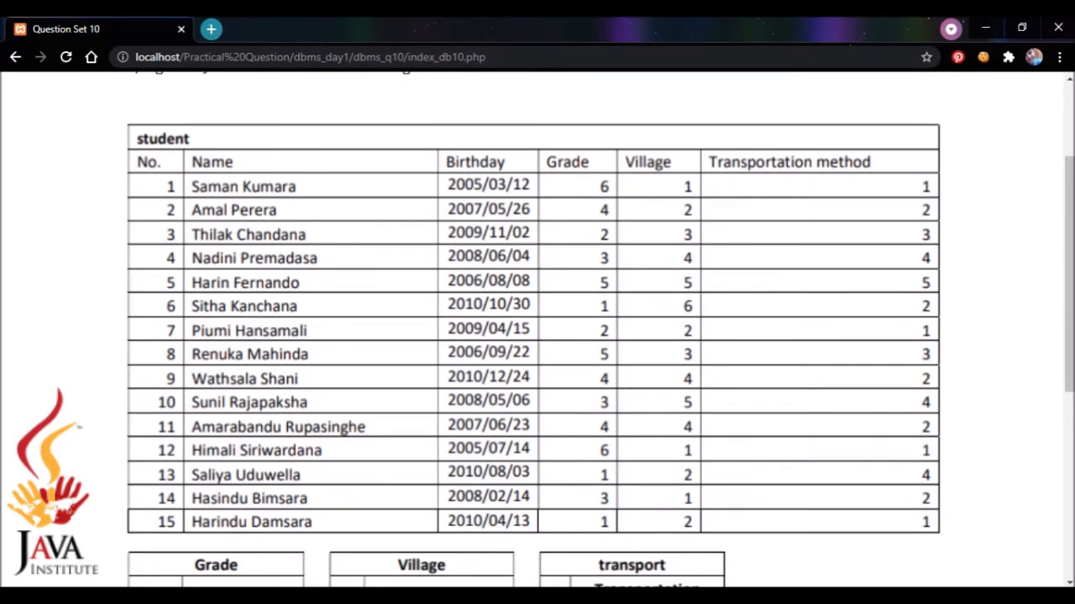
key(alt+Tab)
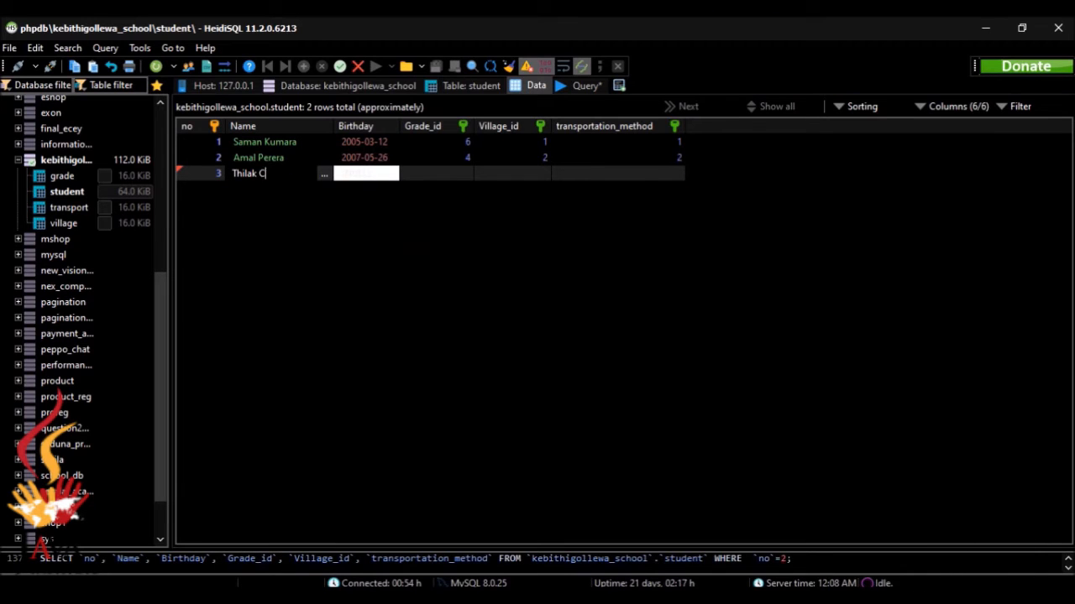
text(handana)
Replace row 3's default birthday with 2009-11-02, checked against the reference table
key(alt+Tab)
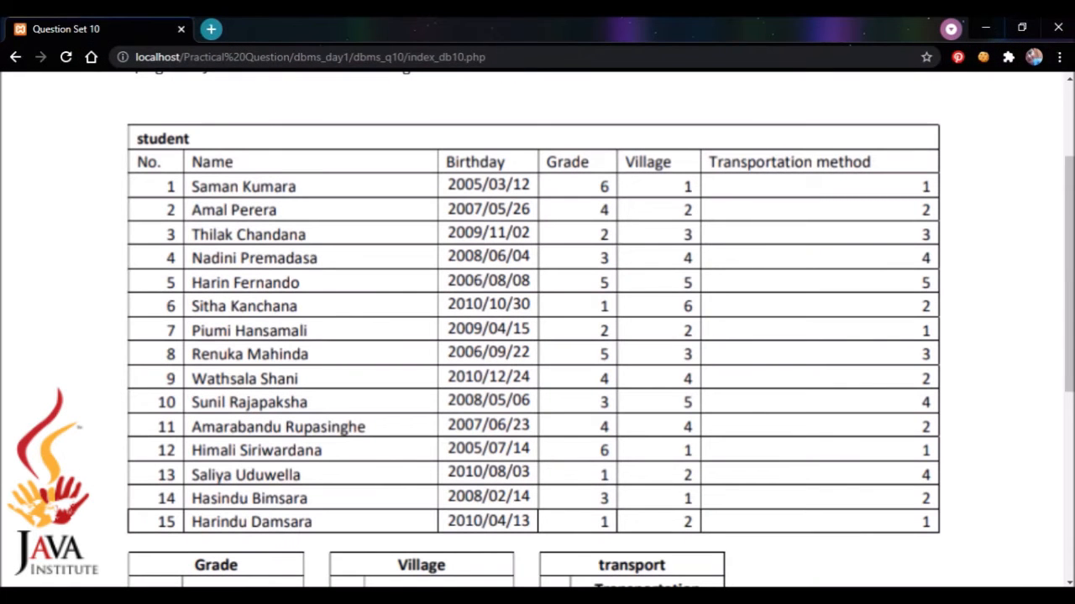
key(alt+Tab)
double_click(374, 173)
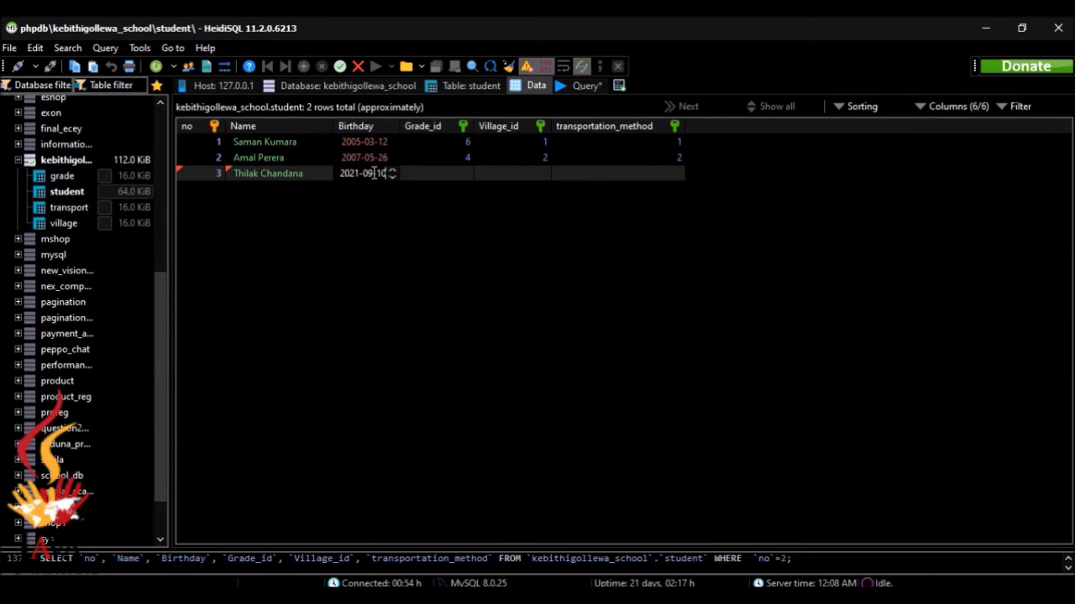
key(BackSpace)
key(BackSpace)
key(BackSpace)
key(BackSpace)
key(BackSpace)
key(BackSpace)
key(BackSpace)
key(BackSpace)
key(alt+Tab)
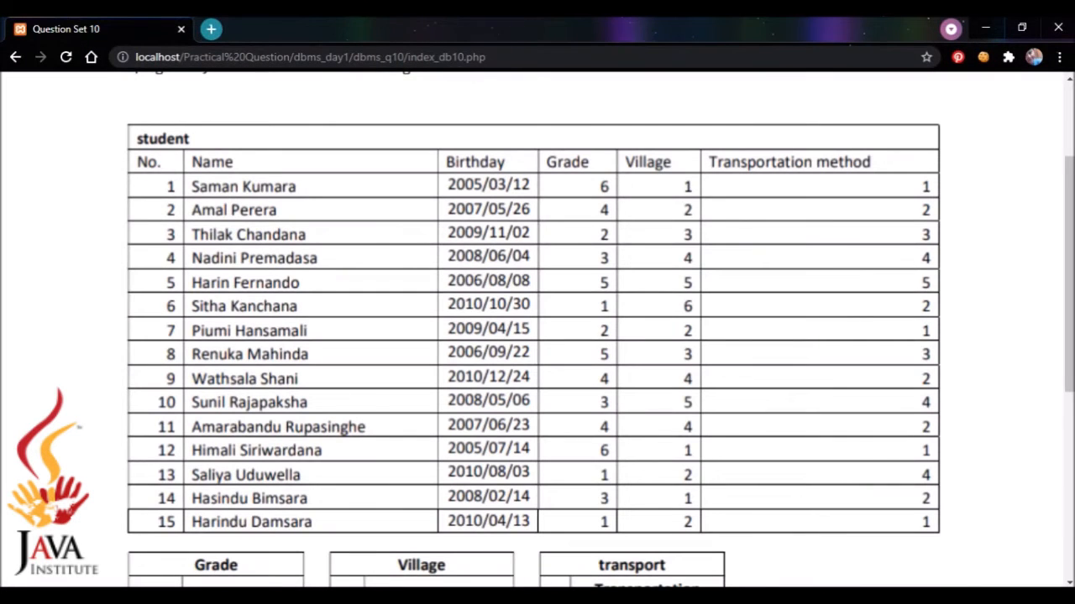
key(alt+Tab)
text(2009-)
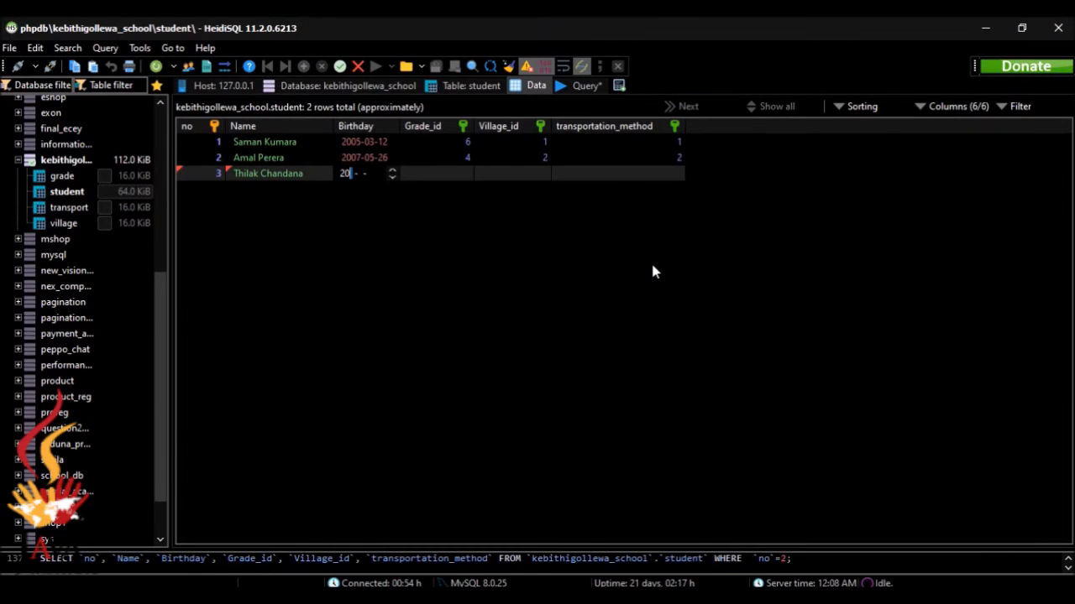
text(11-02)
key(alt+Tab)
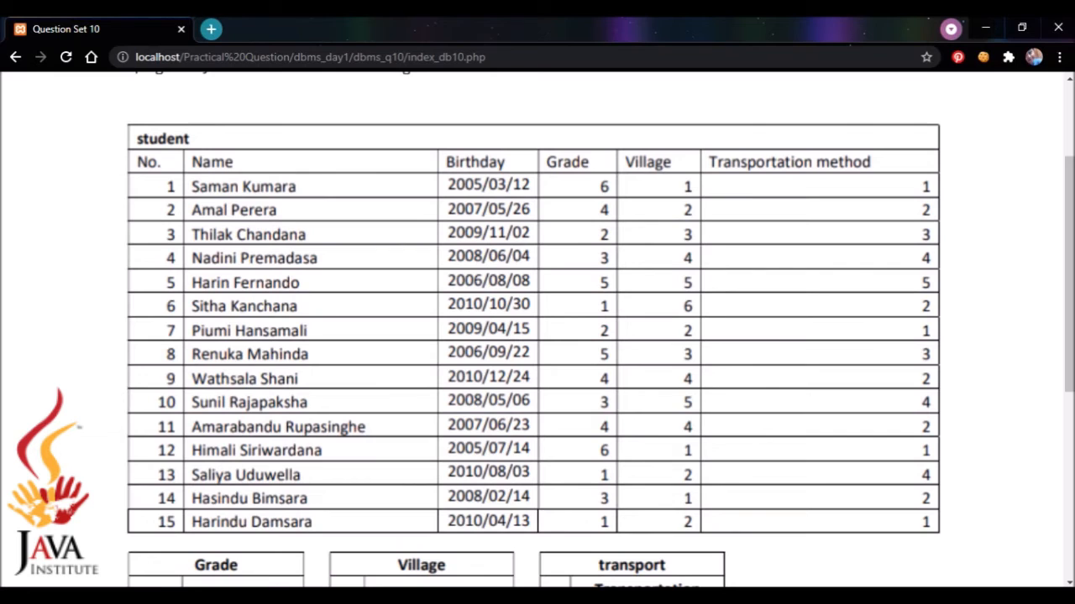
key(alt+Tab)
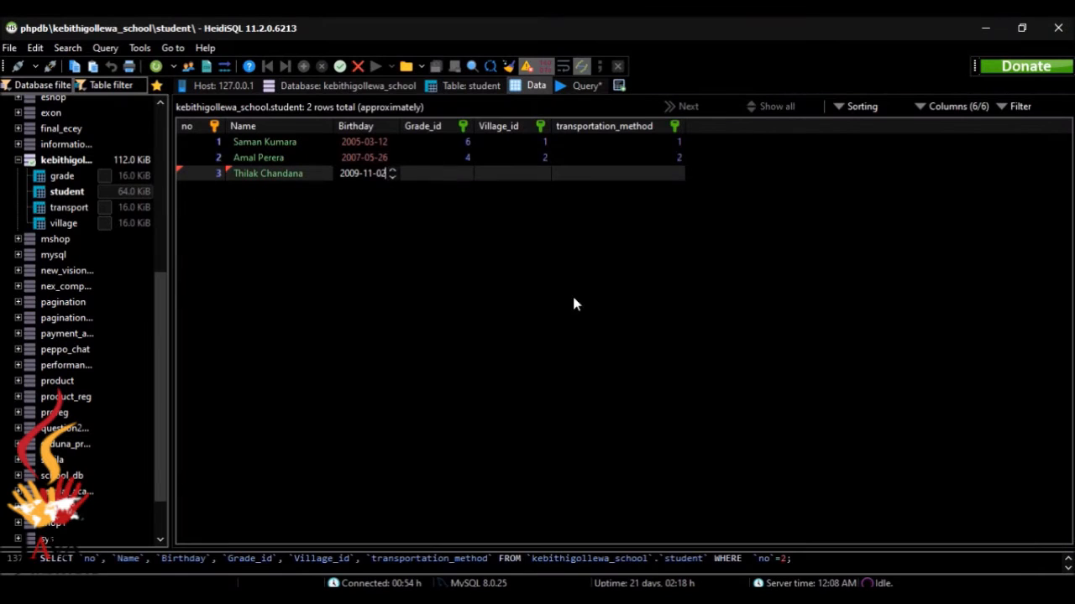
click(452, 175)
Set row 3 to grade 2, village 3 and transport motor bicycle
click(460, 174)
click(464, 174)
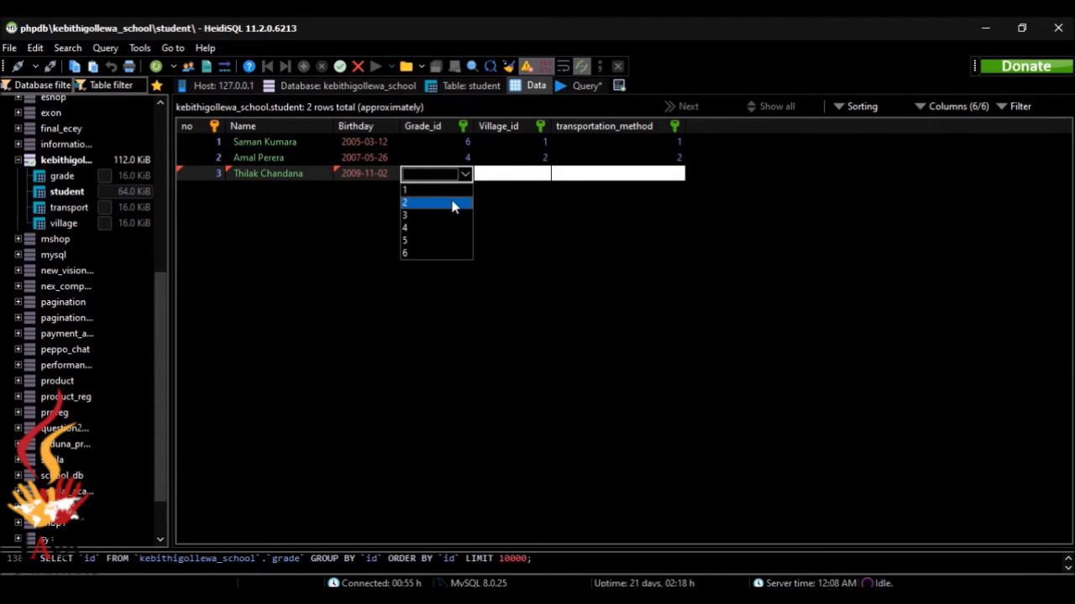
click(452, 203)
click(498, 174)
click(542, 175)
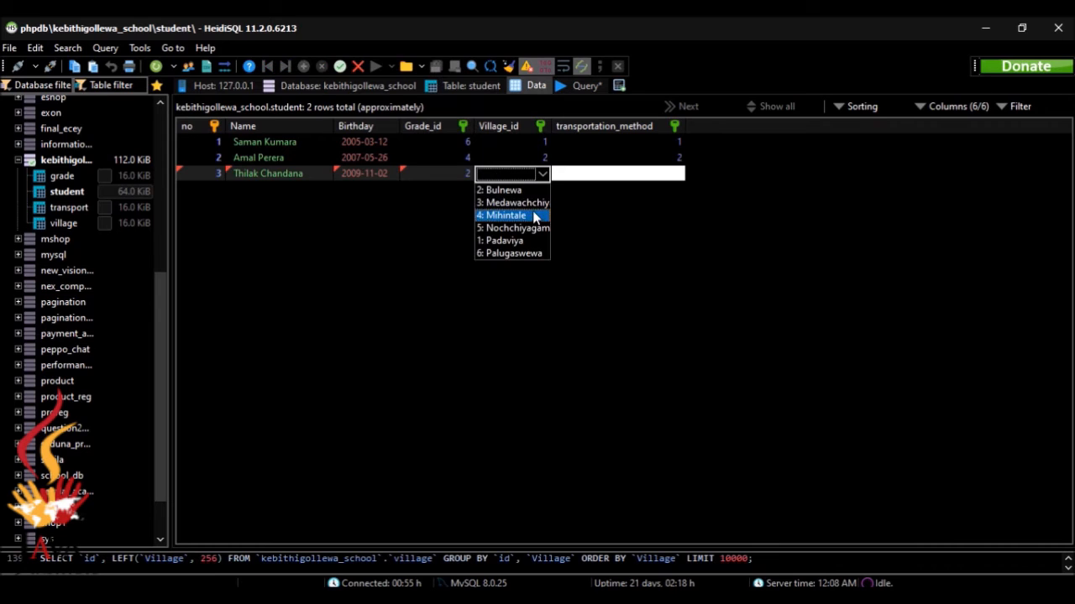
click(529, 203)
click(601, 173)
click(601, 173)
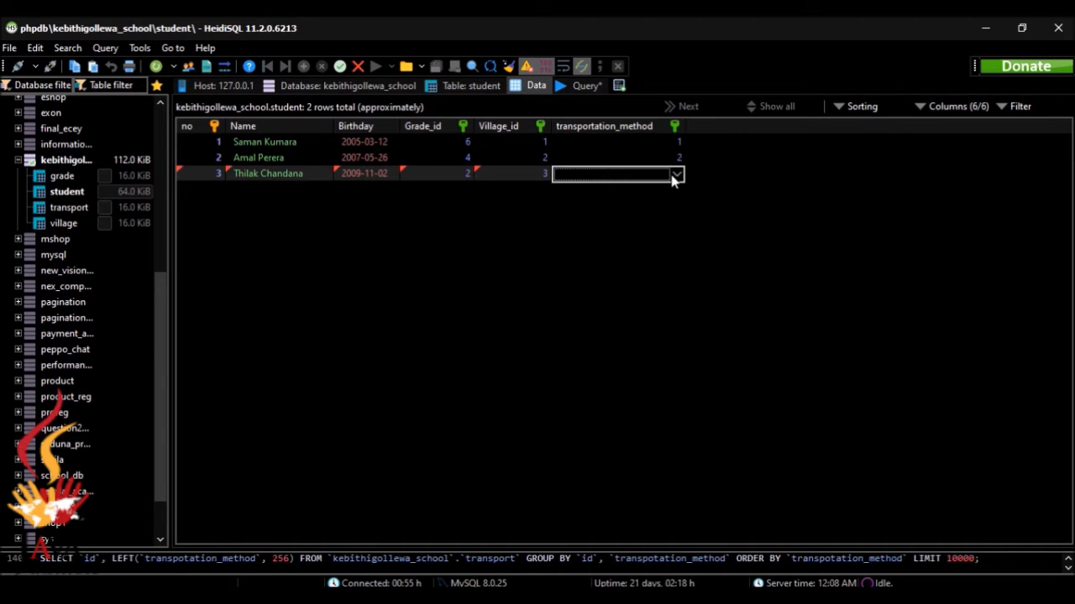
click(676, 175)
click(654, 229)
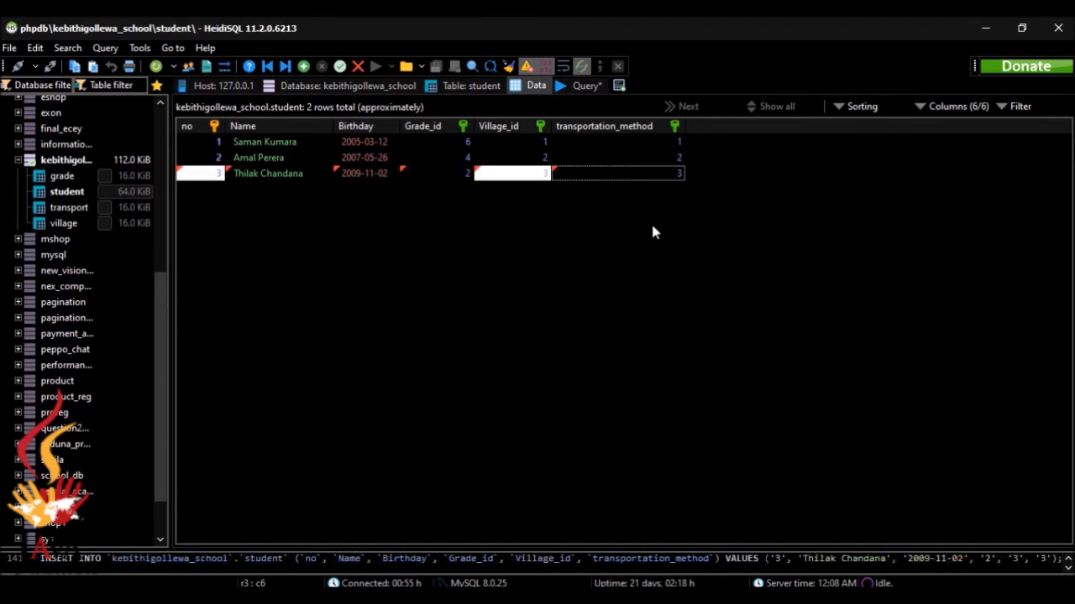
Start row 4 with the fourth student's name and birthday 2008-06-04
click(321, 65)
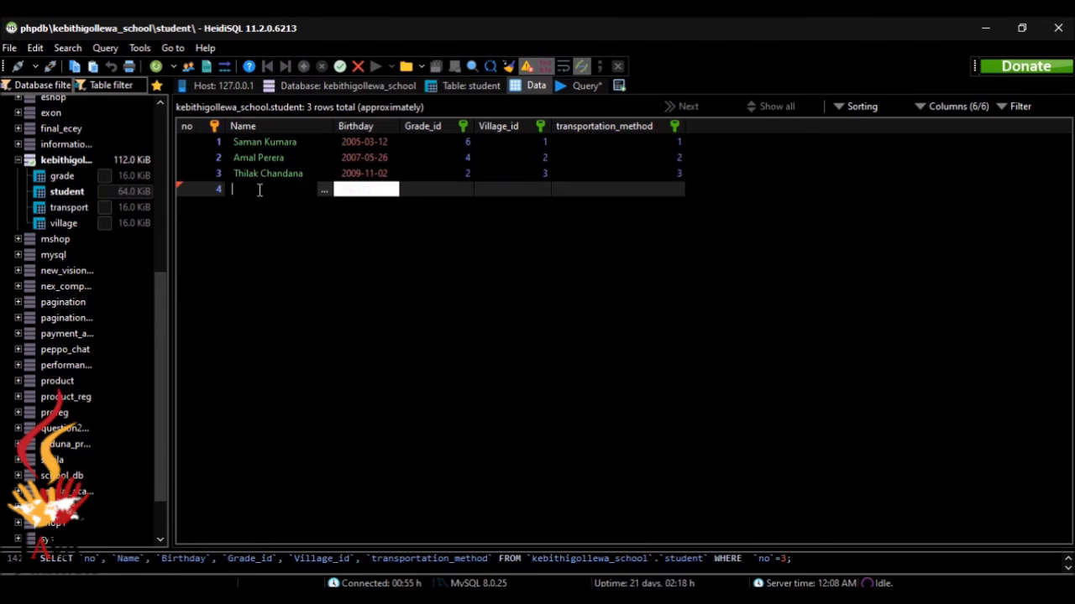
text(Nadini Premadasa)
key(alt+Tab)
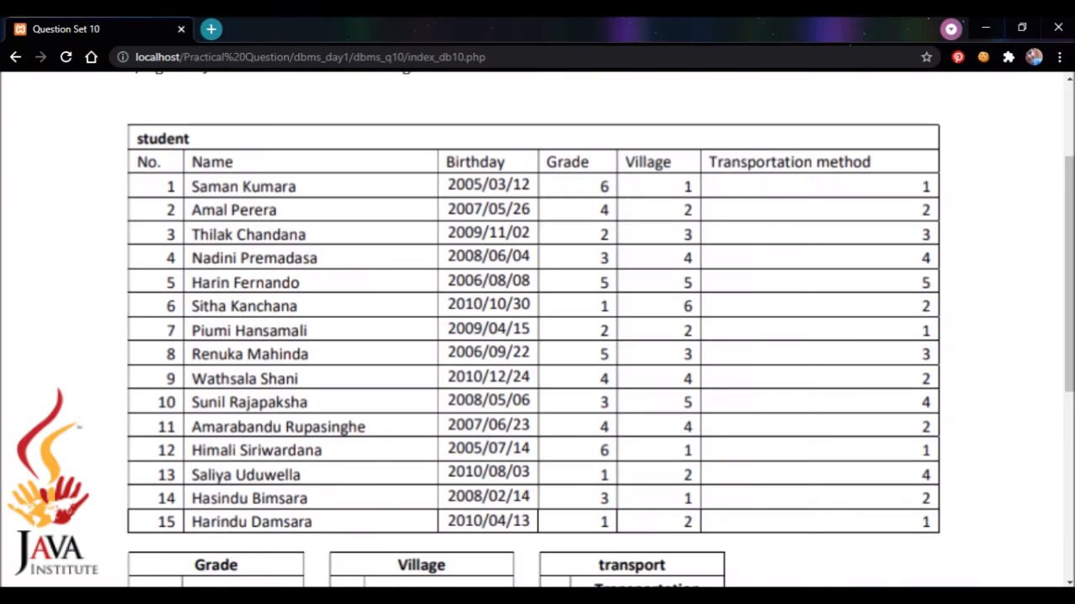
key(alt+Tab)
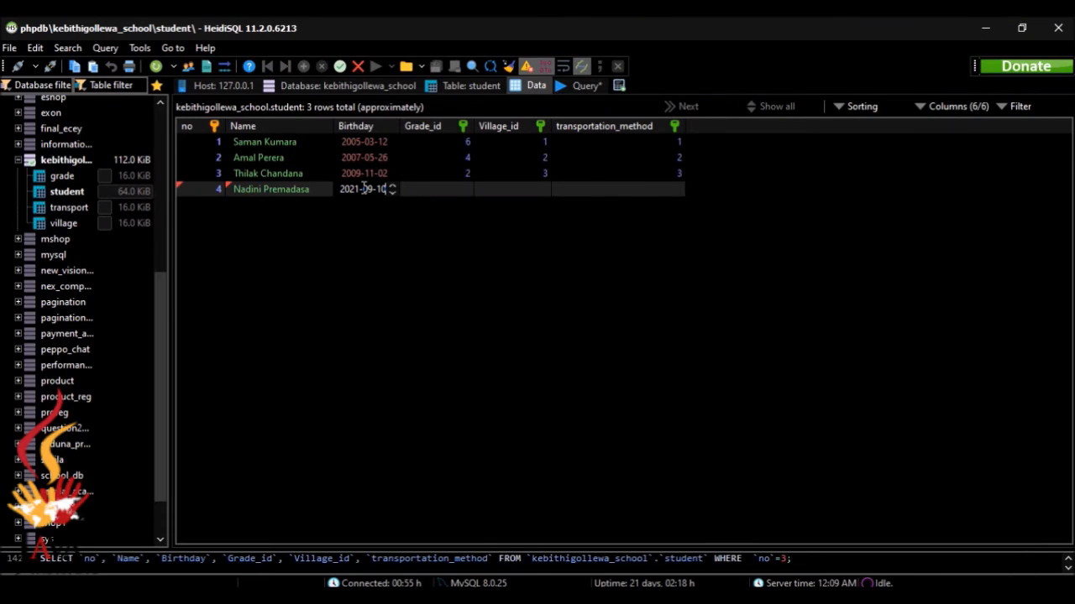
key(ctrl+a)
key(Delete)
text(2008-06-0)
key(alt+Tab)
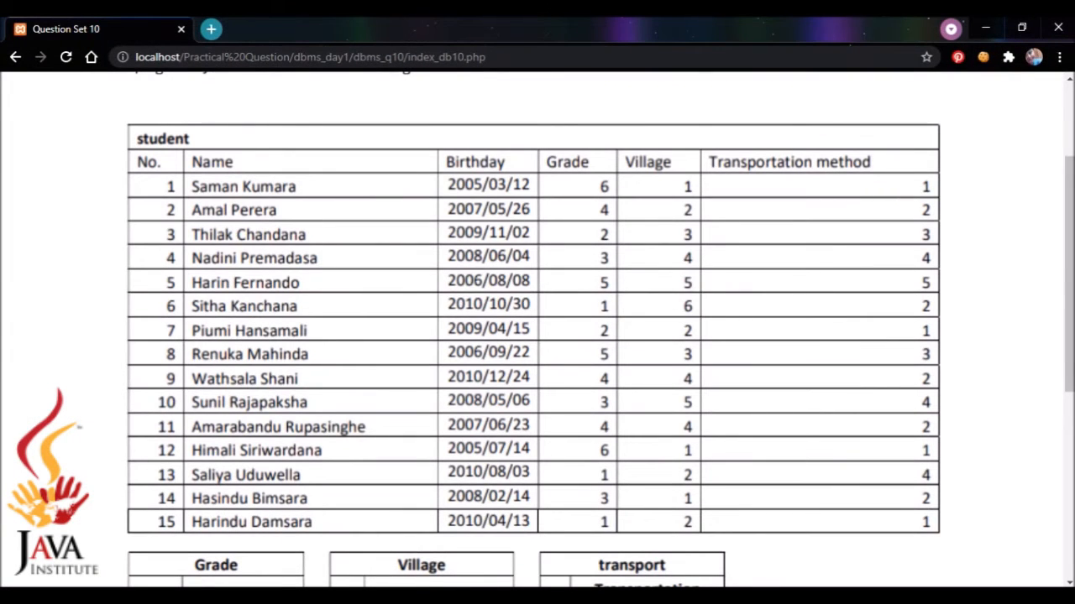
key(alt+Tab)
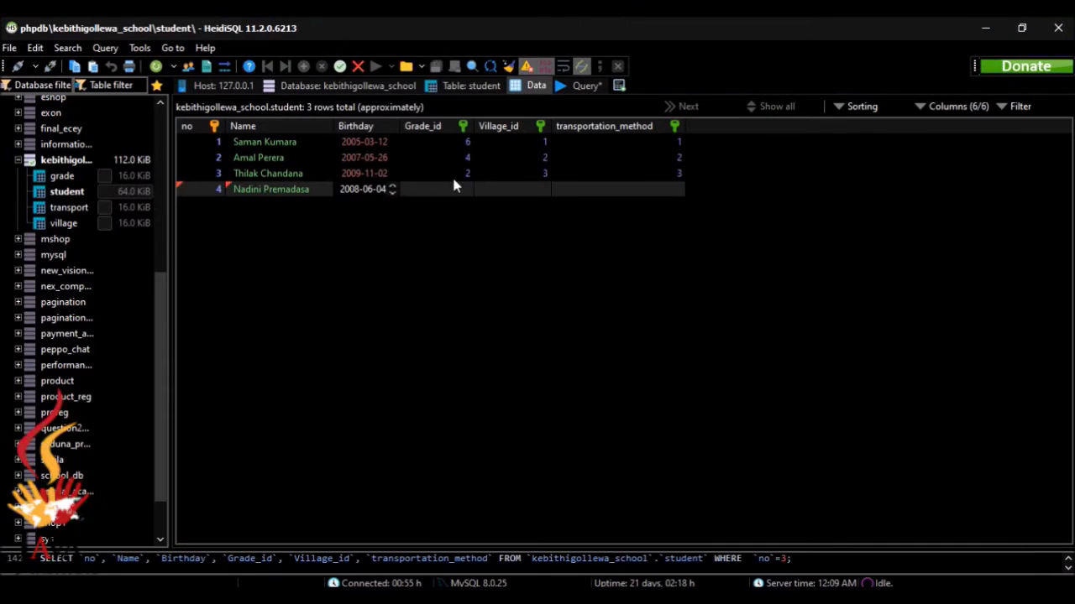
Set row 4 to grade 3, village 4: Mihintale and transport 4: bicycle
click(463, 190)
click(464, 190)
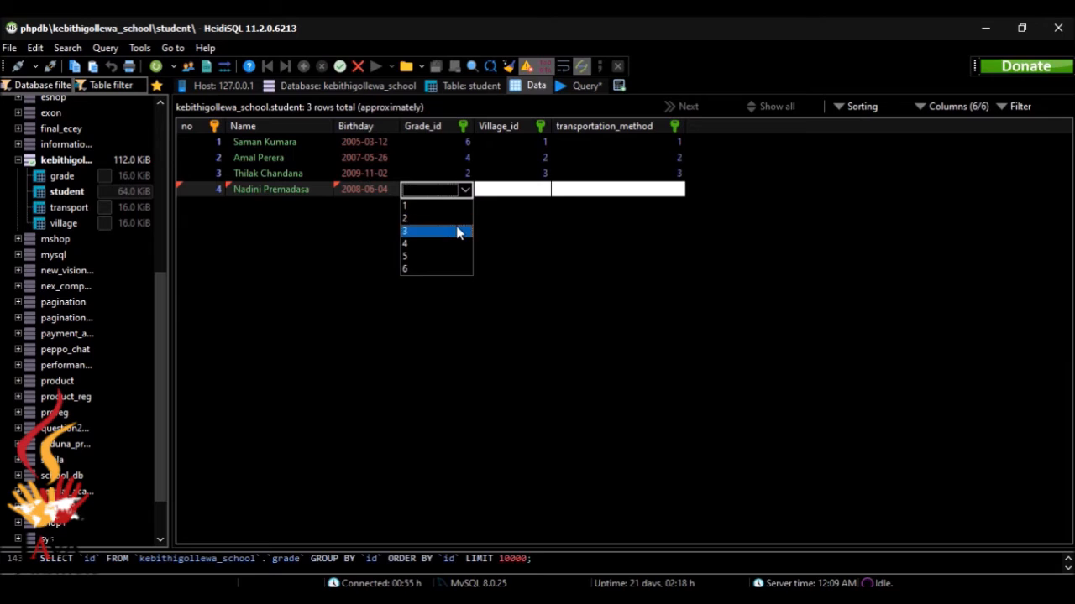
click(456, 230)
click(525, 191)
click(524, 190)
click(542, 190)
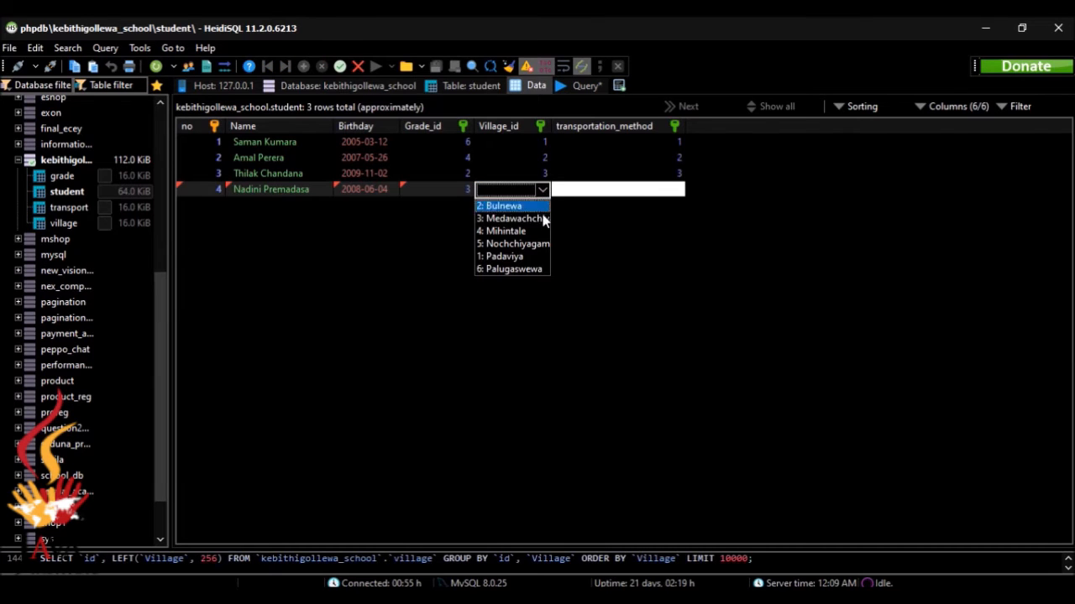
click(537, 232)
click(623, 192)
click(624, 191)
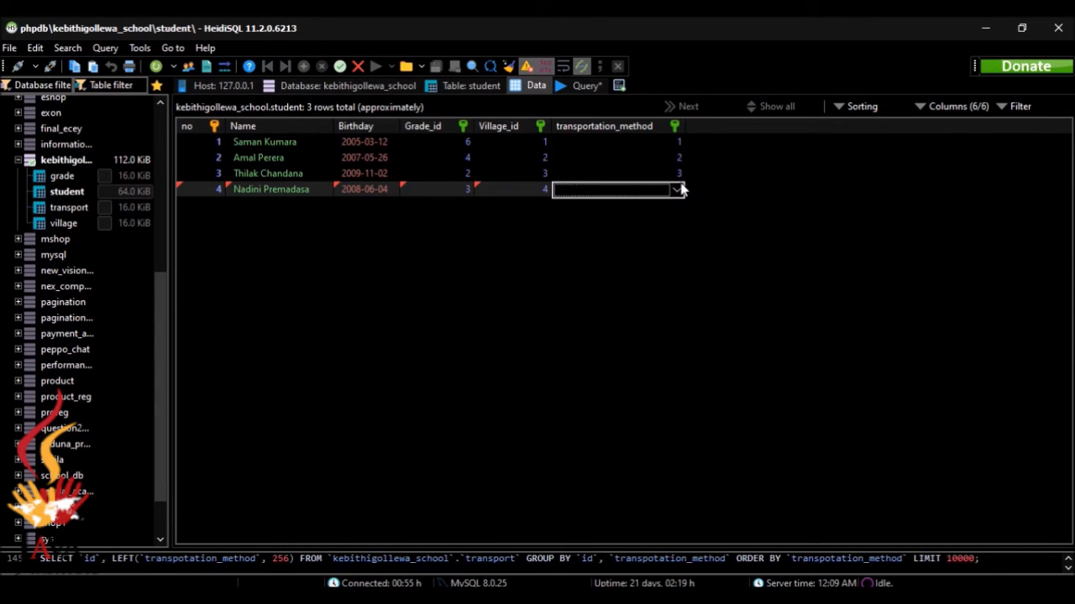
click(677, 190)
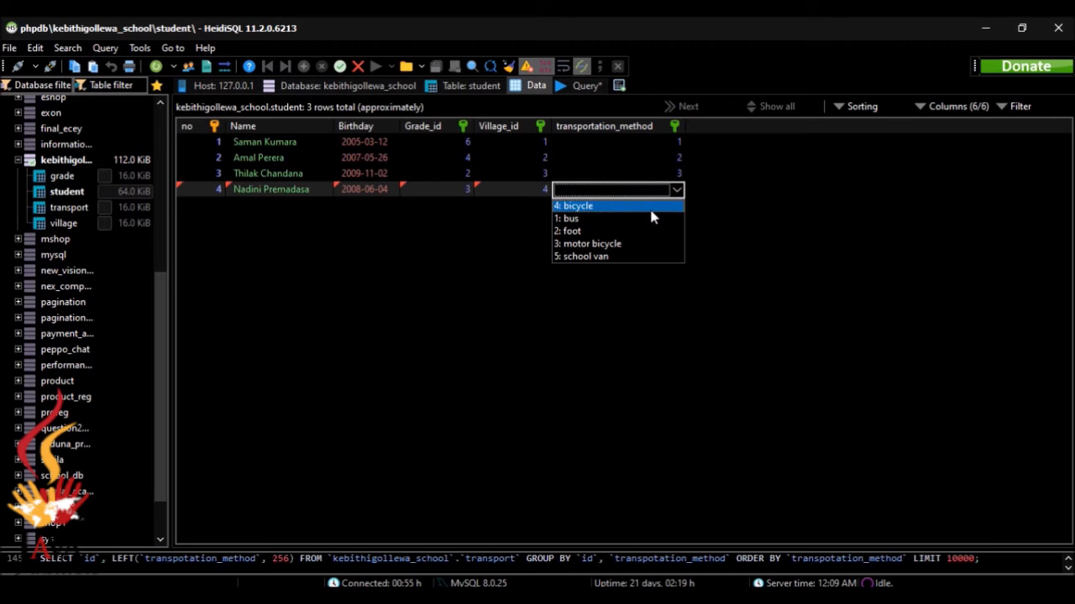
click(649, 206)
After checking the reference list, add a new empty row for the fifth student
key(alt+Tab)
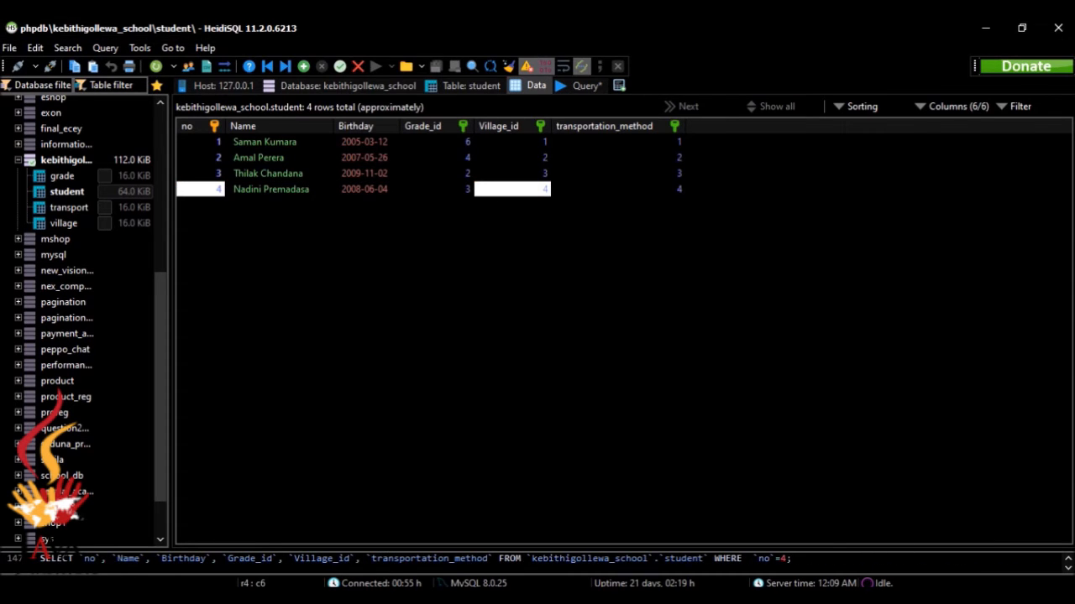
key(alt+Tab)
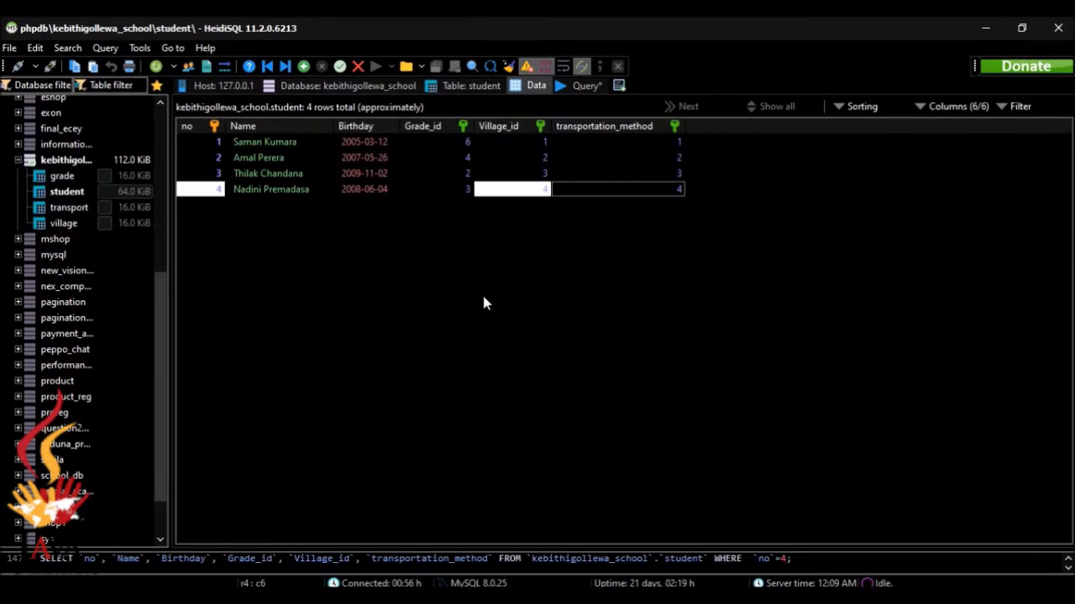
click(303, 66)
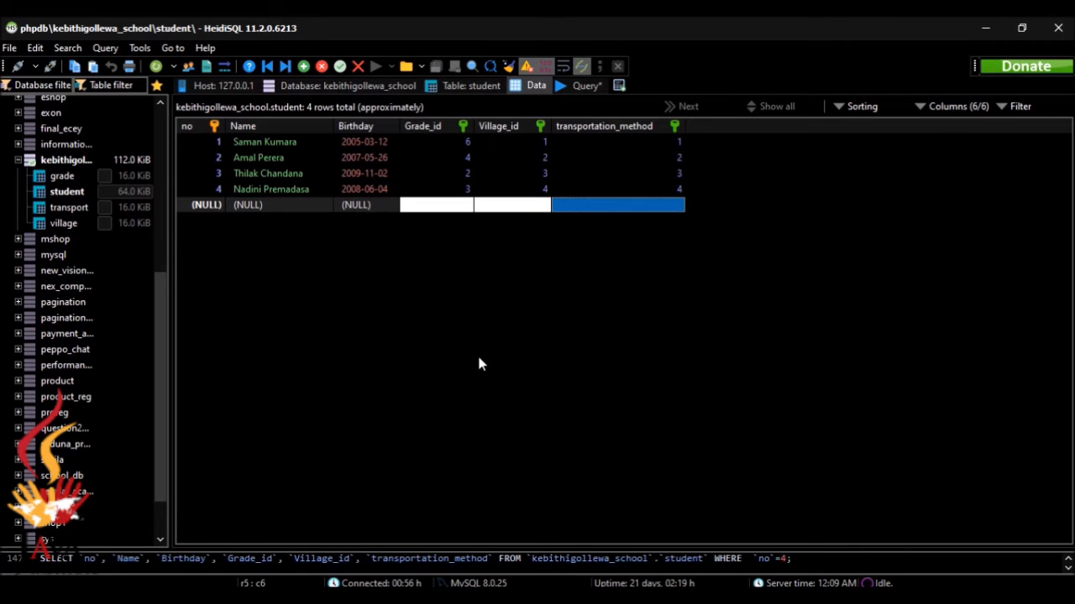
key(alt+Tab)
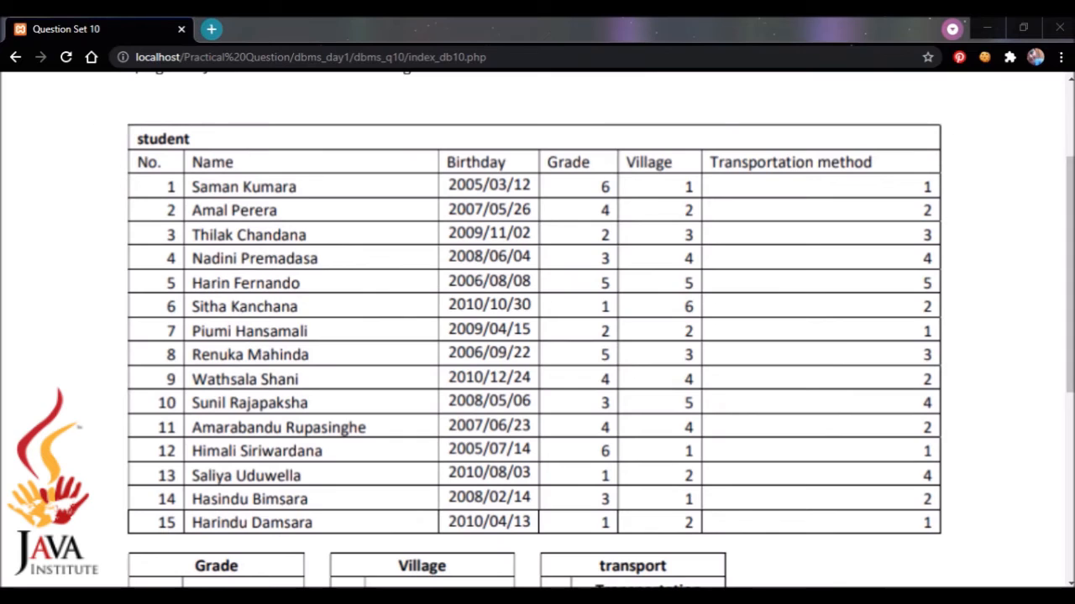
Enter number 5 and the fifth student's name in the new row
key(alt+Tab)
double_click(211, 207)
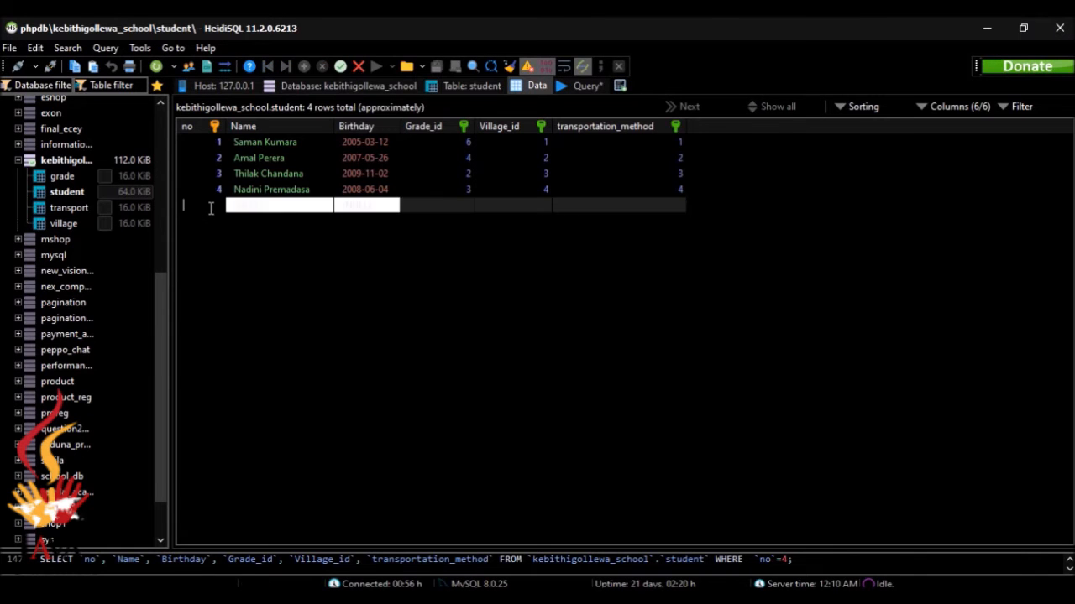
text(5)
double_click(243, 208)
text(Harin fe)
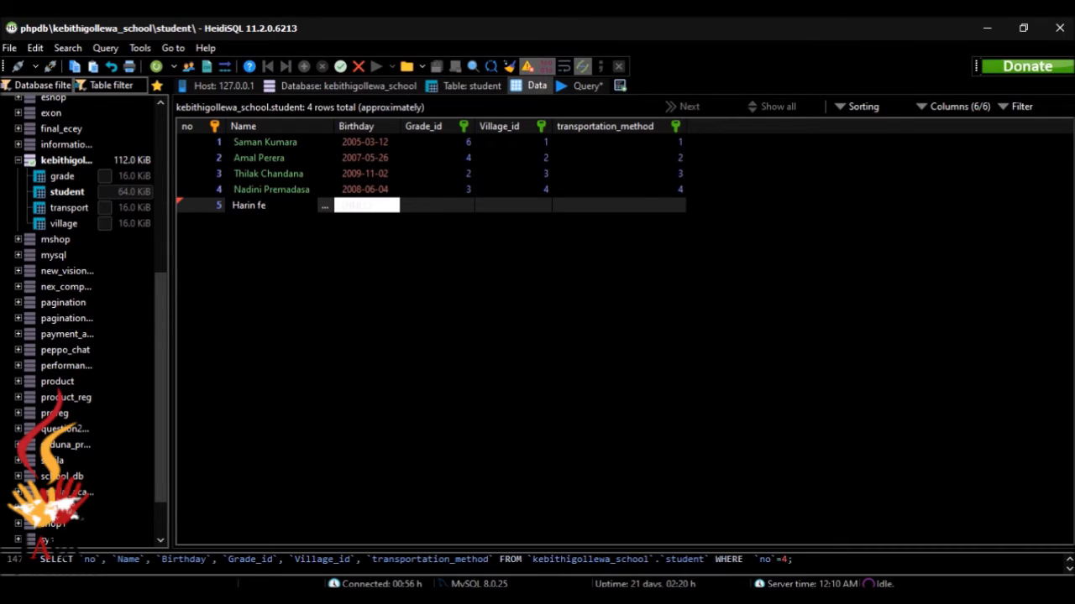
key(BackSpace)
key(BackSpace)
text(nando)
Set the fifth student's birthday to 2006-08-08
click(377, 209)
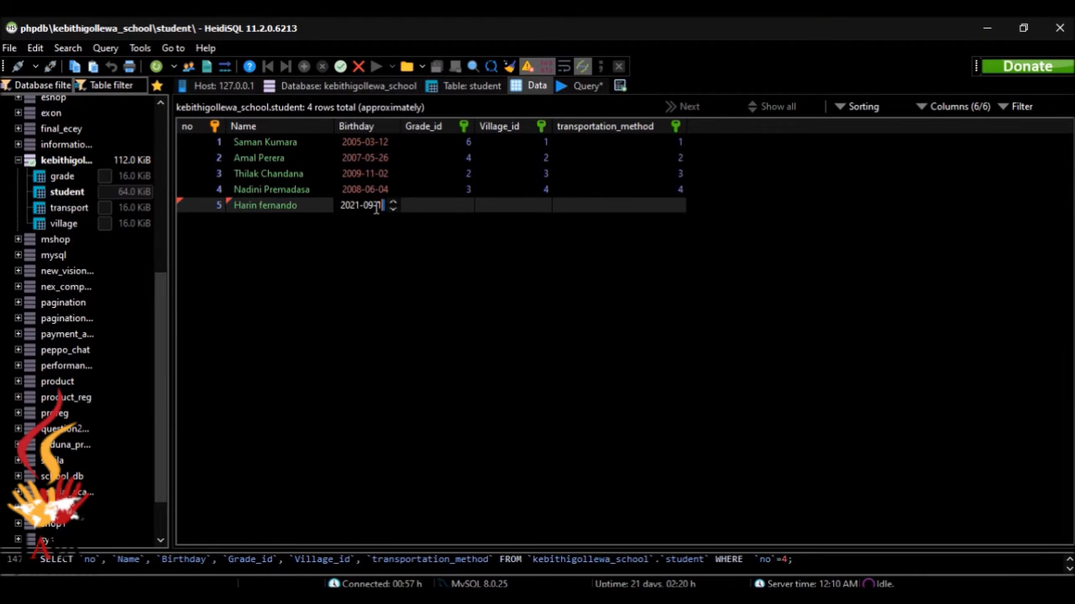
key(ctrl+a)
key(BackSpace)
text(2006-08-08)
key(alt+Tab)
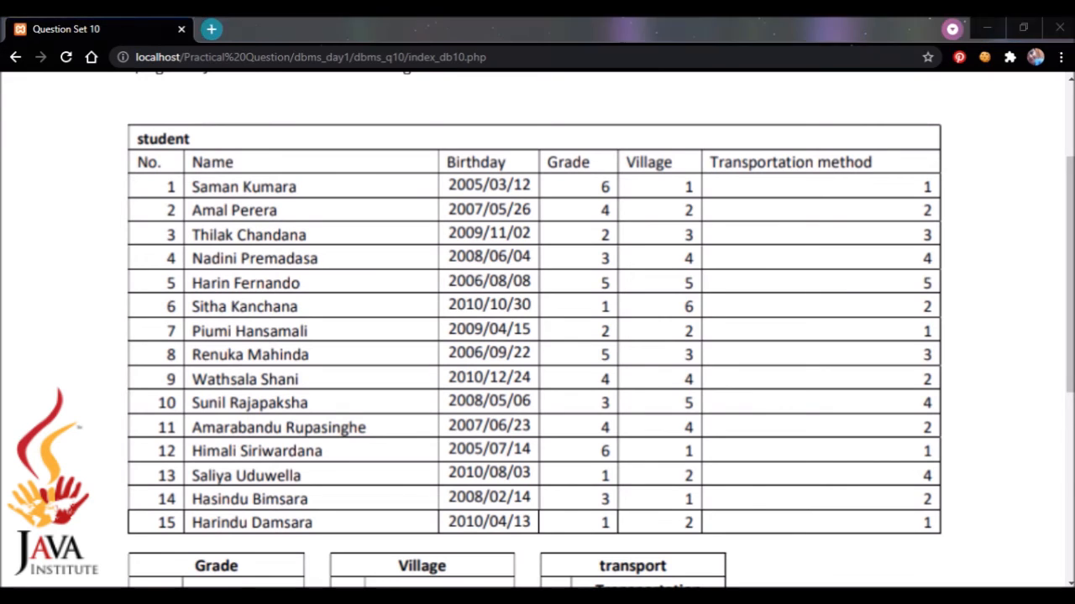
key(alt+Tab)
Choose grade 5, village Nochchiyagama and transport school van, then save and add another row
double_click(467, 208)
click(466, 208)
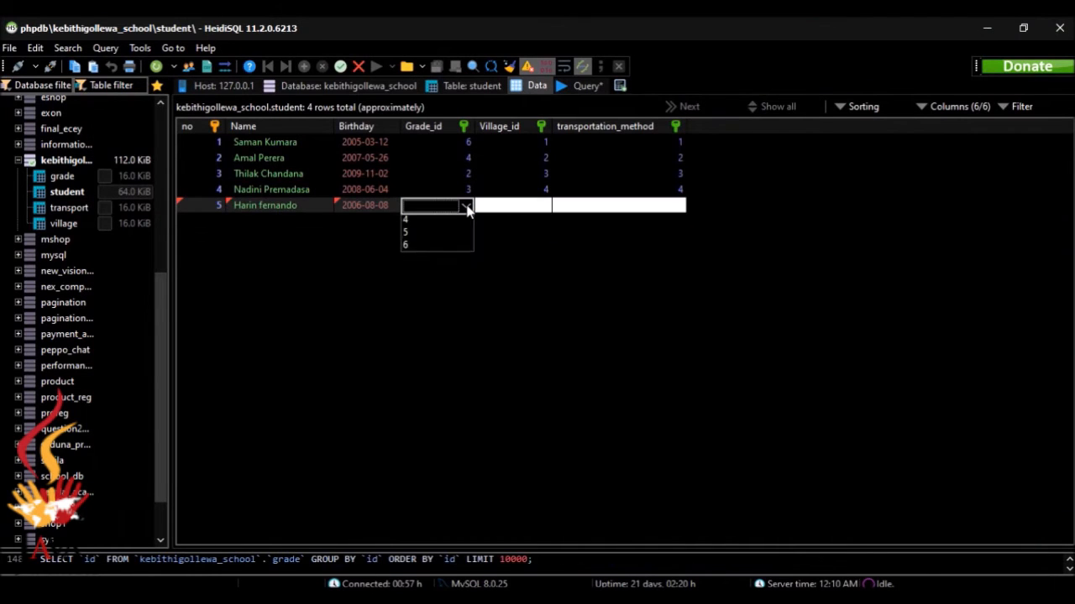
click(459, 272)
double_click(525, 208)
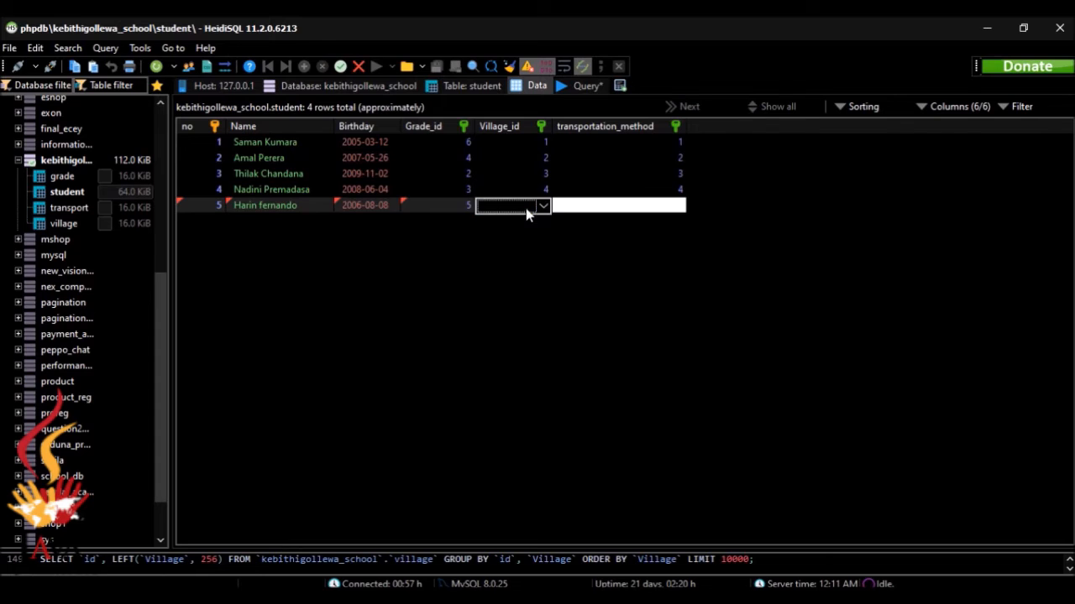
click(543, 206)
click(549, 260)
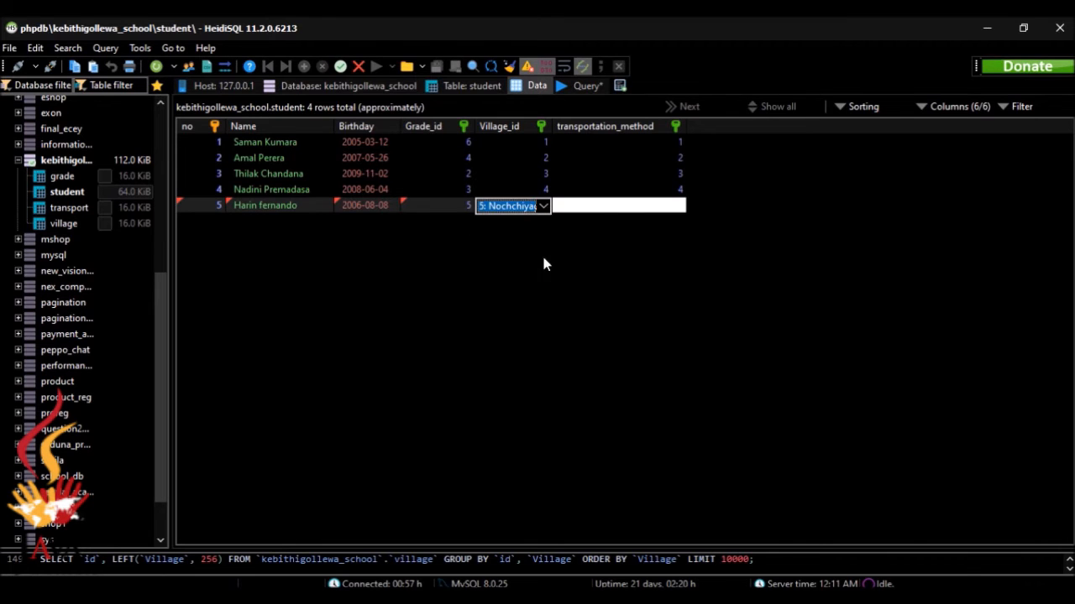
double_click(626, 208)
click(676, 206)
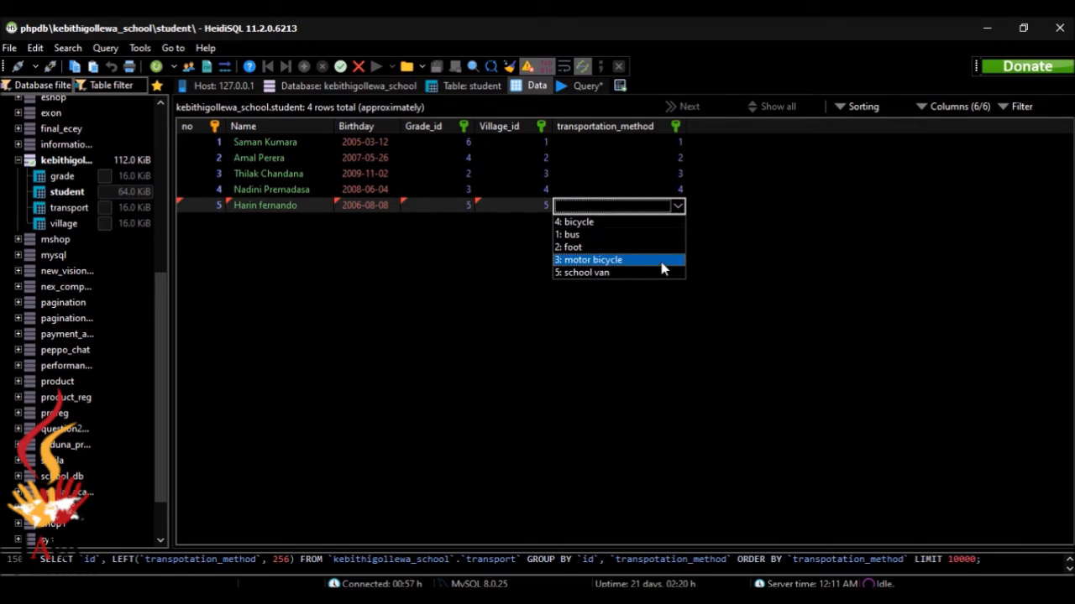
click(663, 275)
key(alt+Tab)
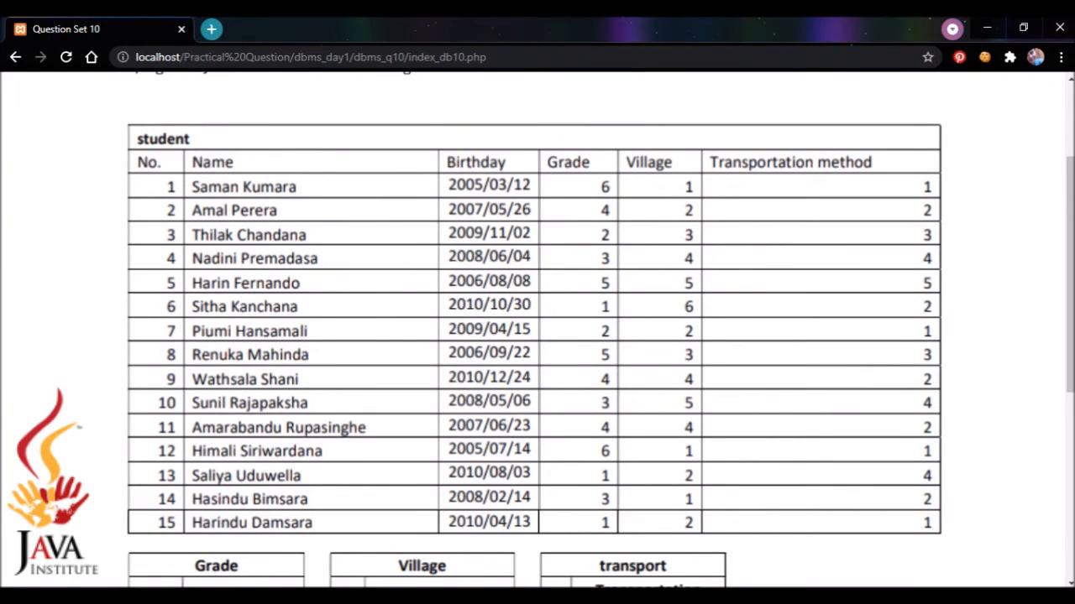
key(alt+Tab)
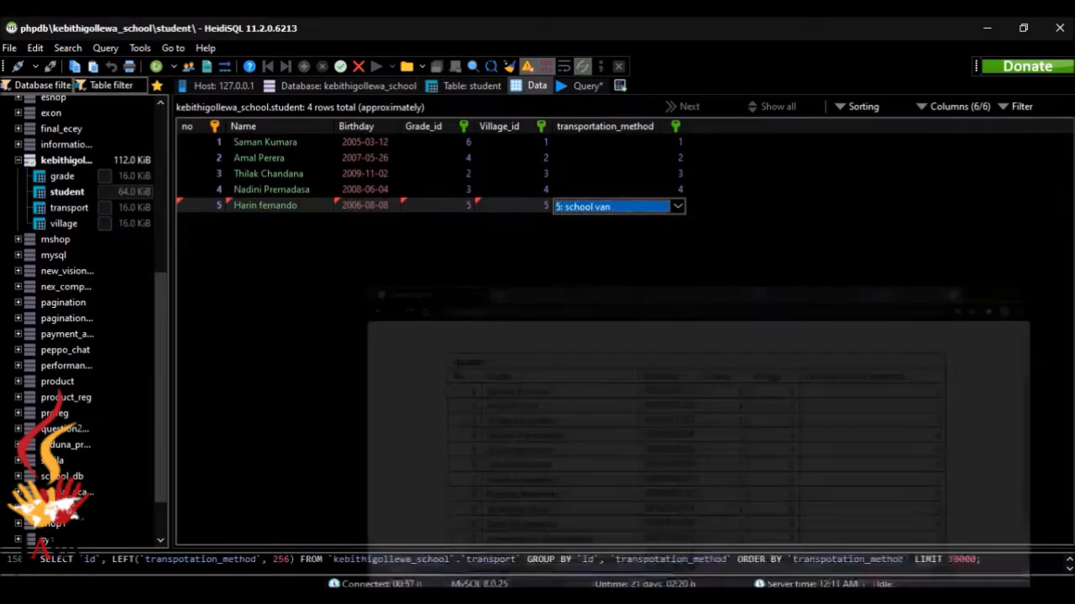
click(413, 288)
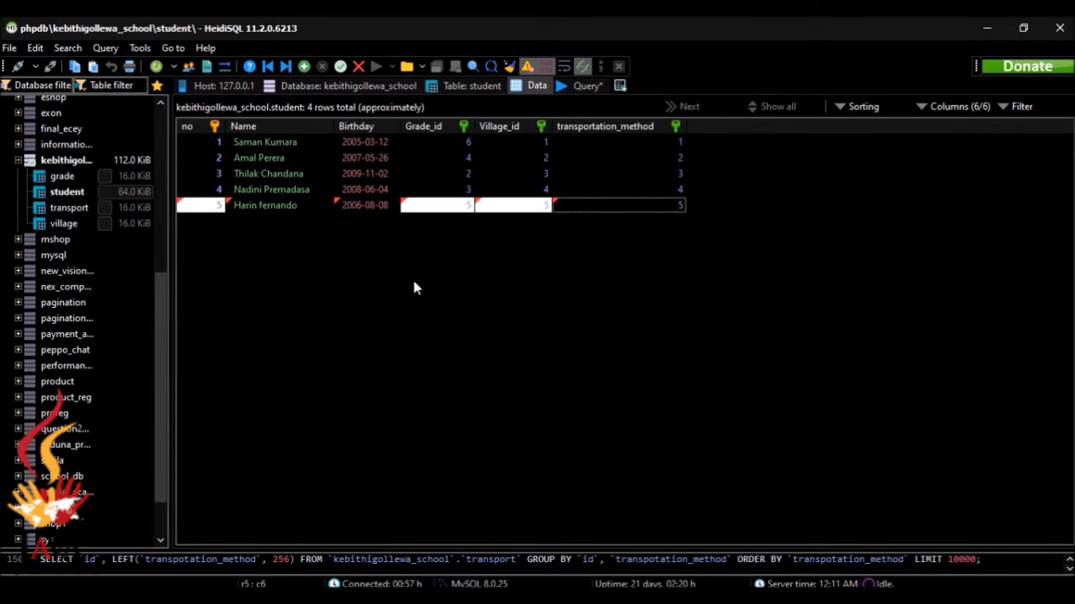
click(304, 66)
Enter number 6, the sixth student's name and birthday 2010-10-30
click(219, 221)
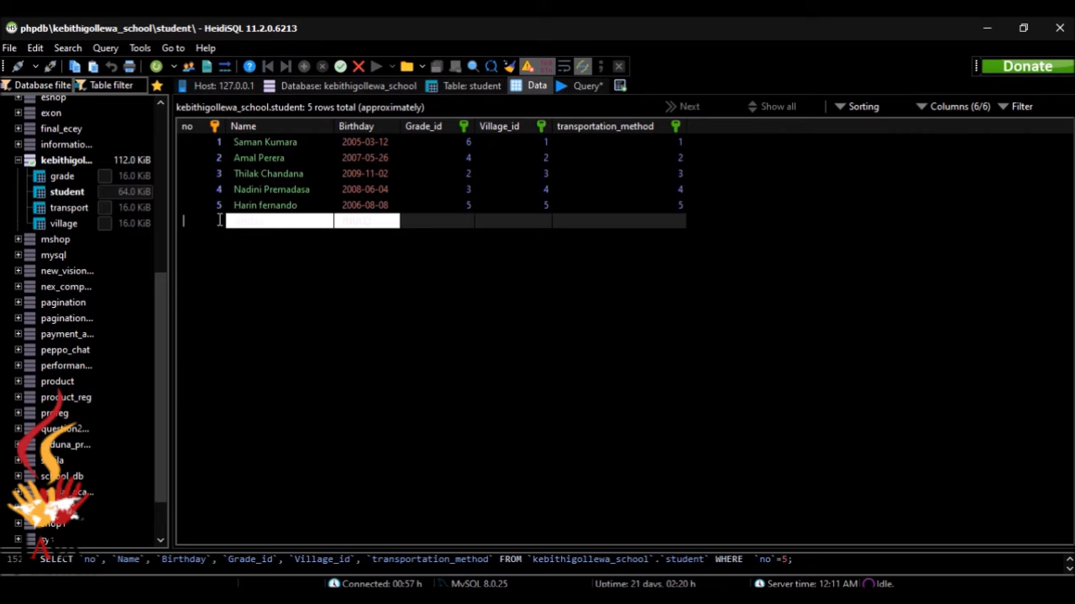
text(6)
click(307, 218)
text(Sit)
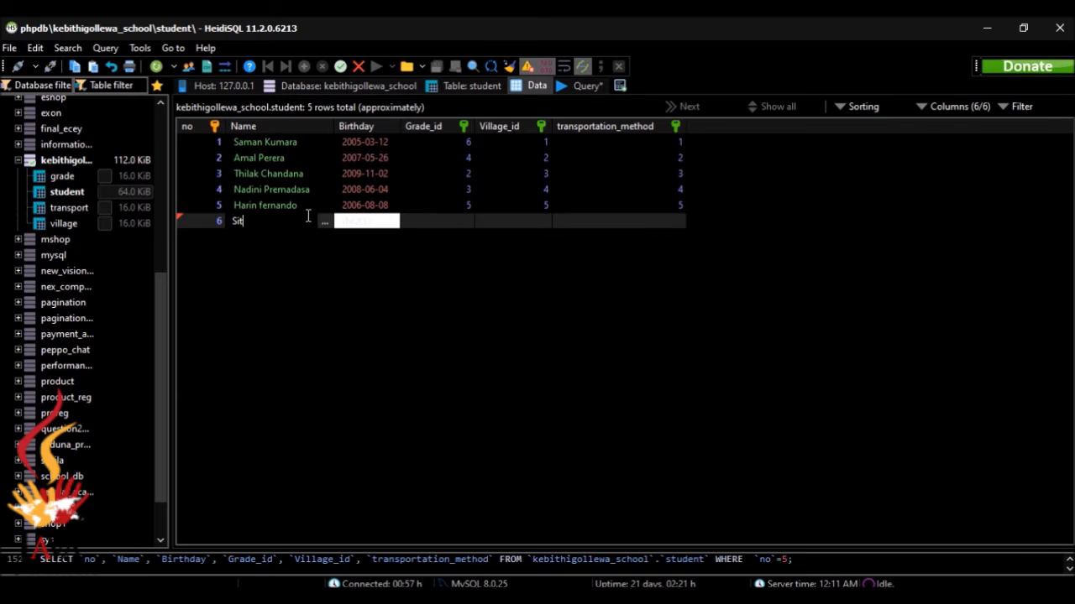
text(ha Kanchana)
click(372, 223)
key(BackSpace)
key(BackSpace)
key(BackSpace)
key(BackSpace)
key(BackSpace)
key(BackSpace)
key(BackSpace)
key(BackSpace)
key(BackSpace)
key(BackSpace)
text(2010-)
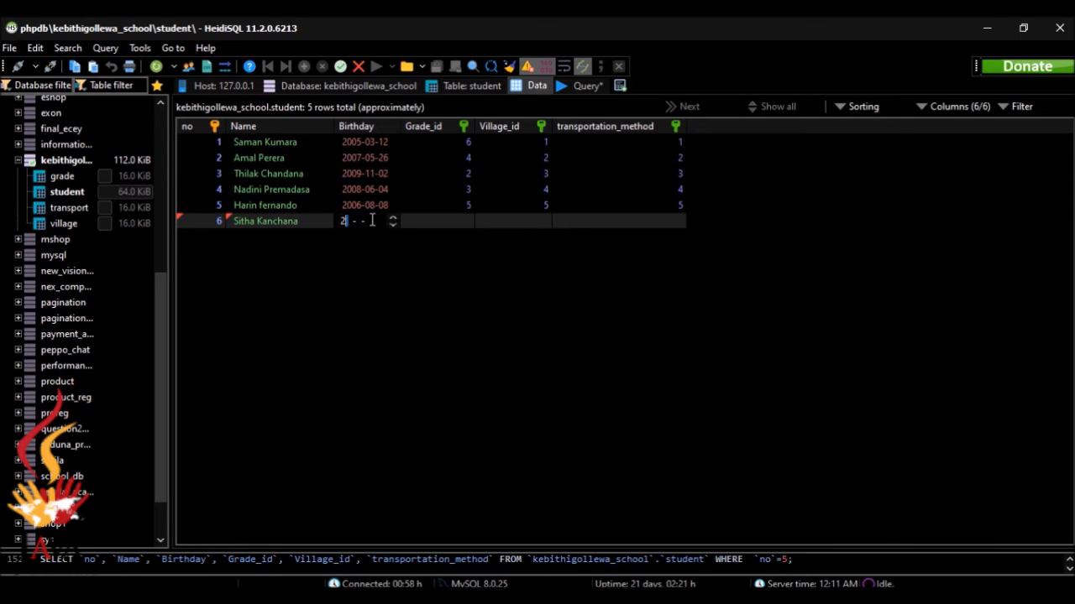
text(10-30)
key(alt+Tab)
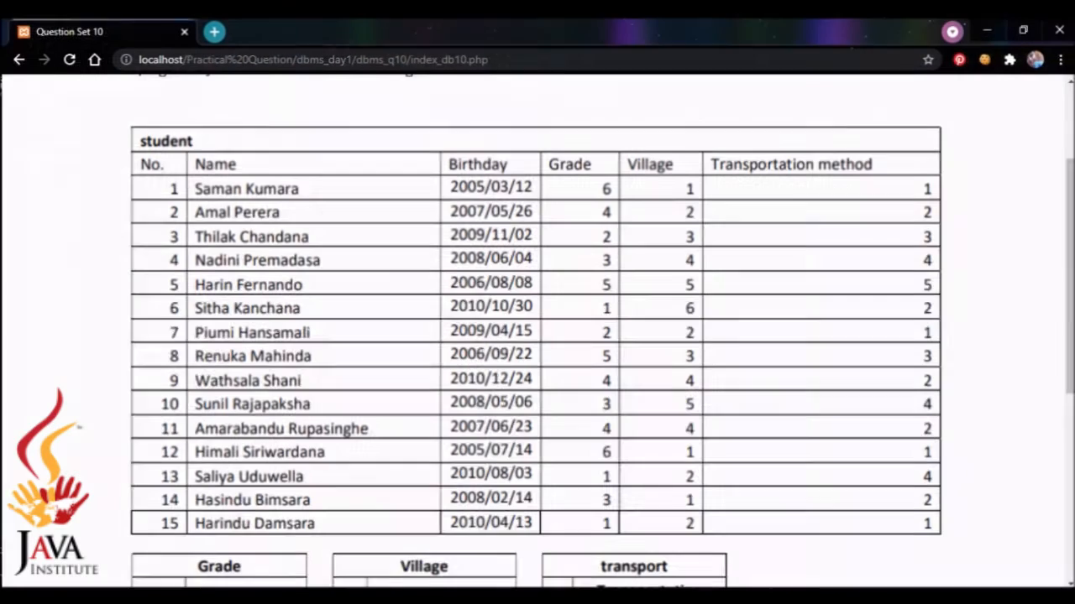
key(alt+Tab)
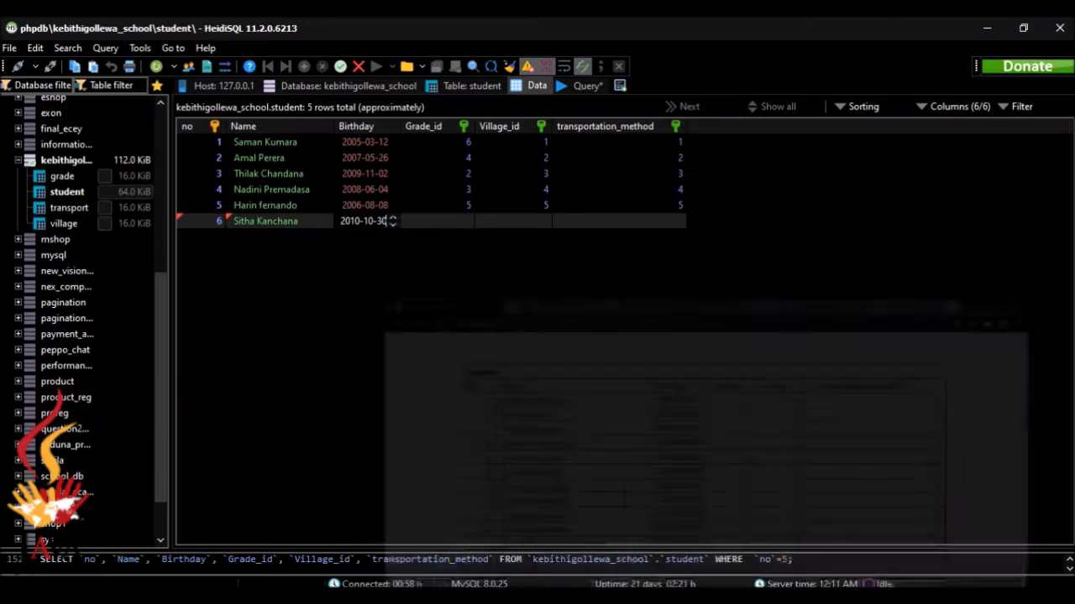
Set row 6 to grade 1, village 6: Palugaswewa and transport 2: foot
double_click(456, 227)
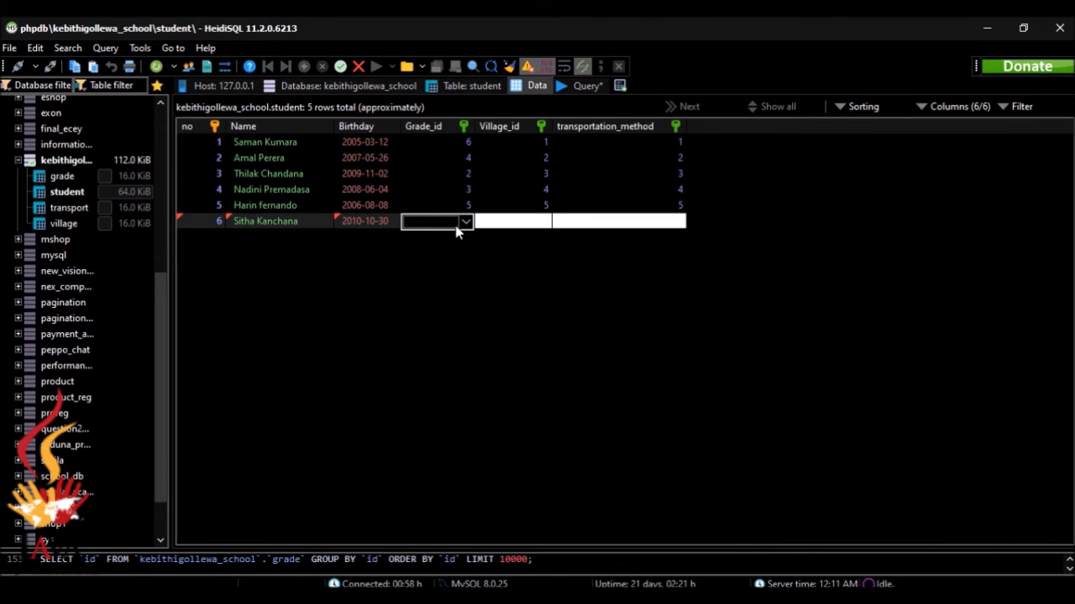
click(466, 223)
click(450, 242)
click(537, 222)
click(541, 222)
click(542, 222)
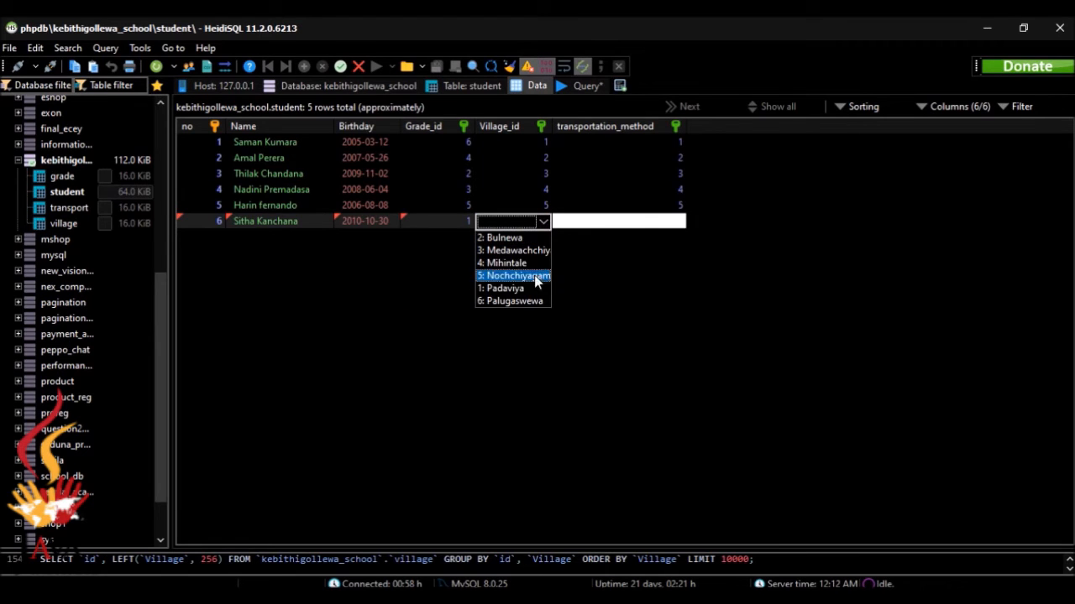
click(534, 288)
click(543, 223)
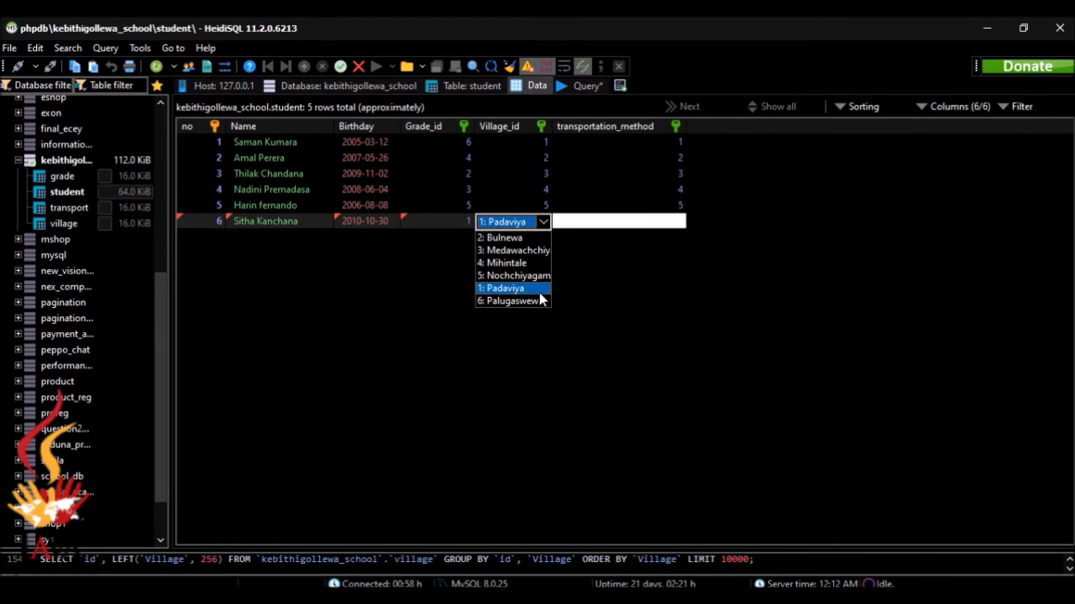
click(539, 301)
click(628, 223)
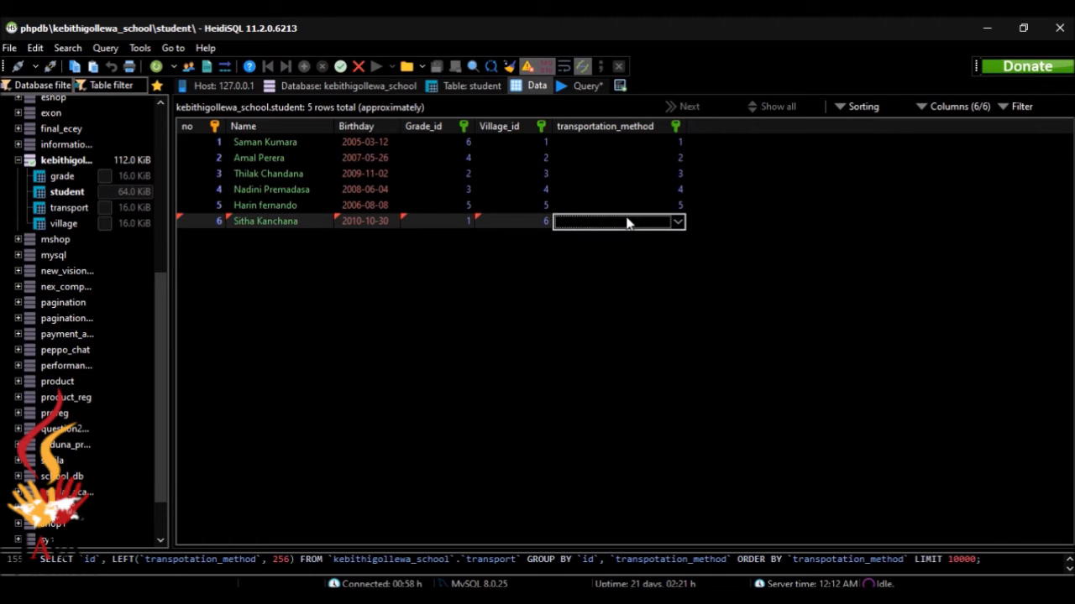
click(677, 222)
click(654, 265)
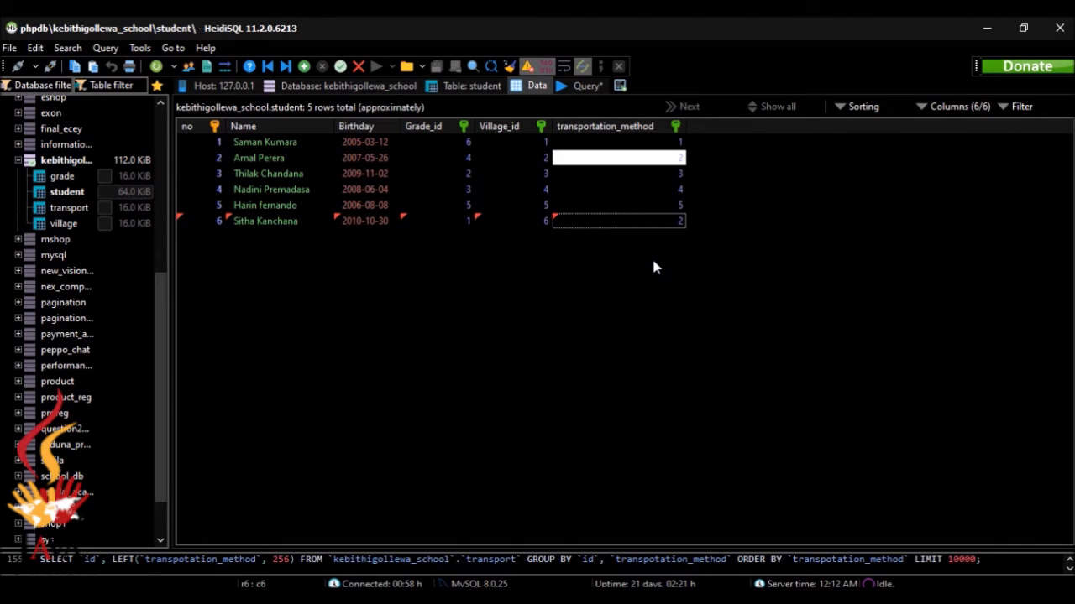
key(alt+Tab)
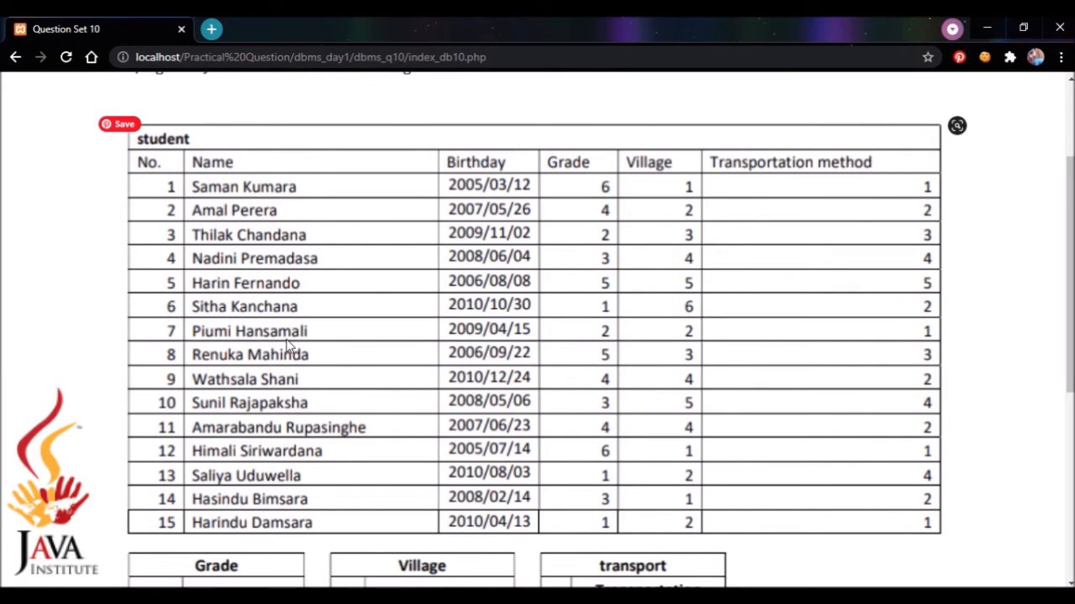
key(alt+Tab)
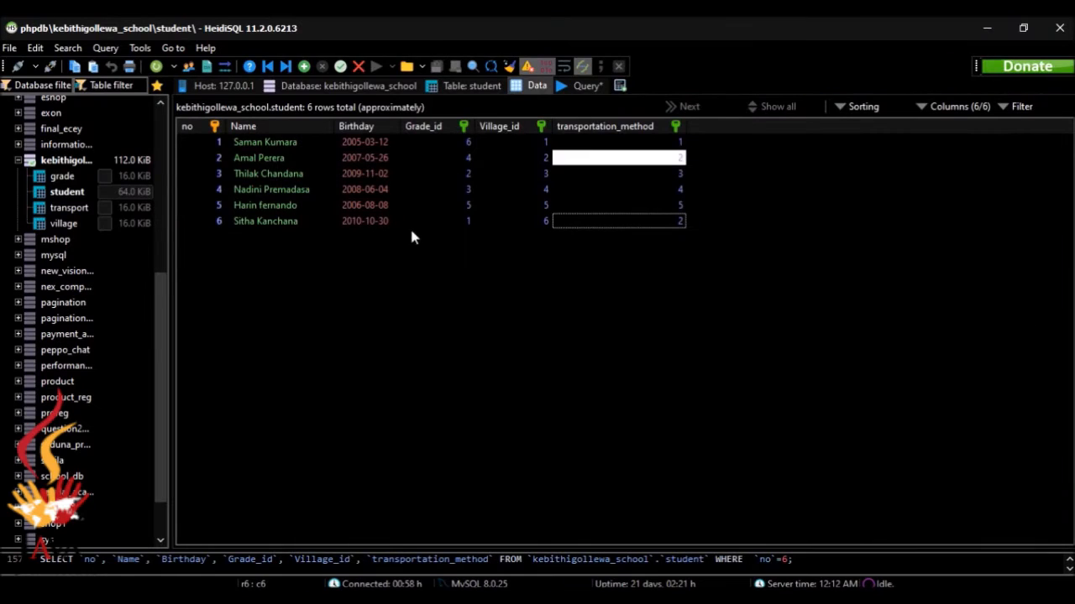
Add a new student row with number 7 and the student's name
click(304, 67)
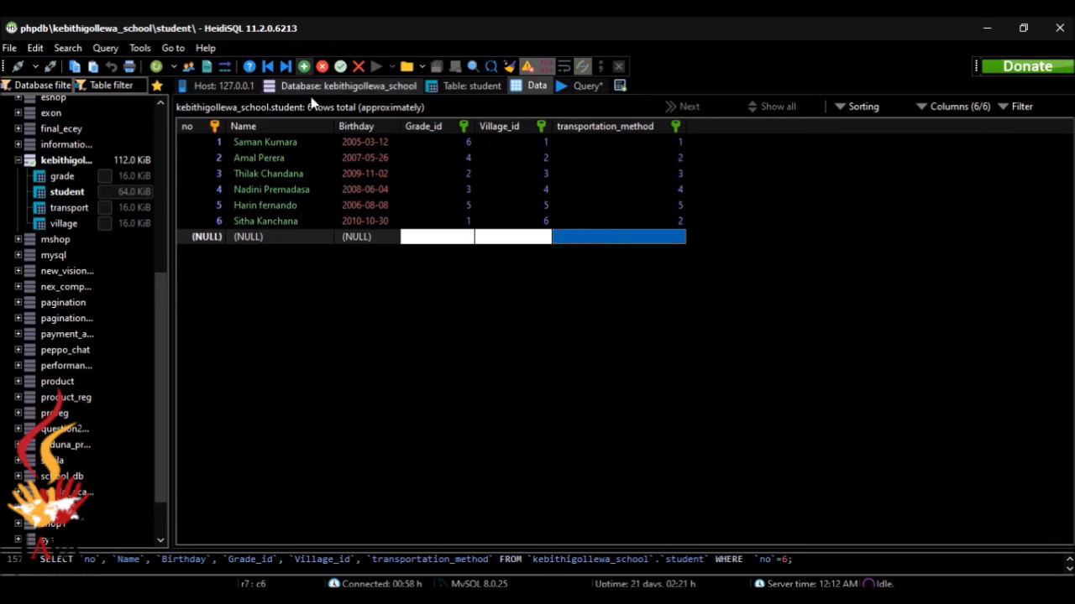
click(228, 238)
text(7)
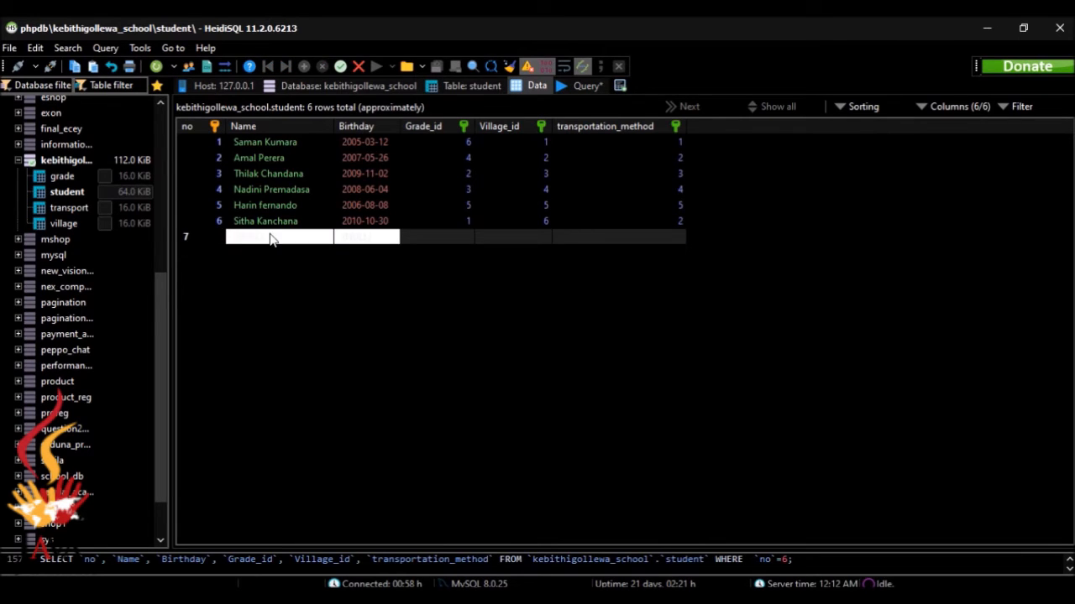
click(270, 239)
text(Pium)
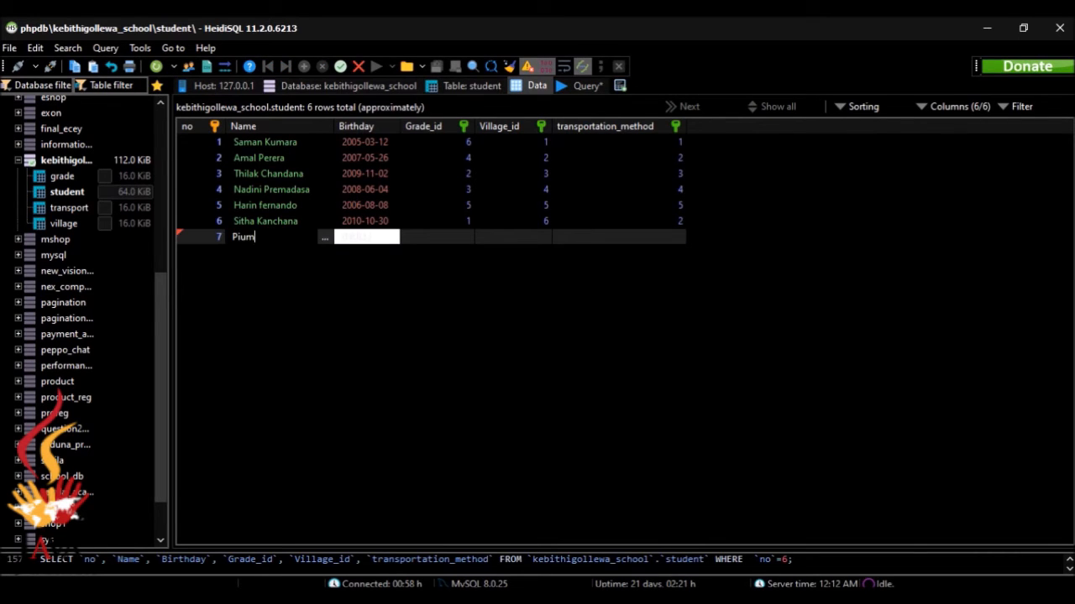
text(i Hansamali)
key(alt+Tab)
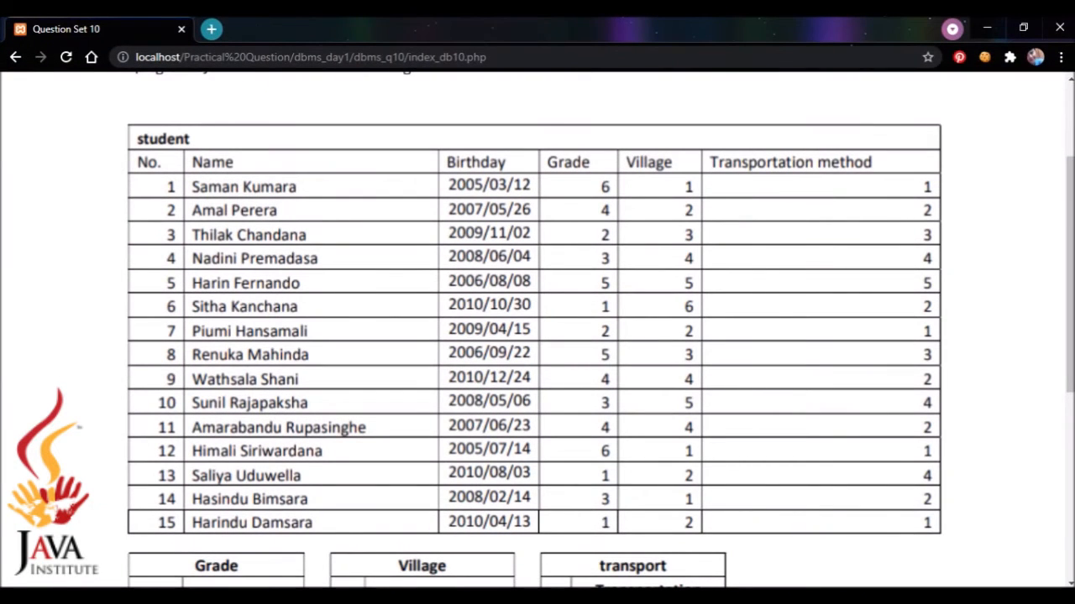
key(alt+Tab)
Set row 7's birthday to 2009-04-15
click(366, 238)
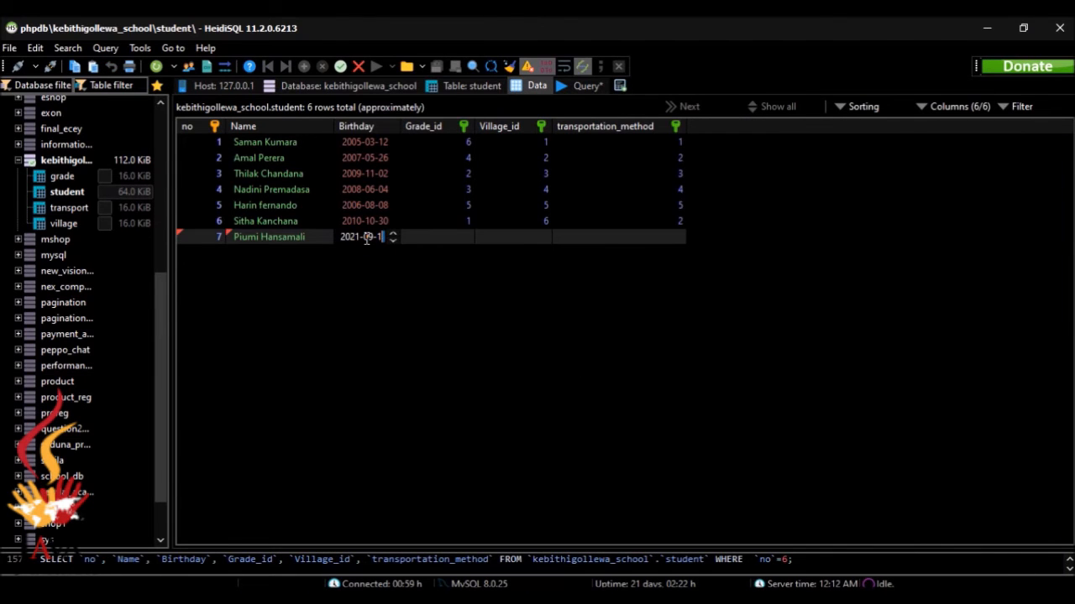
key(BackSpace)
key(BackSpace)
key(BackSpace)
key(BackSpace)
key(BackSpace)
key(BackSpace)
key(BackSpace)
text(2009/0)
text(4/1)
text(5)
key(alt+Tab)
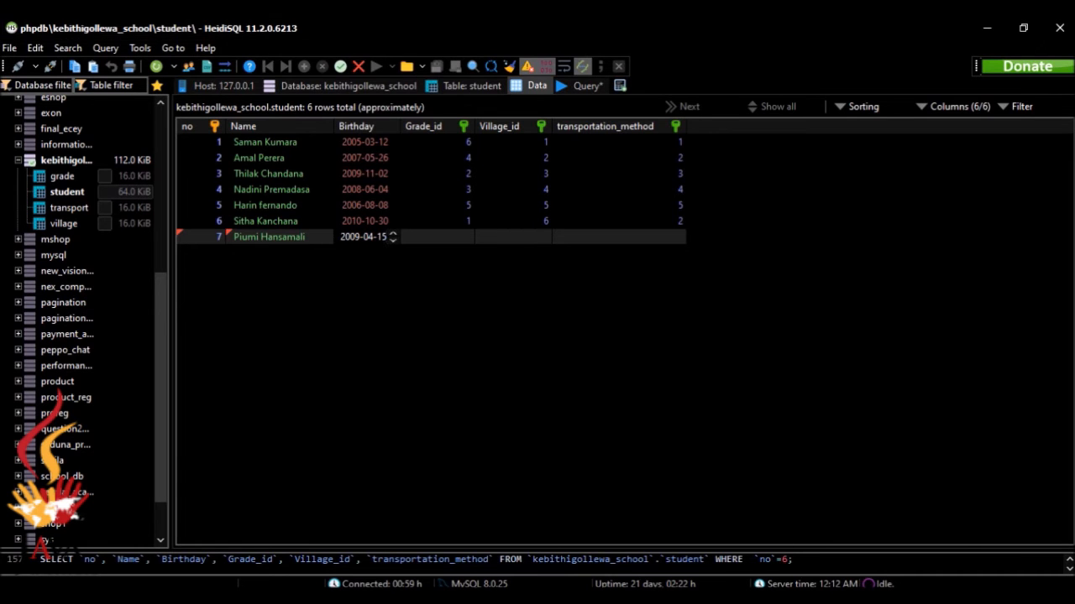
key(alt+Tab)
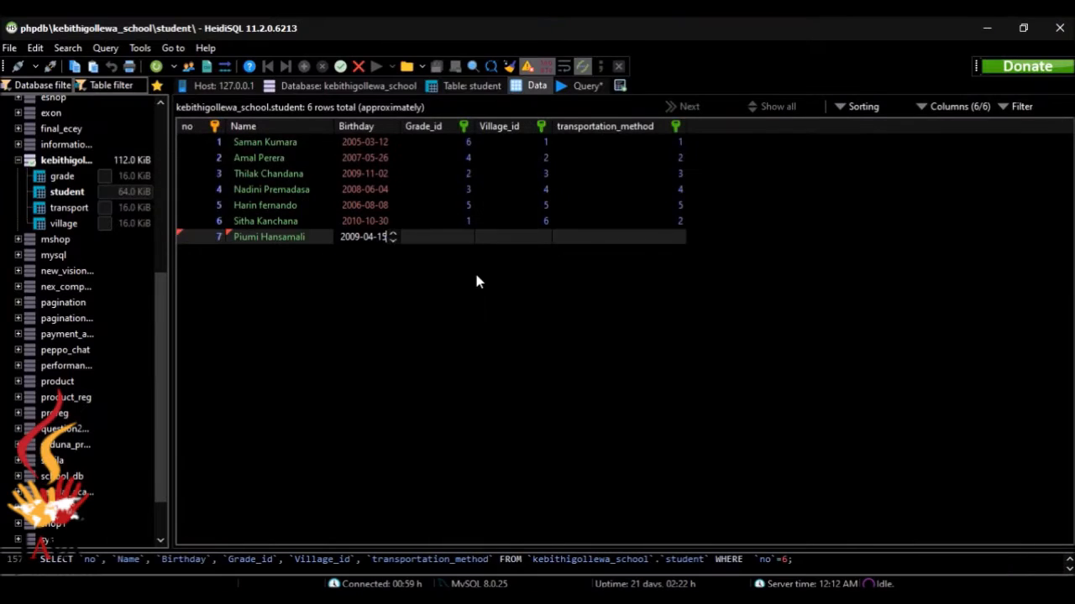
Give row 7 grade 2, village 2 (Bulnewa) and transport 1 (bus), and save it
click(453, 241)
click(466, 237)
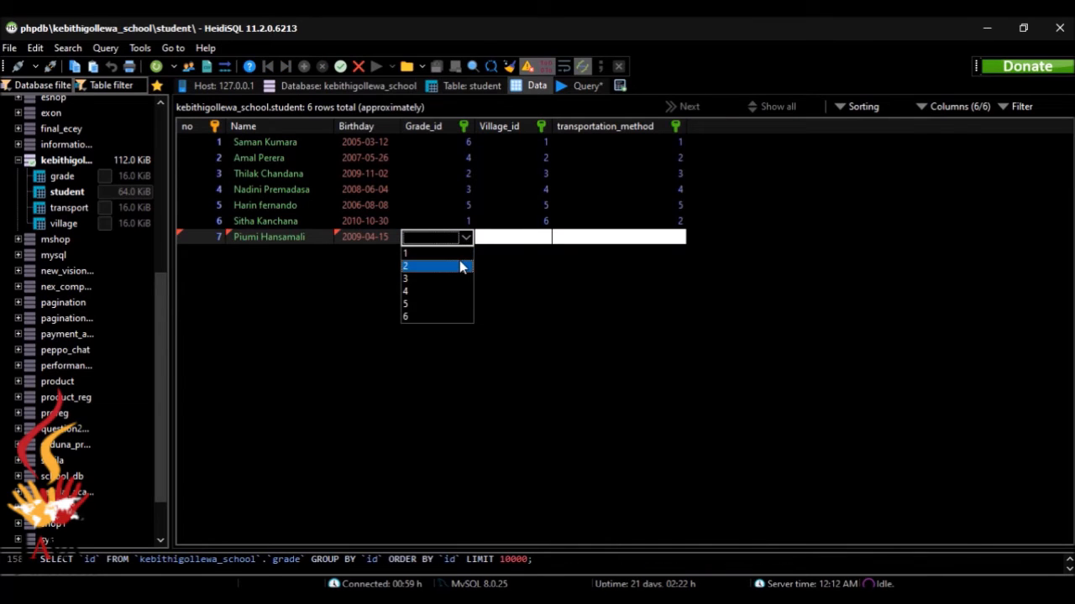
click(459, 261)
click(529, 238)
click(543, 237)
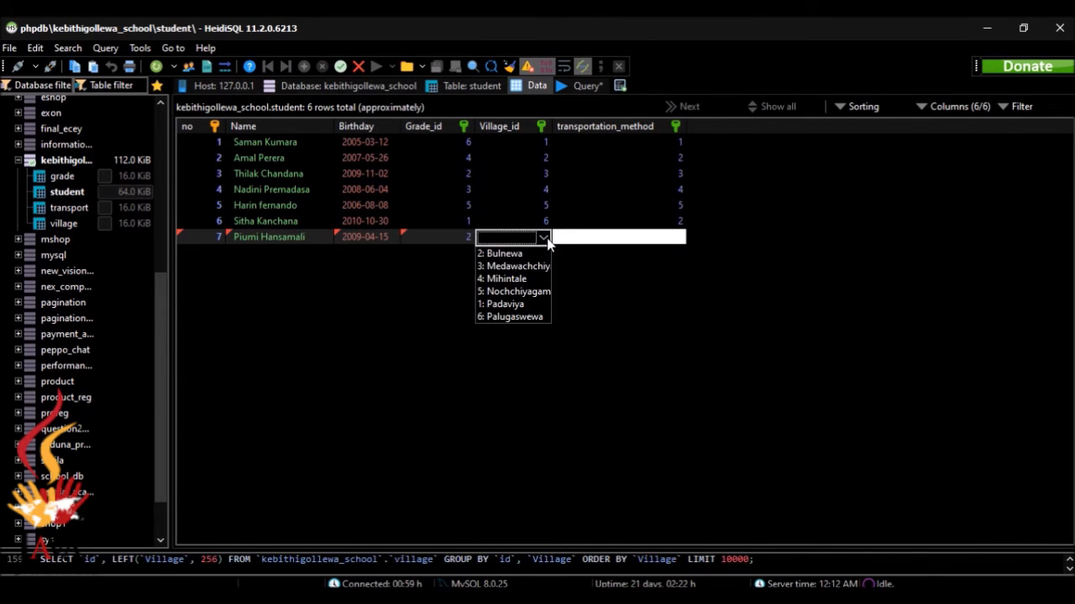
click(546, 252)
click(595, 239)
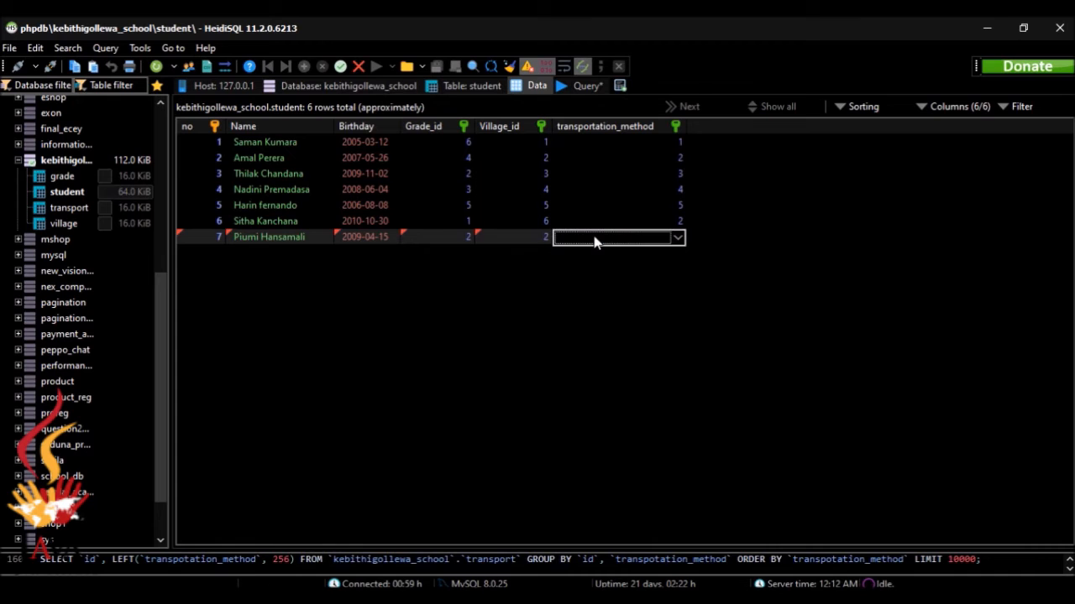
click(676, 238)
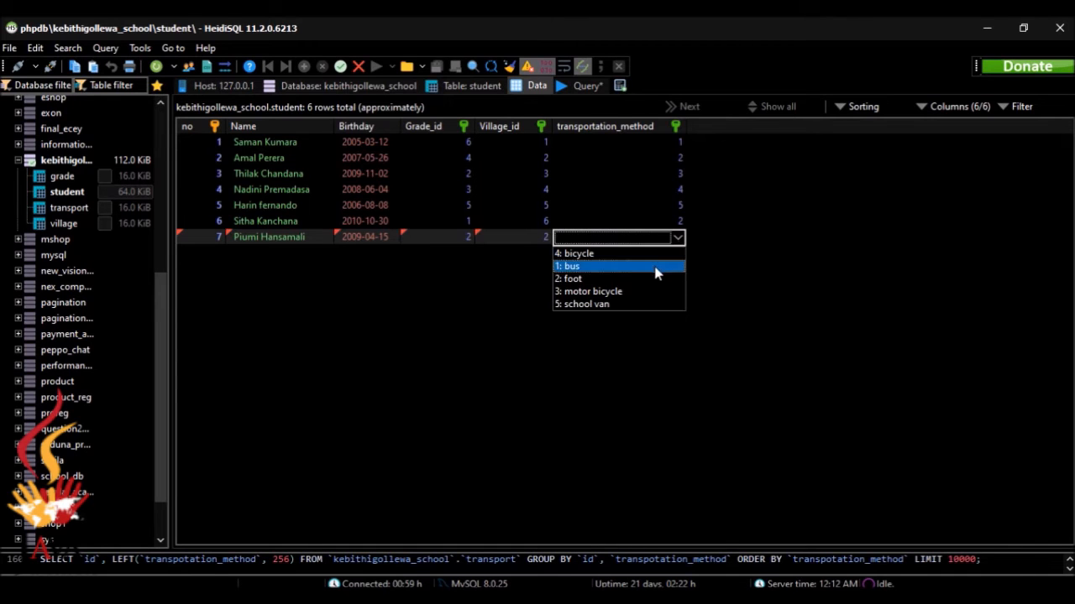
click(663, 266)
click(697, 301)
key(alt+Tab)
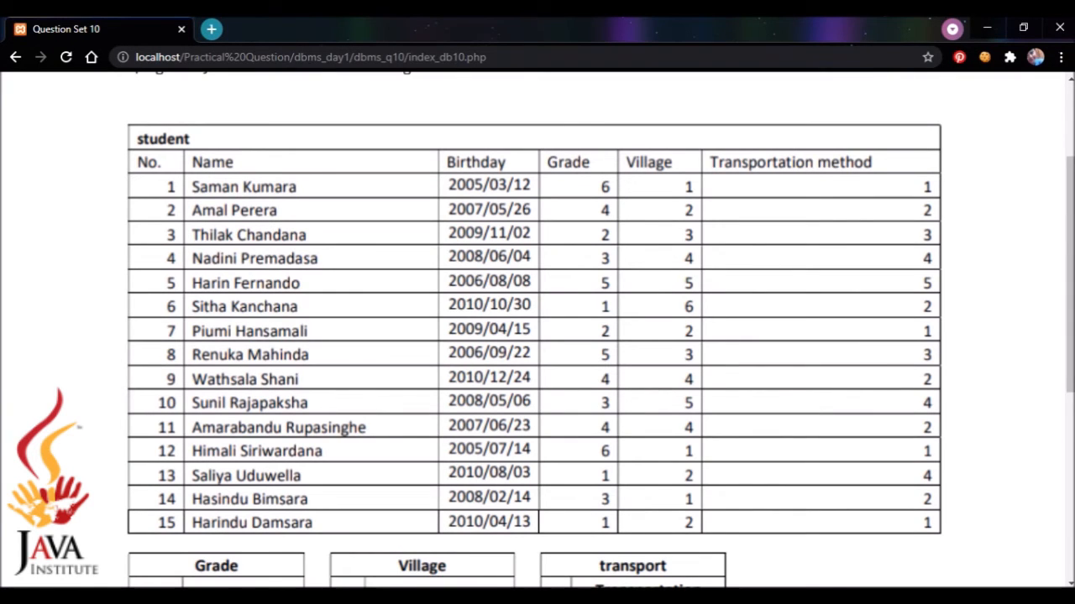
key(alt+Tab)
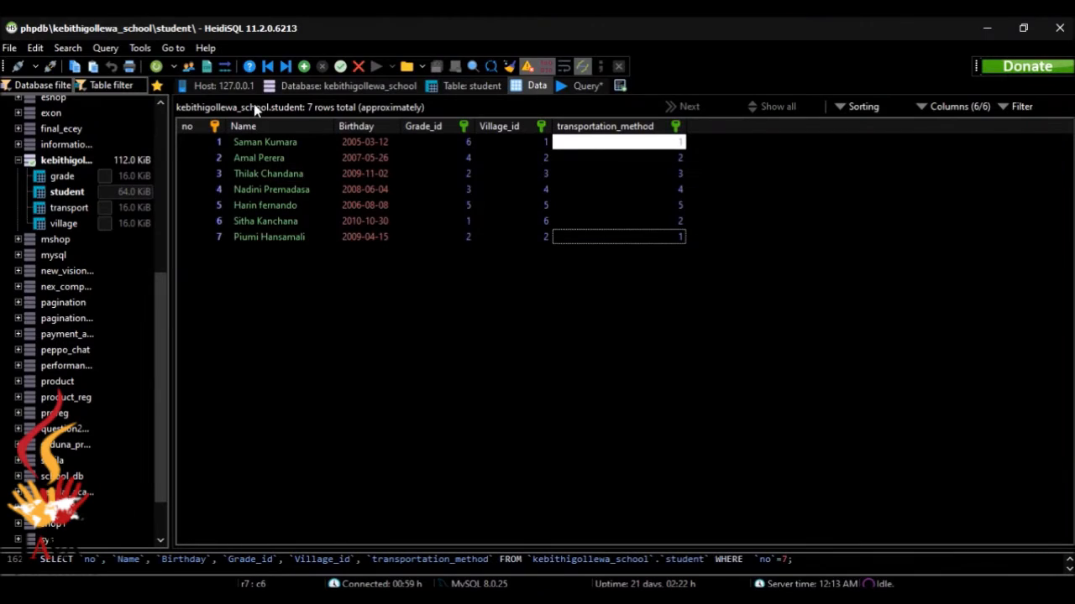
key(Insert)
Enter number 8 and the student's name in the new row
click(219, 252)
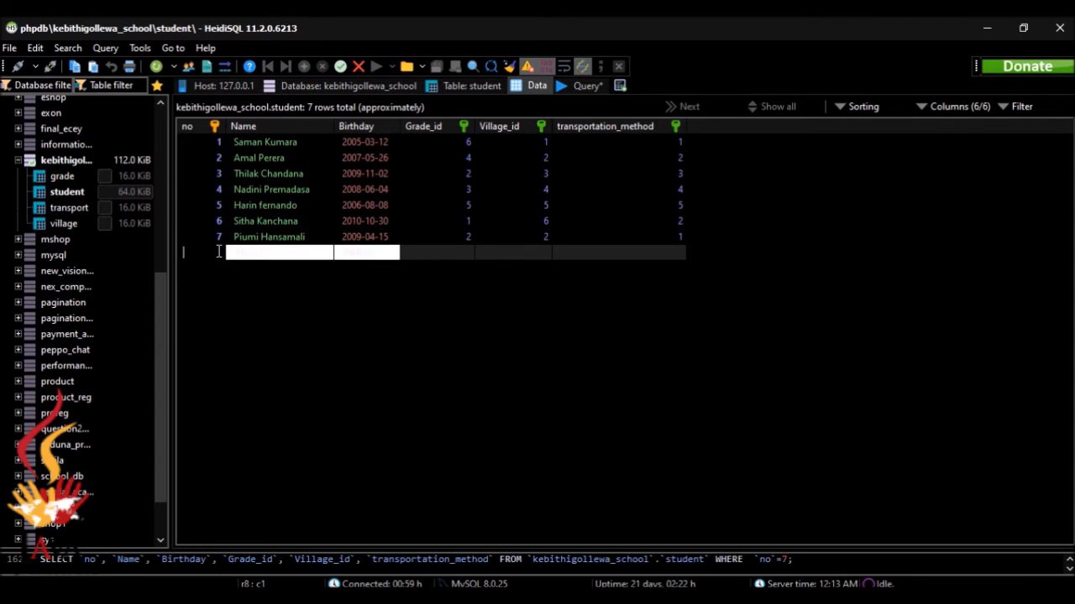
text(8)
click(254, 255)
text(R)
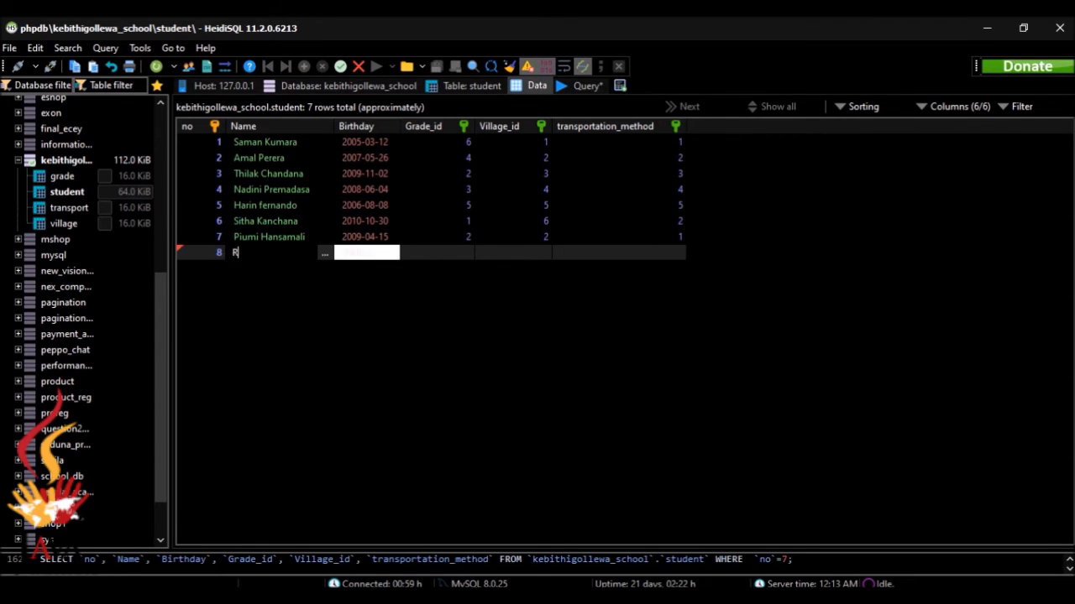
text(enuk)
text(Mahinda)
key(alt+Tab)
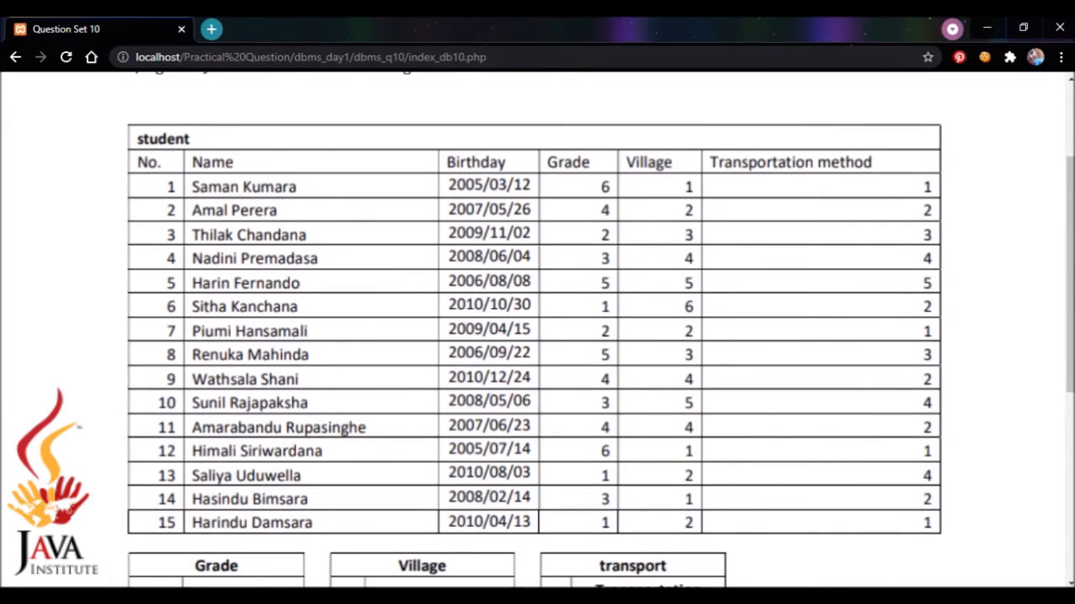
key(alt+Tab)
Set row 8's birthday to 2006-09-22 and grade to 5
double_click(368, 256)
key(BackSpace)
key(BackSpace)
key(BackSpace)
key(BackSpace)
key(BackSpace)
key(BackSpace)
key(BackSpace)
key(BackSpace)
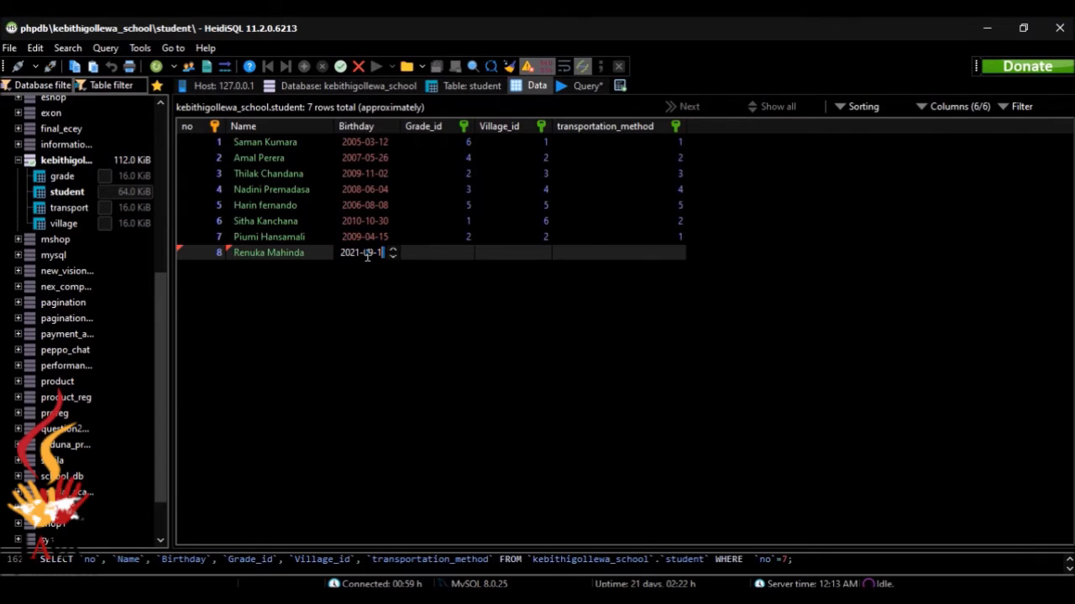
text(2006)
text(09)
text(22)
key(alt+Tab)
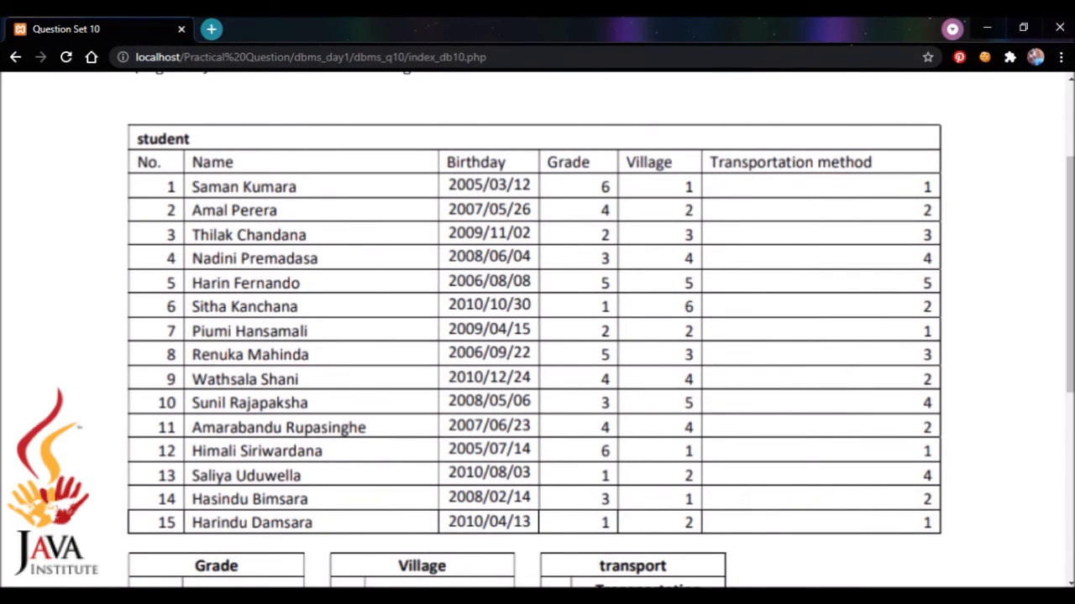
key(alt+Tab)
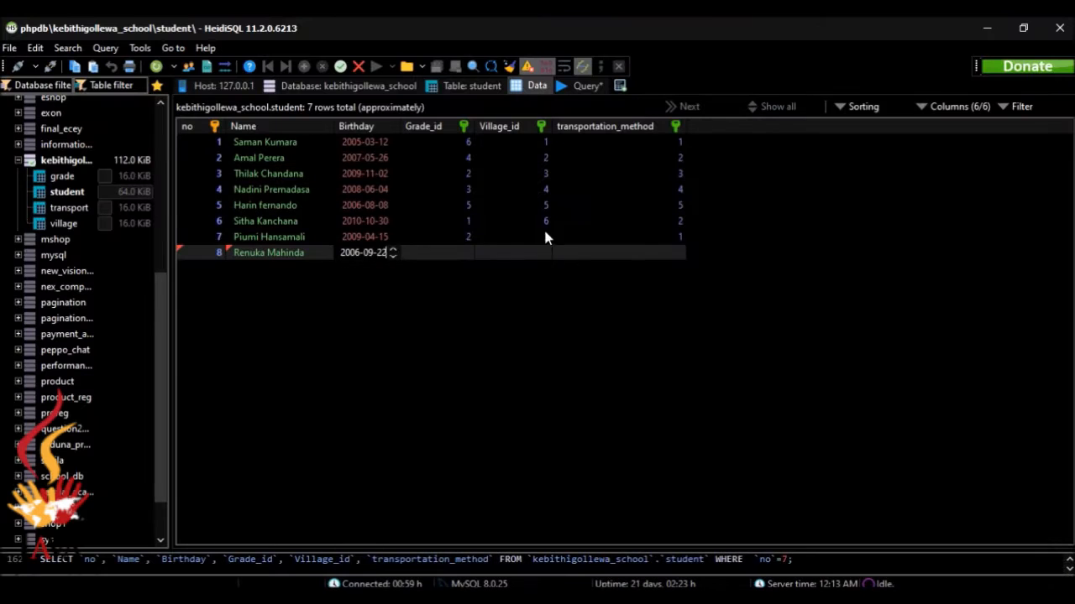
click(461, 259)
click(465, 254)
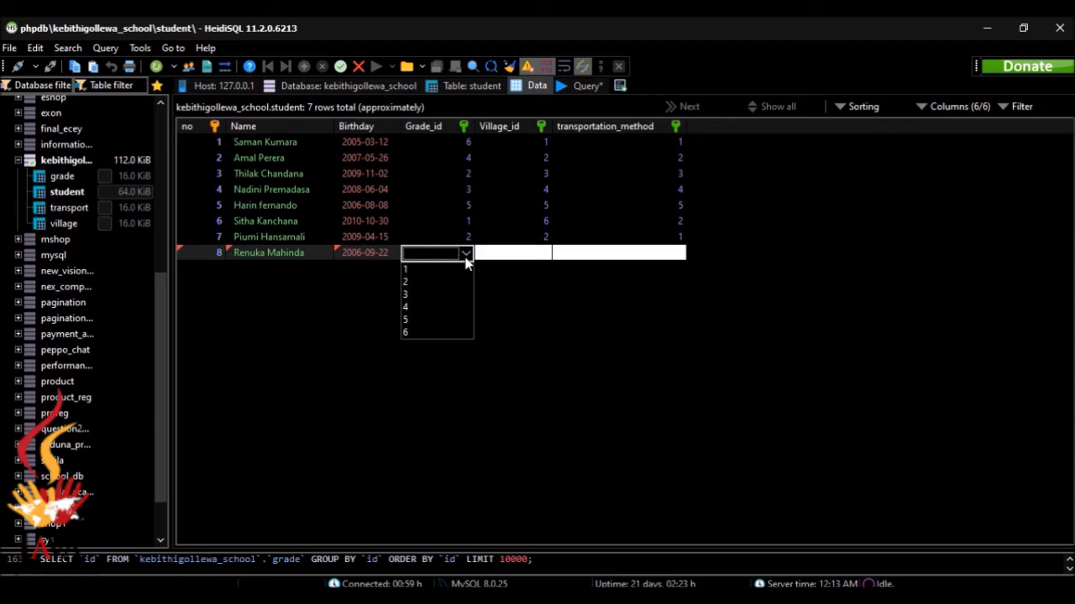
click(448, 324)
Set row 8's village to 3 (Medawachchiya) and transport to 3 (motor bicycle)
click(535, 254)
click(543, 253)
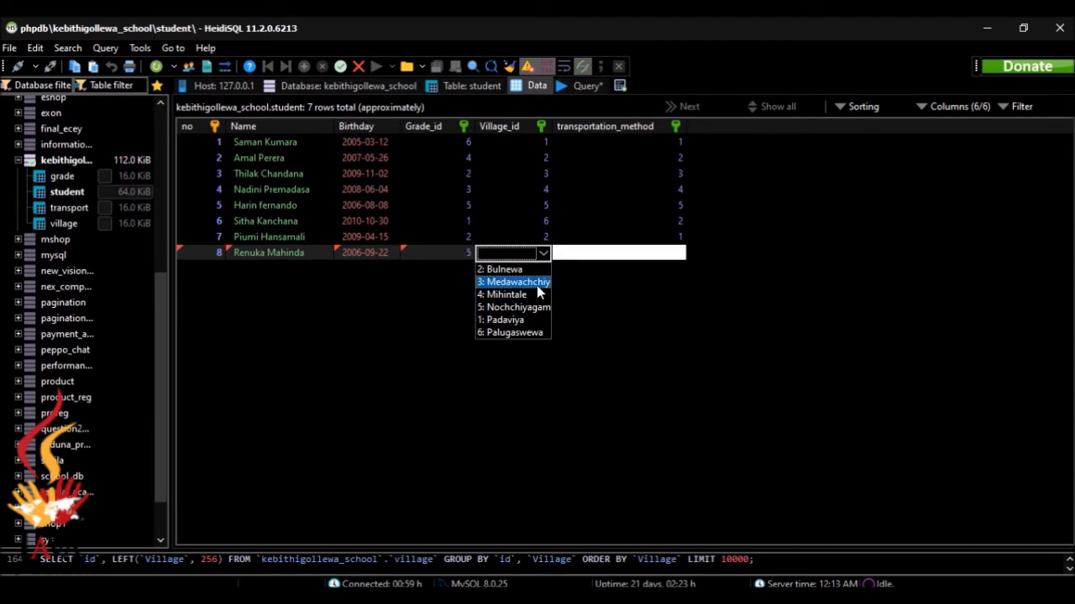
click(535, 282)
click(618, 253)
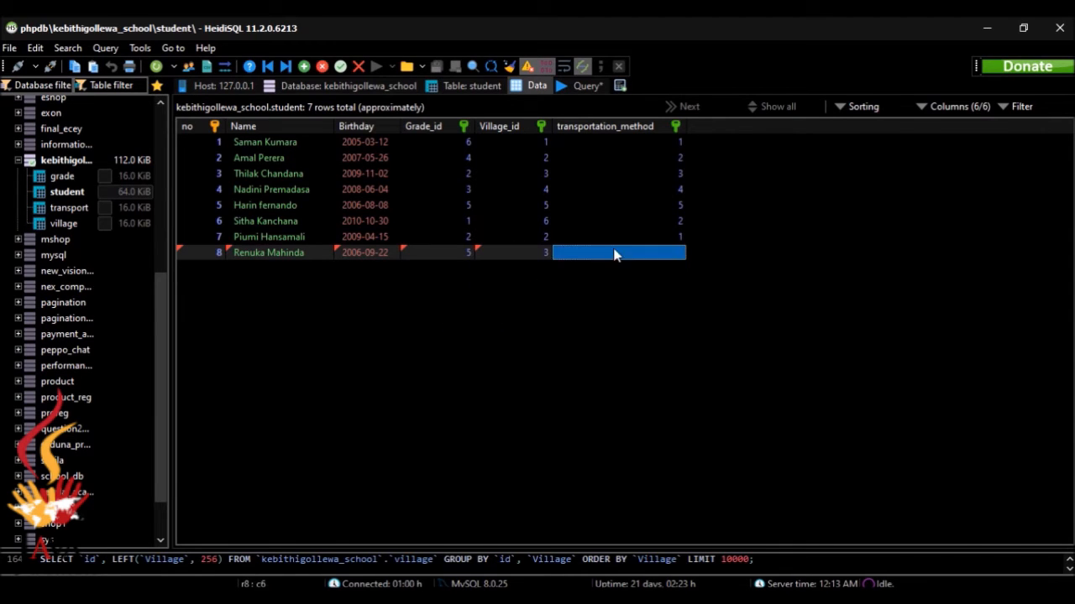
click(678, 253)
click(672, 308)
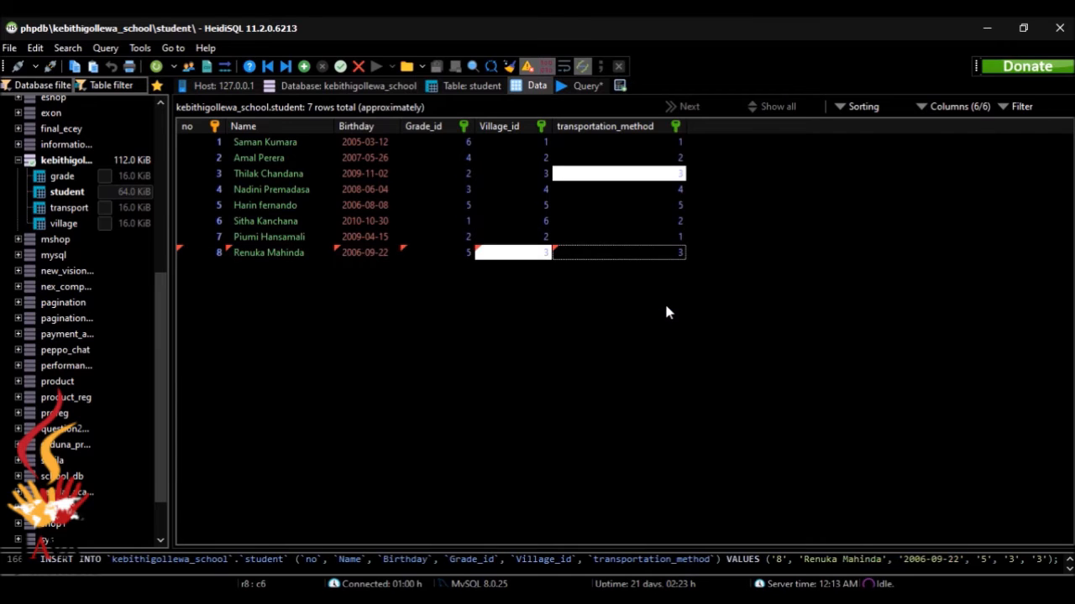
key(alt+Tab)
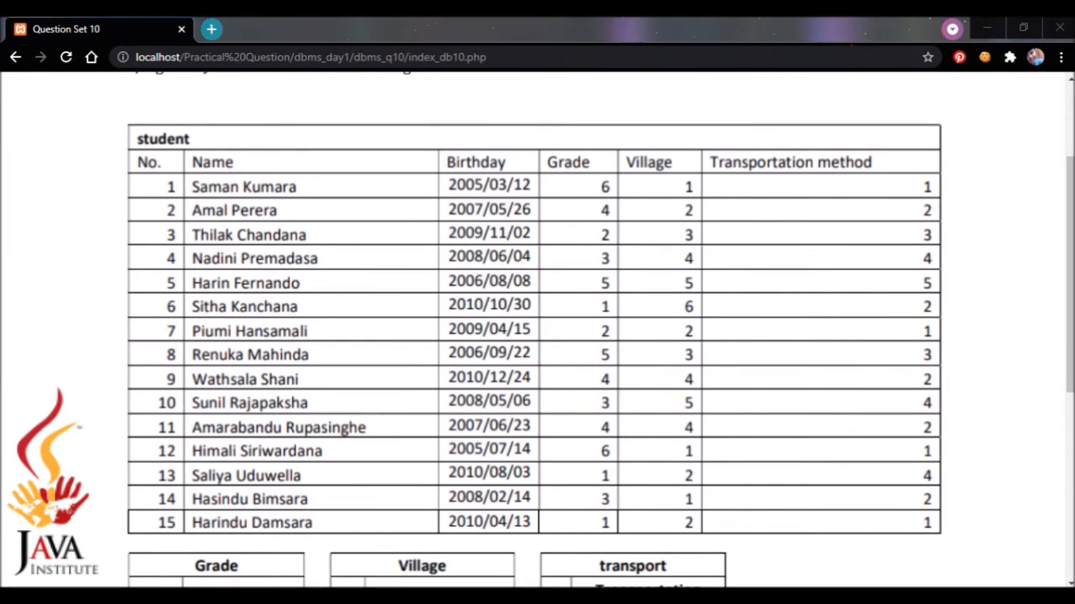
key(alt+Tab)
Add a new student row with number 9 and the student's name
click(304, 66)
click(216, 270)
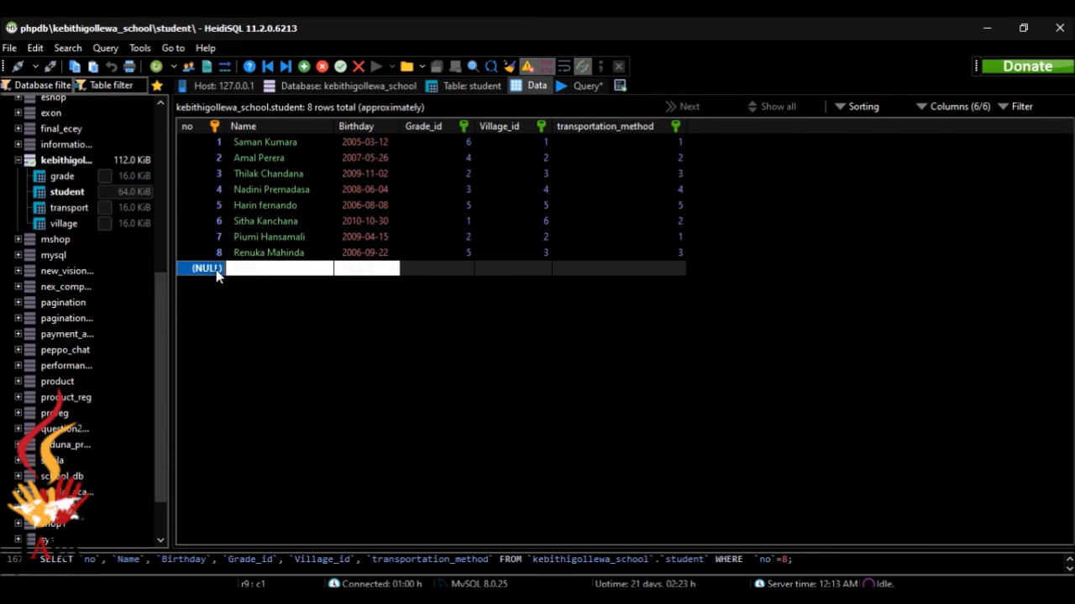
click(216, 269)
text(9)
key(Tab)
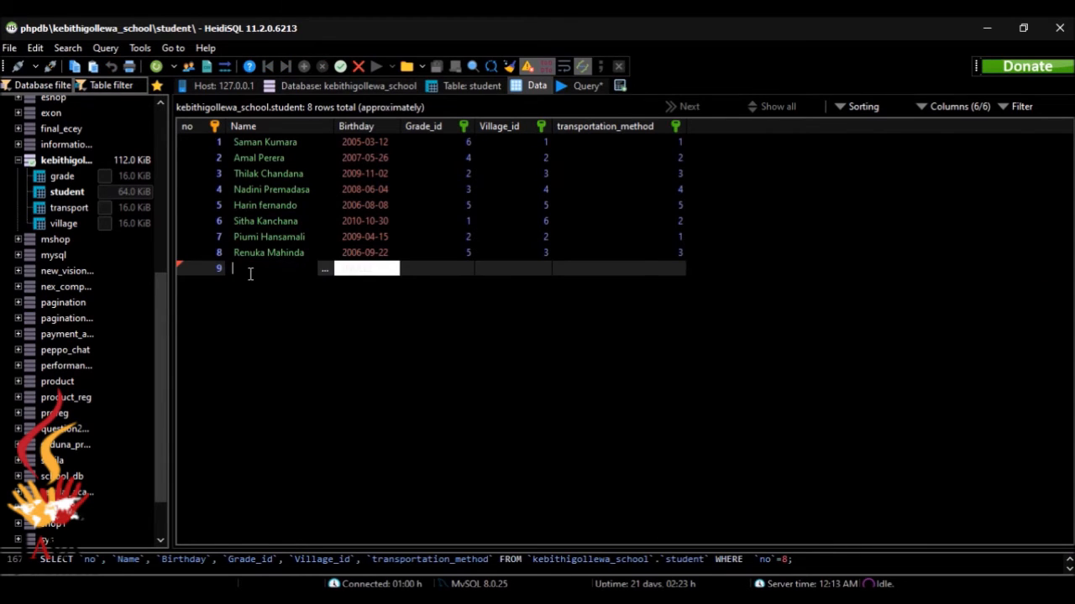
text(Wathsala Shani)
key(alt+Tab)
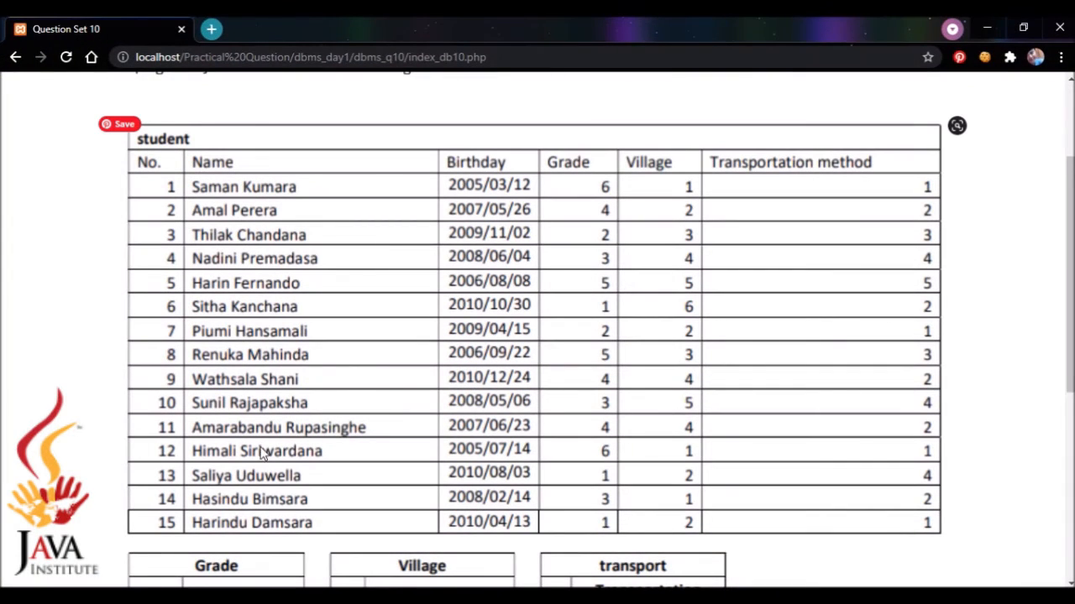
key(alt+Tab)
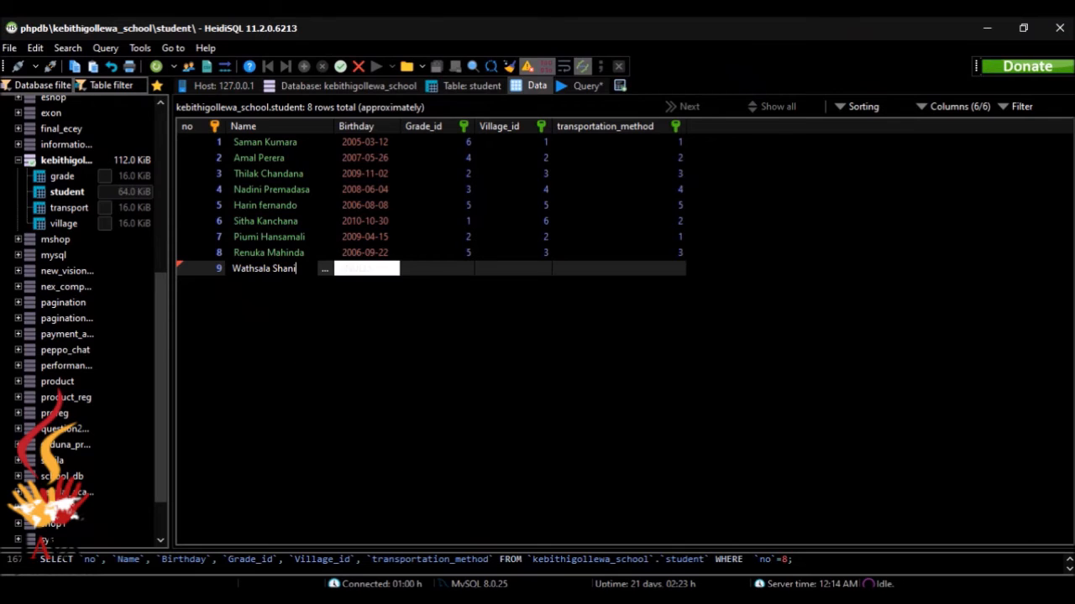
Set row 9's birthday to 2010-12-24 and grade to 4
click(390, 267)
key(Delete)
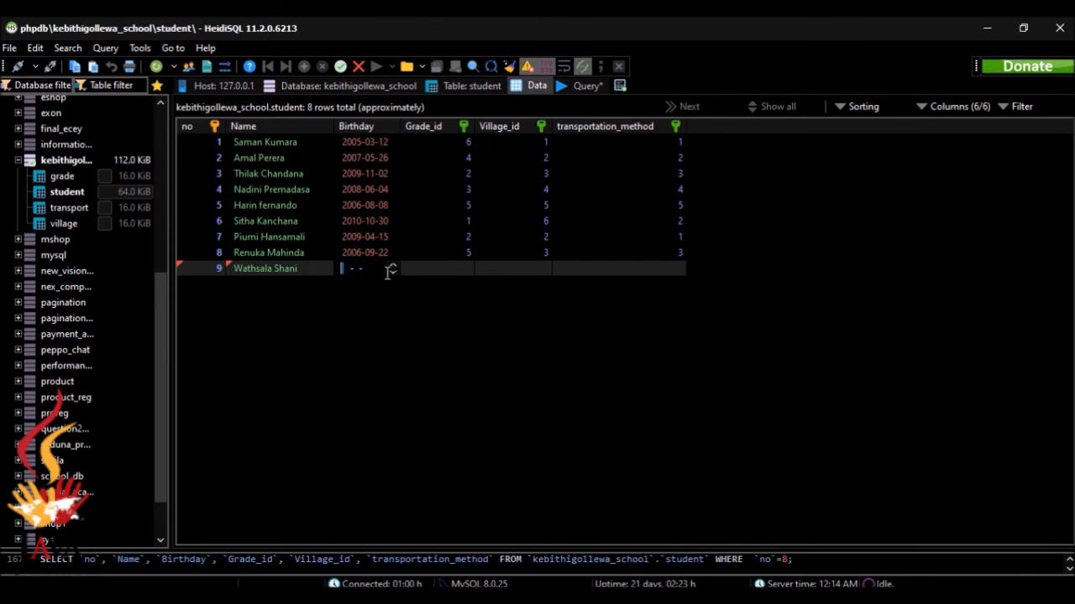
text(20101224)
key(alt+Tab)
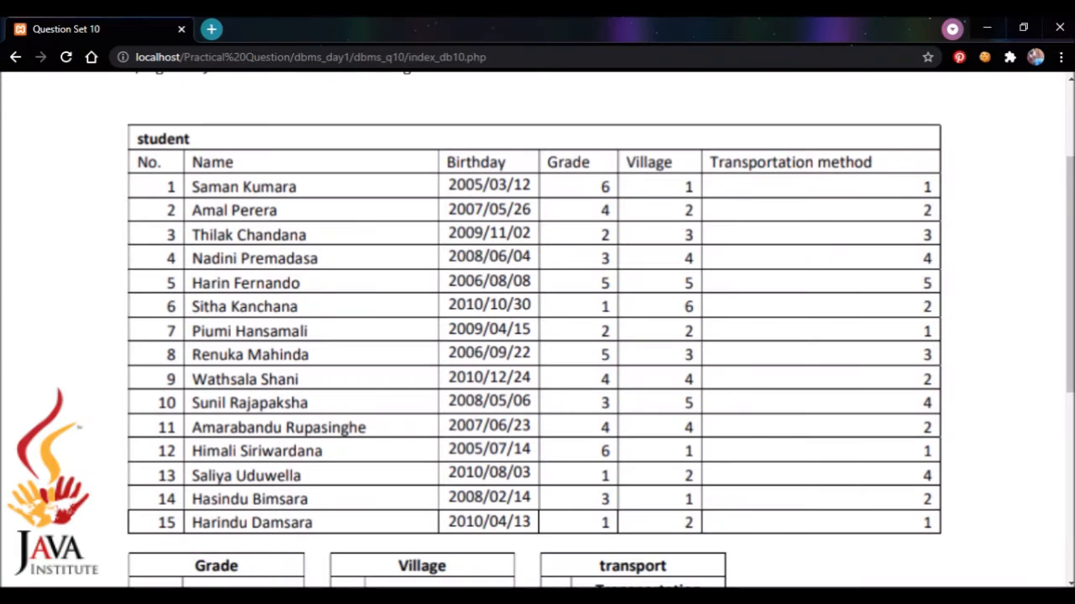
key(alt+Tab)
key(alt+Tab)
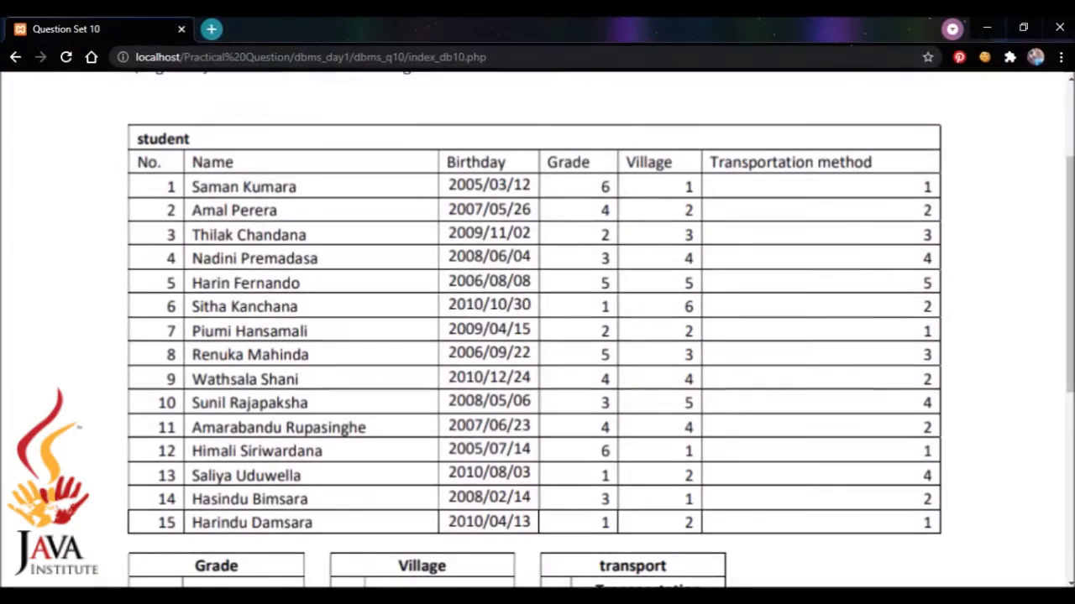
key(alt+Tab)
click(444, 270)
click(449, 272)
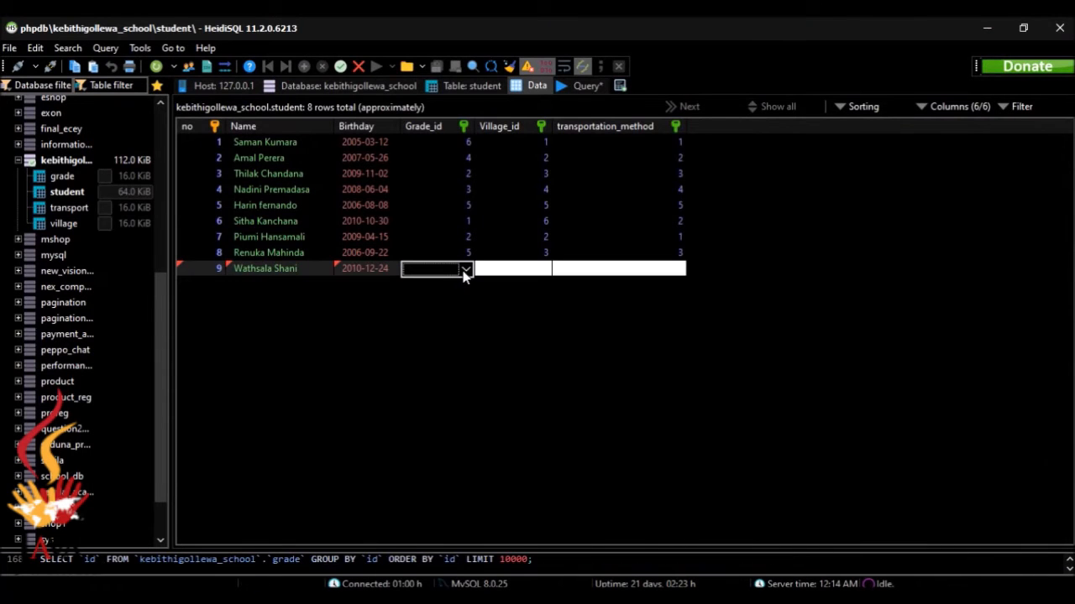
click(465, 270)
click(447, 323)
Give row 9 village 4 (Mihintale) and transport 2 (foot), and save it
click(529, 277)
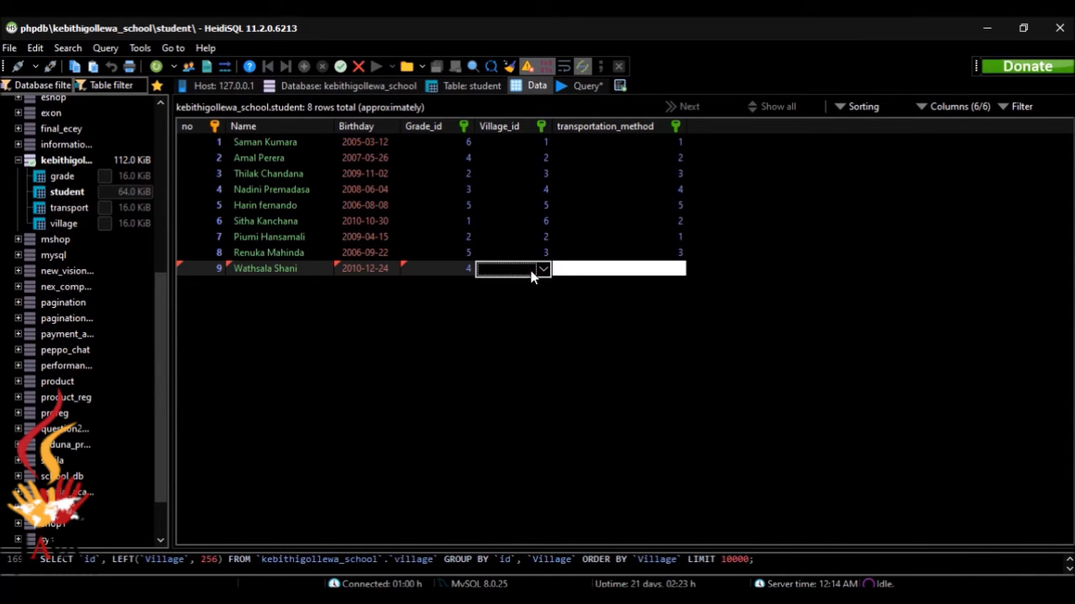
click(543, 270)
click(541, 310)
click(638, 268)
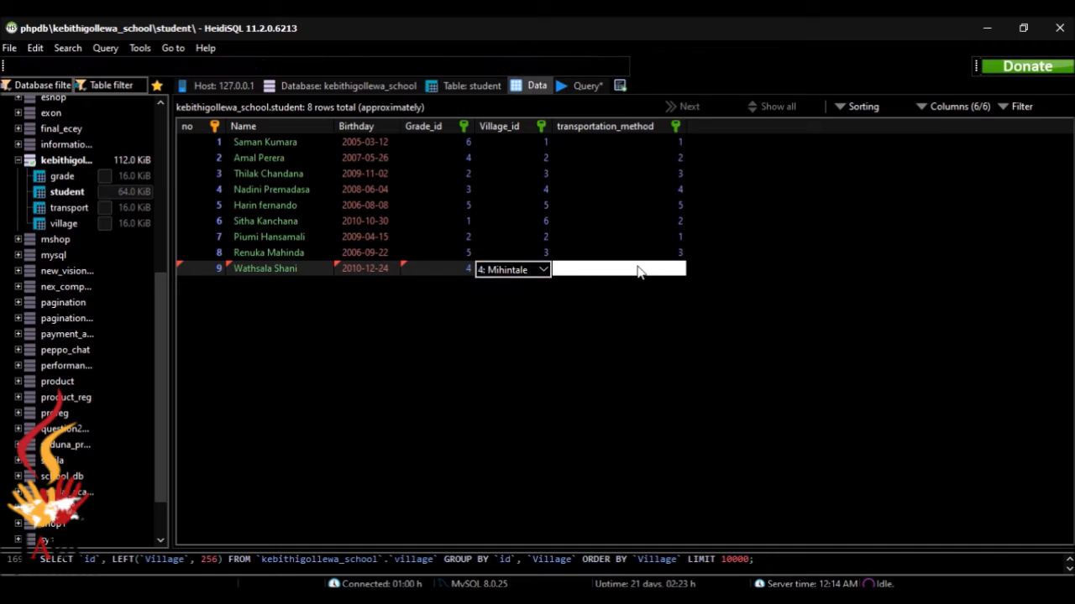
click(676, 270)
click(645, 311)
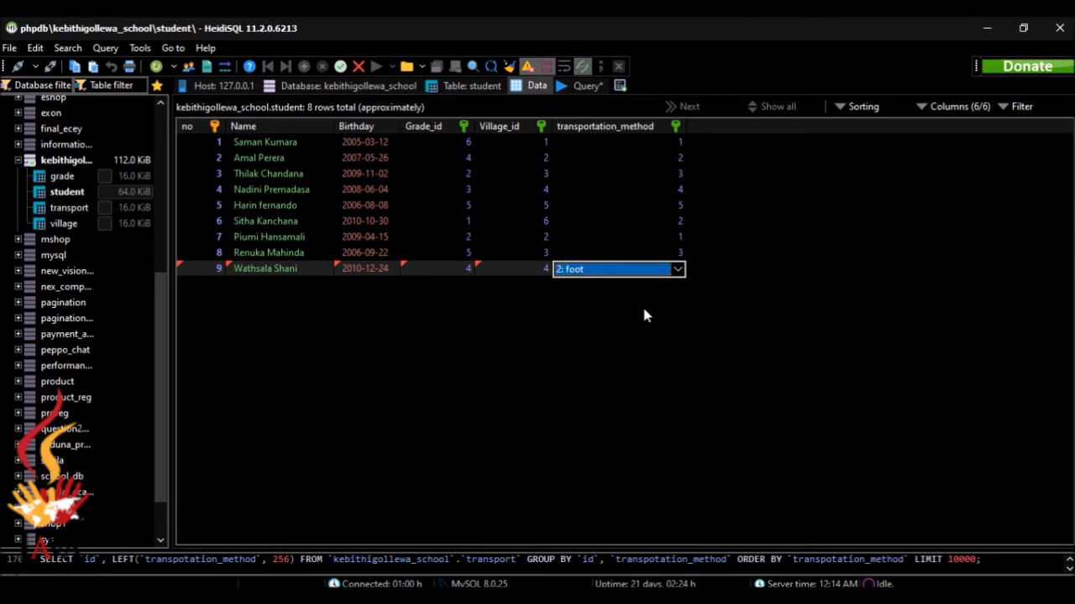
key(Return)
click(306, 67)
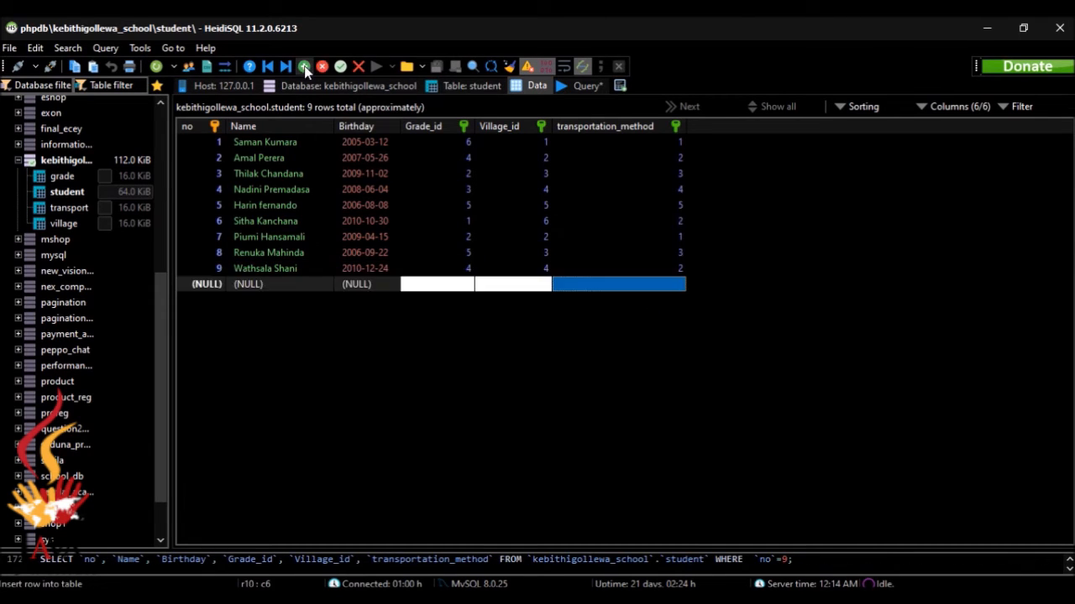
Enter number 10 and the student's name, correcting the name's last letter
key(alt+Tab)
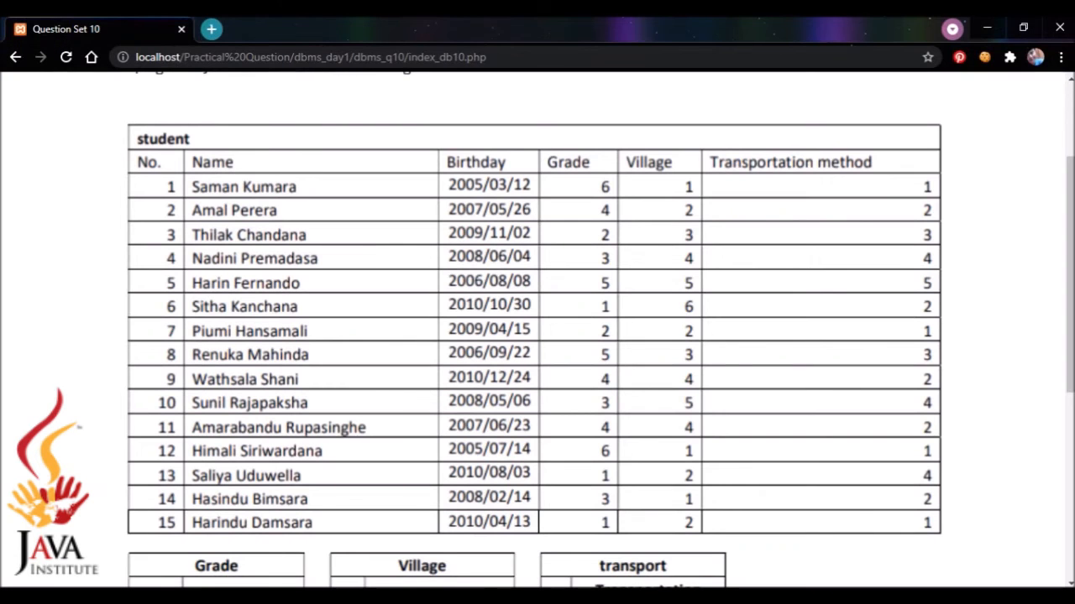
key(alt+Tab)
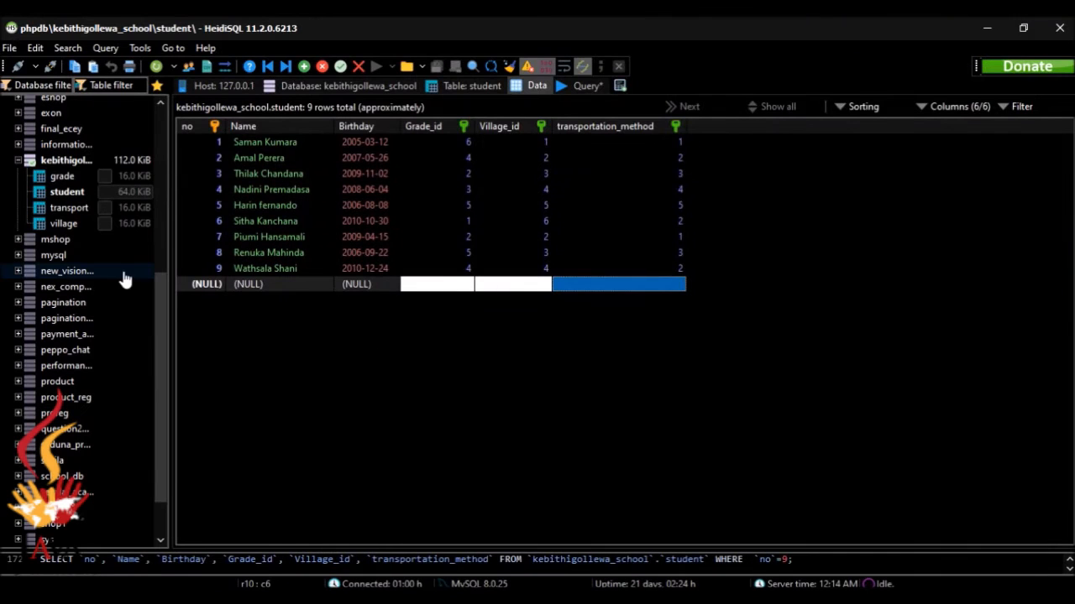
double_click(210, 285)
text(10)
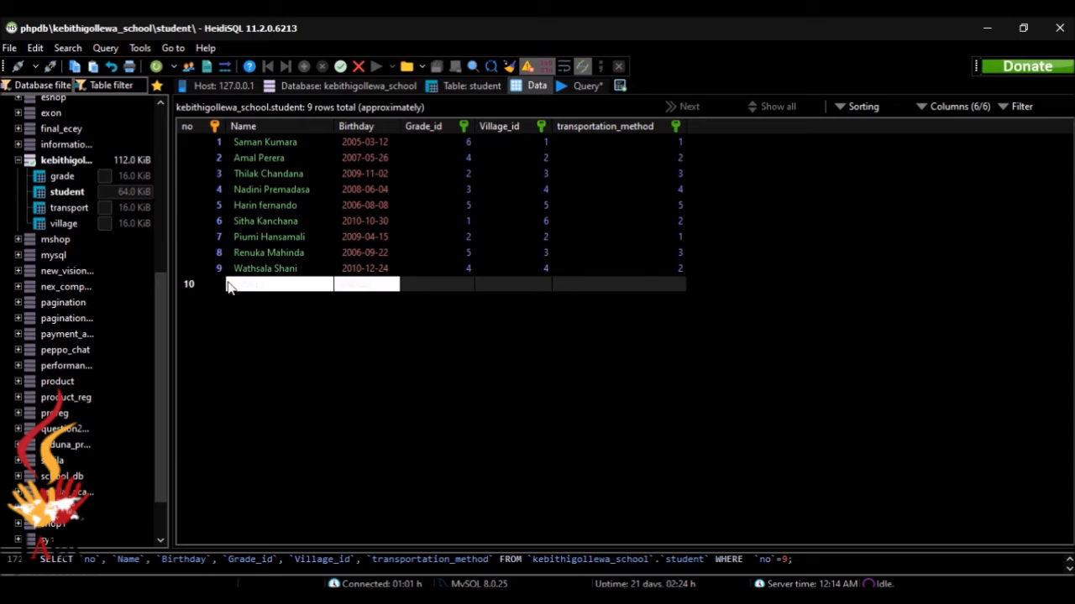
double_click(249, 286)
text(Suni)
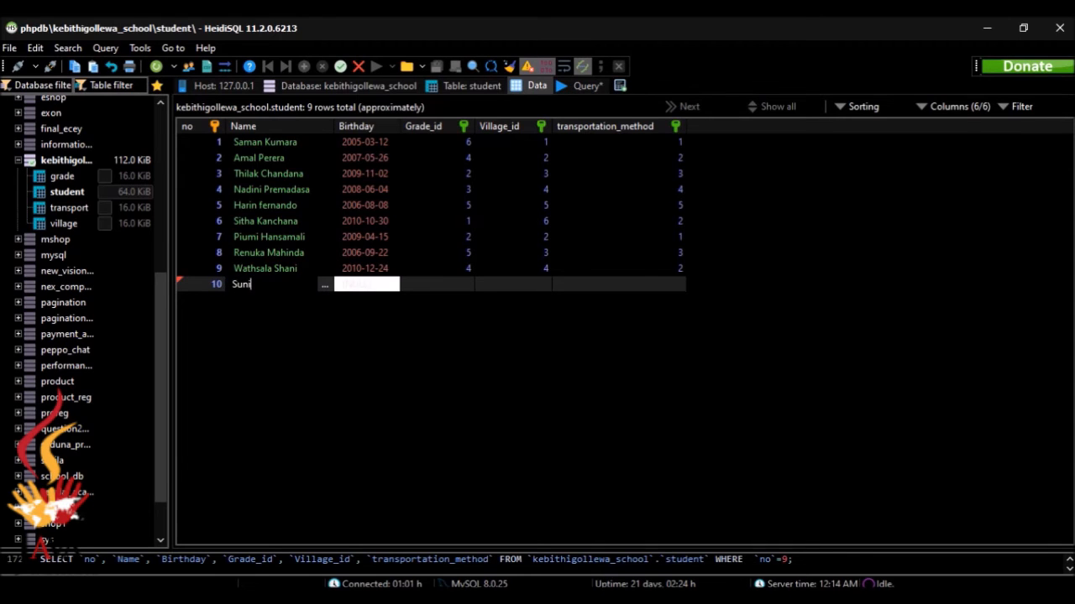
text(l Rajapakshe)
key(alt+Tab)
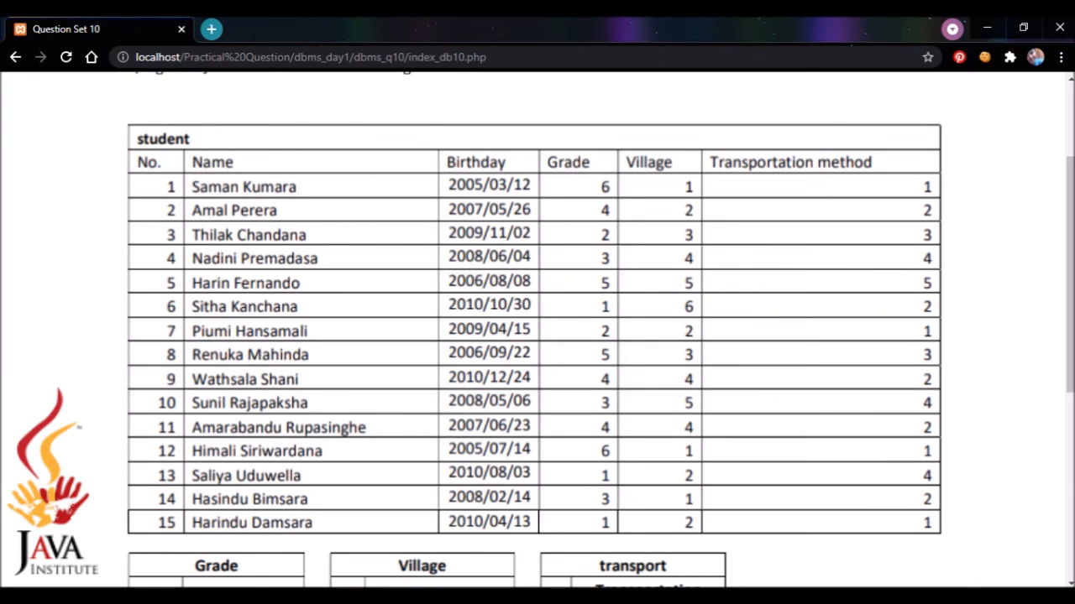
key(alt+Tab)
key(BackSpace)
text(ajapaksha)
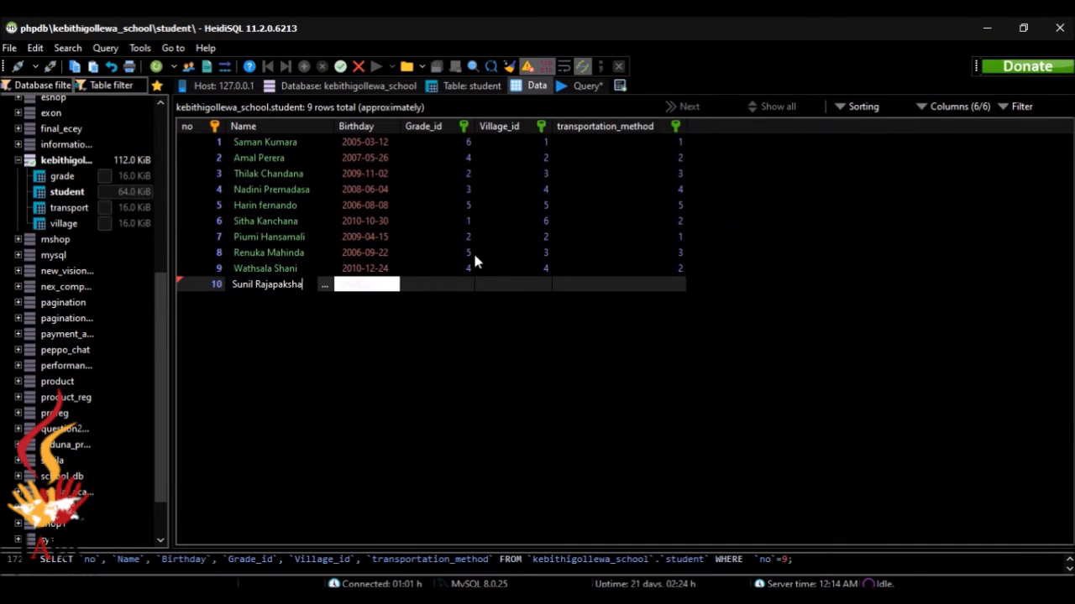
Set row 10's birthday to 2008-05-06 and grade to 3
double_click(380, 289)
key(BackSpace)
key(BackSpace)
key(BackSpace)
key(BackSpace)
key(BackSpace)
key(BackSpace)
key(BackSpace)
key(BackSpace)
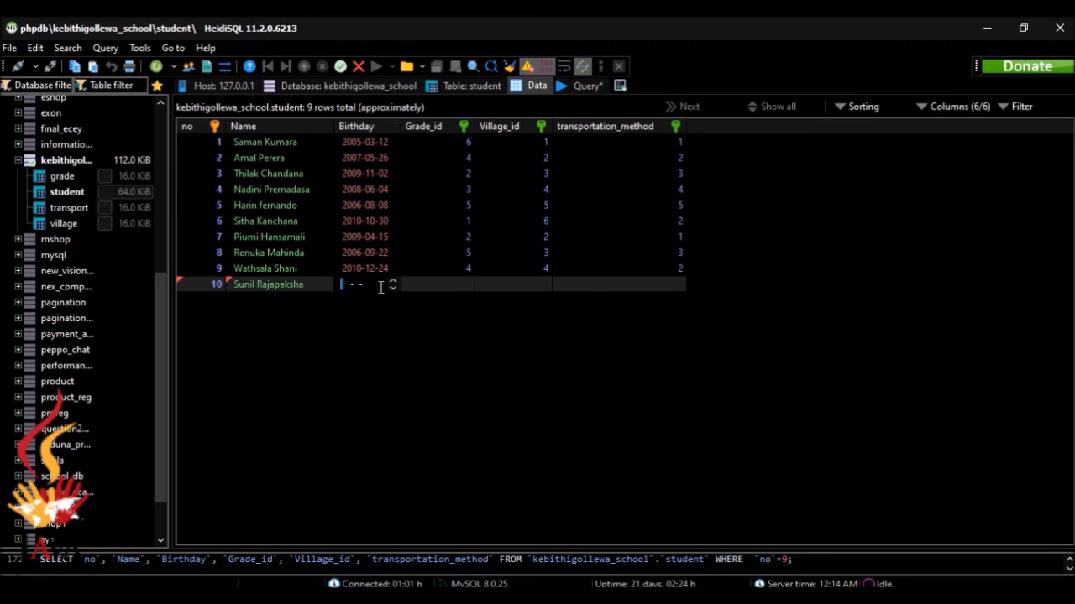
text(2008-05-06)
click(464, 288)
click(465, 286)
click(464, 286)
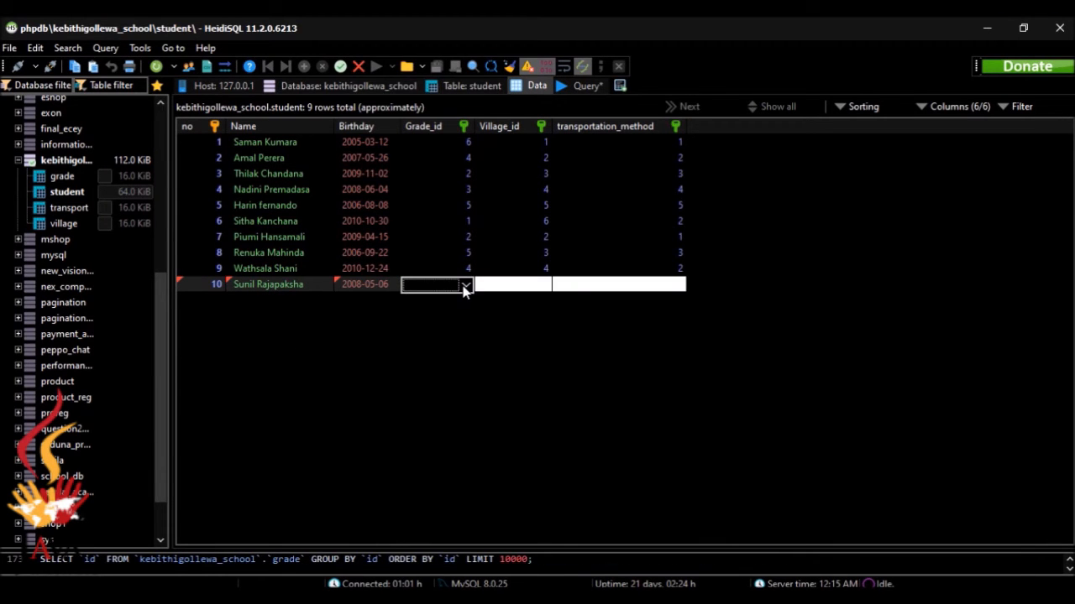
click(464, 286)
click(456, 326)
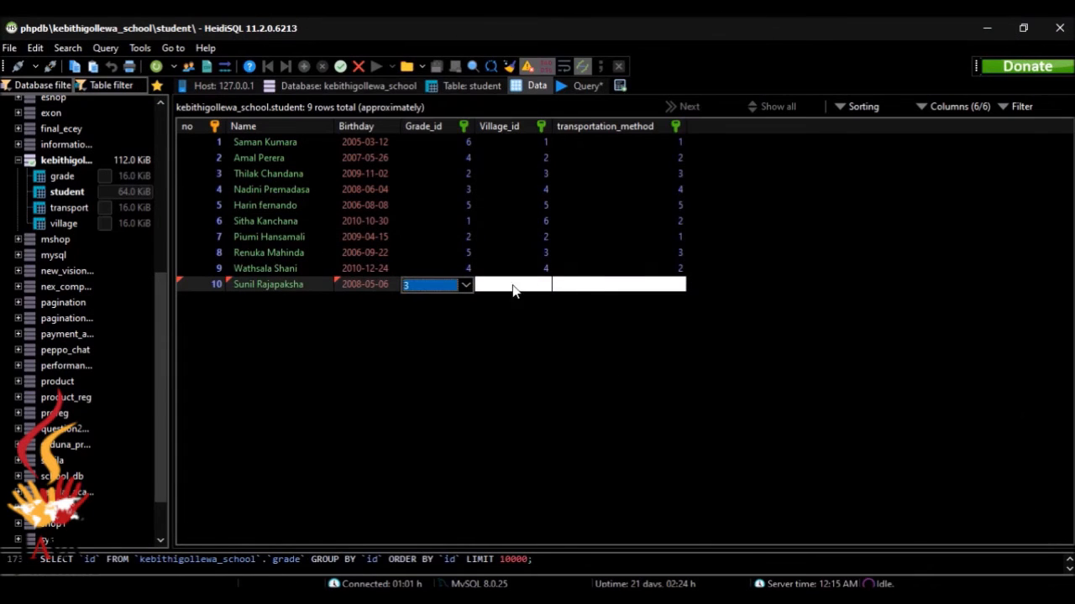
Give row 10 village 5 and transport 4 (bicycle), and save the row
click(534, 288)
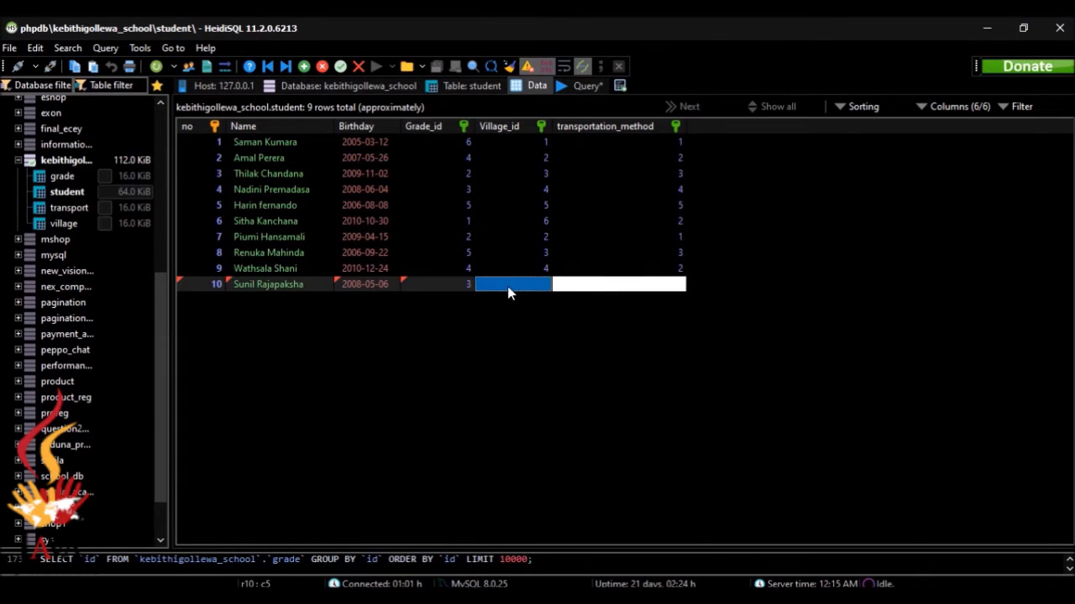
click(535, 288)
click(544, 286)
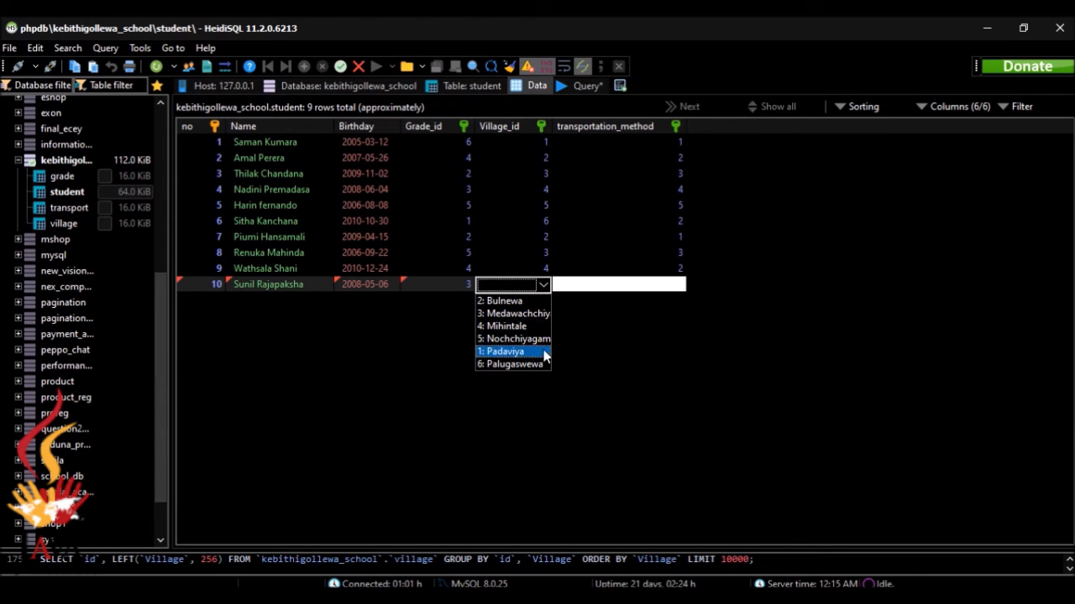
click(514, 338)
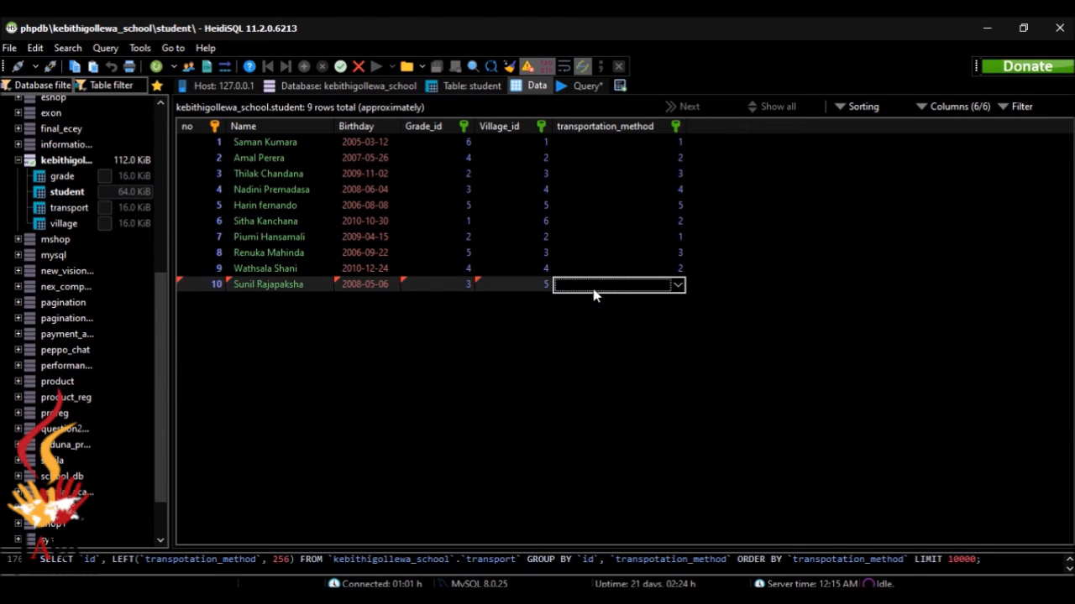
click(677, 285)
click(638, 302)
click(796, 411)
key(alt+Tab)
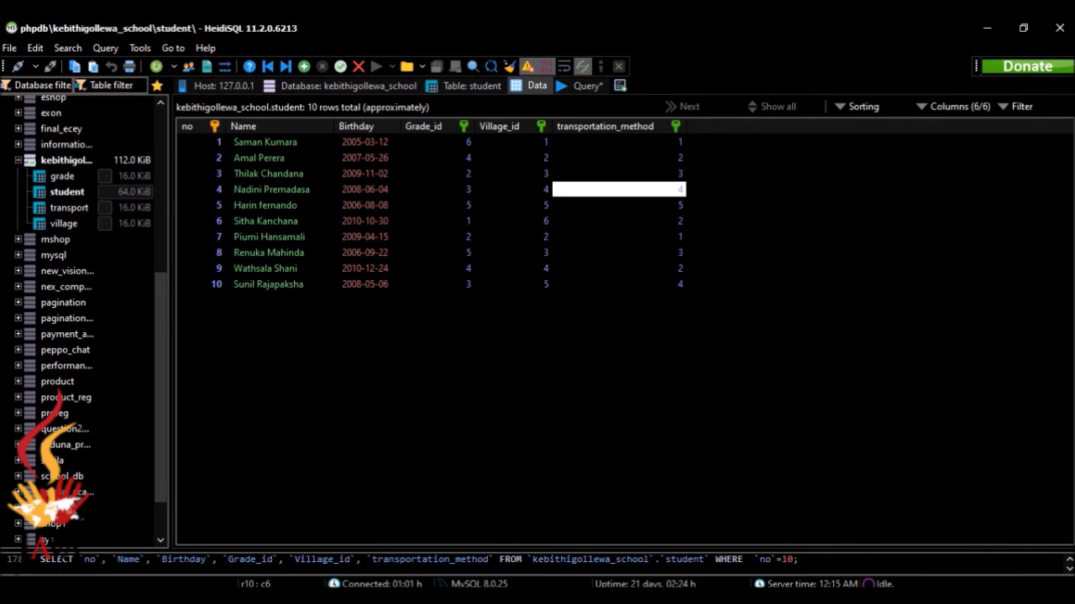
key(alt+Tab)
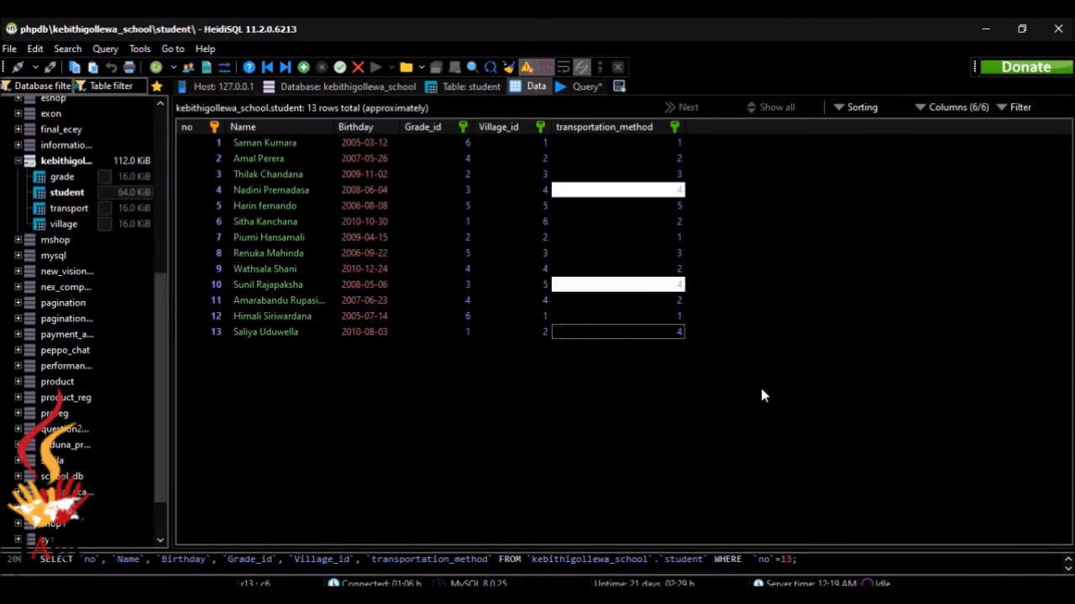
Add a new student row with number 14 and the student's name
click(305, 66)
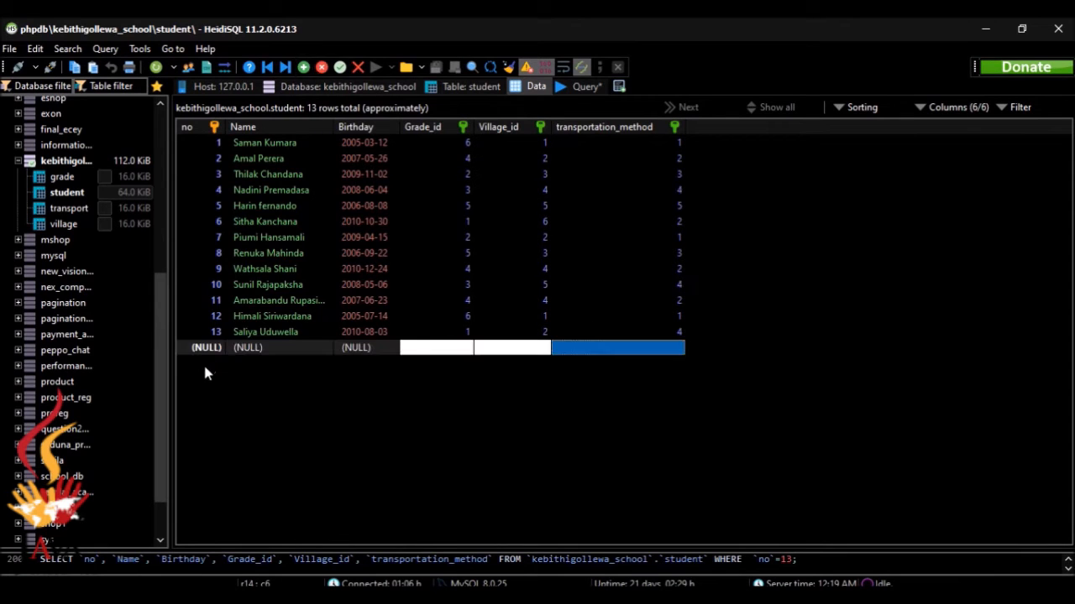
click(205, 346)
text(14)
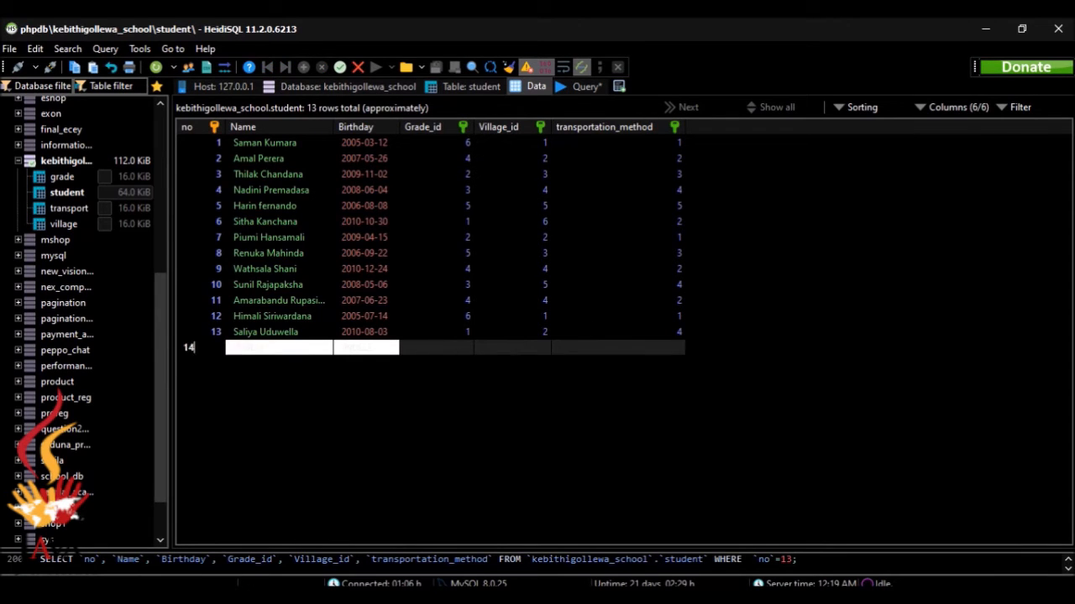
click(248, 345)
text(H)
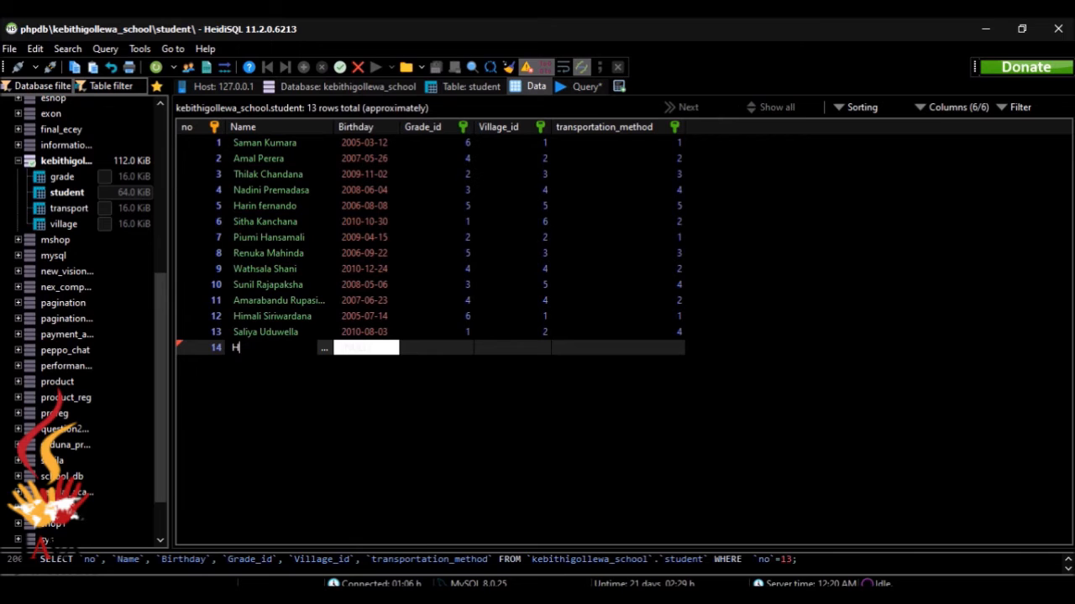
text(asindu)
text(Bimsara)
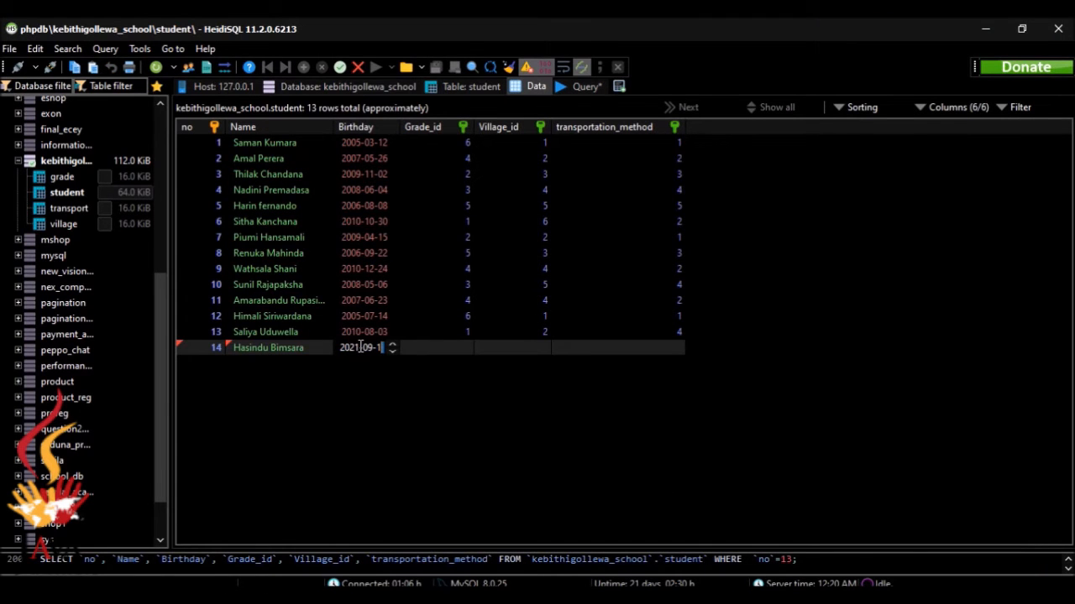
Correct row 14's birthday to 2008-02-14 and set its grade to 3
key(ctrl+a)
key(Delete)
text(2008-02-1)
text(4)
key(Tab)
click(457, 386)
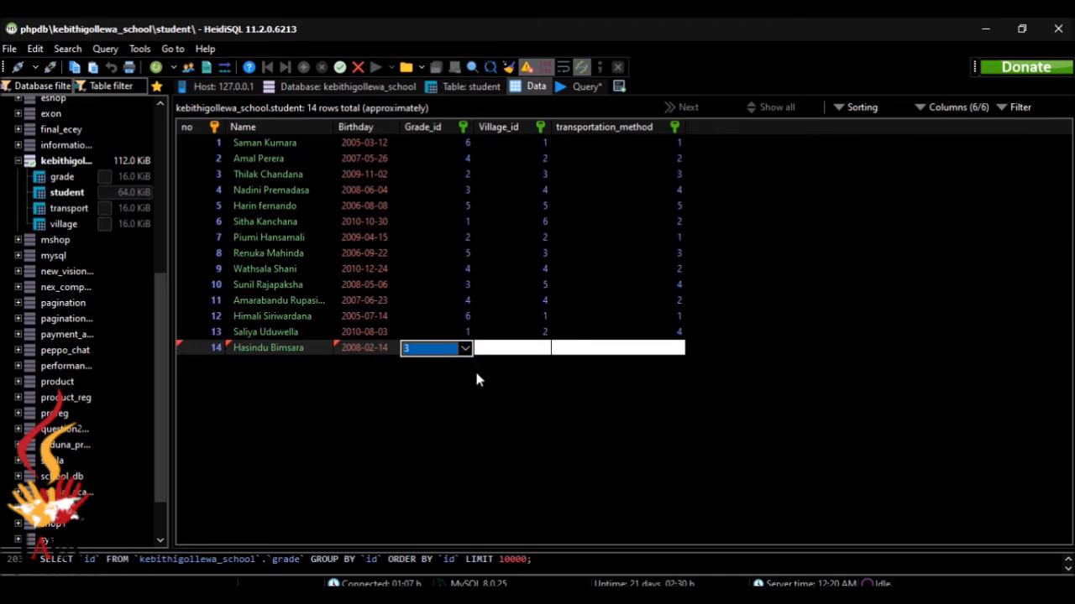
Set row 14's village to 1 (Padaviya) and transport to 2, saving the row
click(546, 348)
click(543, 348)
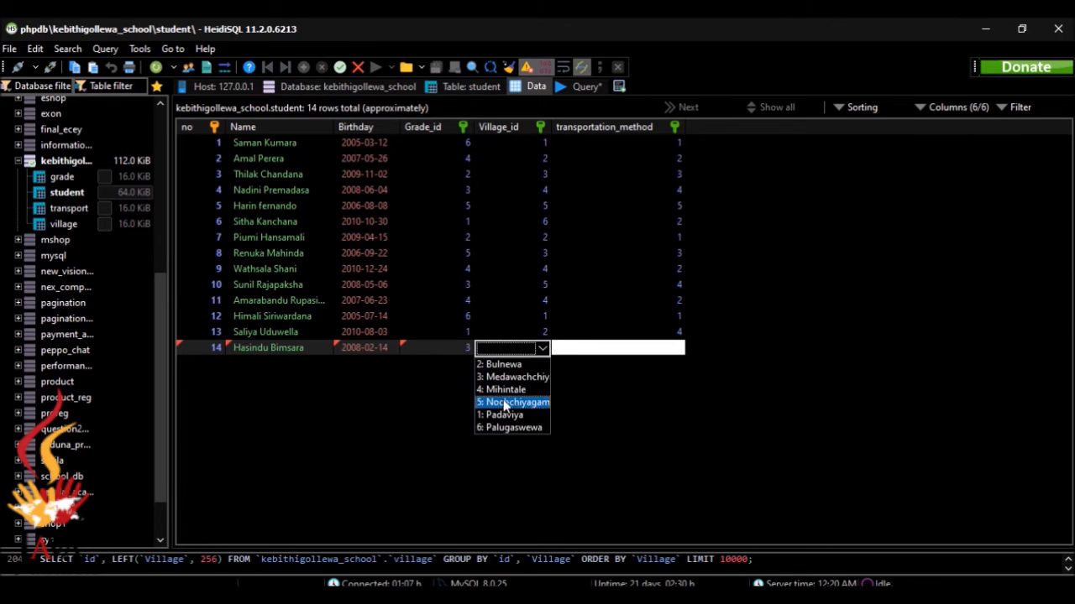
click(503, 415)
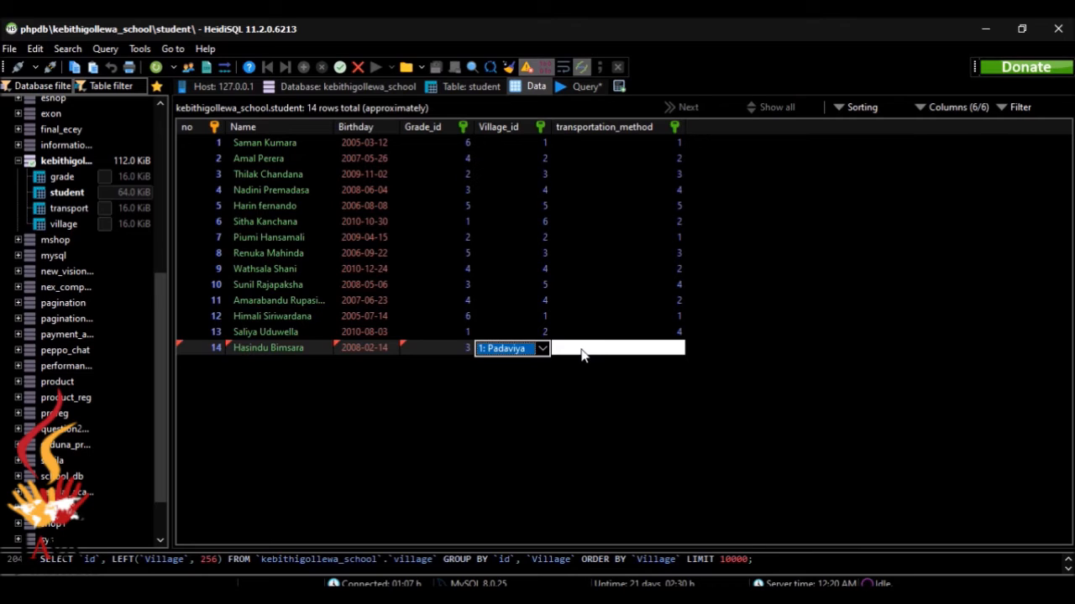
click(577, 351)
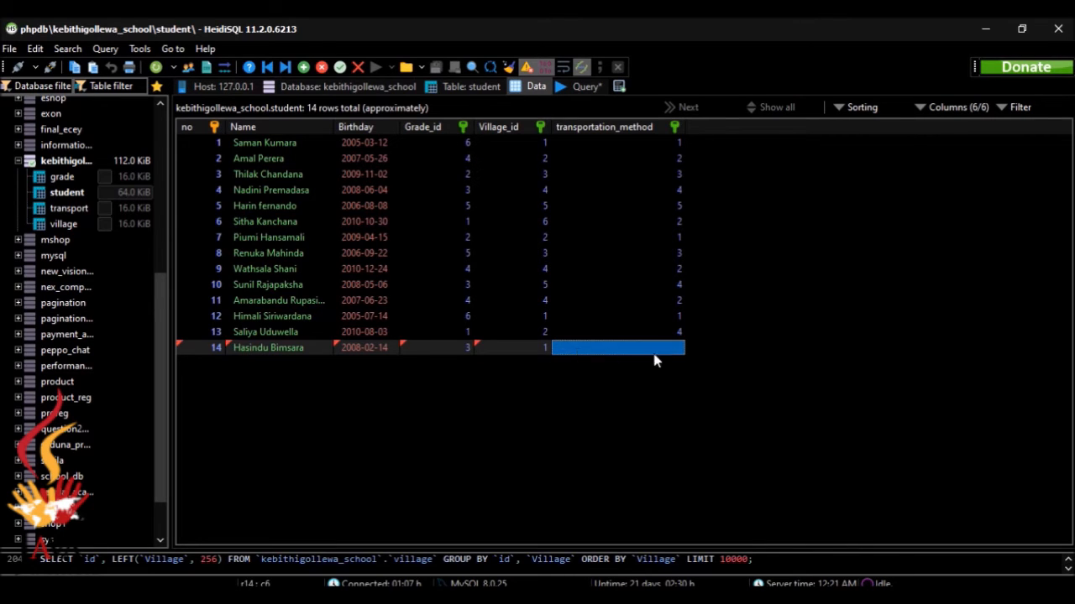
click(678, 353)
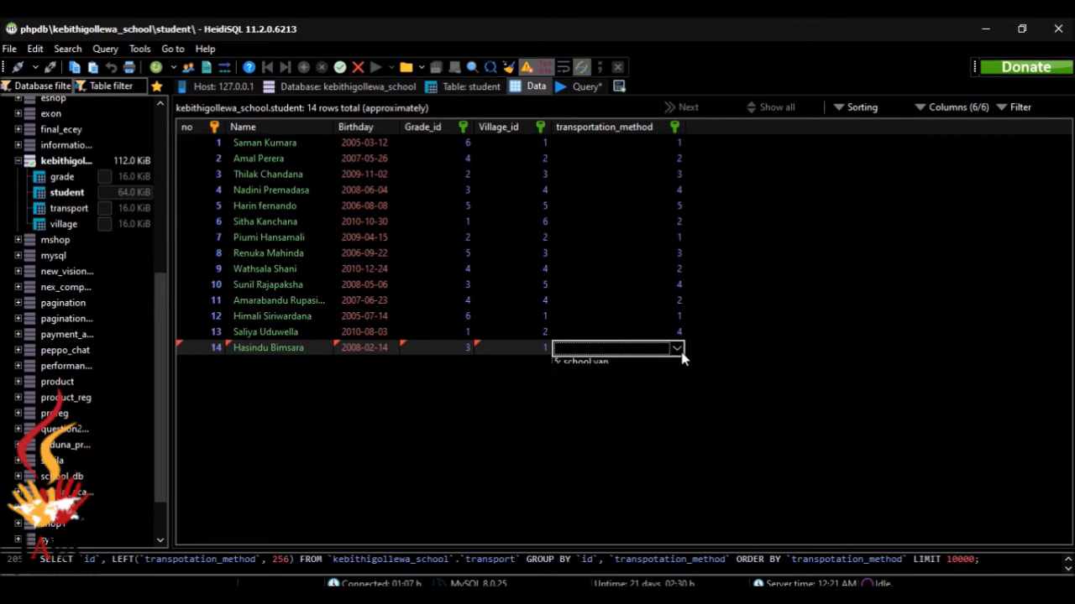
click(638, 388)
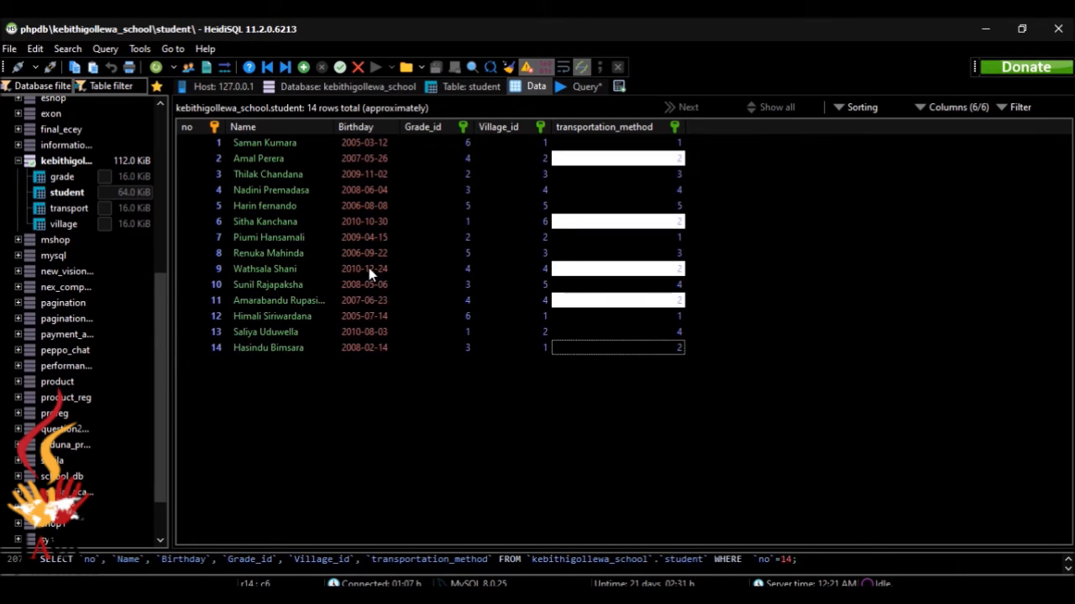
key(Down)
double_click(210, 364)
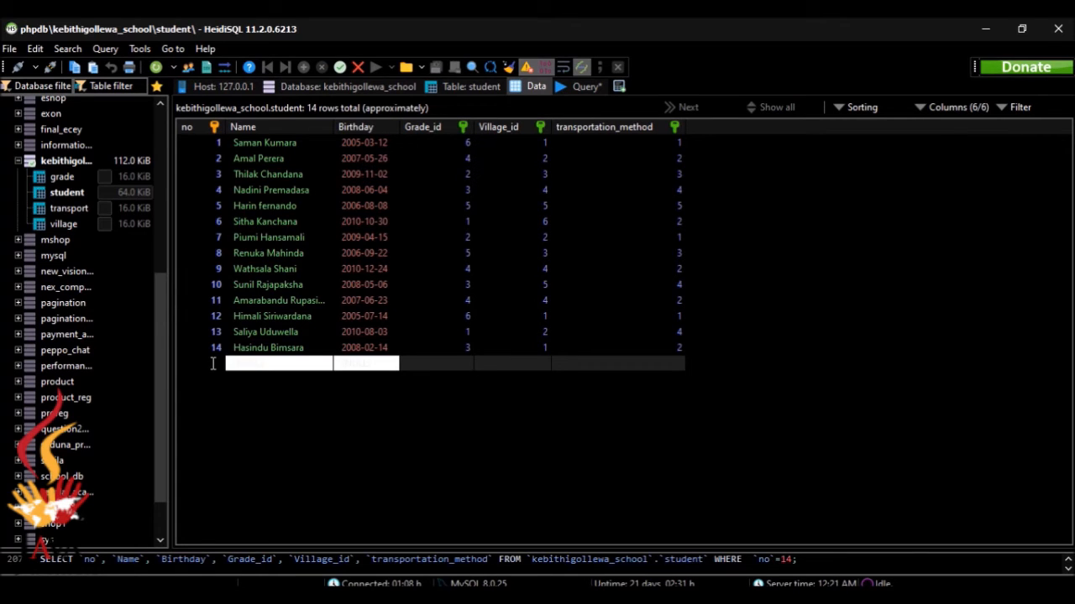
Enter row 15's number 15, the student's name and birthday 2010-04-13
text(15)
click(274, 363)
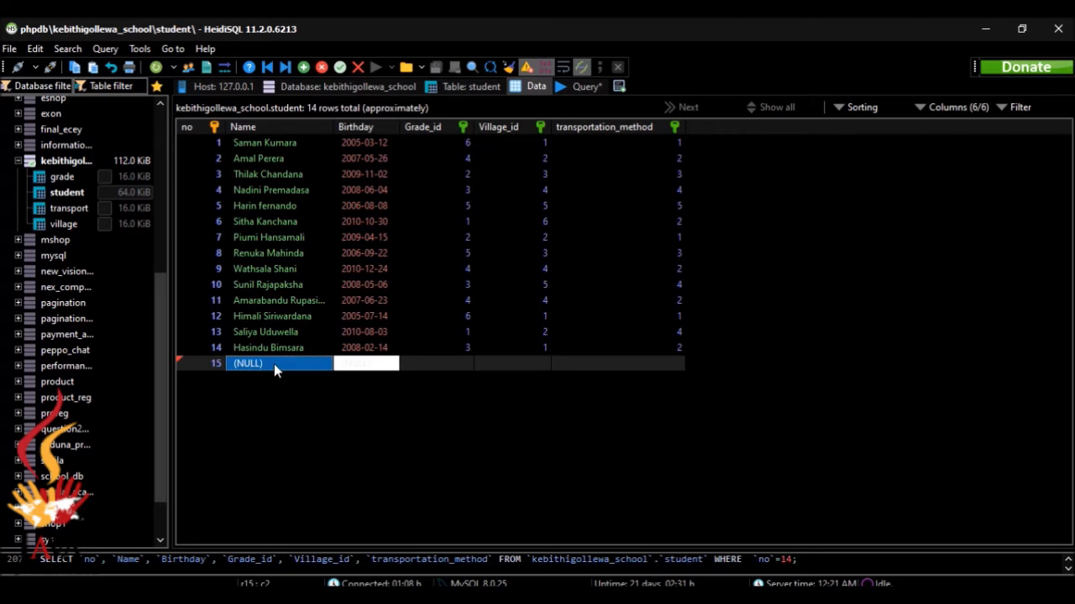
text(Hari)
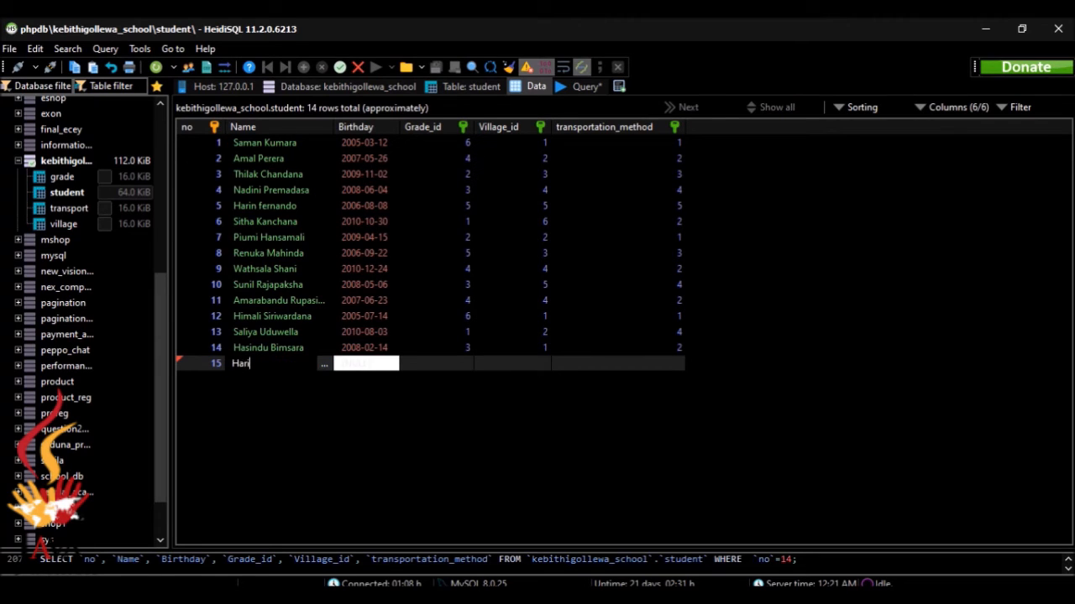
text(mnd)
text(Damsa)
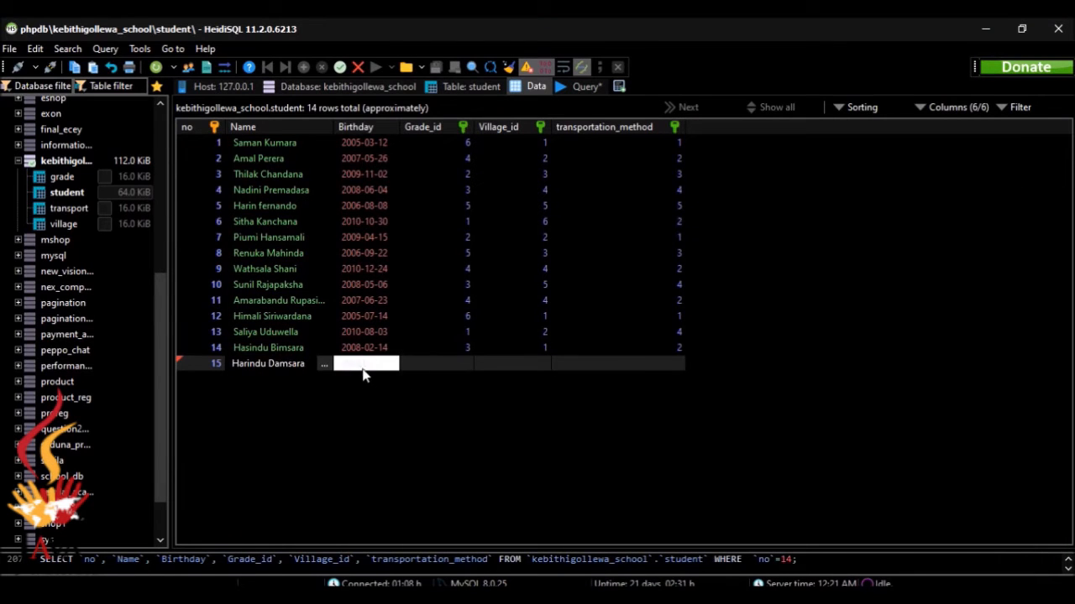
text(2021-09-10)
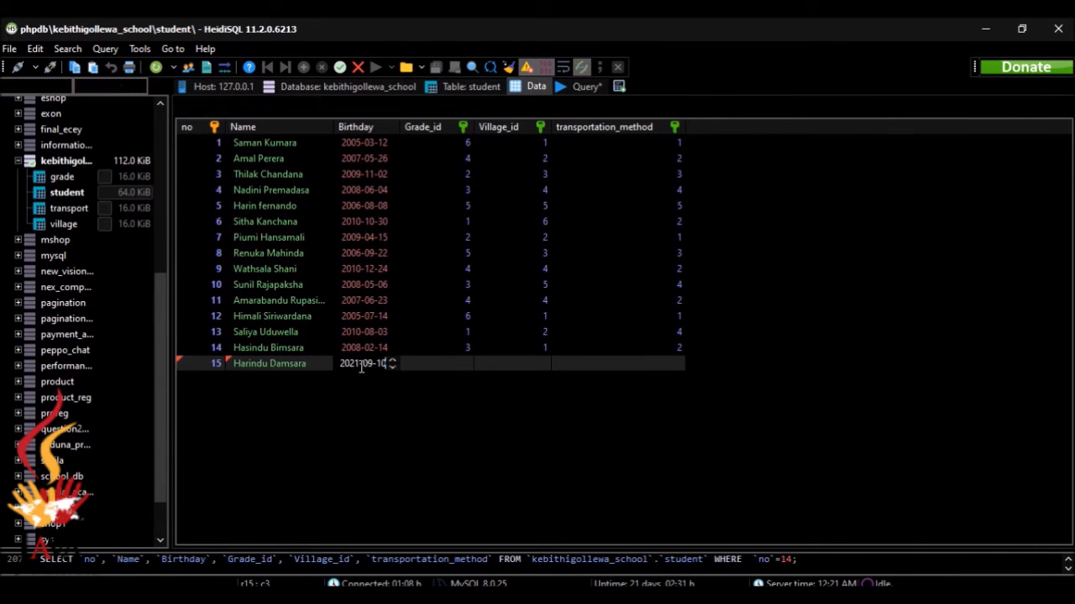
key(BackSpace)
key(BackSpace)
key(BackSpace)
key(BackSpace)
key(BackSpace)
key(BackSpace)
key(BackSpace)
text(2010)
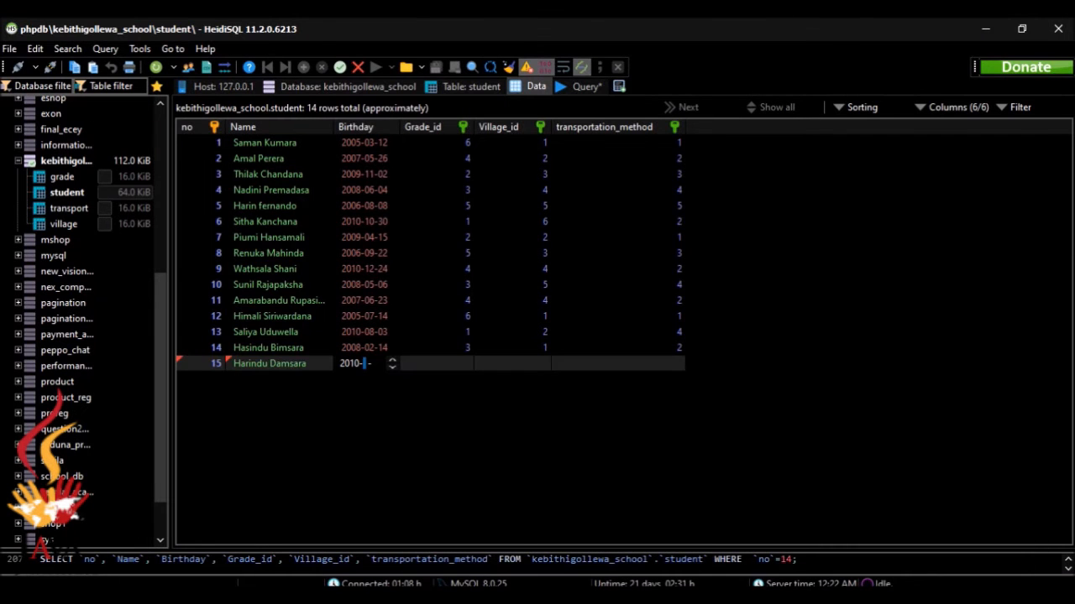
text(0413)
Set row 15 to grade 1, village 2: Bulnewa, transport 1: bus, and post it
click(434, 363)
click(464, 365)
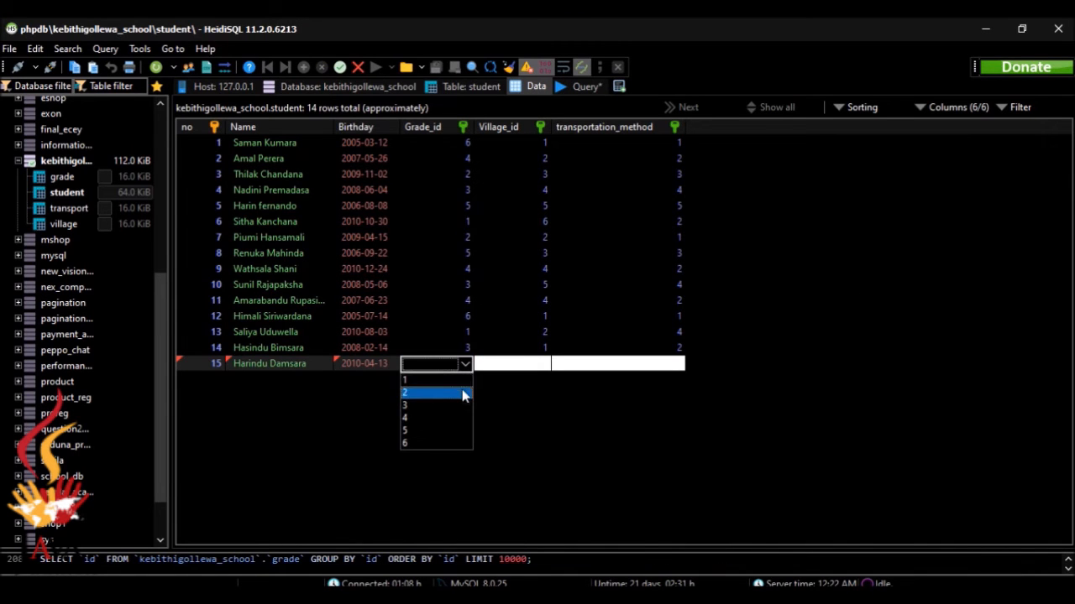
click(465, 388)
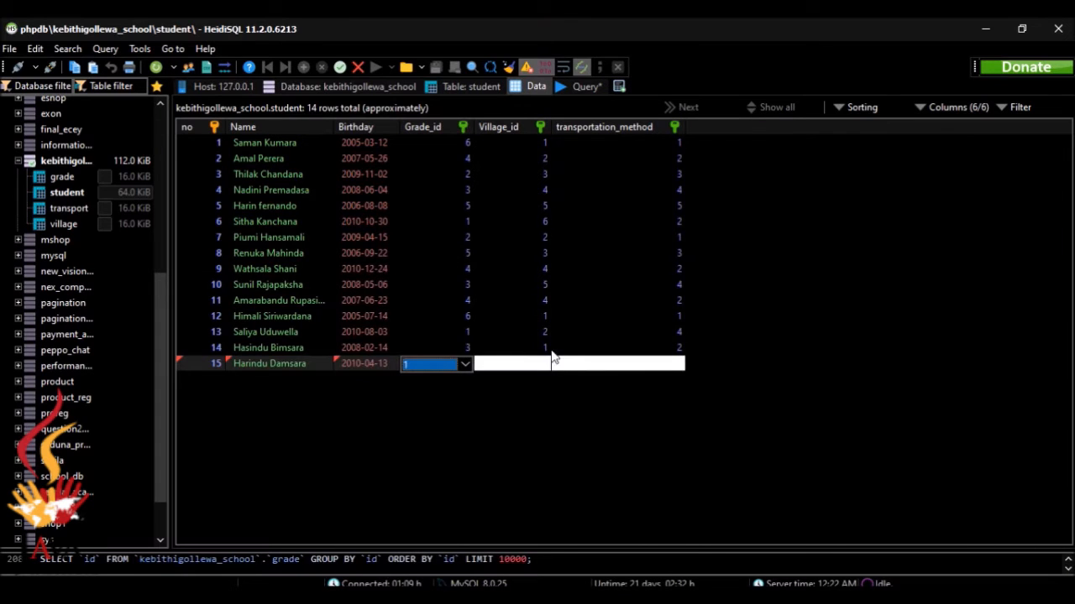
click(544, 367)
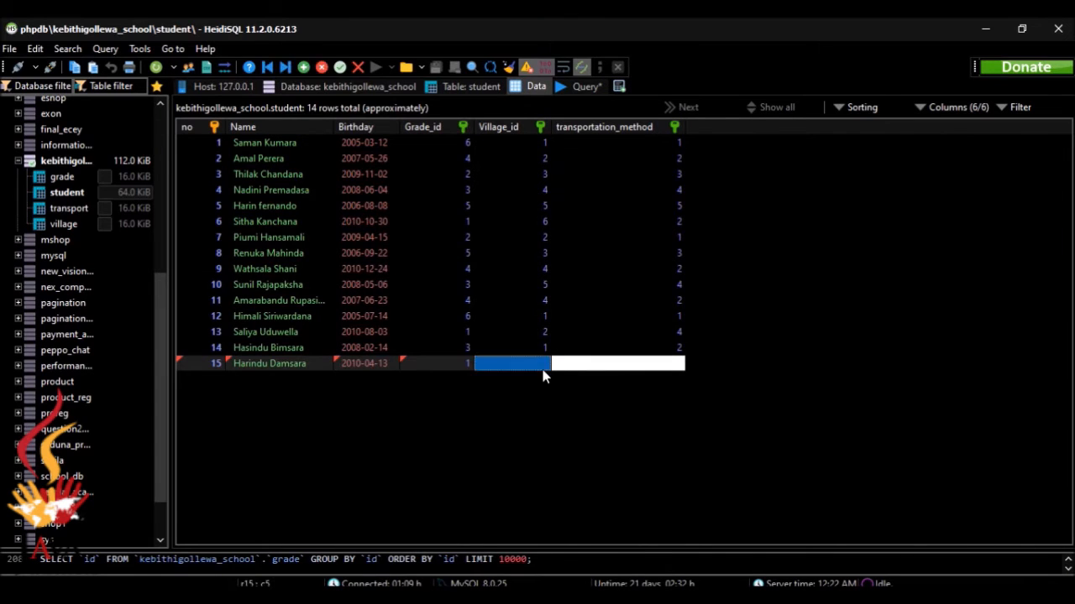
click(542, 364)
click(541, 383)
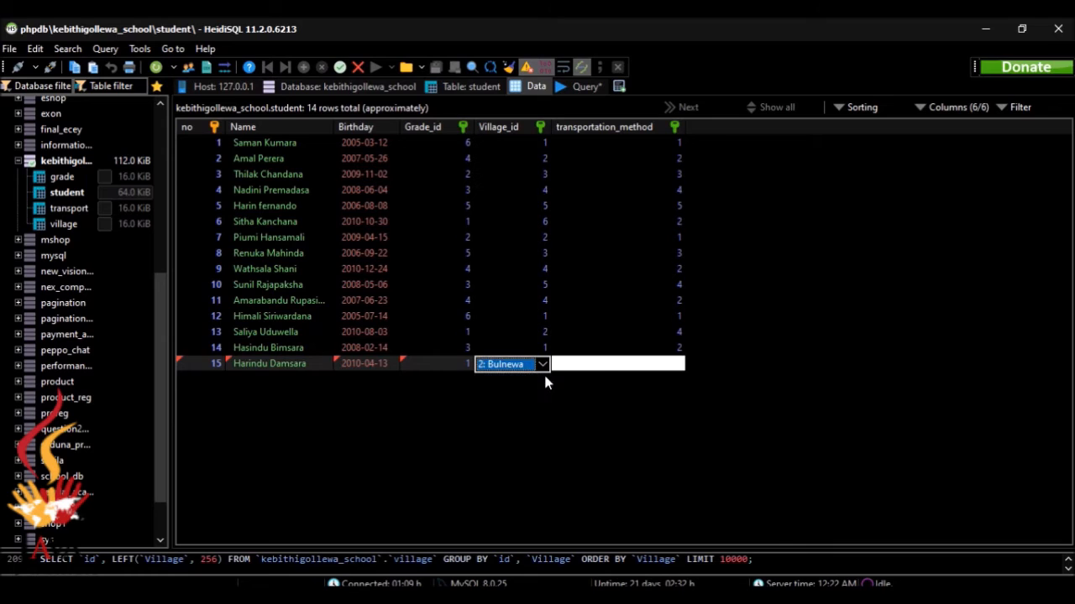
click(601, 369)
click(677, 371)
click(656, 394)
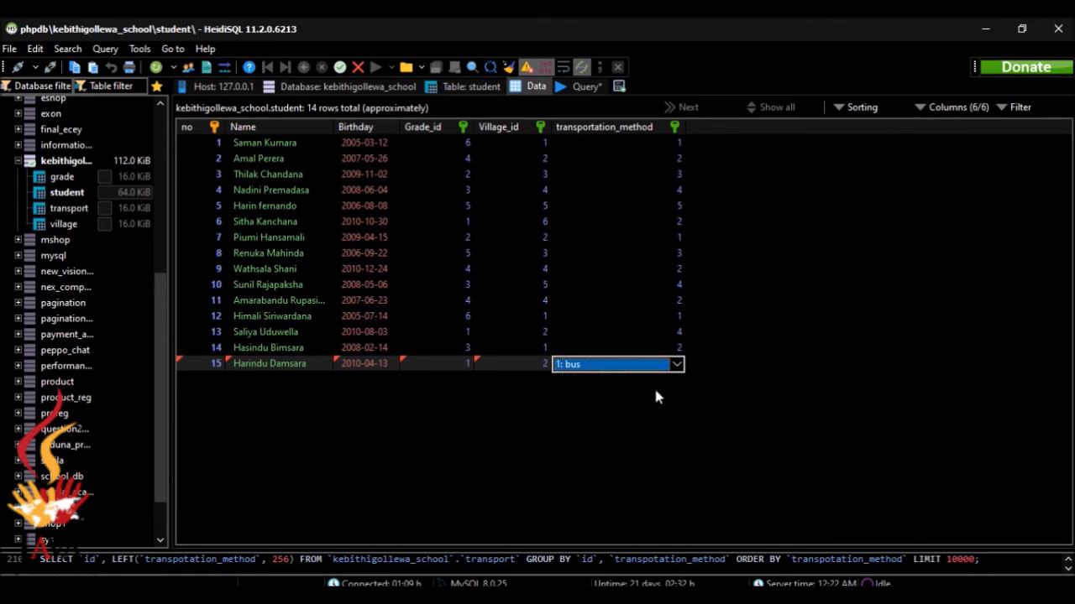
click(779, 512)
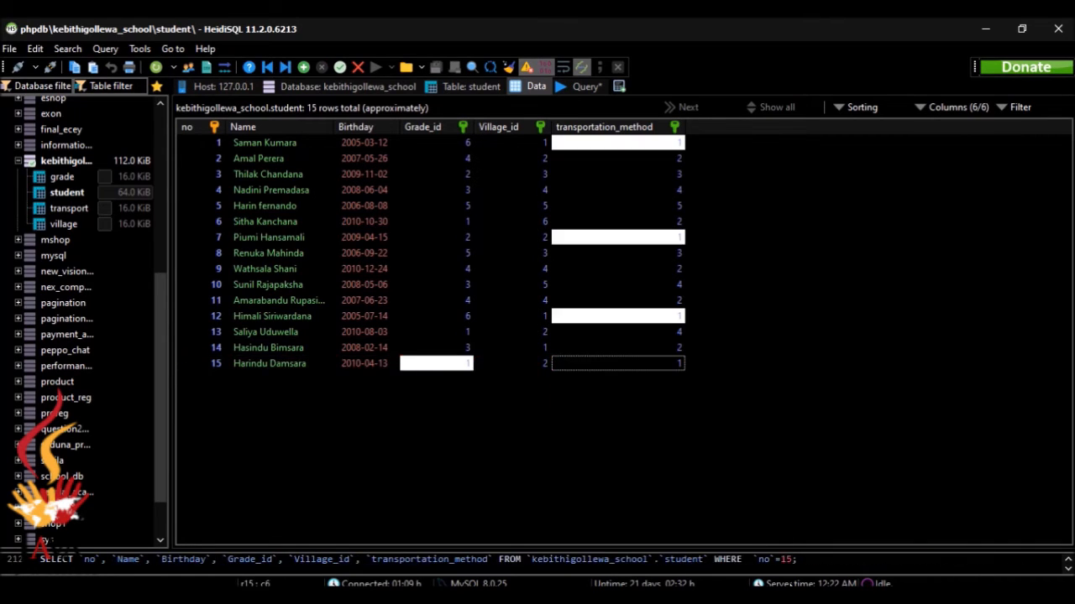
key(alt+Tab)
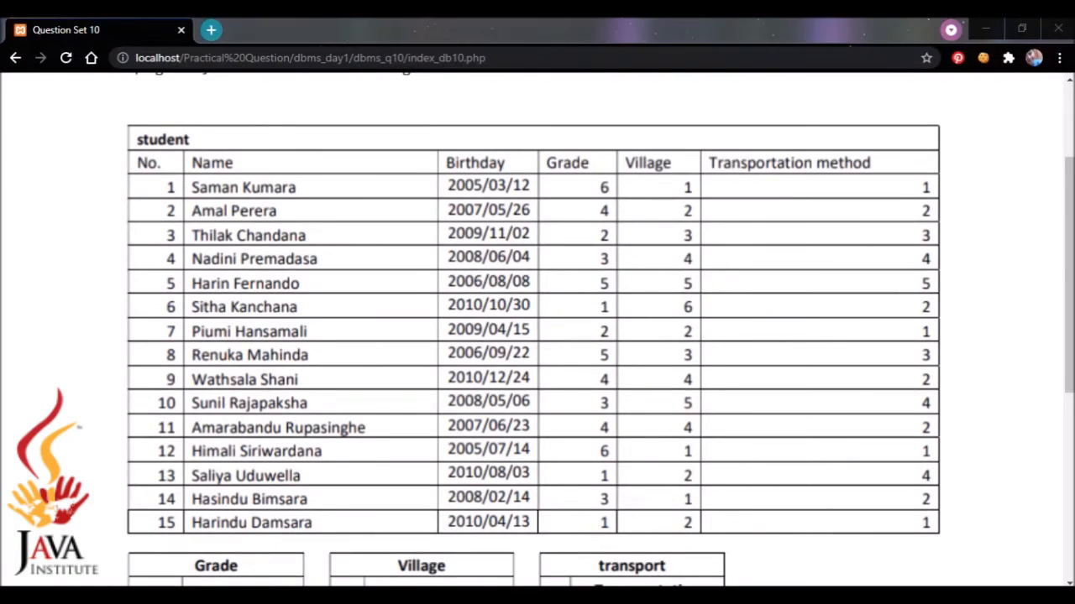
key(alt+Tab)
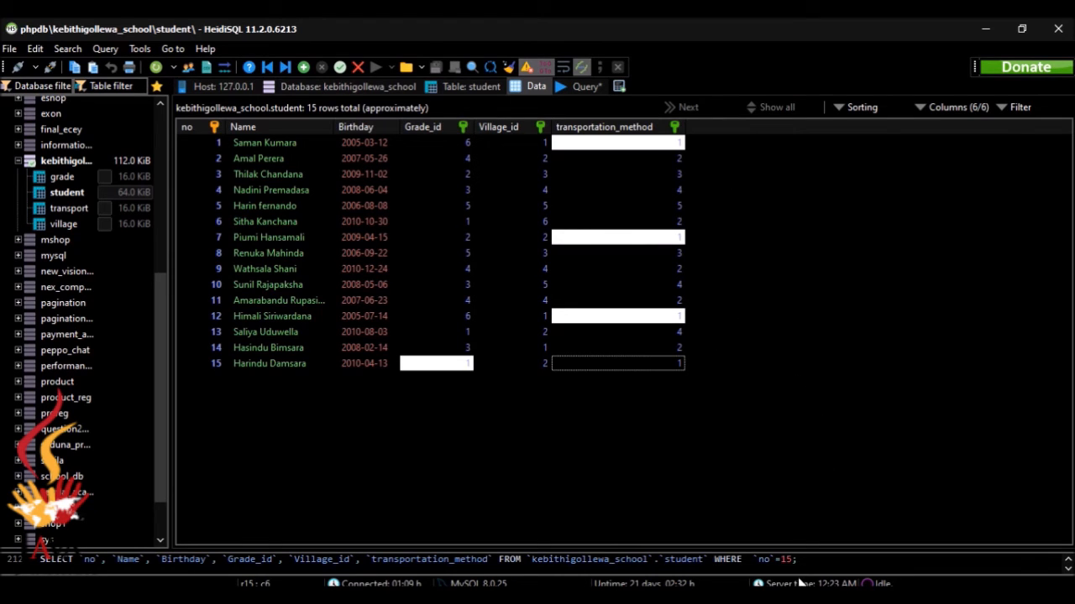
Scroll the Question Set 10 page through the lookup tables and query questions, then return to HeidiSQL
mouse_move(793, 598)
click(791, 533)
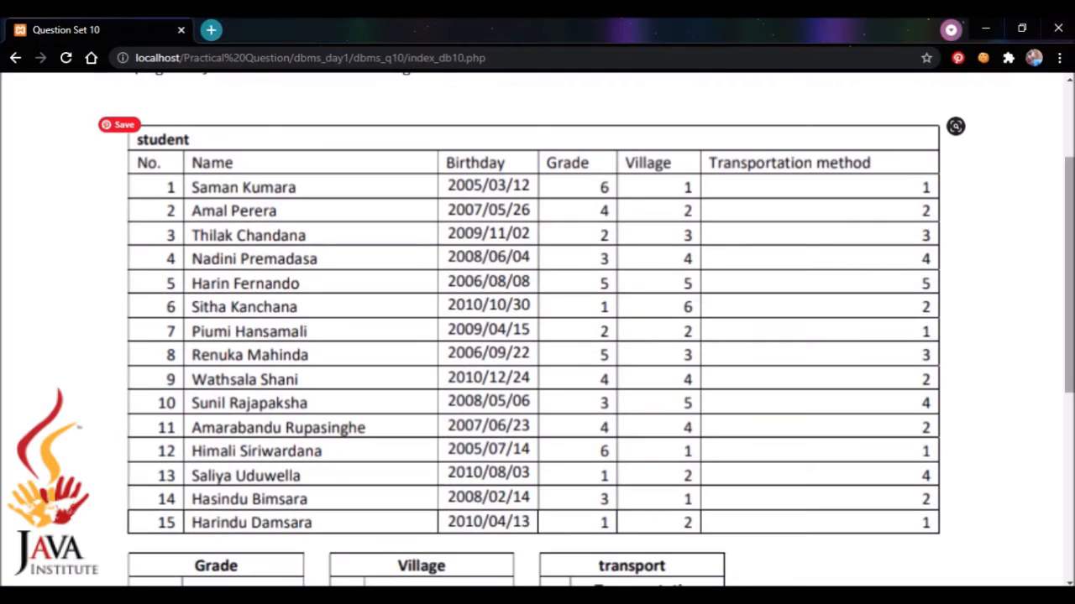
drag(1068, 319, 1054, 544)
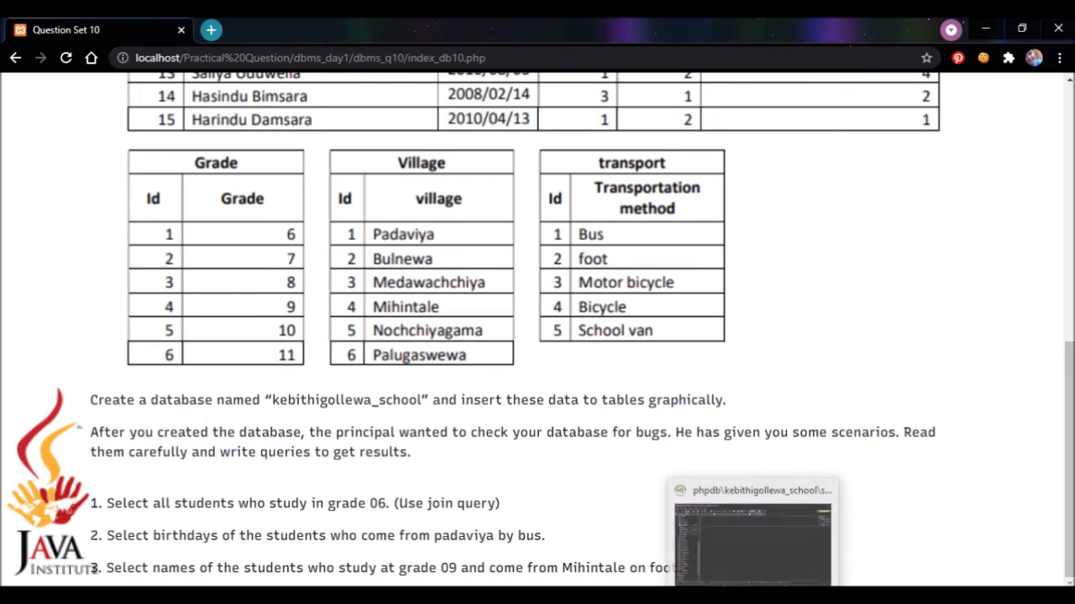
click(754, 597)
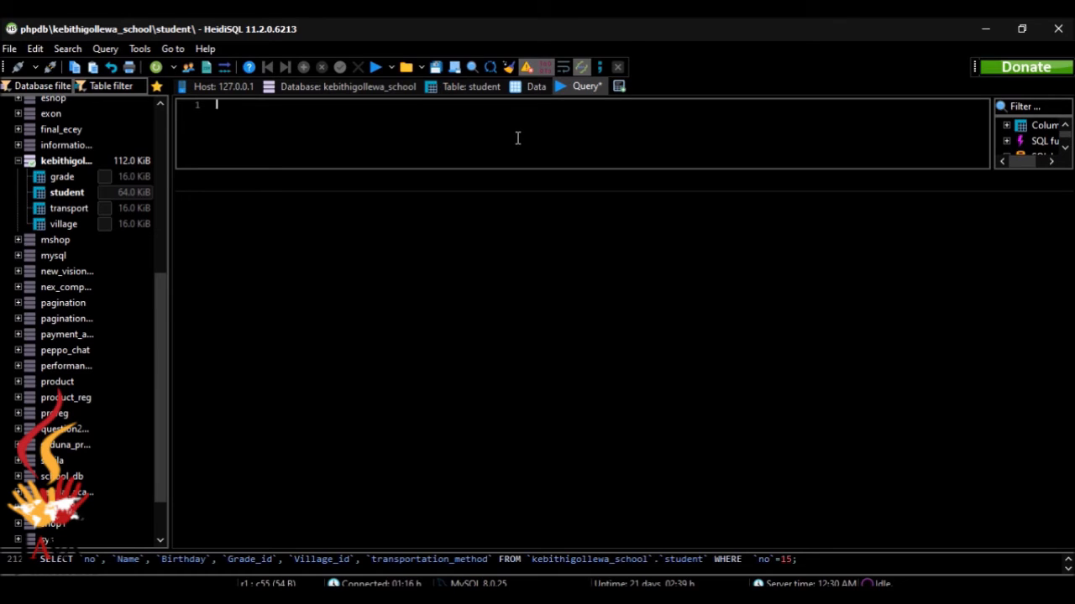
Write SELECT * FROM student INNER JOIN grade ON student.Grade_id = grade.id
text(select * from student)
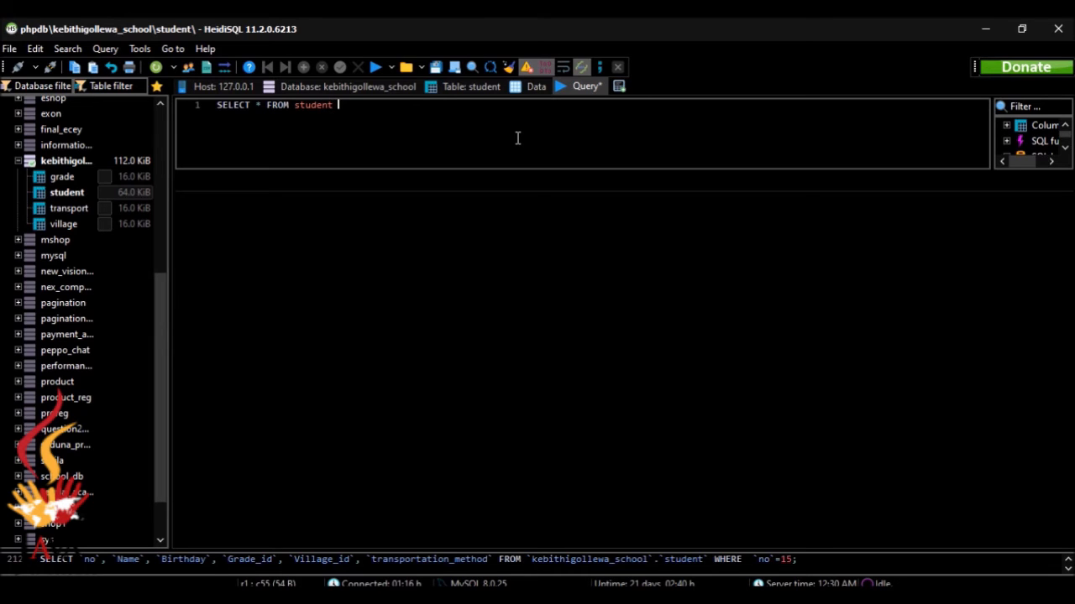
text( INNER JOIN grade )
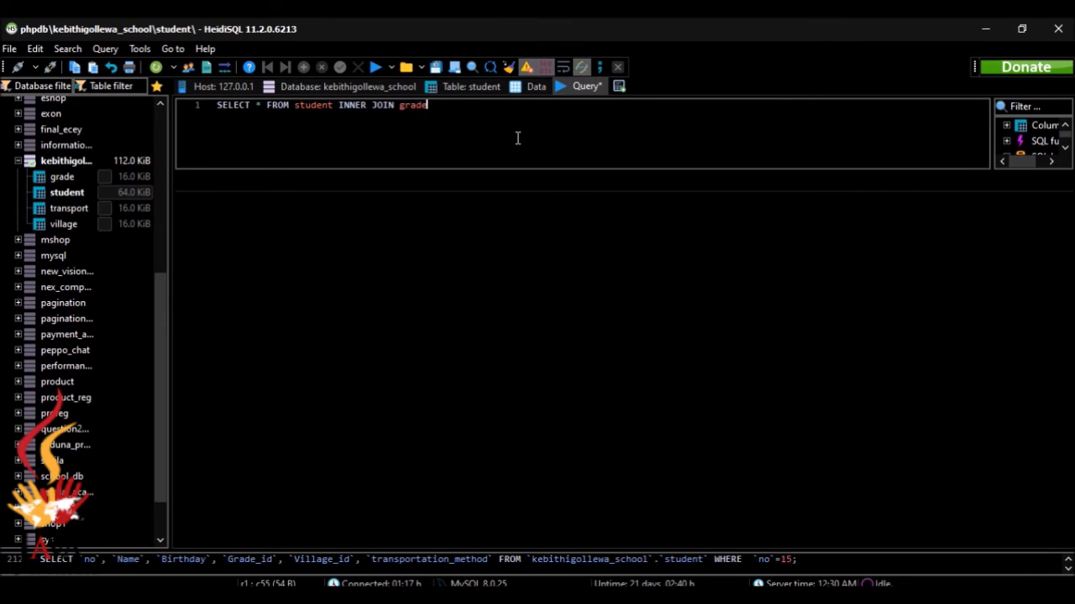
text(ON student.)
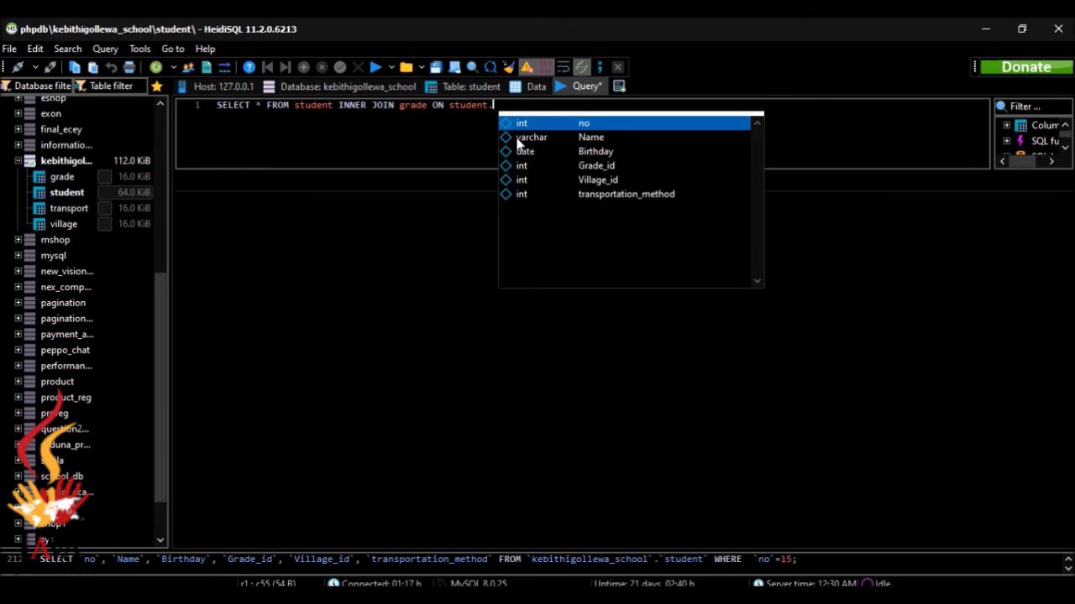
key(Down)
key(Down)
key(Down)
key(Down)
key(Up)
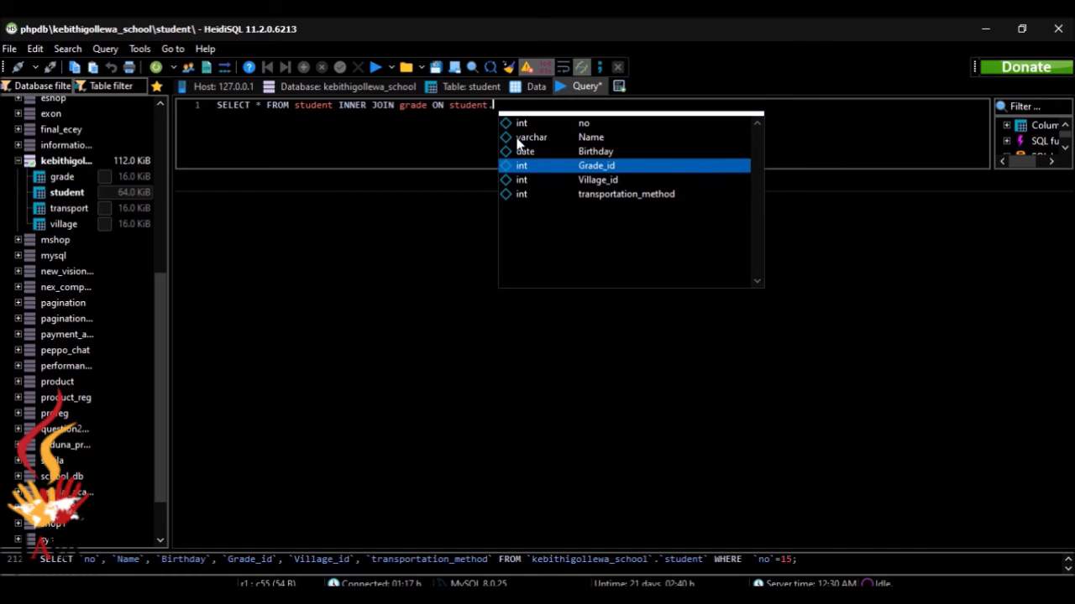
key(Return)
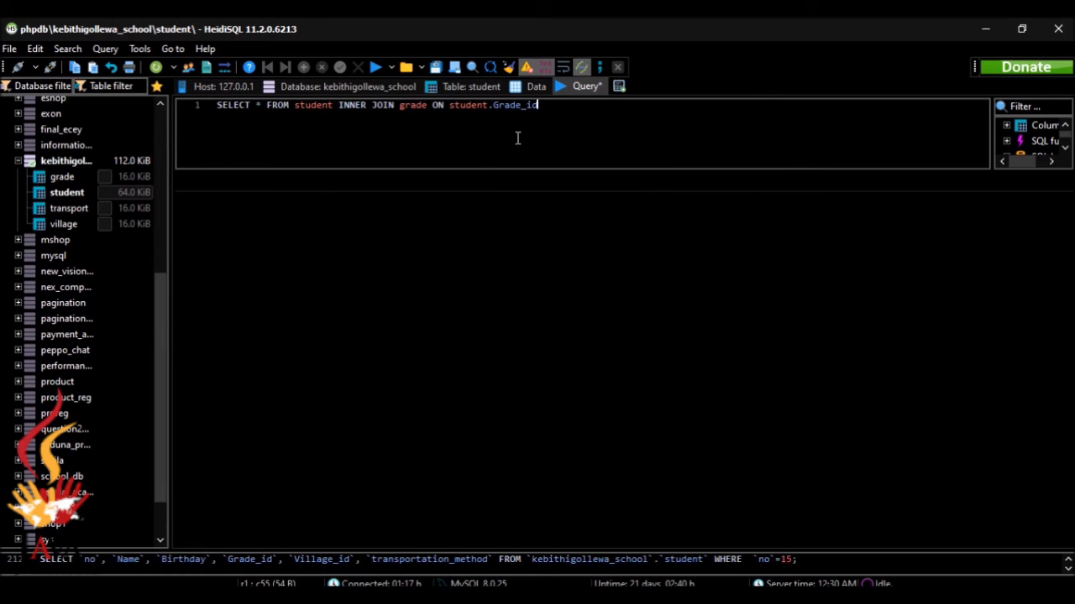
text(= grade.)
key(Return)
Add the condition WHERE grade.Grade = '6'; to finish the statement
text(WHERER)
key(BackSpace)
text(gre)
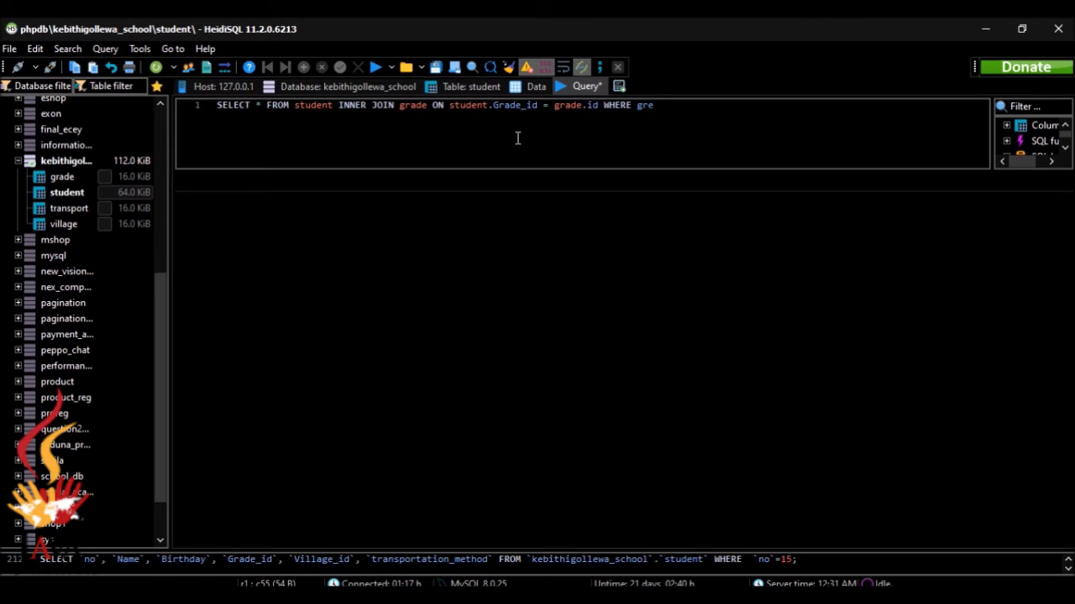
key(BackSpace)
text(ade.)
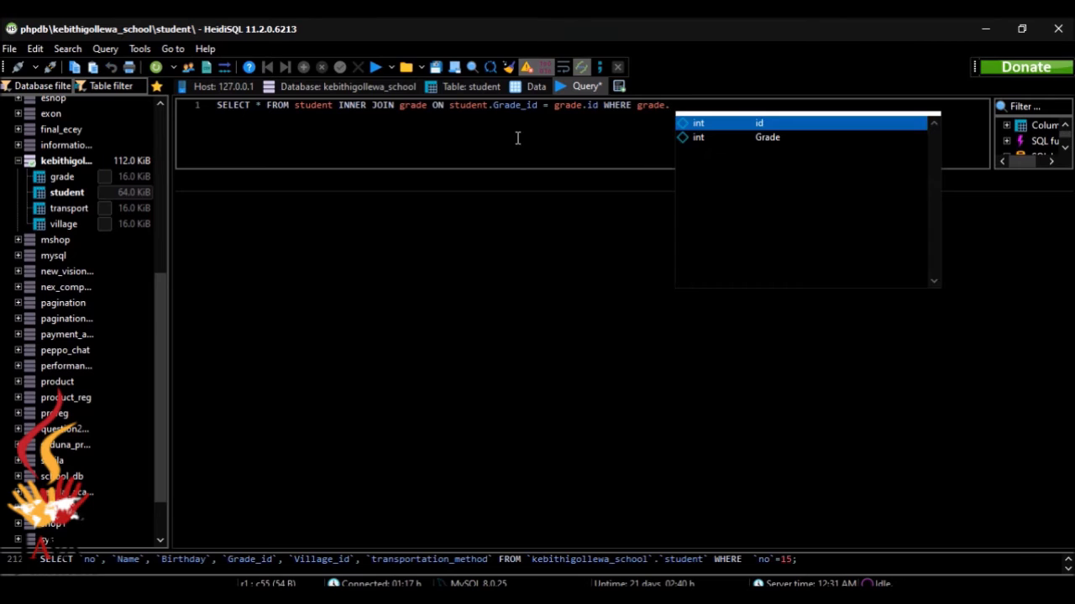
key(Down)
key(Return)
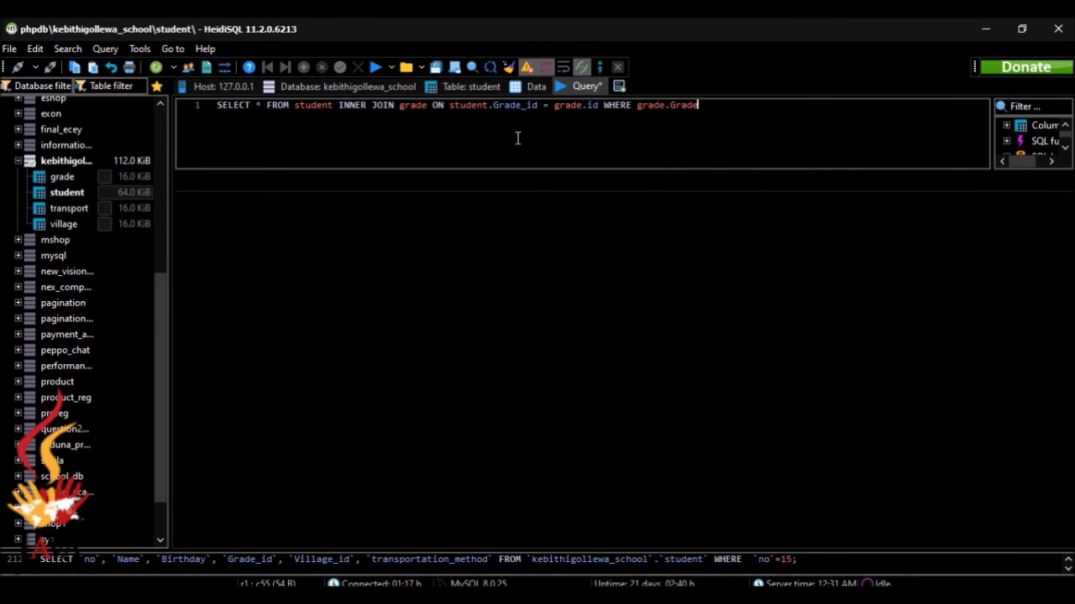
text(= '6)
key(Right)
text(;)
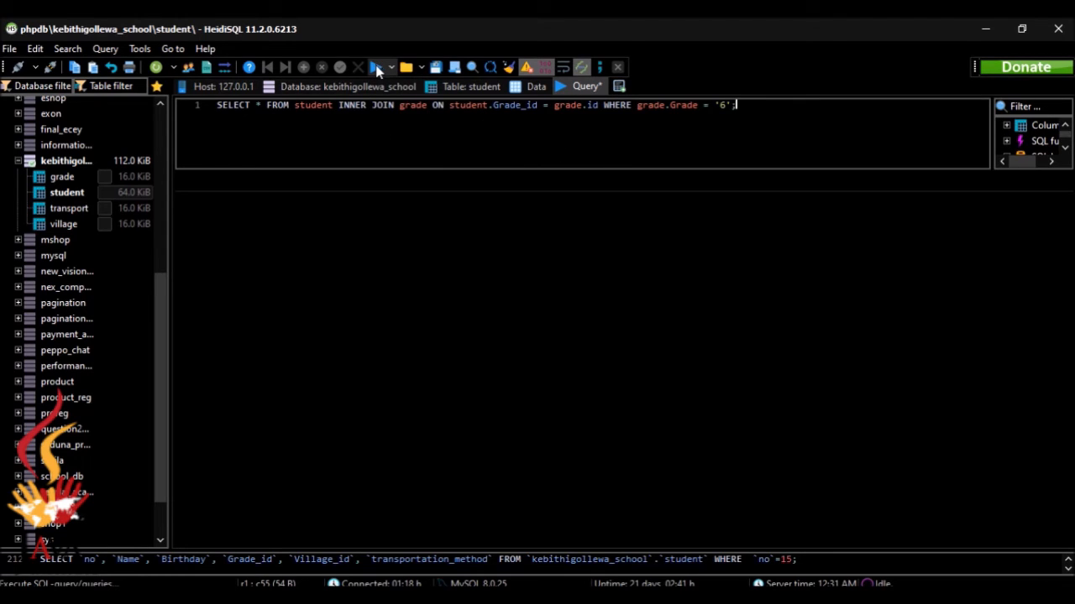
Run the grade 6 join query, returning students 6, 13 and 15, then clear the editor
click(377, 70)
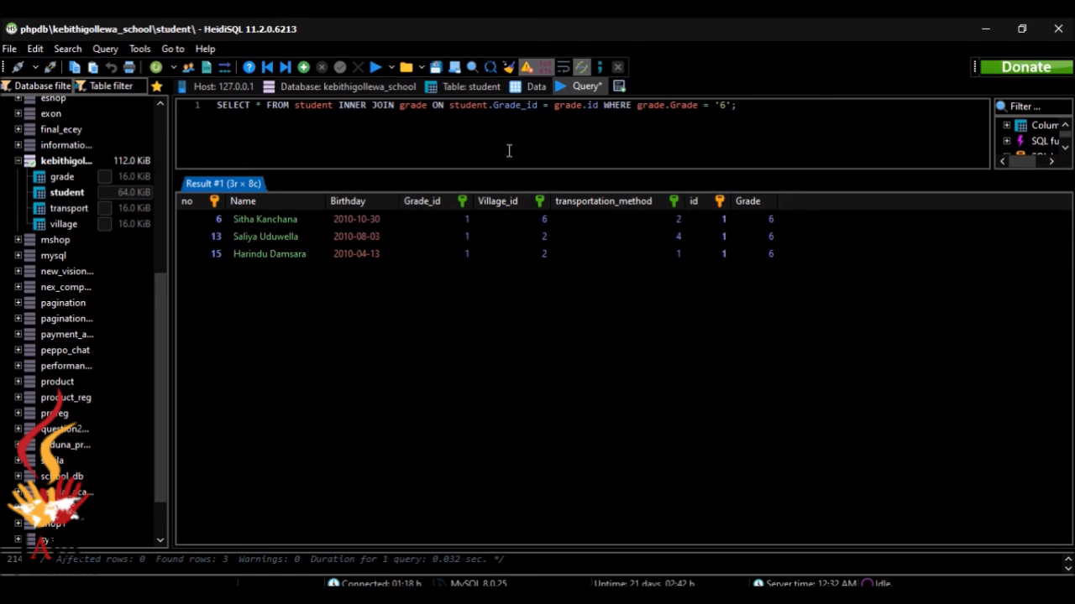
click(766, 595)
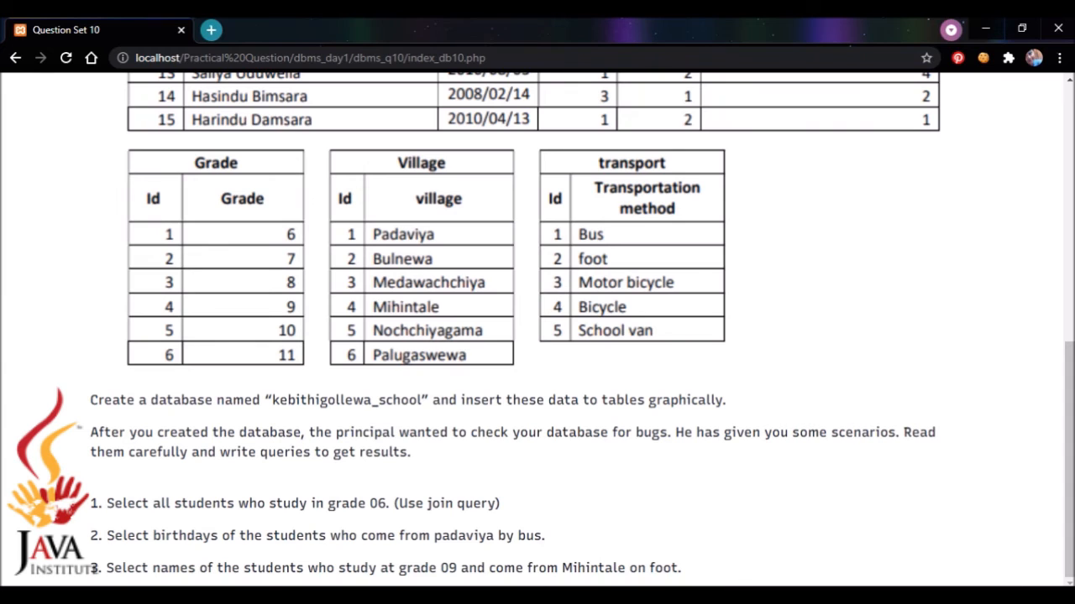
click(520, 596)
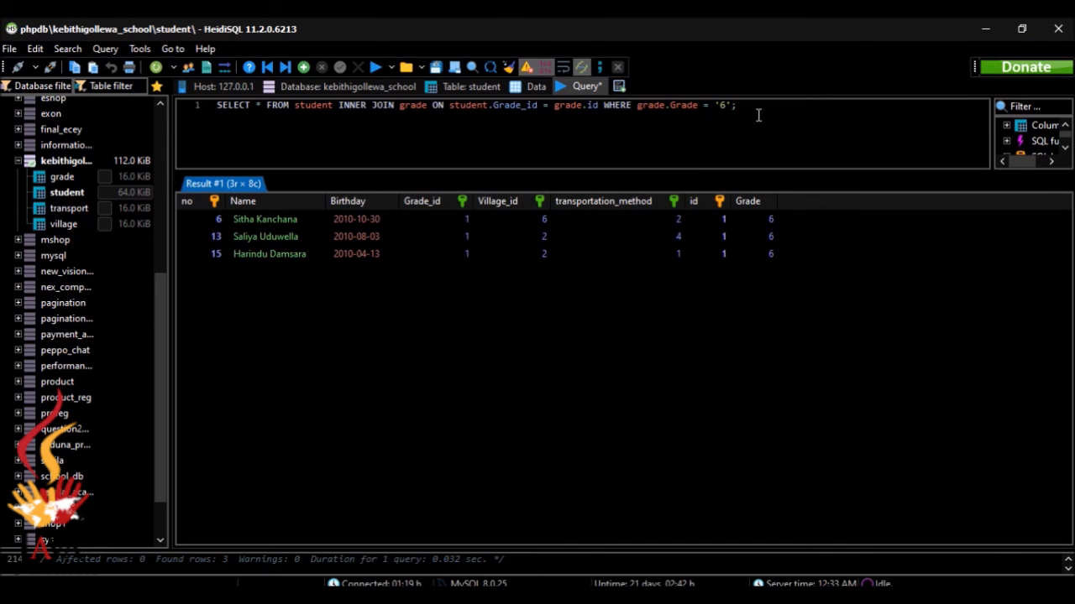
drag(739, 106, 149, 173)
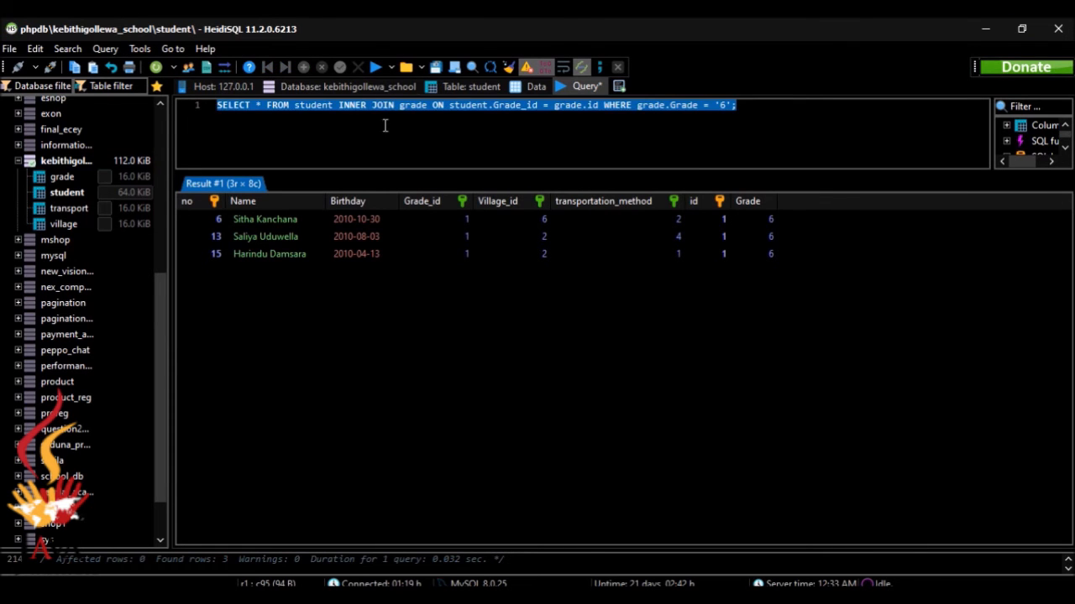
key(BackSpace)
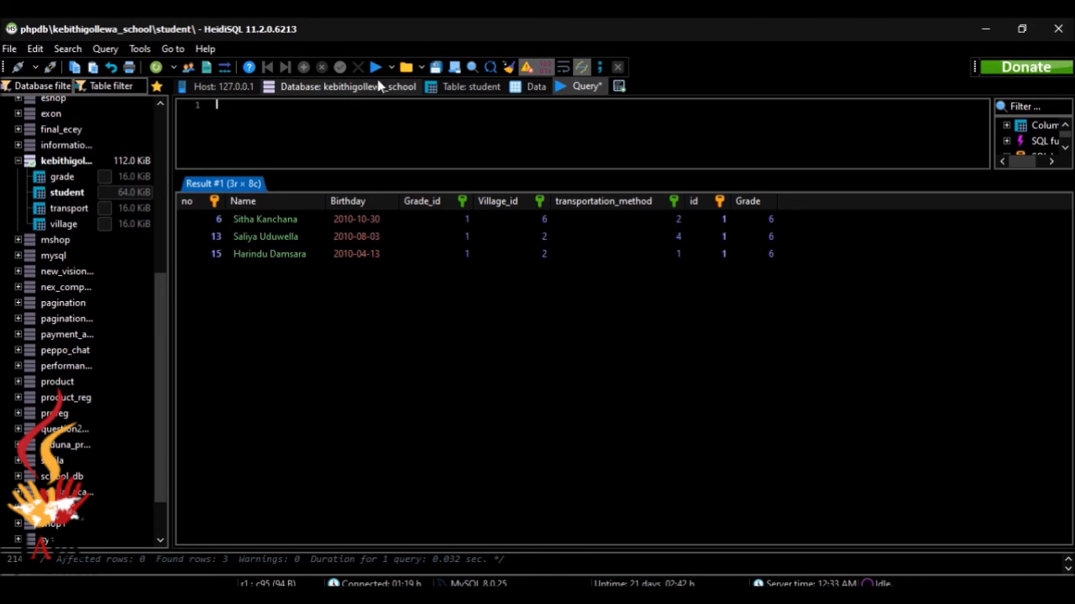
Start the query SELECT student.Birthday FROM student WHERE student.Village_id
click(375, 67)
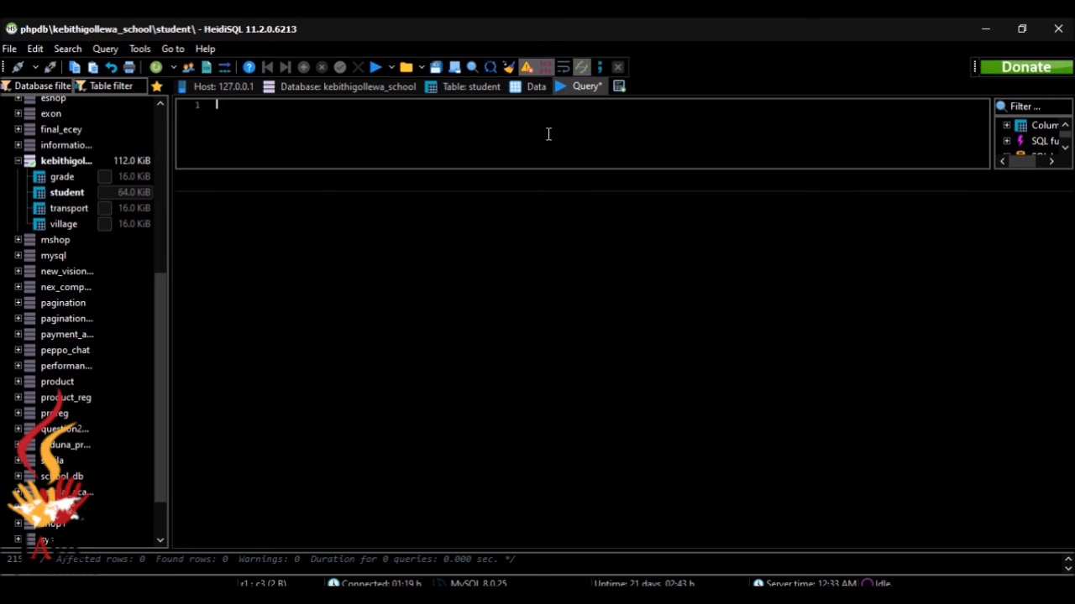
text(SELECT student.)
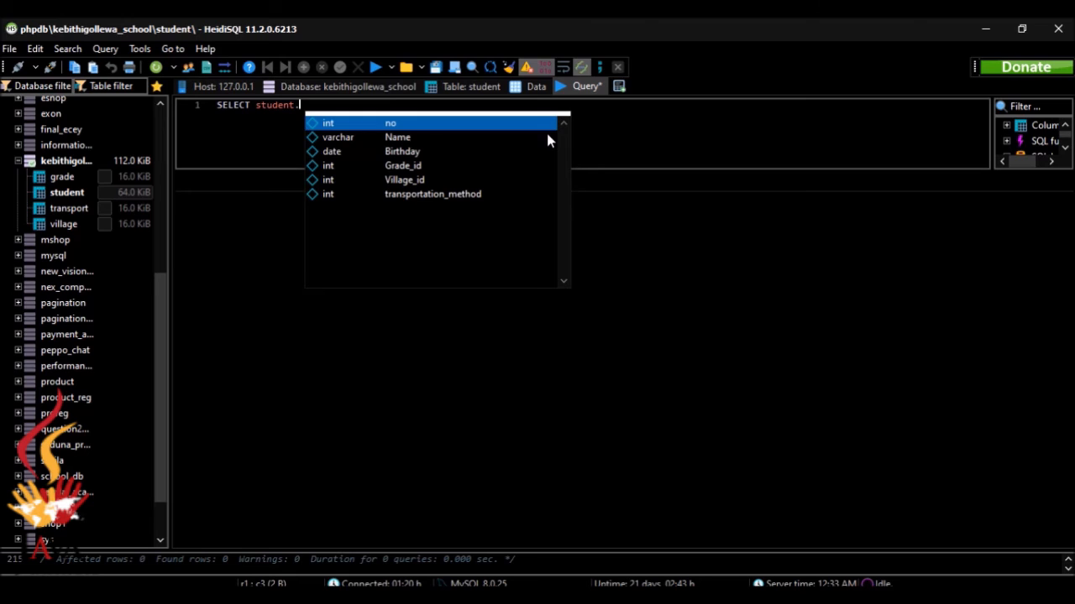
key(Down)
key(Down)
key(Down)
key(Down)
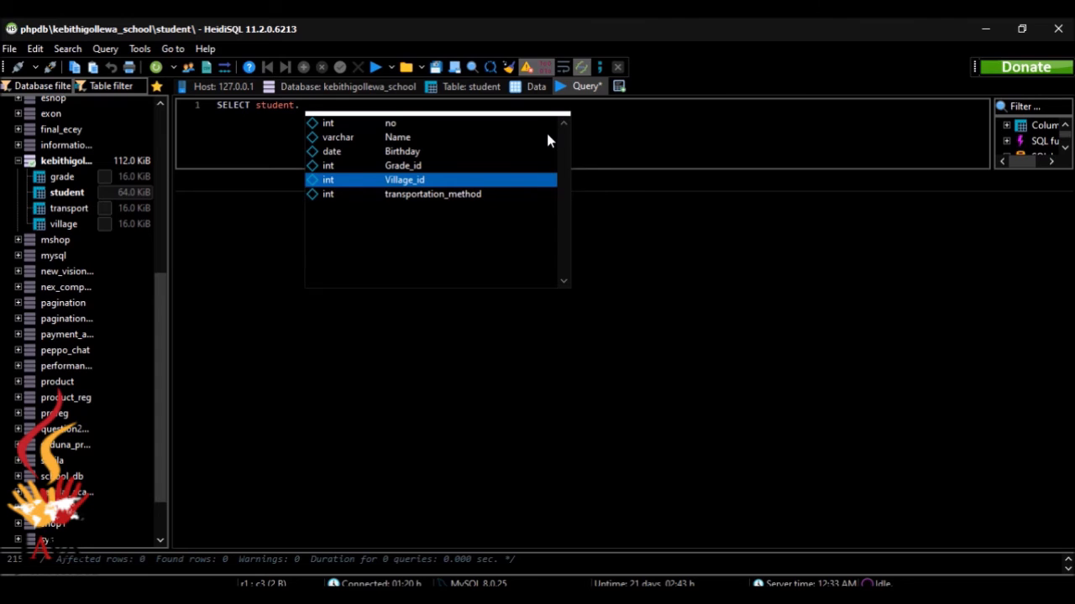
key(Up)
key(Up)
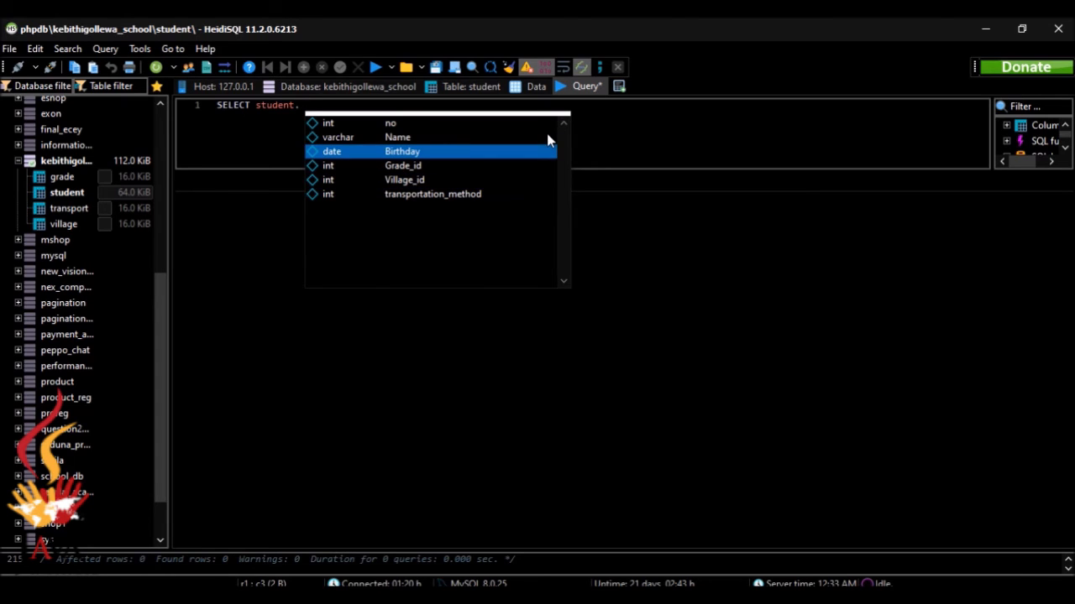
key(Return)
text(FR)
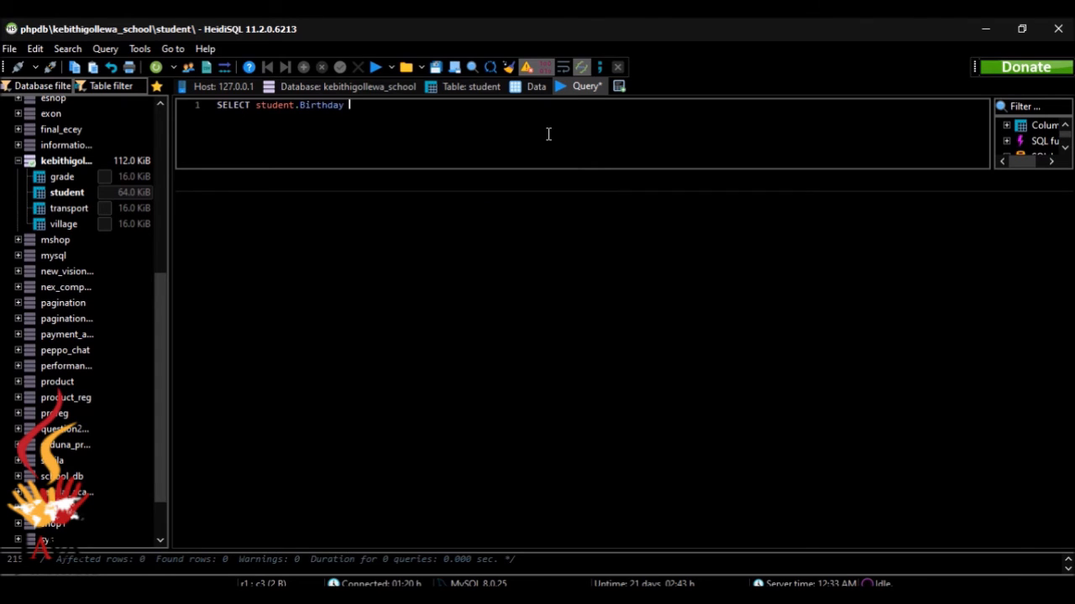
text(OM student WHER)
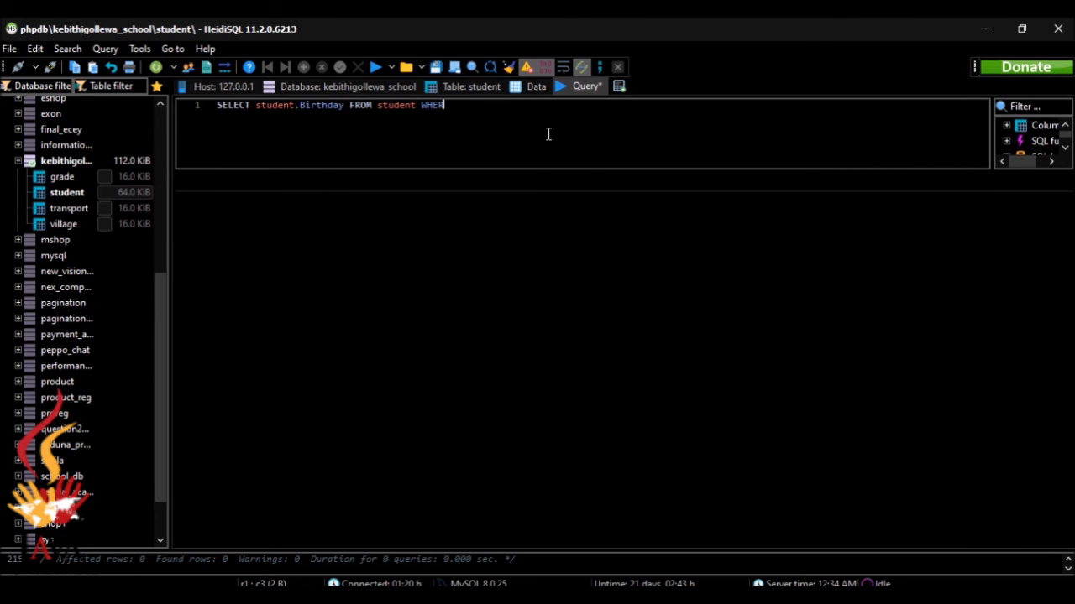
text(E student.)
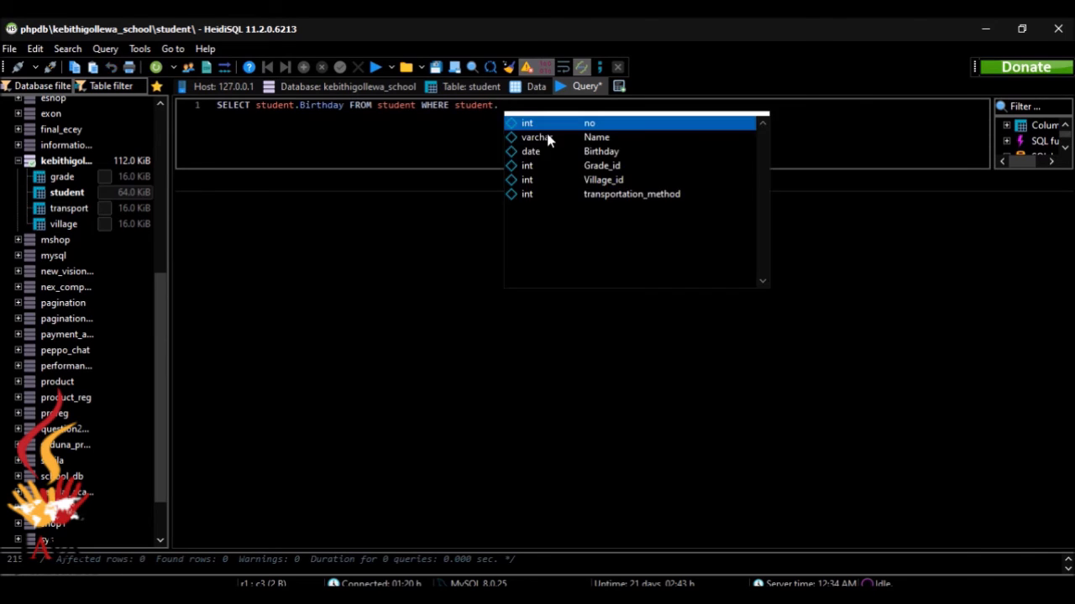
key(Down)
key(Down)
key(Down)
key(Down)
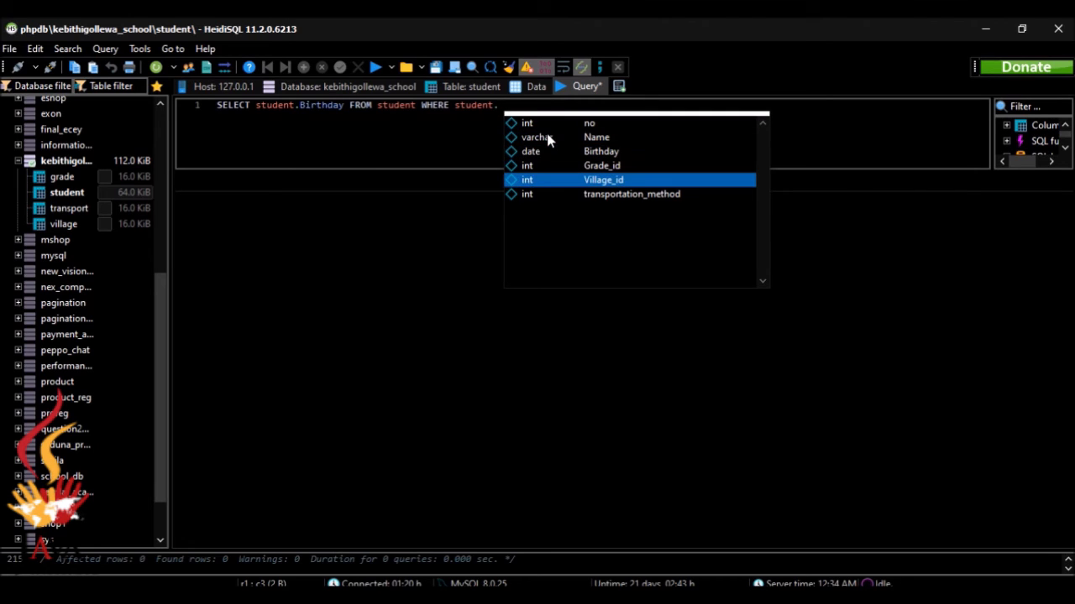
key(Return)
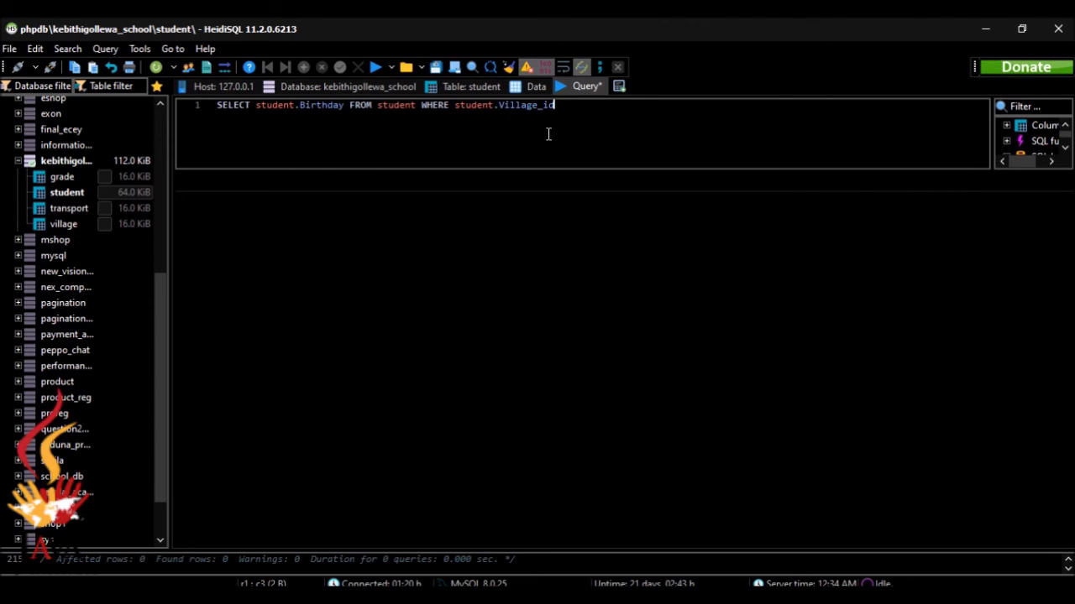
Add IN (SELECT village.id FROM village WHERE id = '1') followed by AND student
text(IN)
text(()
text())
text(SELECT)
text( villa)
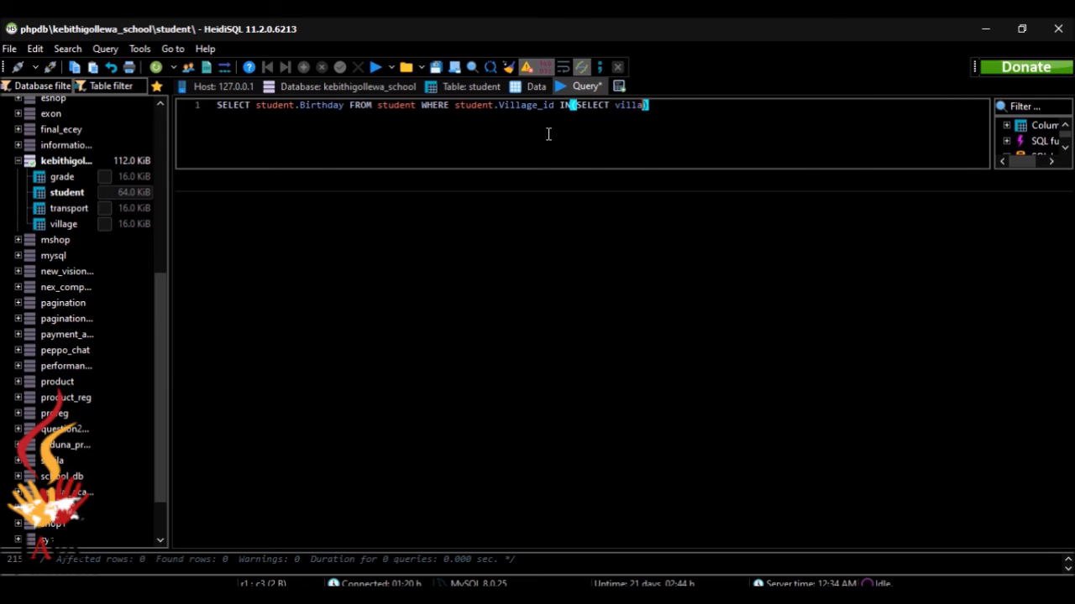
text(ge.)
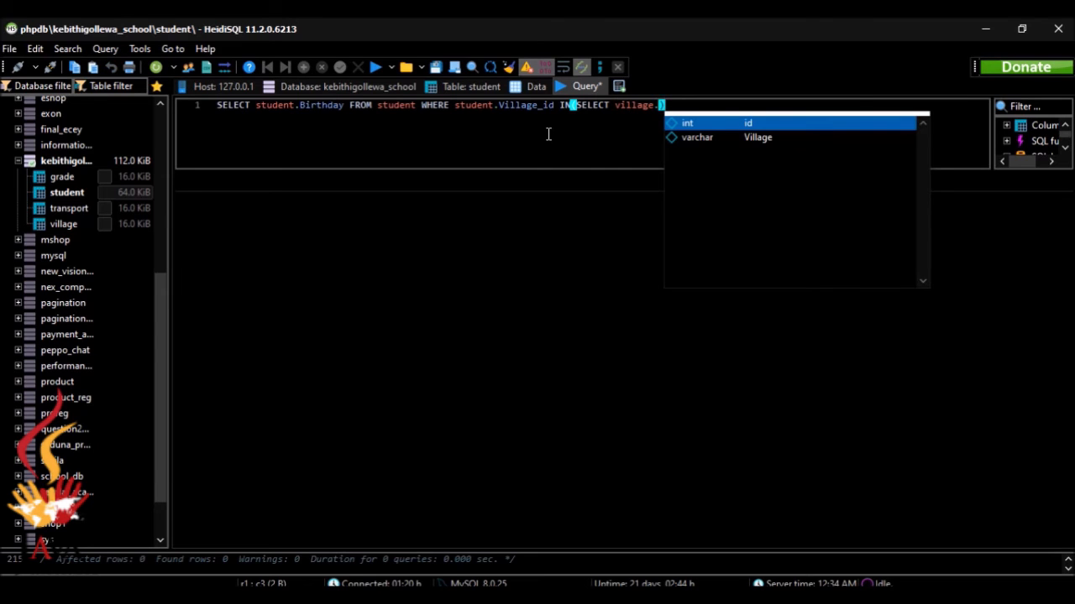
key(Return)
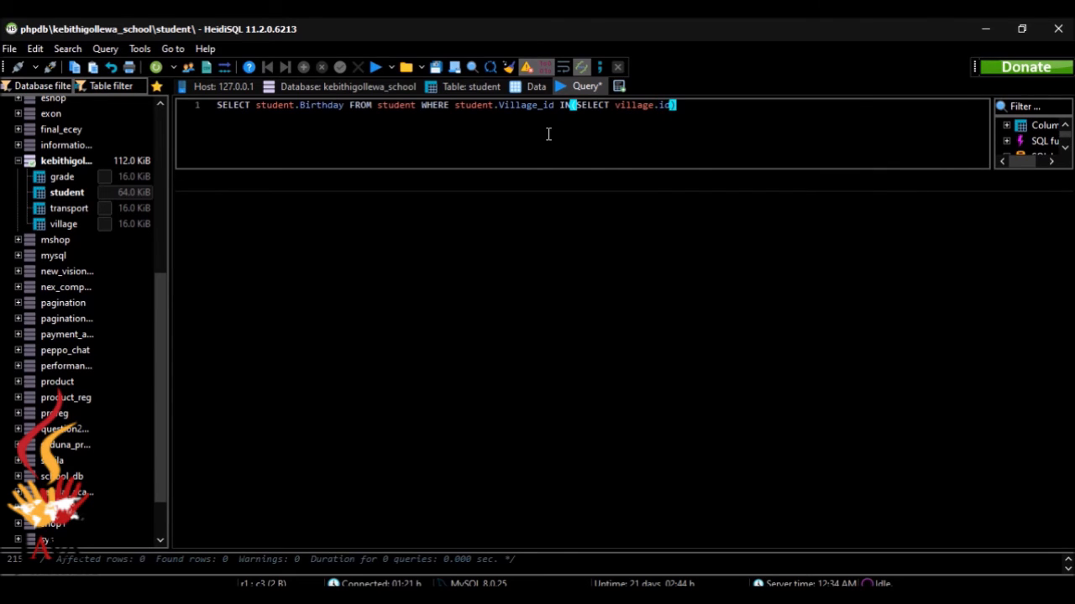
text(FROM village)
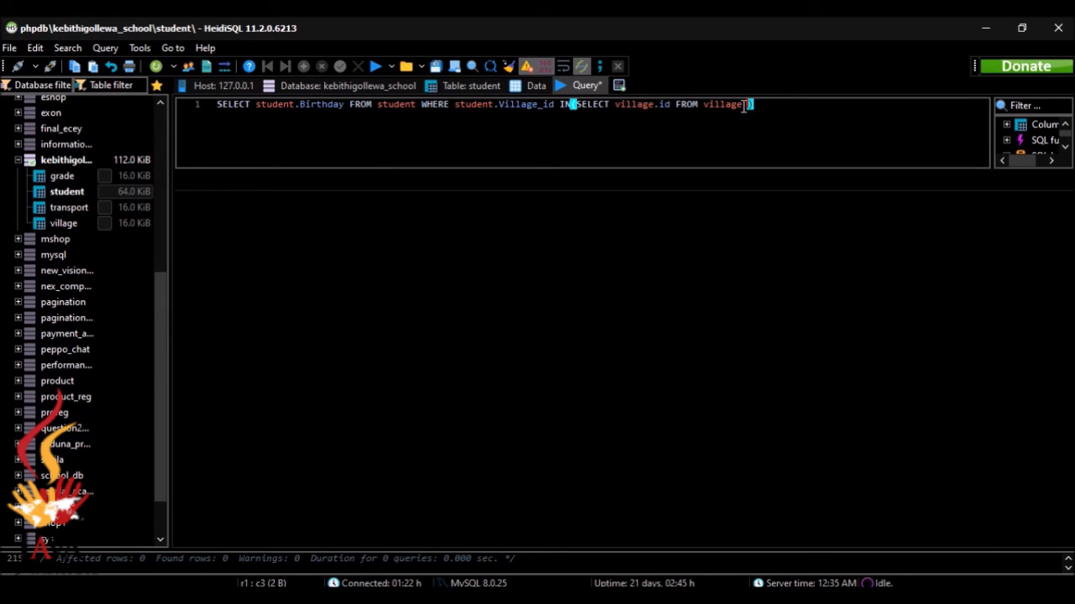
text(WHERE id = '')
key(Left)
text(1)
key(Right)
key(Right)
text(AND student)
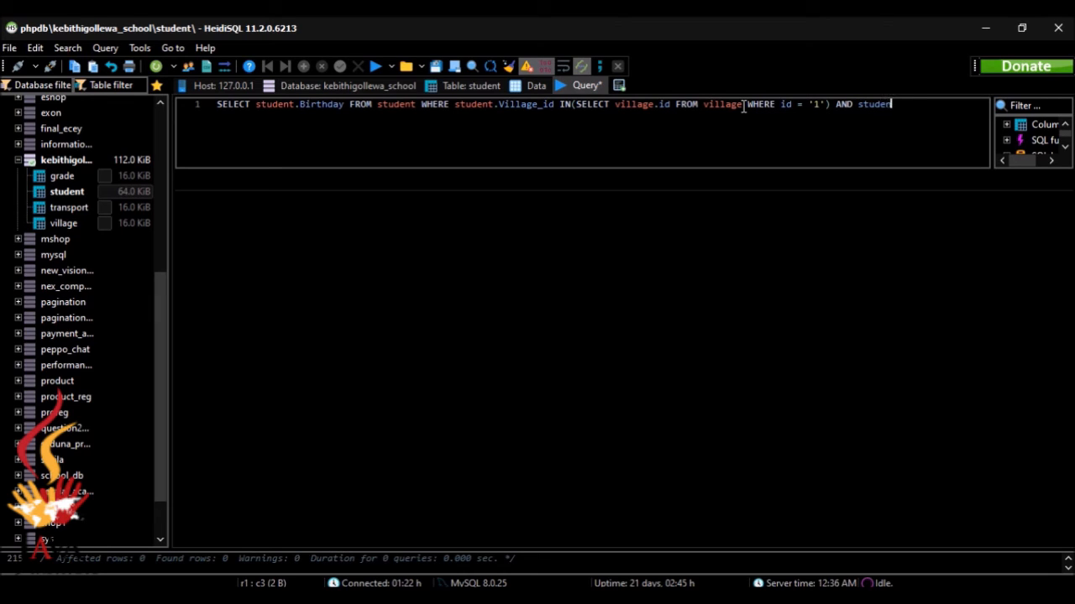
text(.t)
Complete the condition as student.transportation_method IN
key(Return)
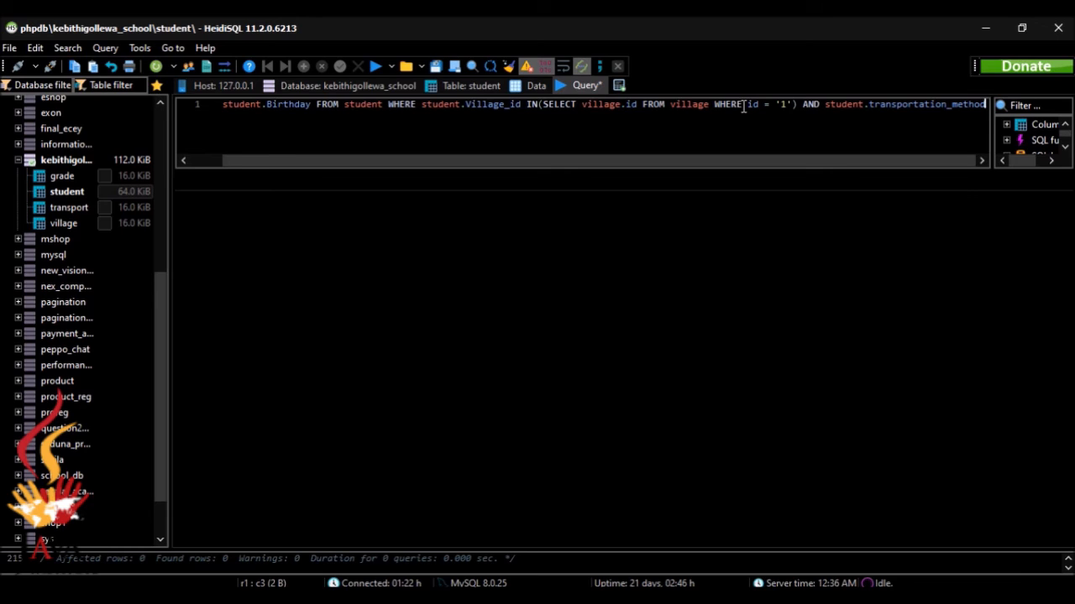
text(cIN)
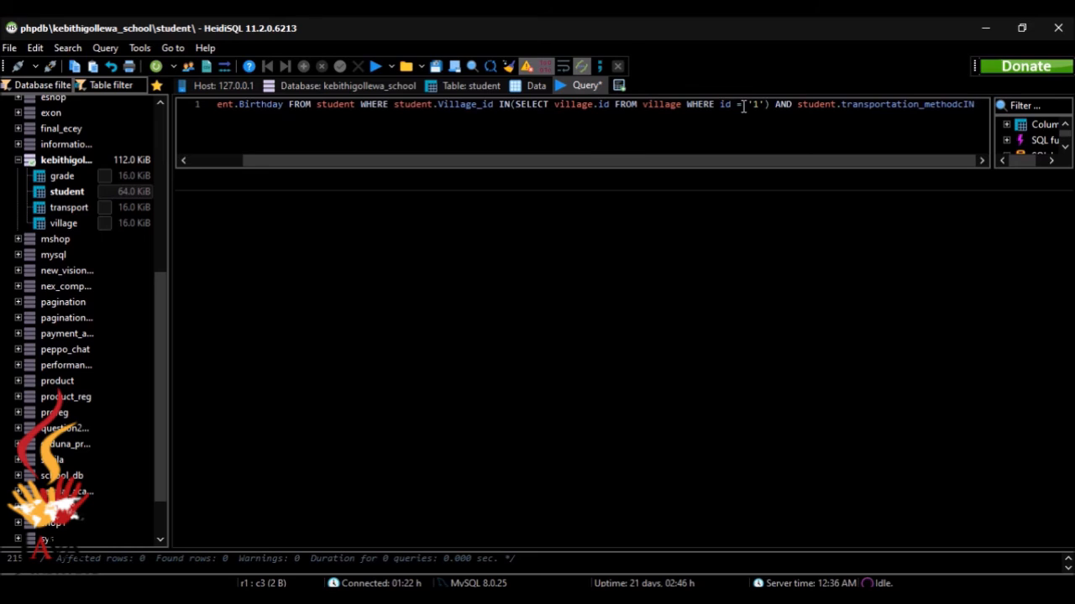
key(BackSpace)
key(Left)
key(Left)
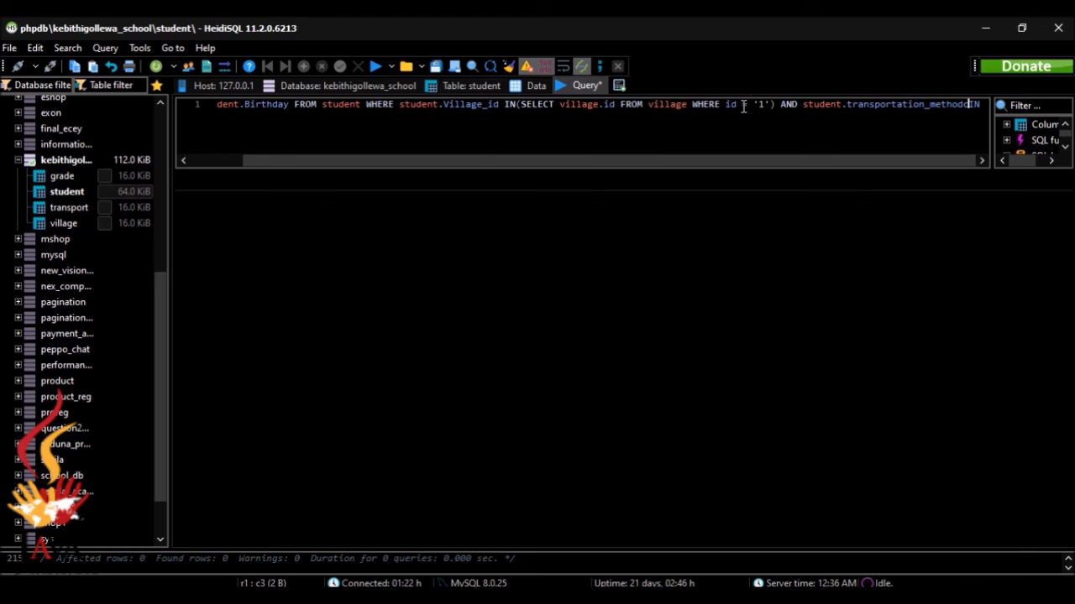
key(BackSpace)
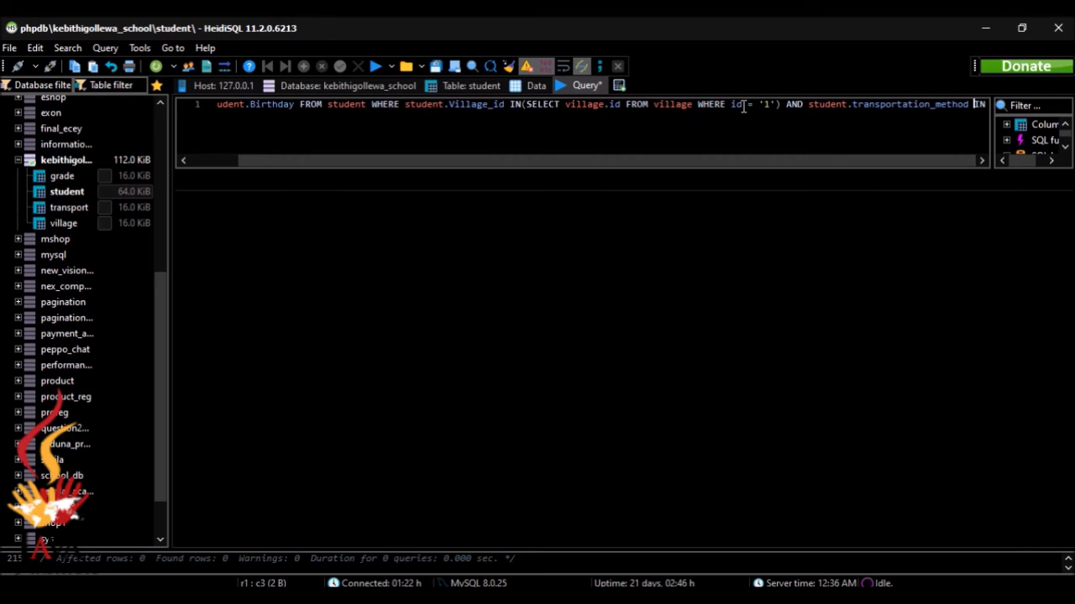
key(Right)
key(Right)
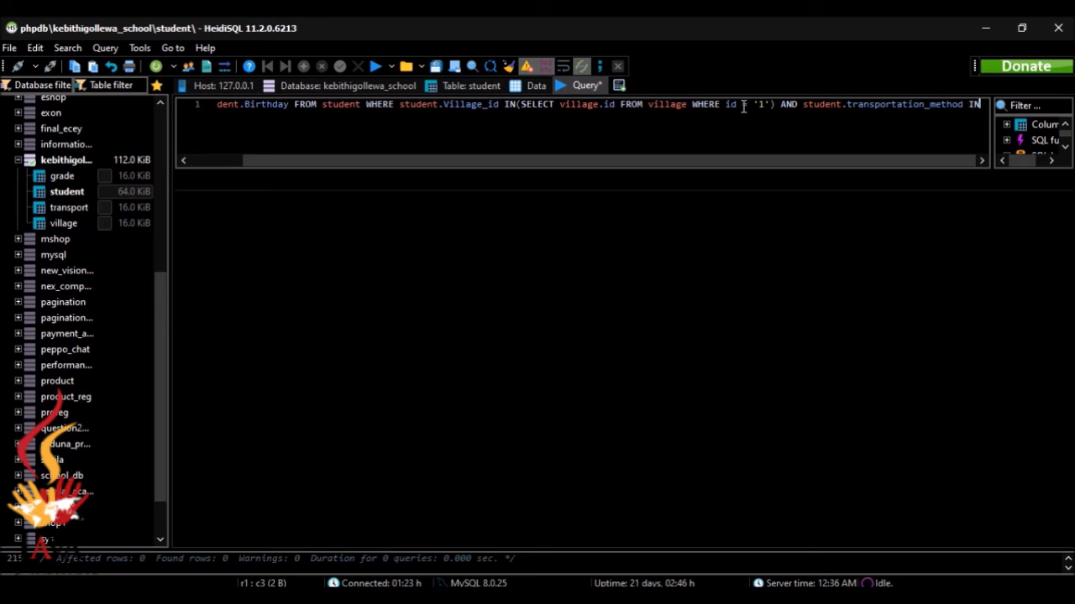
Add the subquery (SELECT transport.id FROM transport WHERE transport_method = '1')
text(())
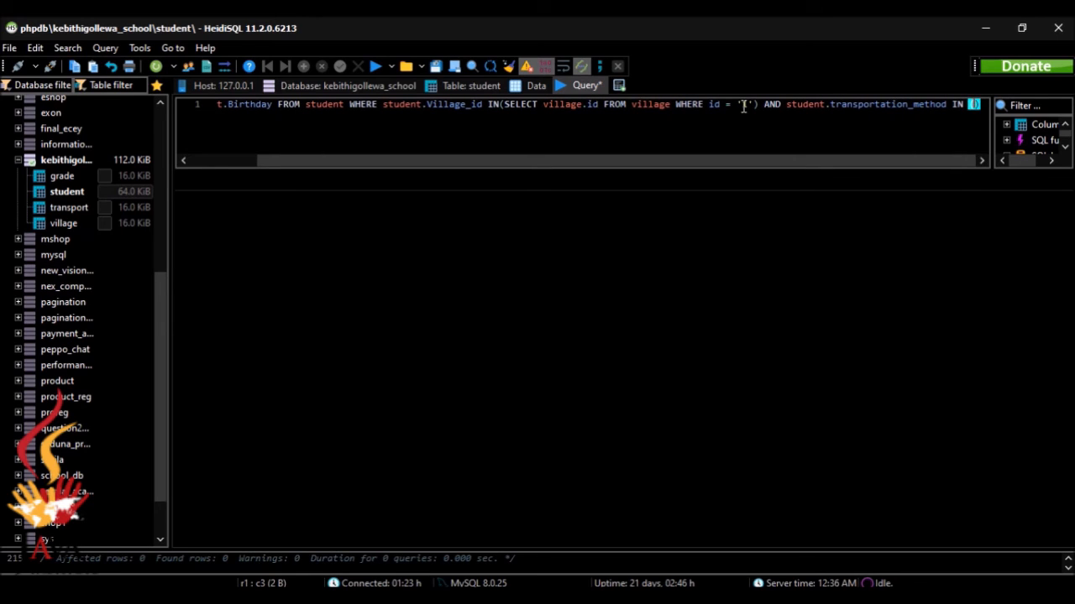
text(SELECT)
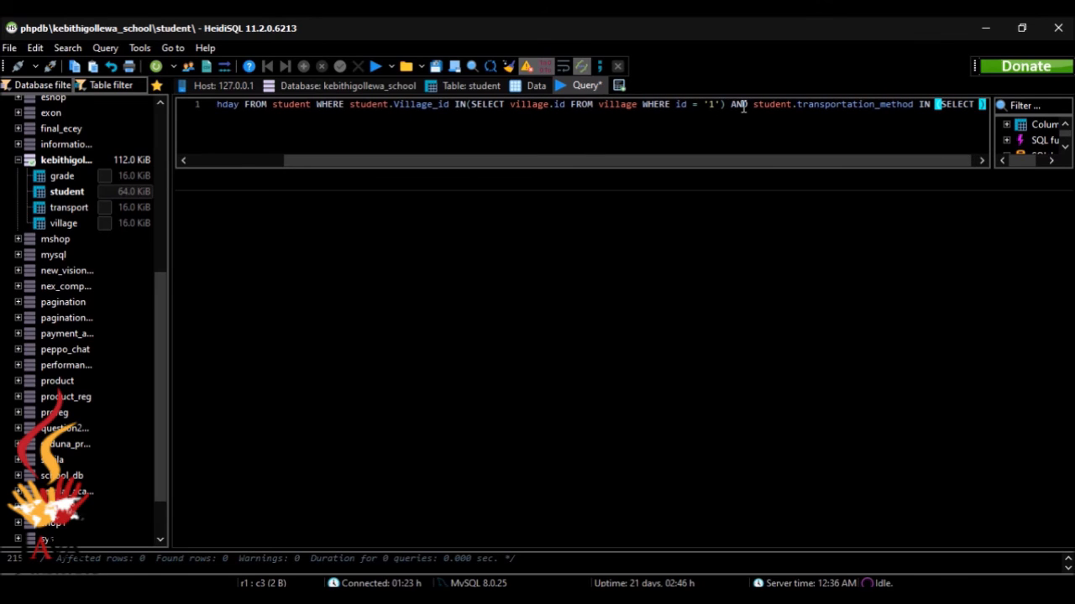
text( tr)
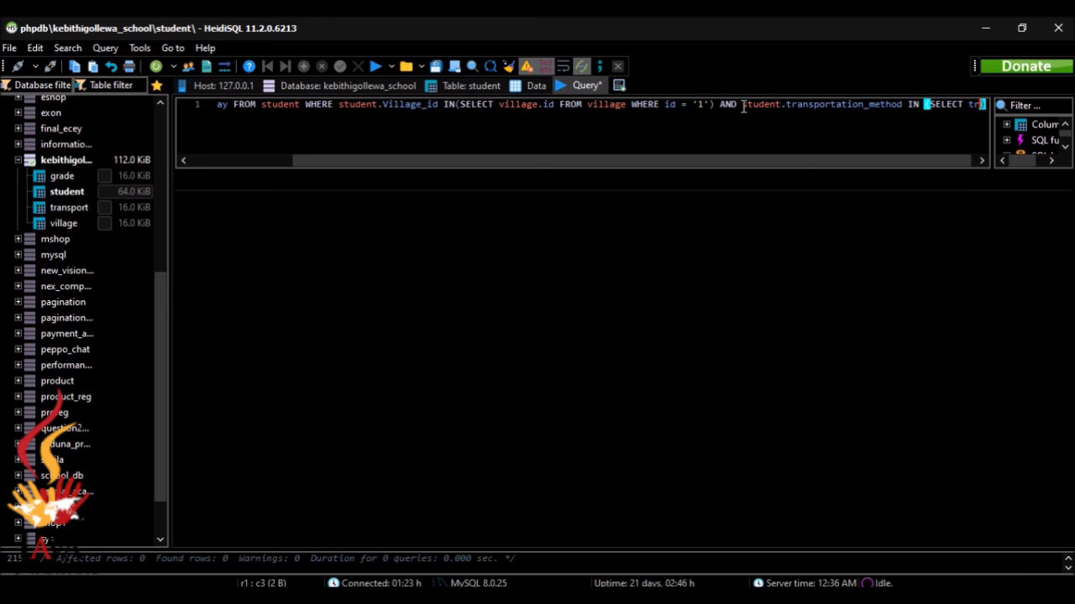
text(ans)
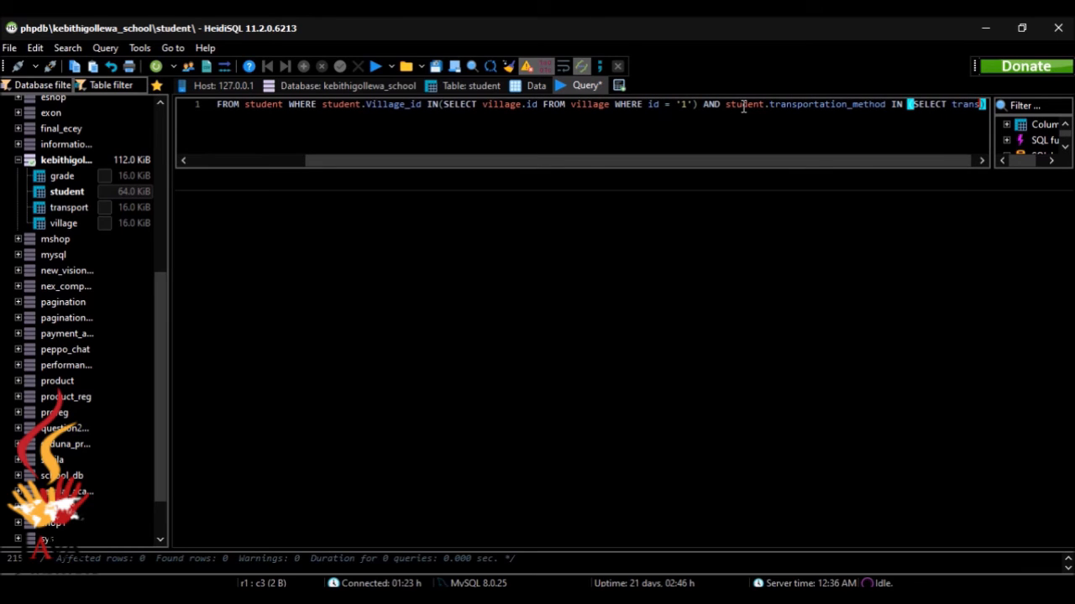
text(por)
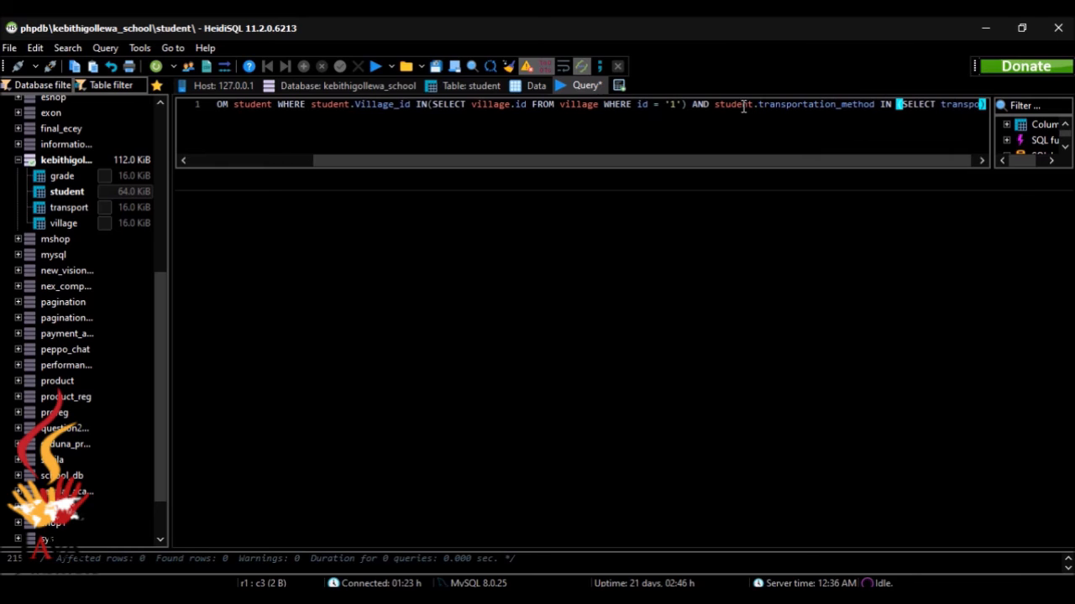
text(t)
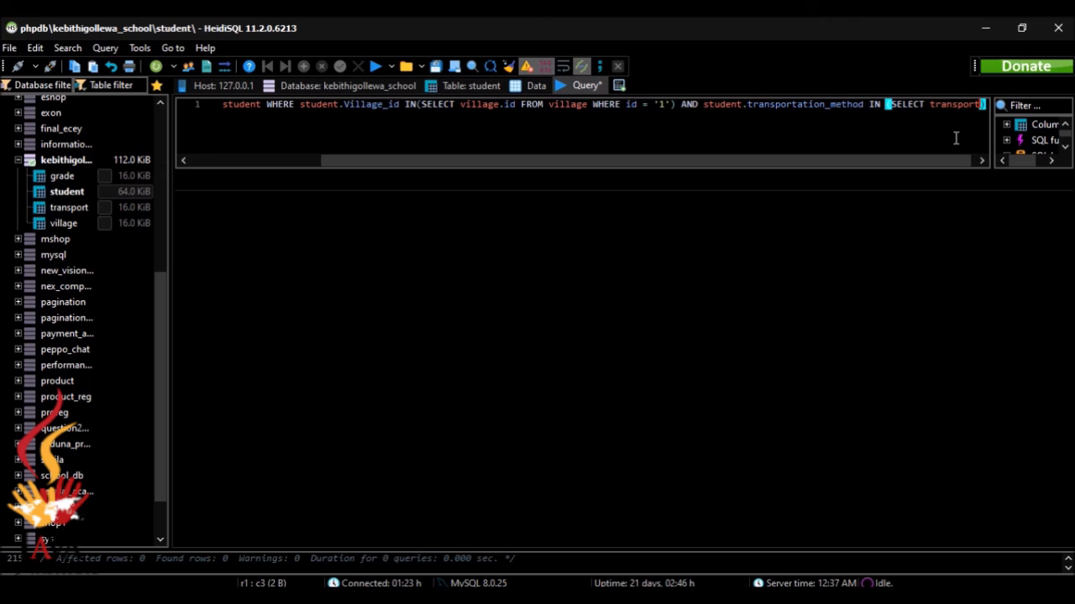
text(.)
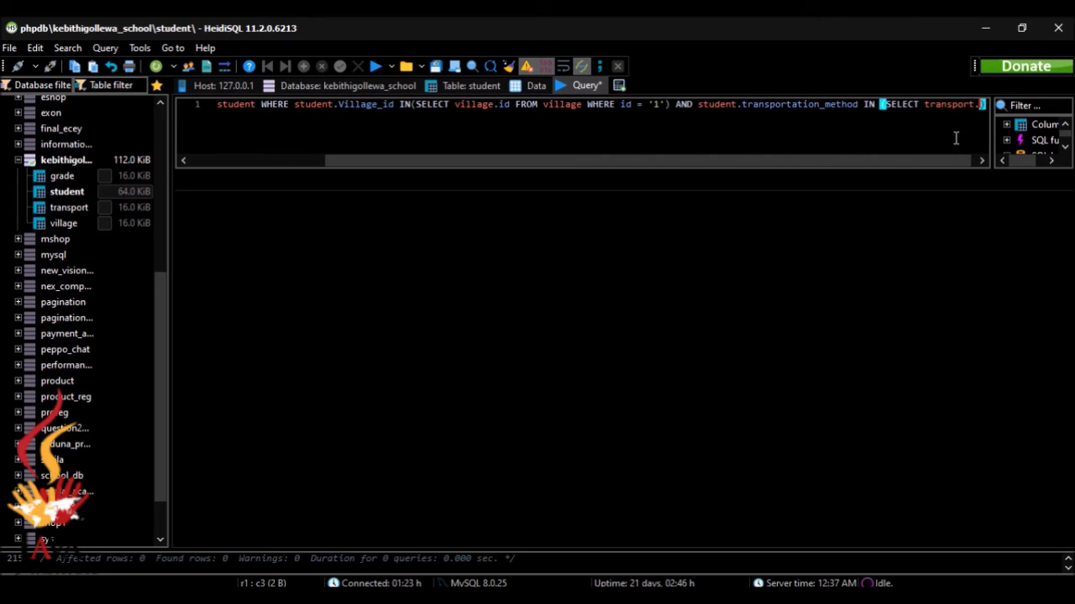
text(it)
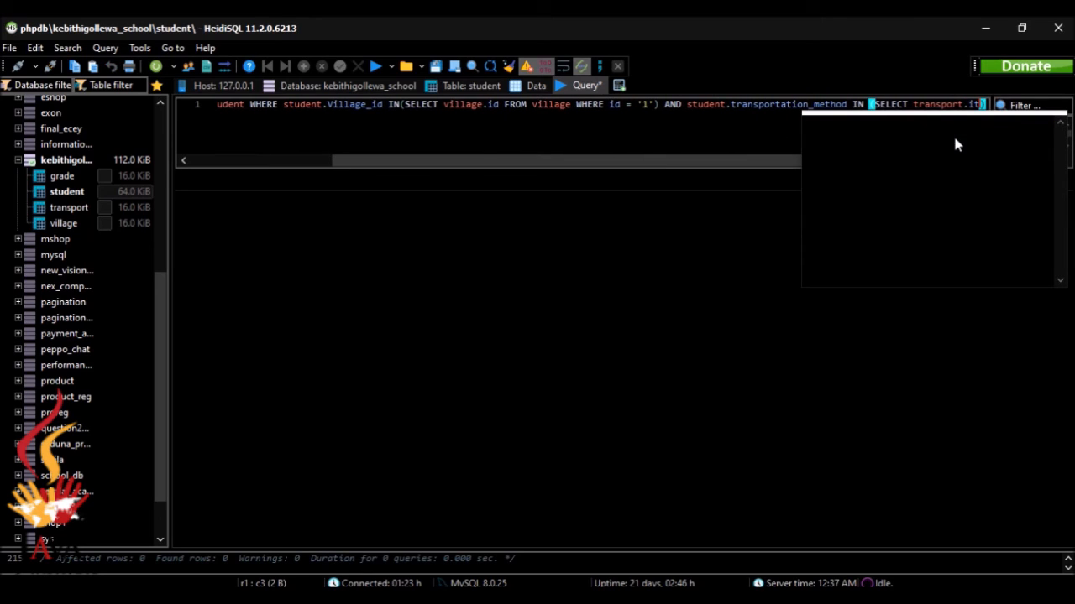
key(BackSpace)
text(d)
key(Escape)
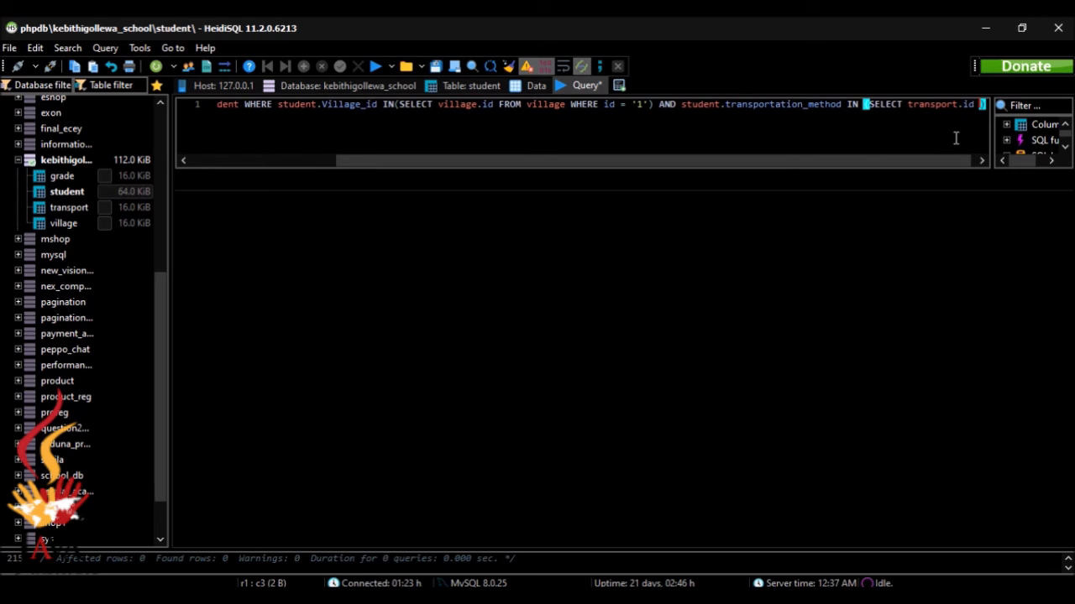
text(FROM)
text( tr)
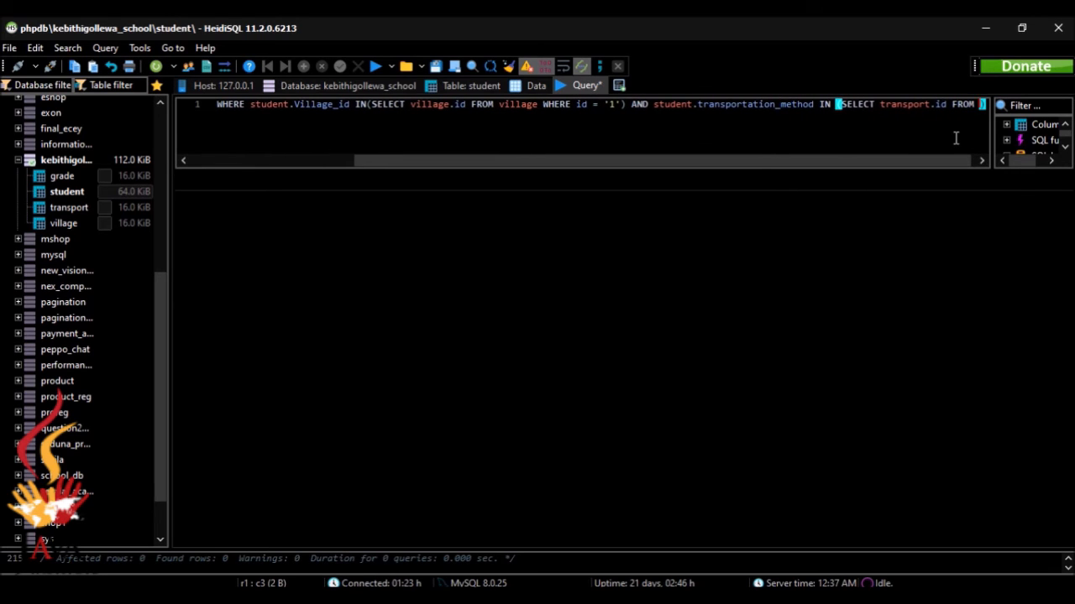
text(ans)
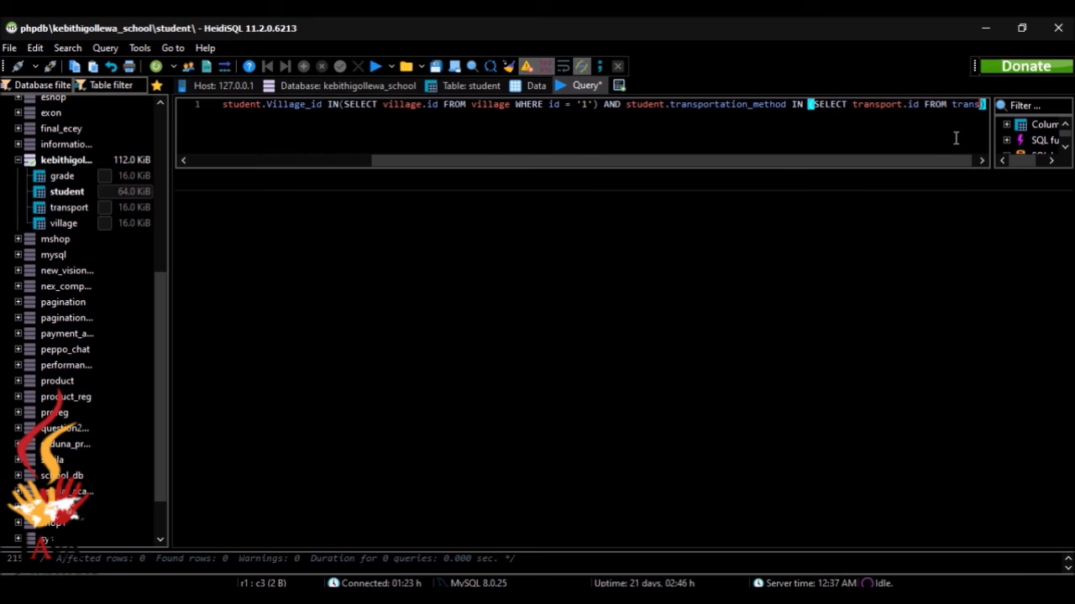
text(port )
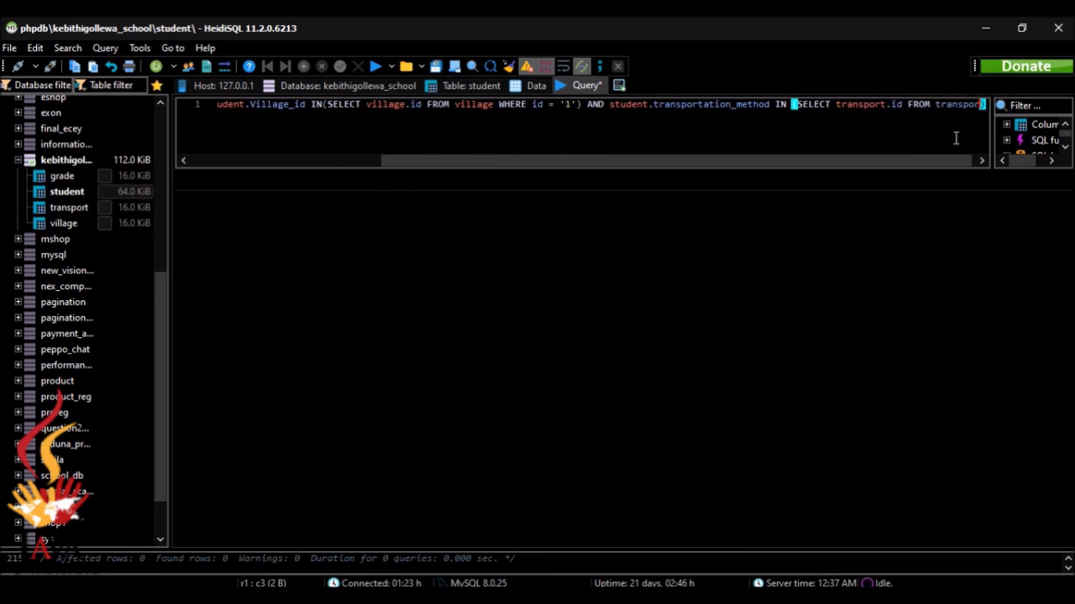
text(WHERE)
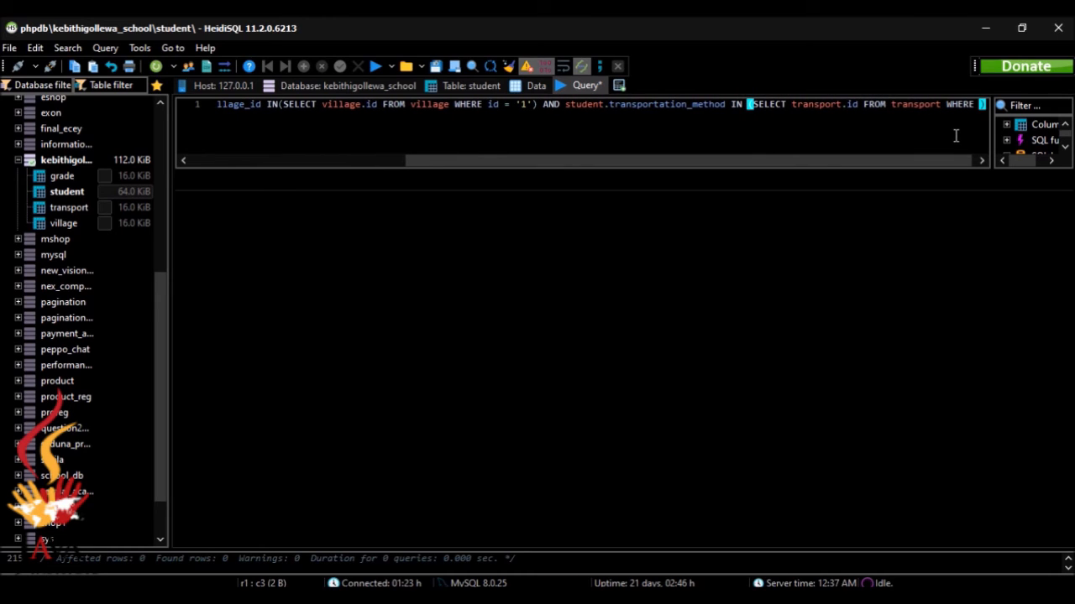
text( tra)
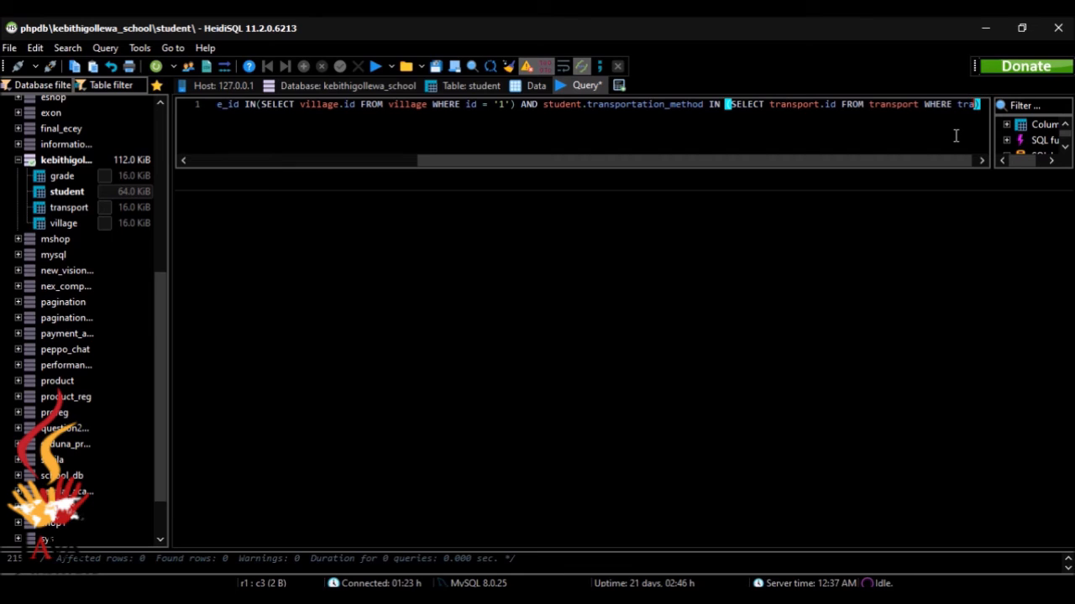
text(nspo)
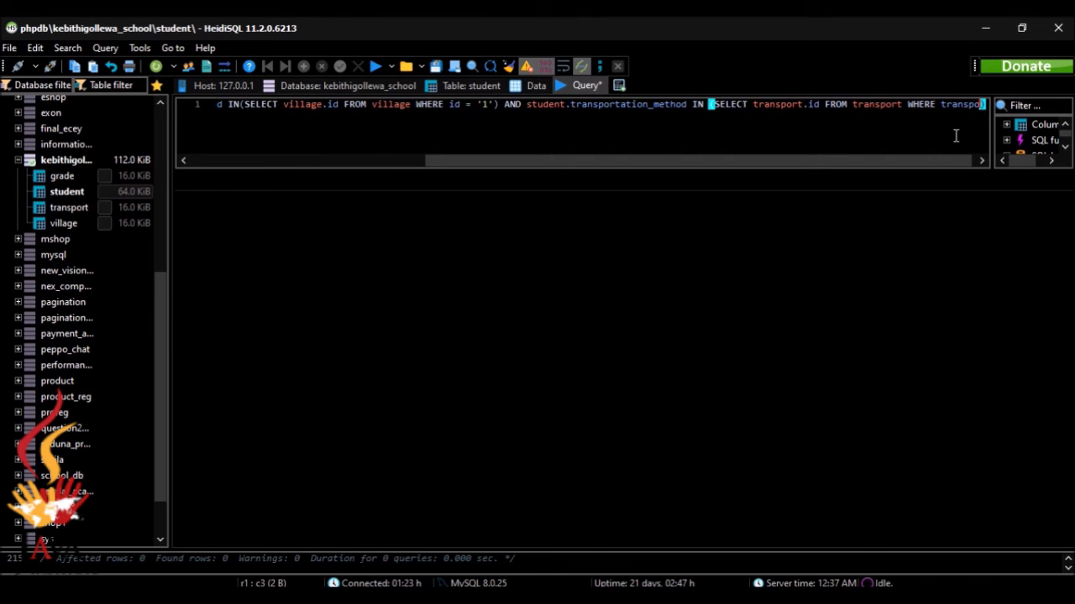
text(rt)
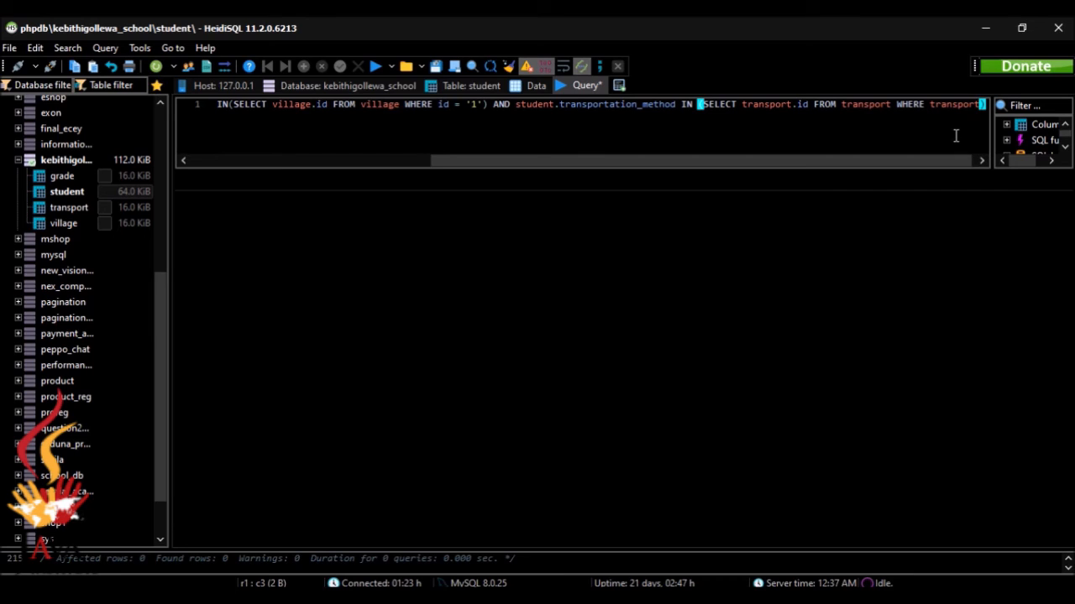
text(_me)
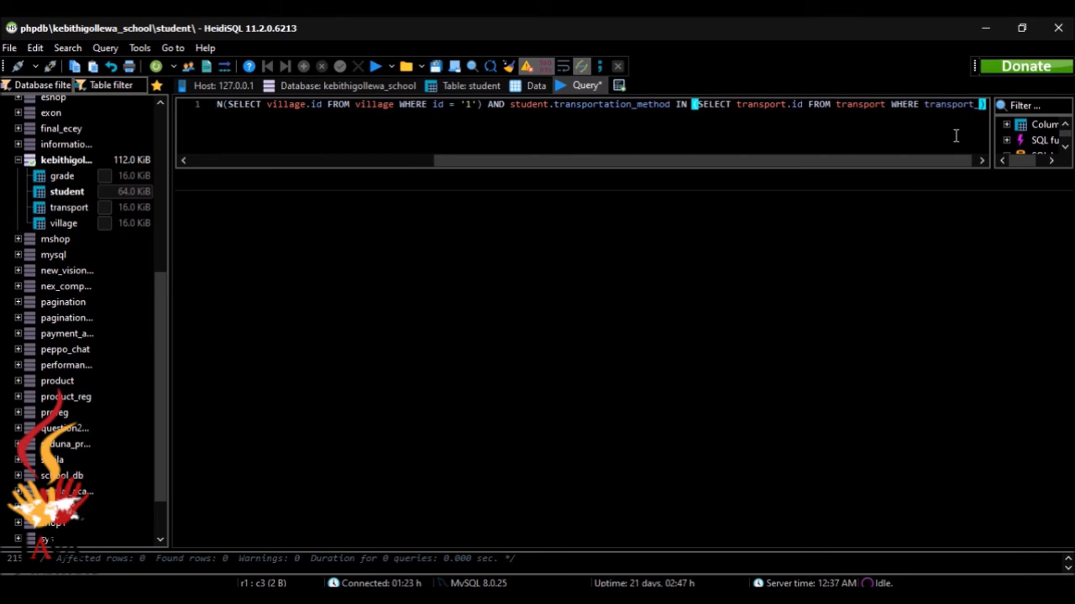
text(th)
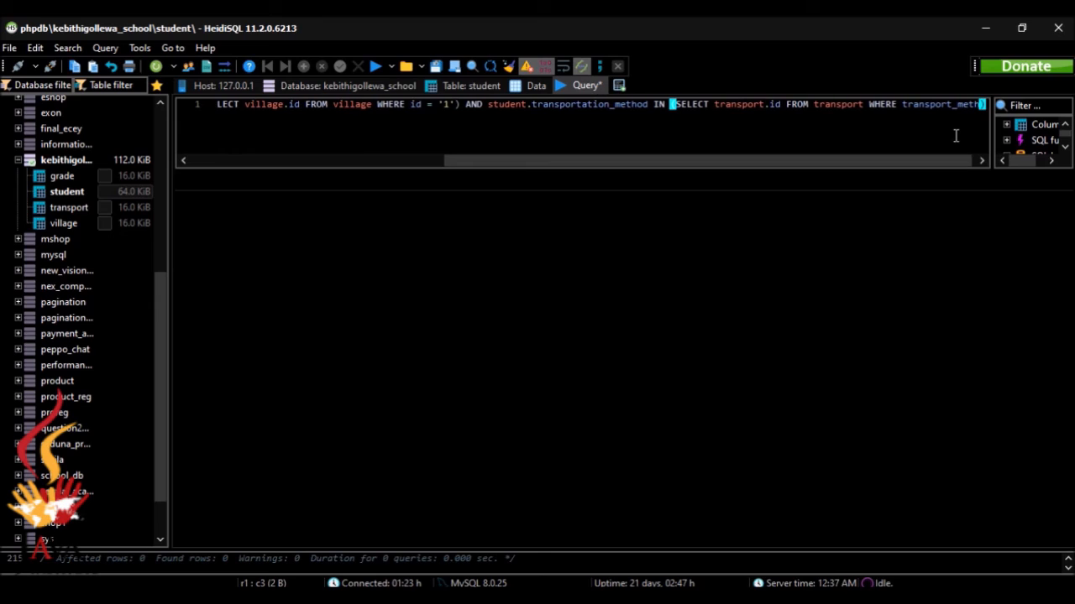
text(od)
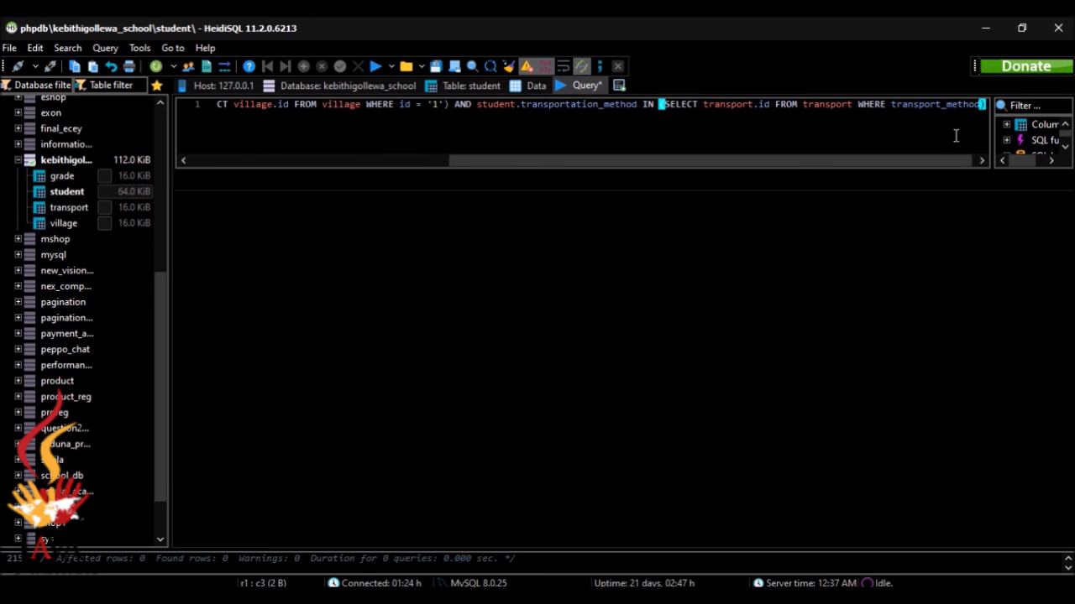
text( =)
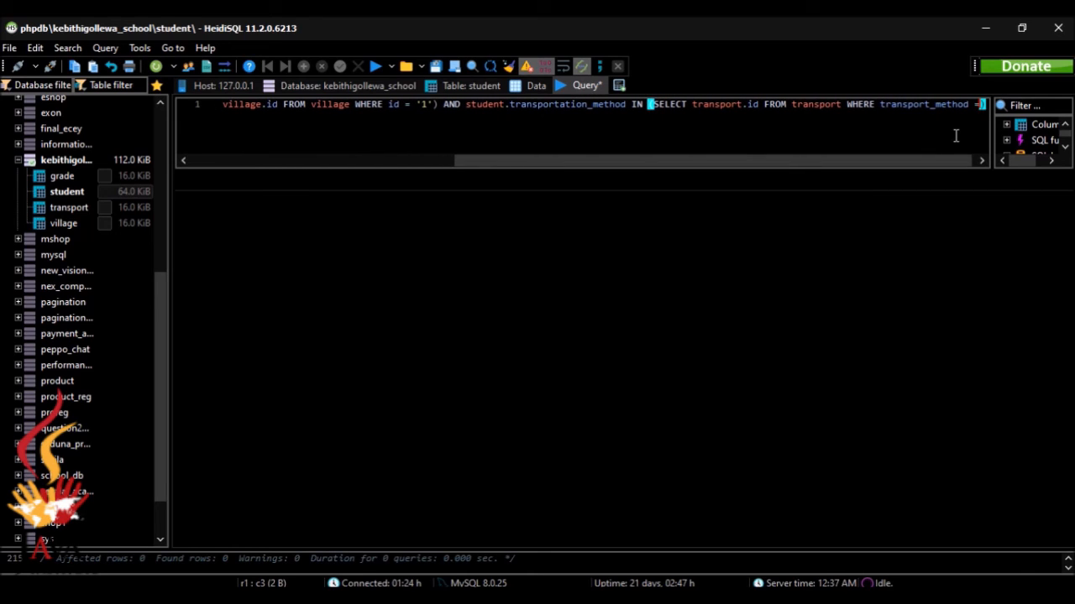
text( '')
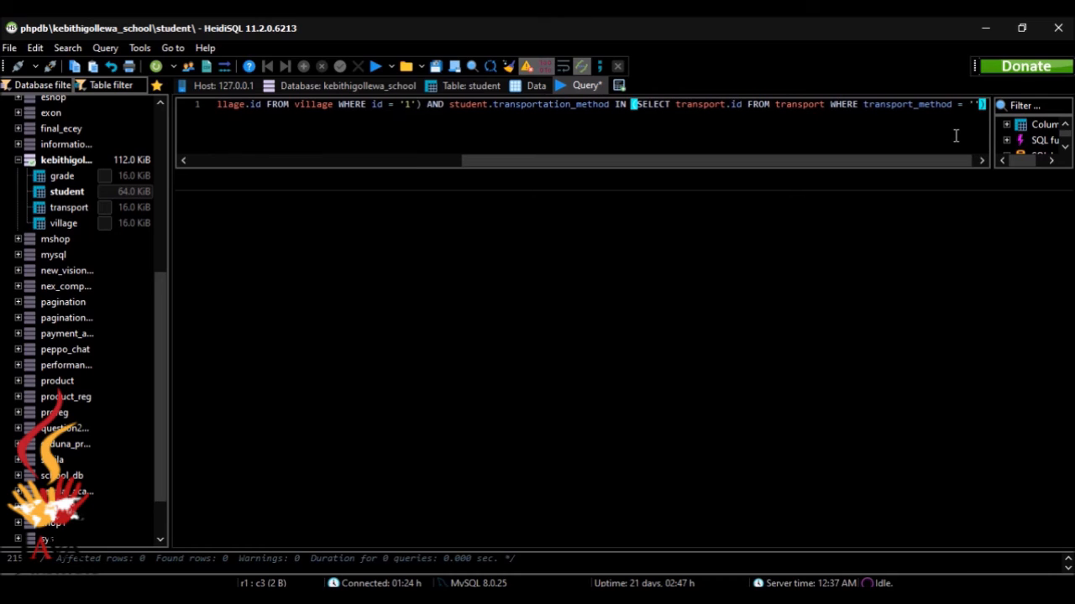
key(Left)
text(1)
key(End)
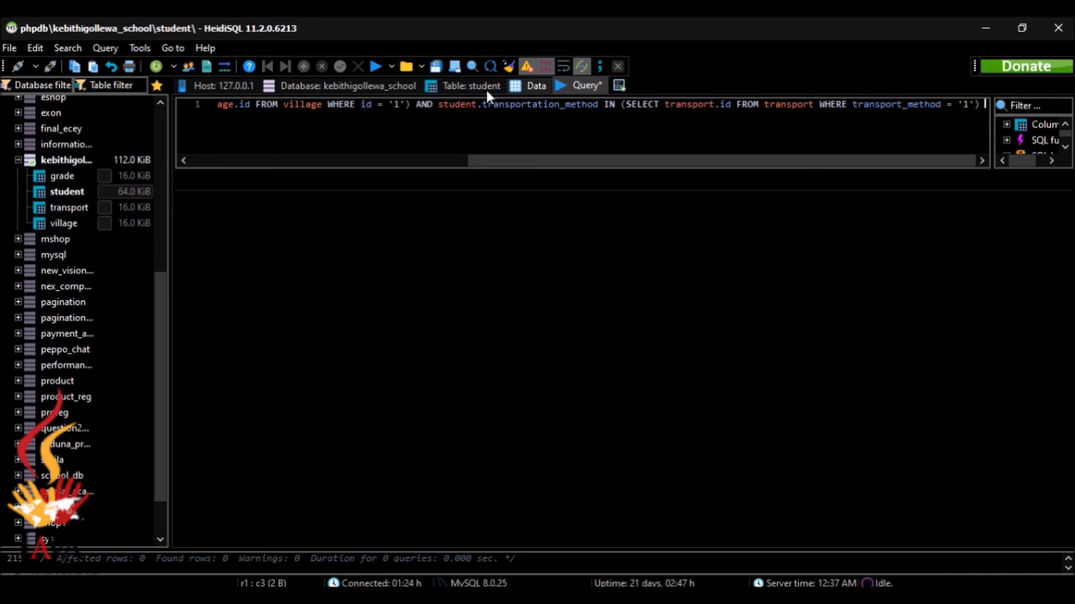
Open the transport table's data showing bus, foot, motor bicycle, bicycle and school van
click(335, 87)
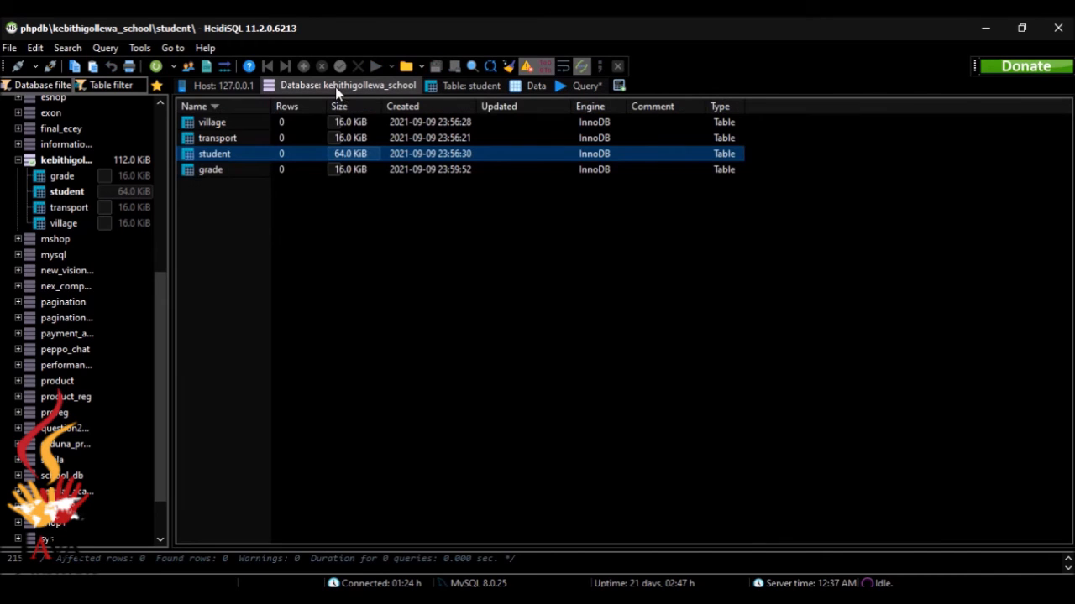
double_click(266, 139)
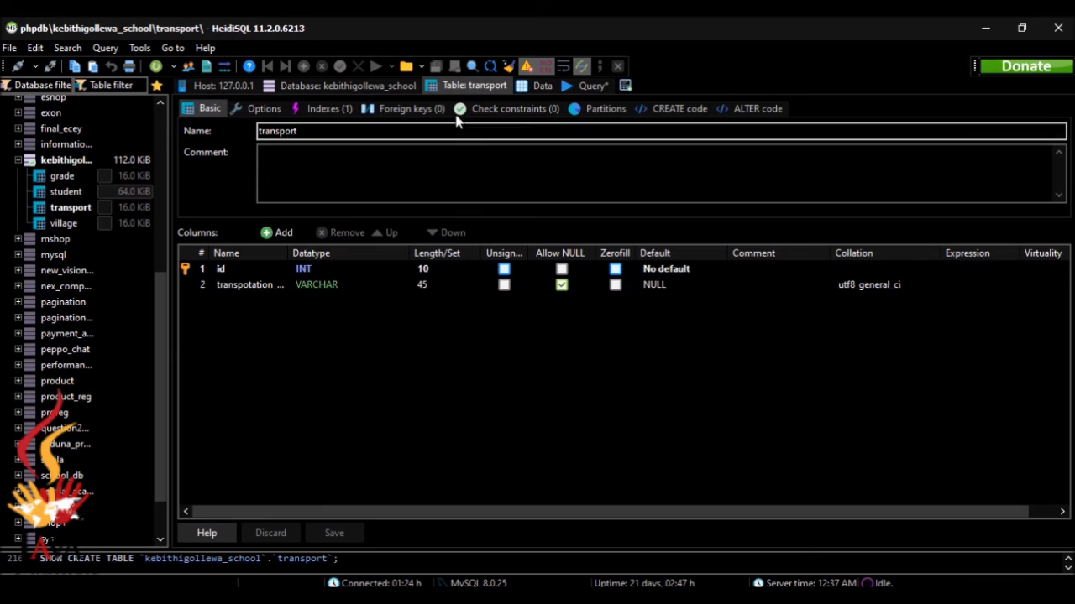
click(541, 86)
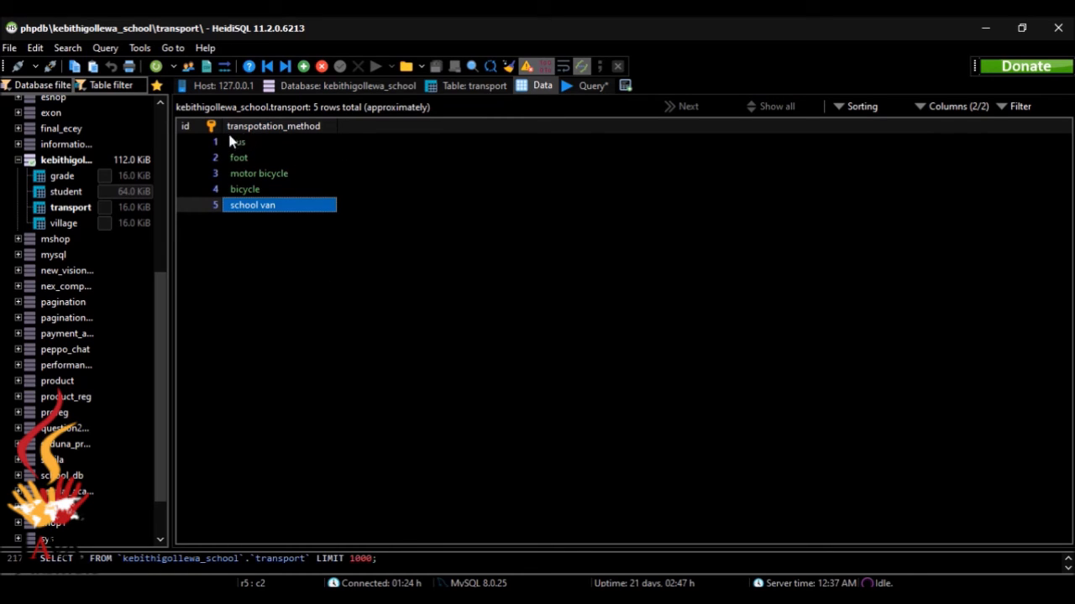
Deselect the school van cell in the transport data grid and go back to the Query* editor
click(527, 251)
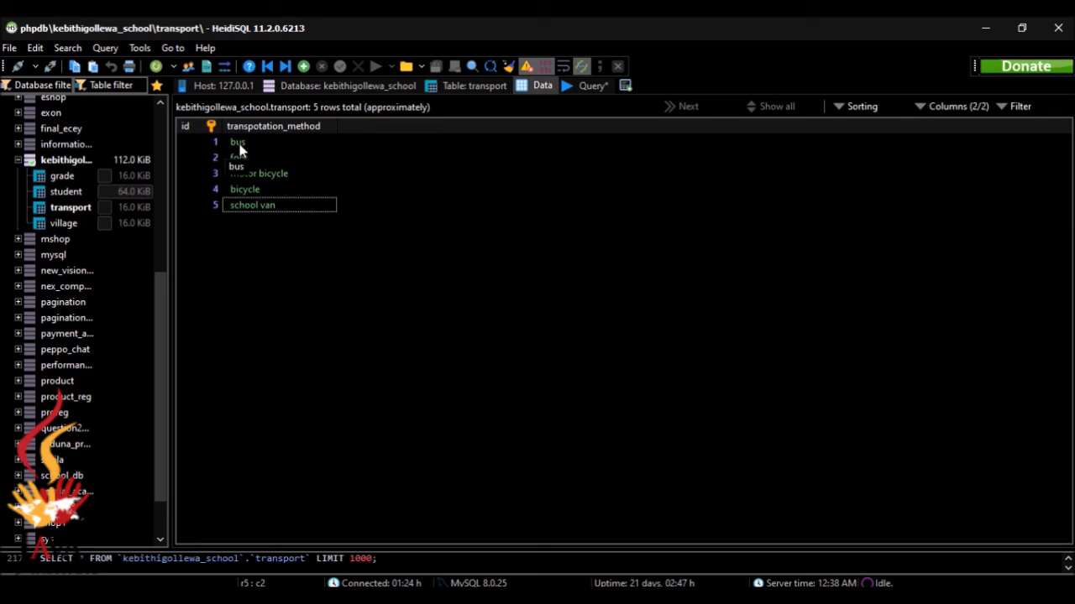
click(576, 83)
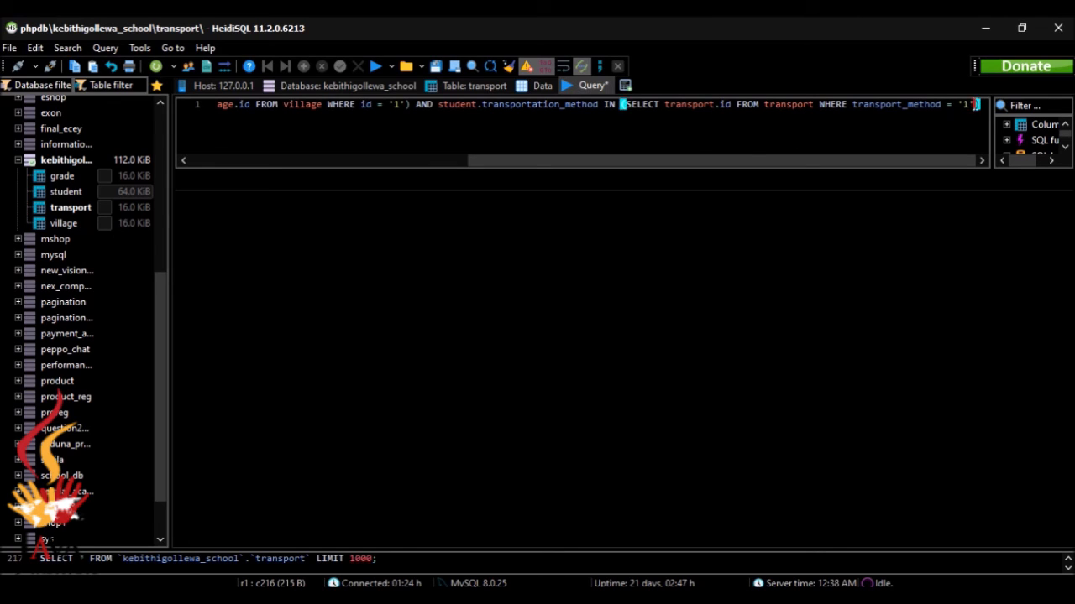
End the query with a semicolon and reformat it onto separate lines
drag(975, 104, 955, 104)
click(979, 106)
text(;)
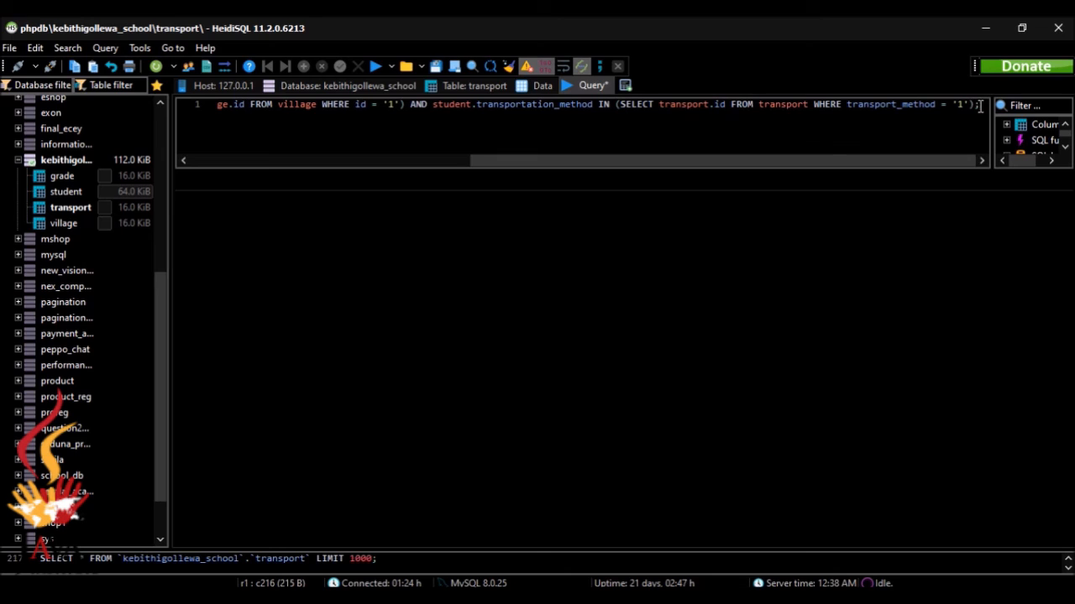
key(F9)
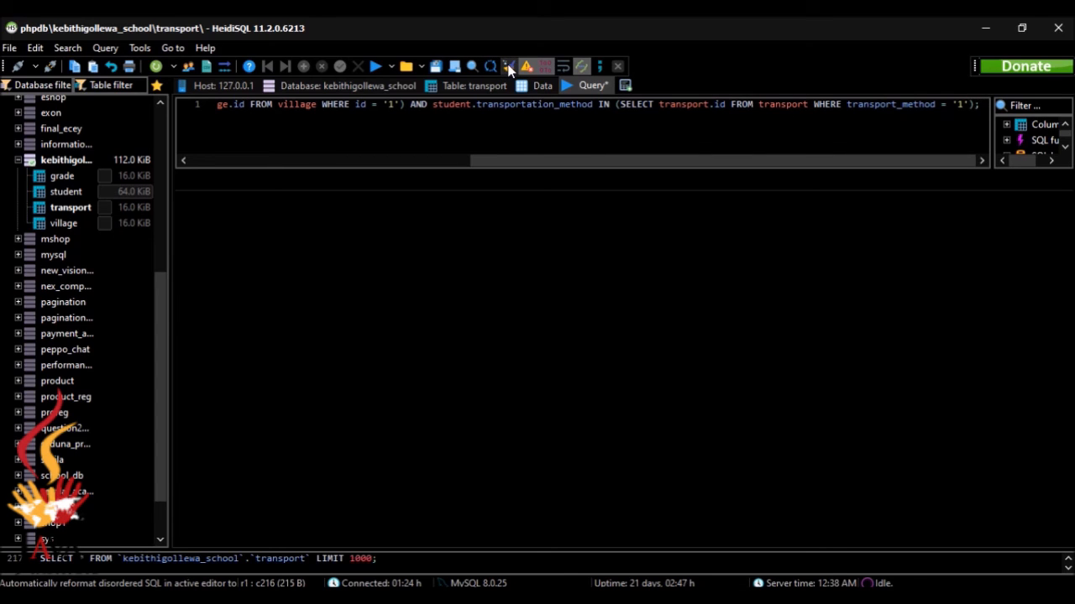
click(508, 67)
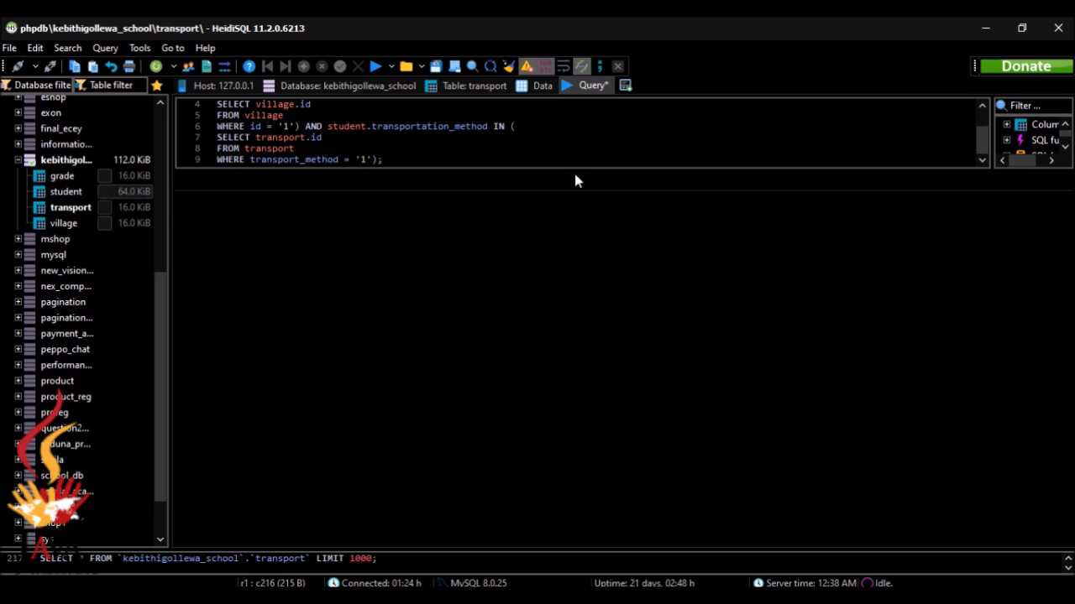
Enlarge the editor, change transport_method to transportation_method on line 9, and run the query
drag(576, 172, 566, 300)
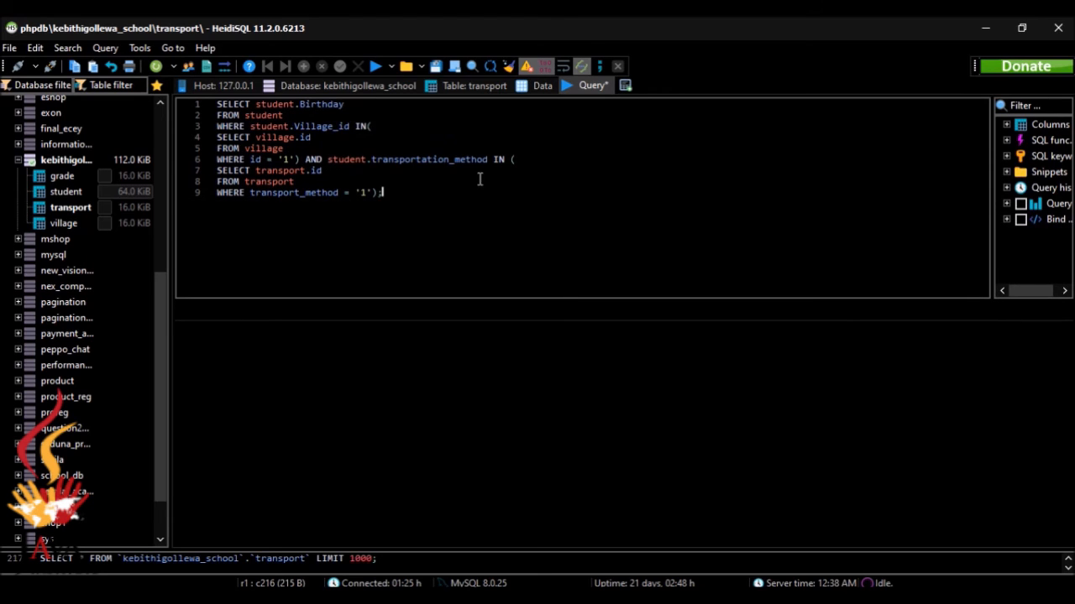
click(518, 194)
click(378, 67)
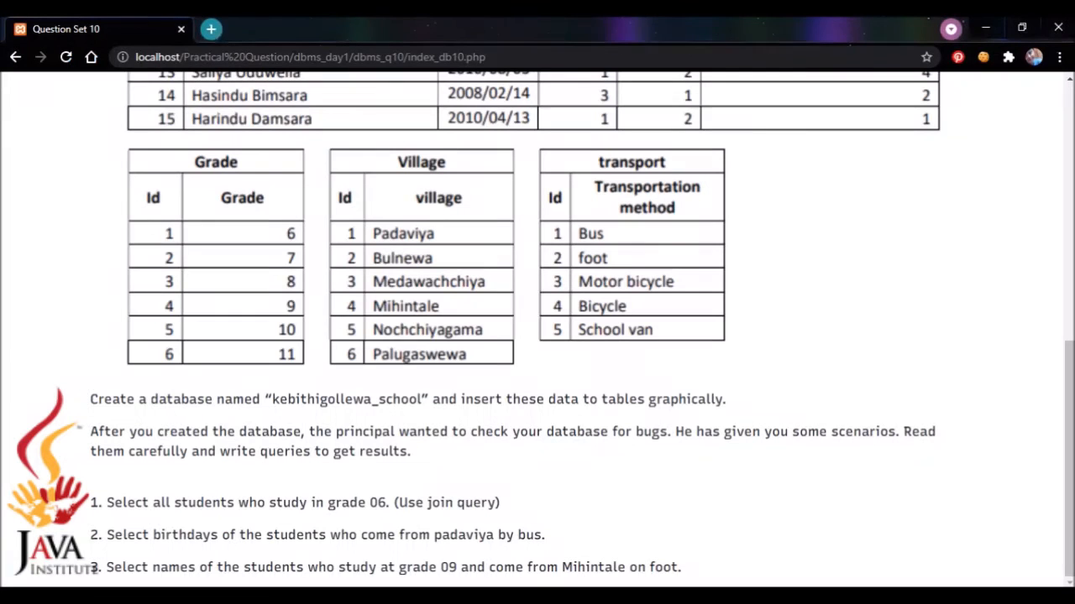
key(alt+Tab)
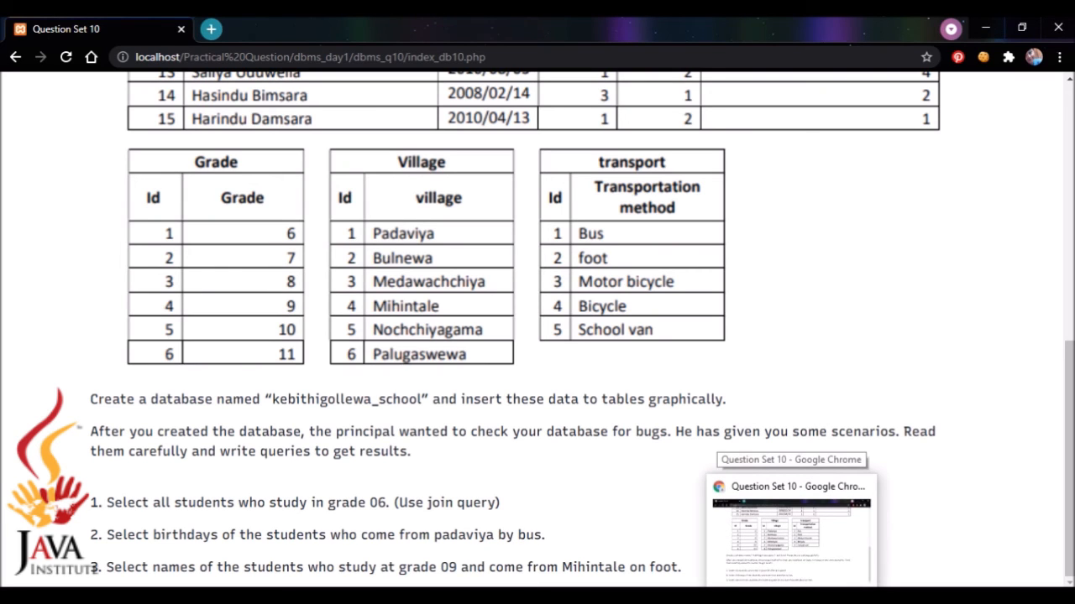
click(792, 597)
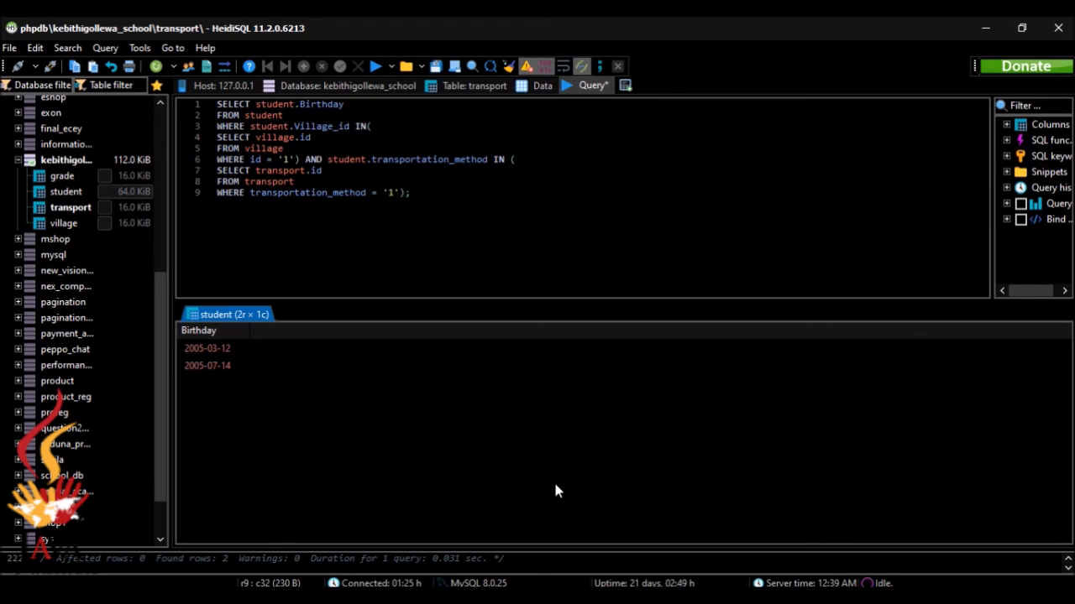
Switch back to HeidiSQL and delete the entire previous birthday query from the editor
click(610, 453)
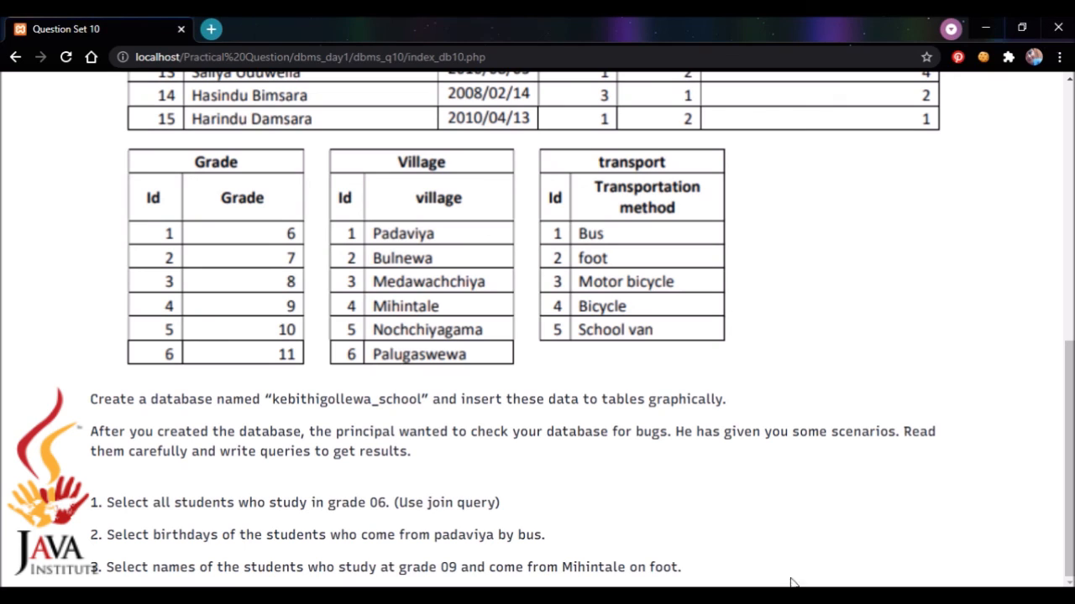
mouse_move(792, 597)
click(754, 598)
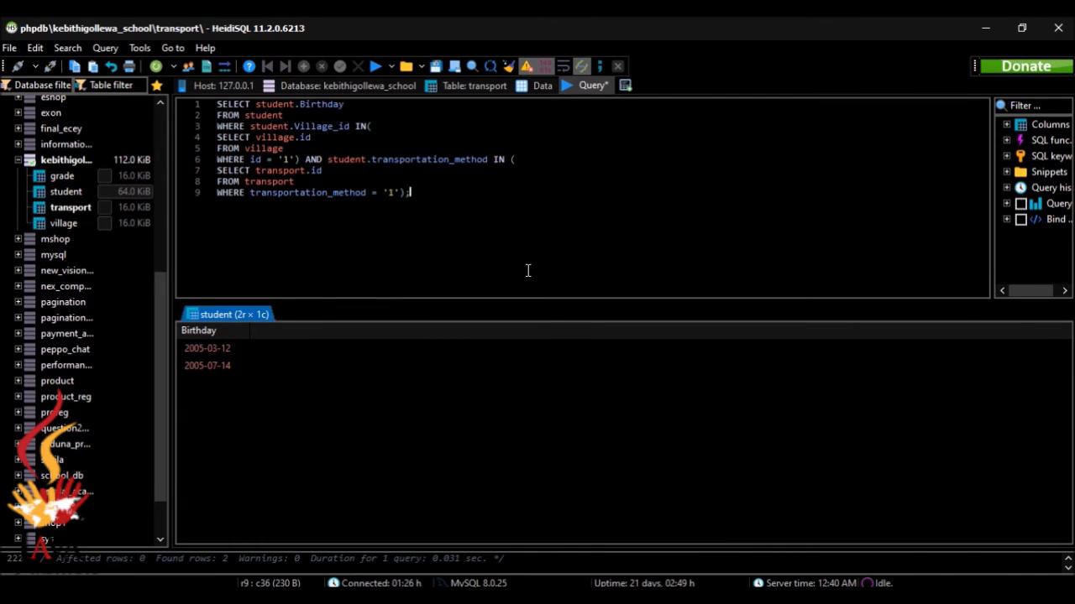
drag(529, 270, 172, 86)
key(Delete)
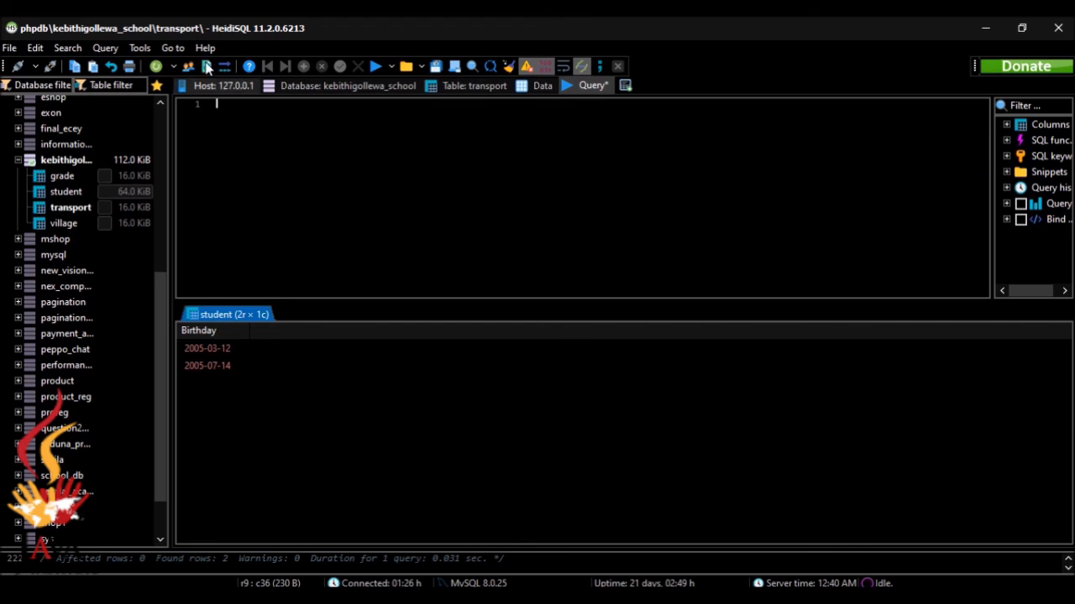
Clear the old results and begin the new query with SELECT student.Name
click(376, 66)
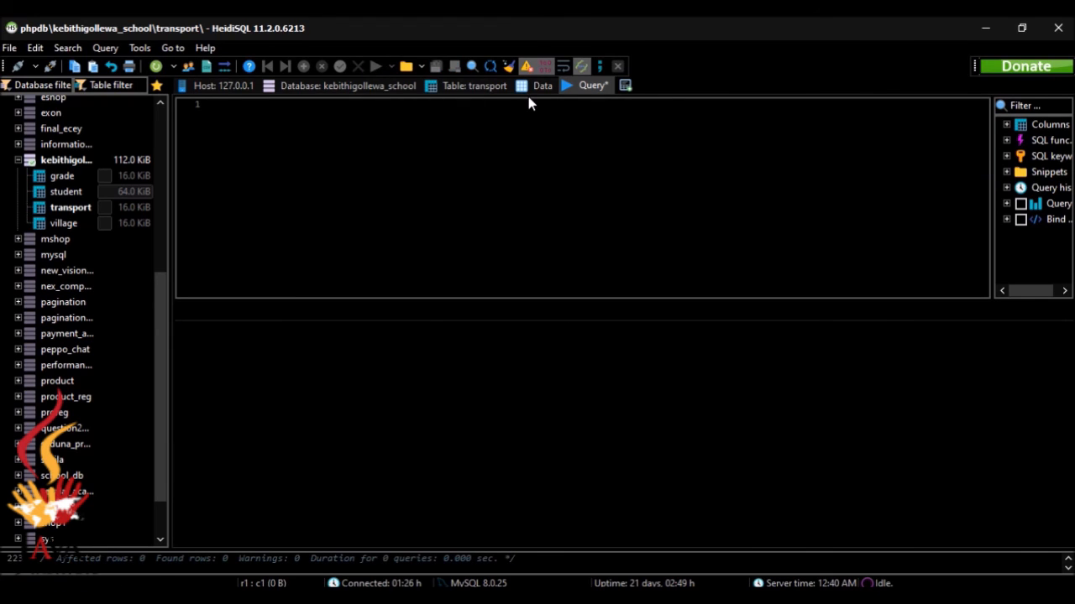
text(SELE)
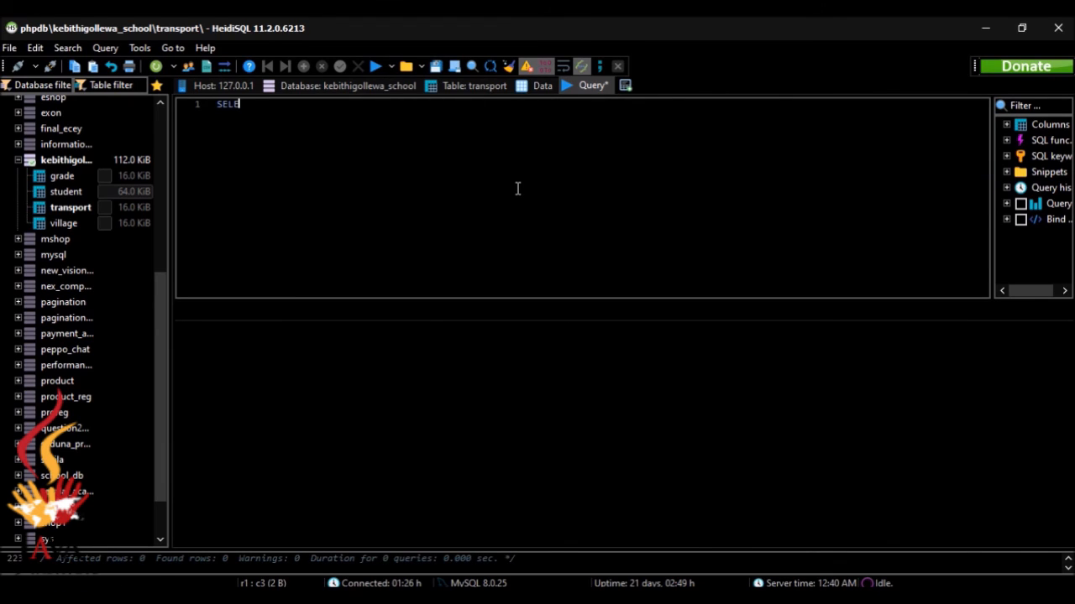
text(CT student.)
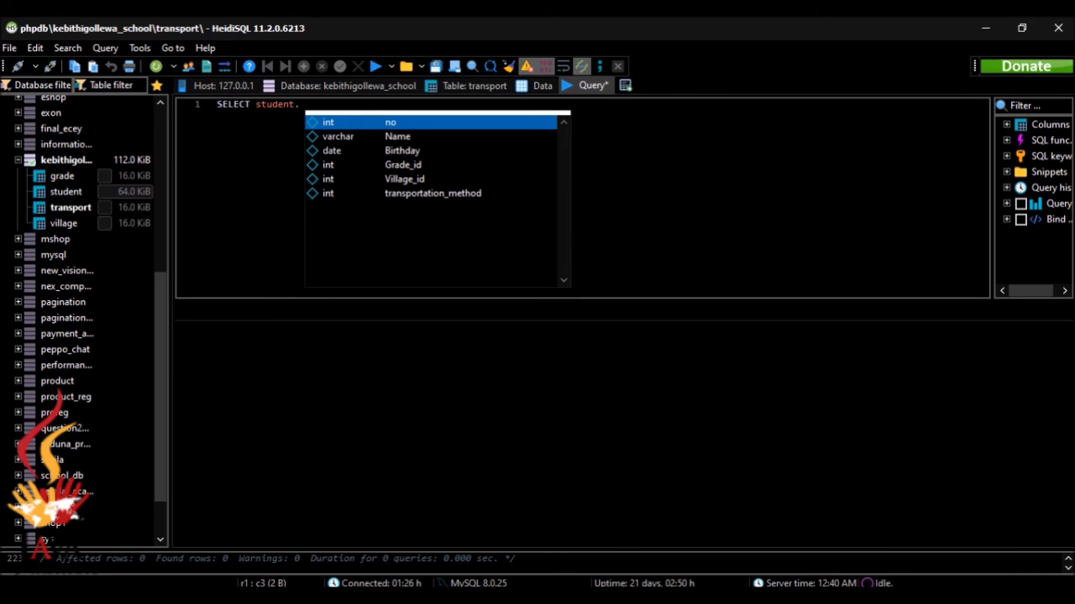
key(alt+Tab)
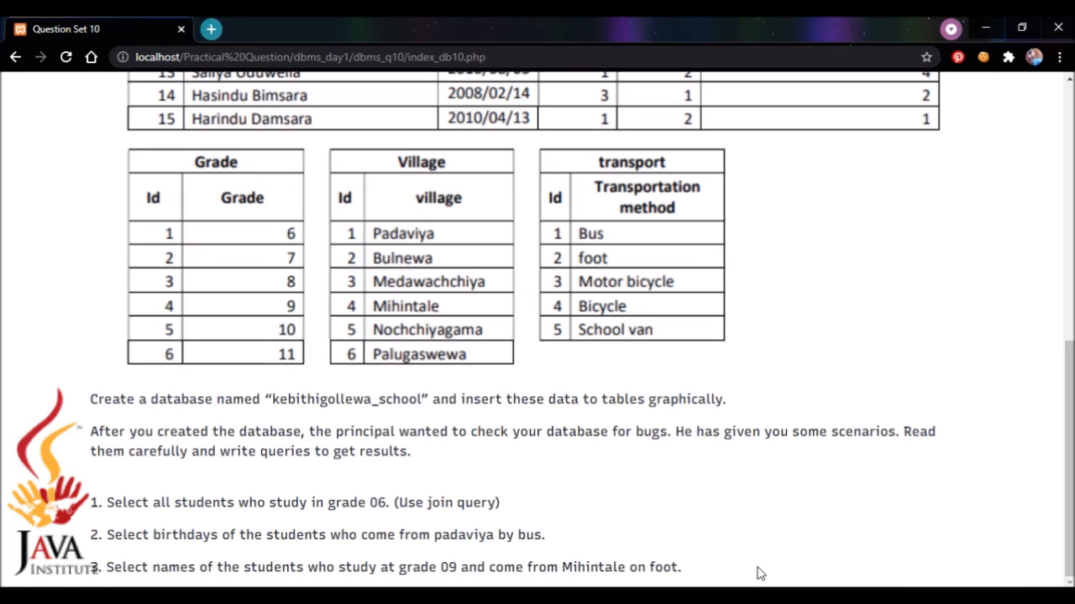
key(alt+Tab)
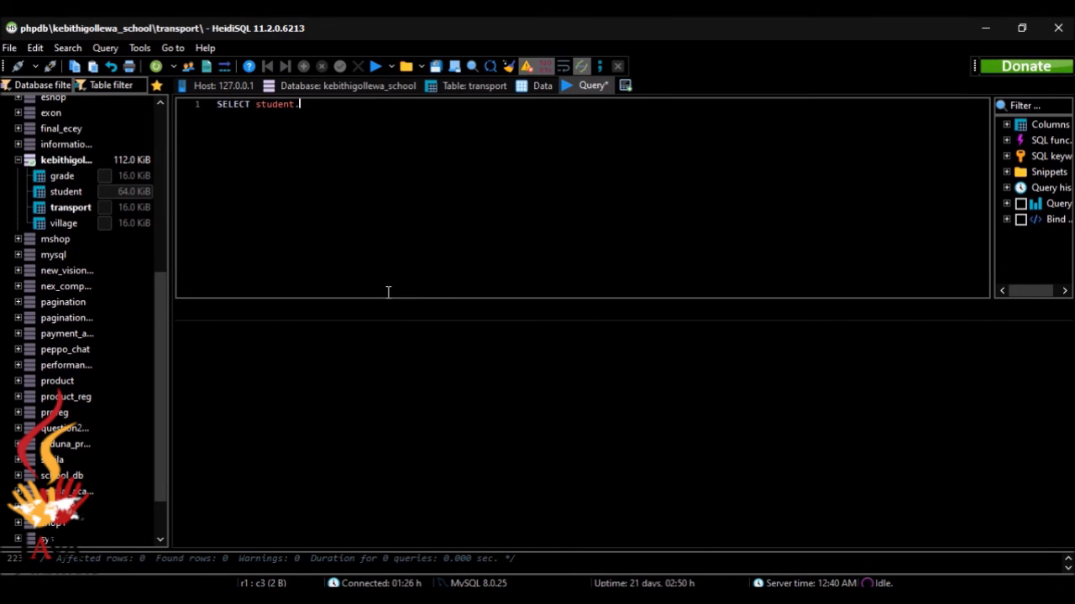
text(f)
key(BackSpace)
text(name)
key(BackSpace)
key(BackSpace)
key(BackSpace)
key(BackSpace)
key(BackSpace)
key(Down)
key(Return)
Add FROM and the condition student.transportation_method IN (SELECT transport.id
text(FROM village WHERE village.Village_name = 'mihintale') AND student)
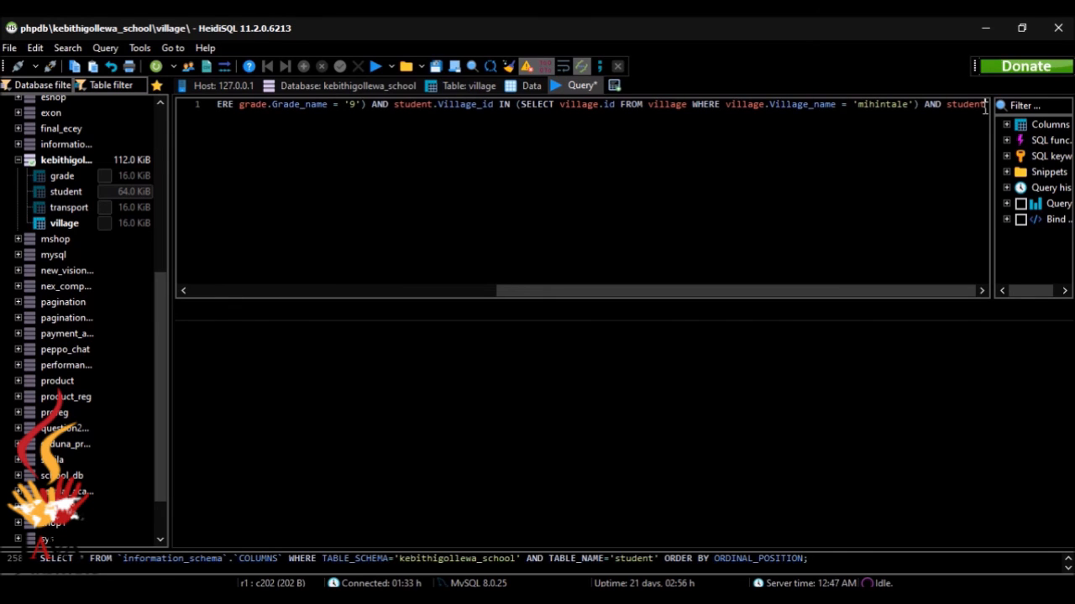
text(.)
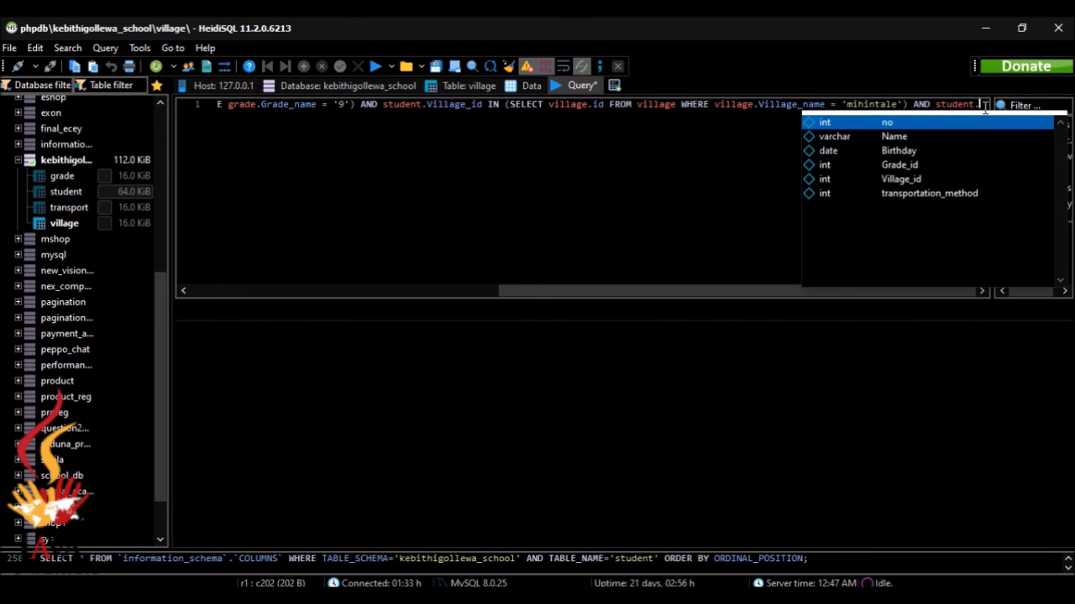
key(BackSpace)
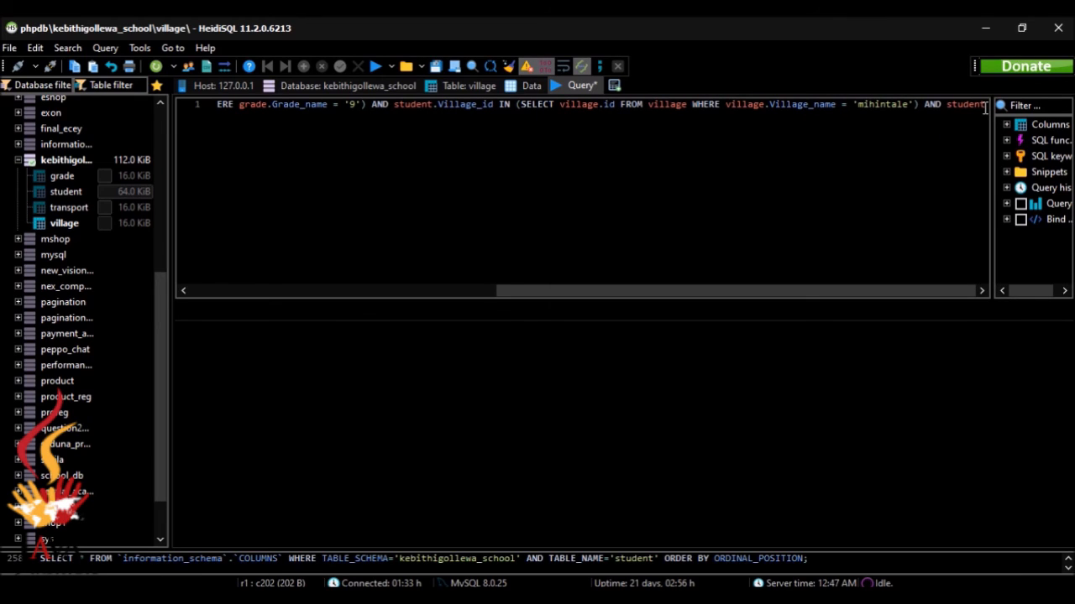
text(.)
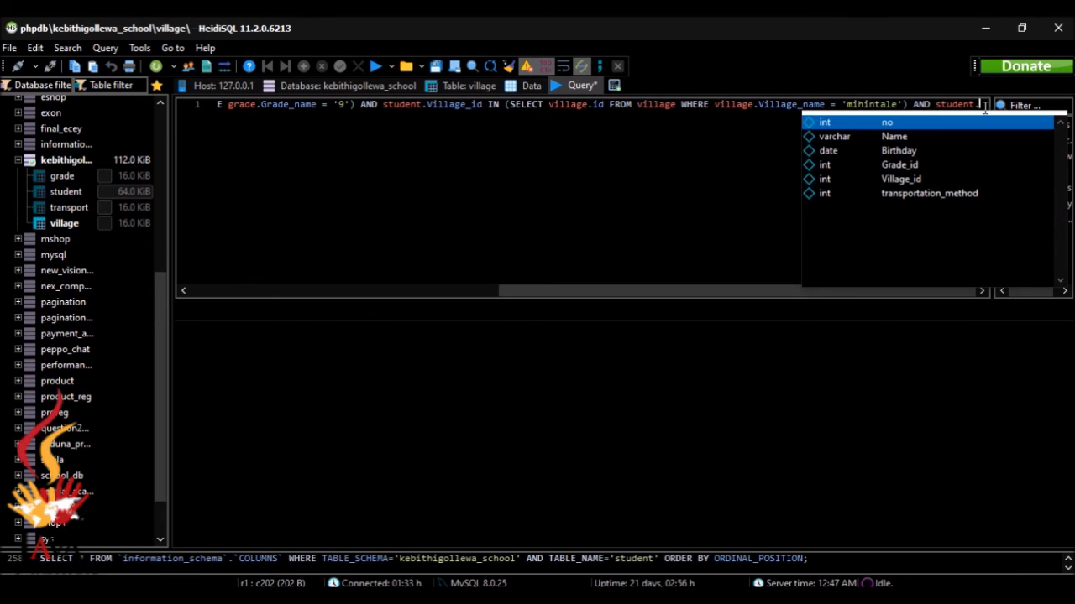
key(Down)
key(Down)
key(Down)
key(Down)
key(Down)
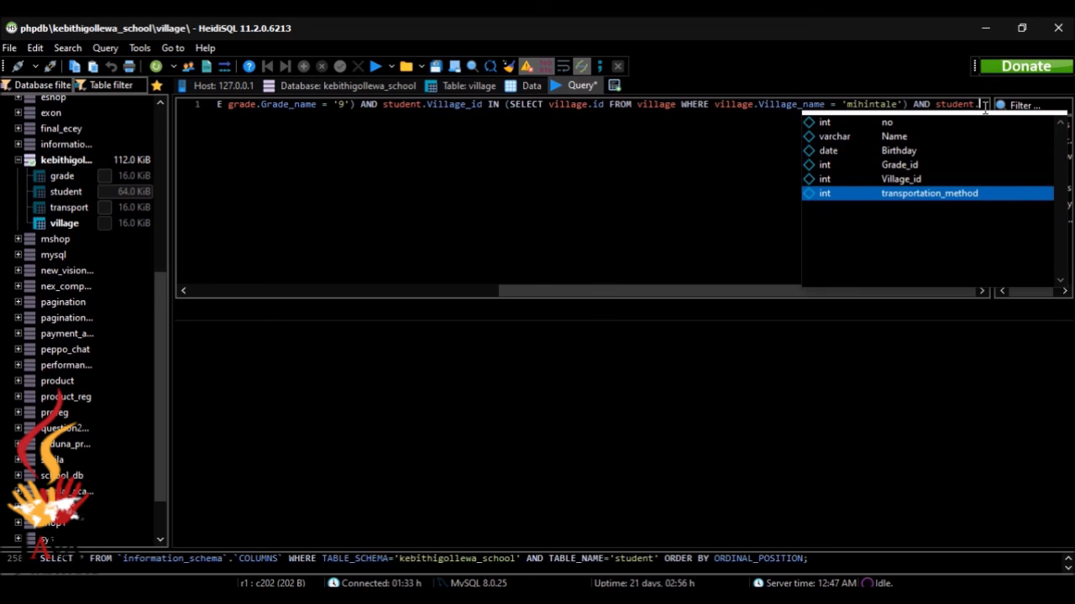
key(Return)
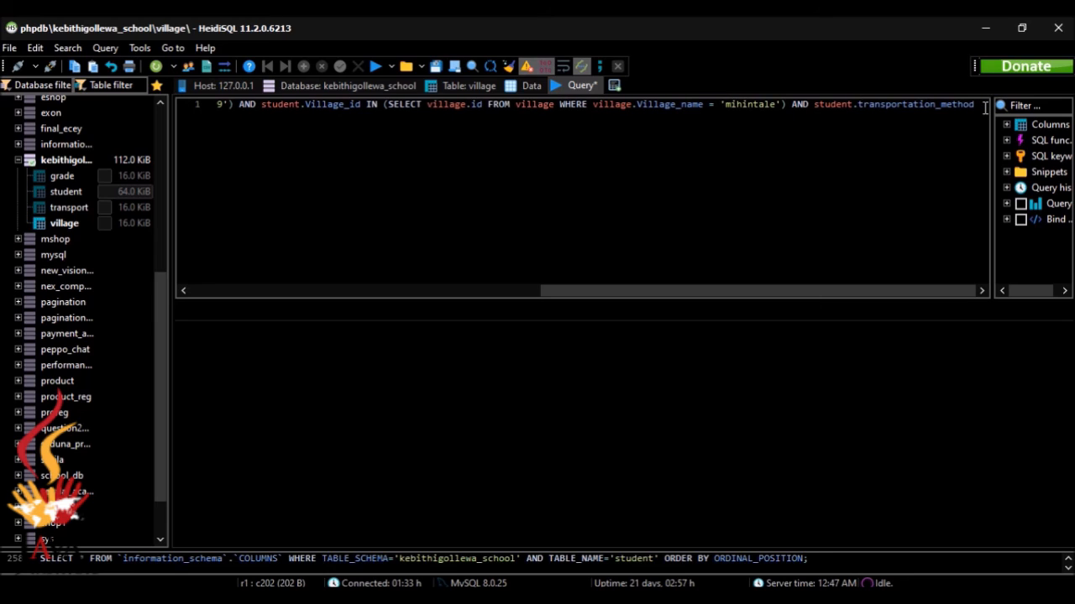
text(IN)
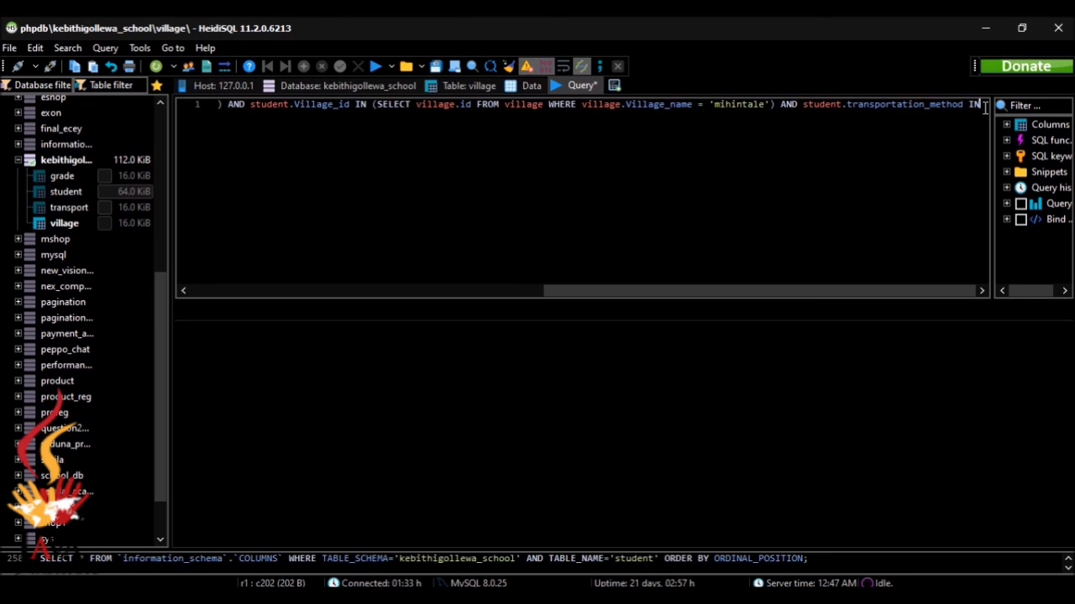
text( ()
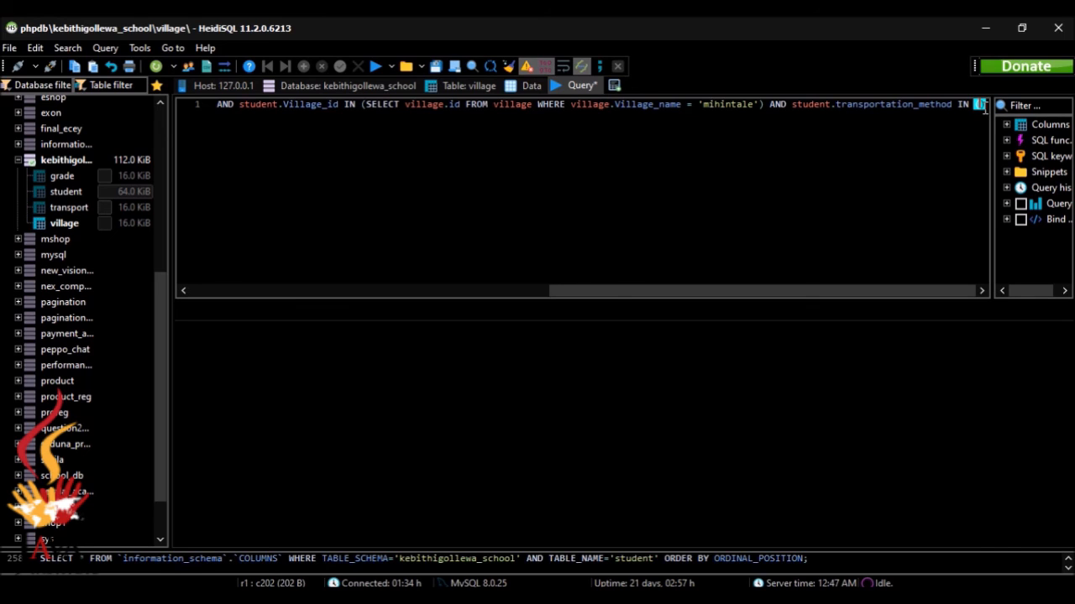
text(SELECT)
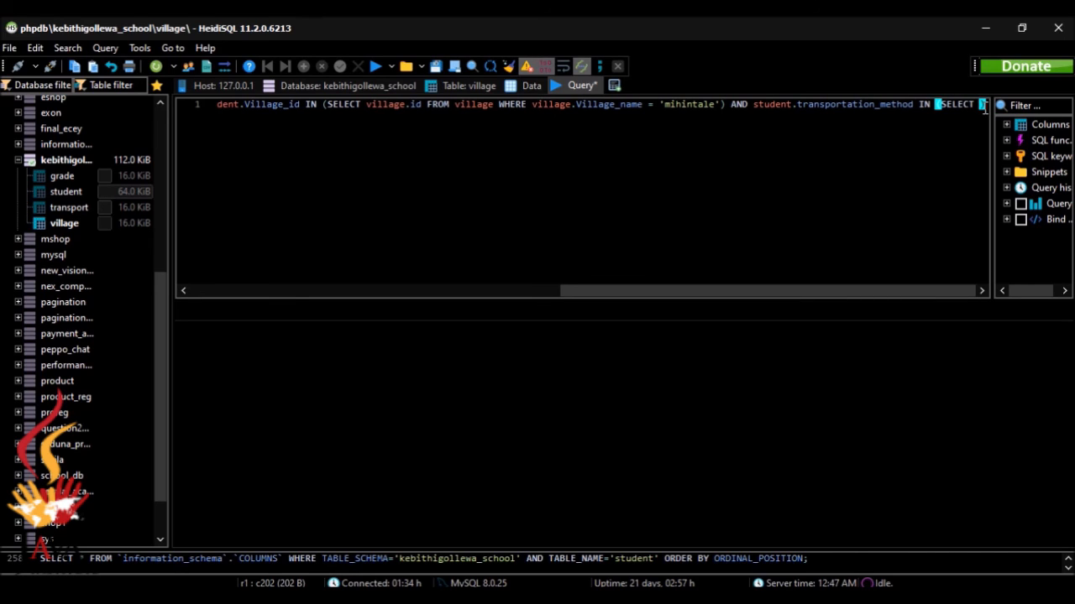
text( trans)
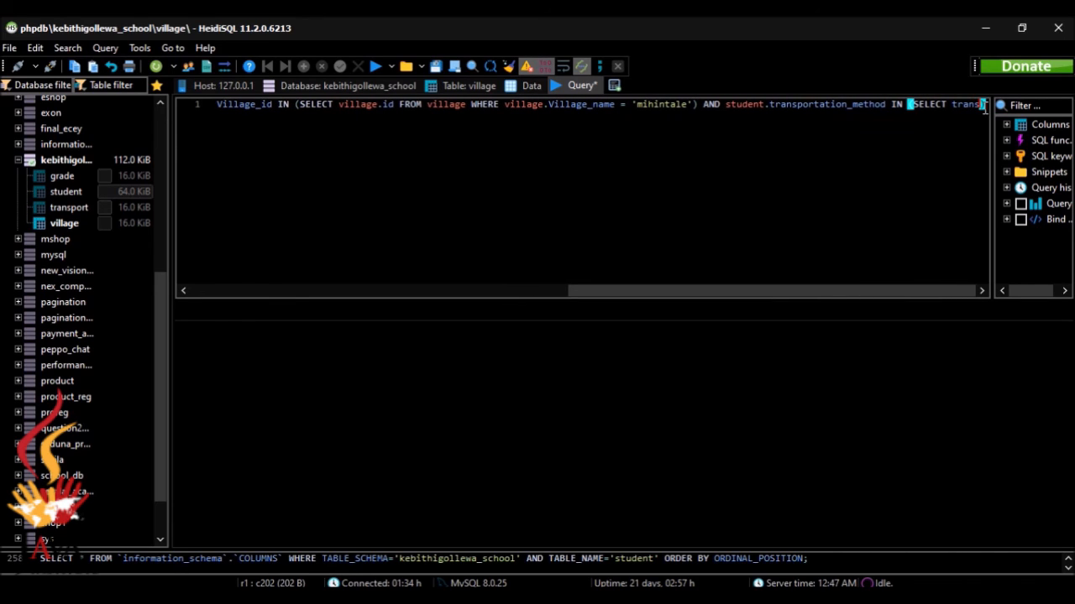
text(port)
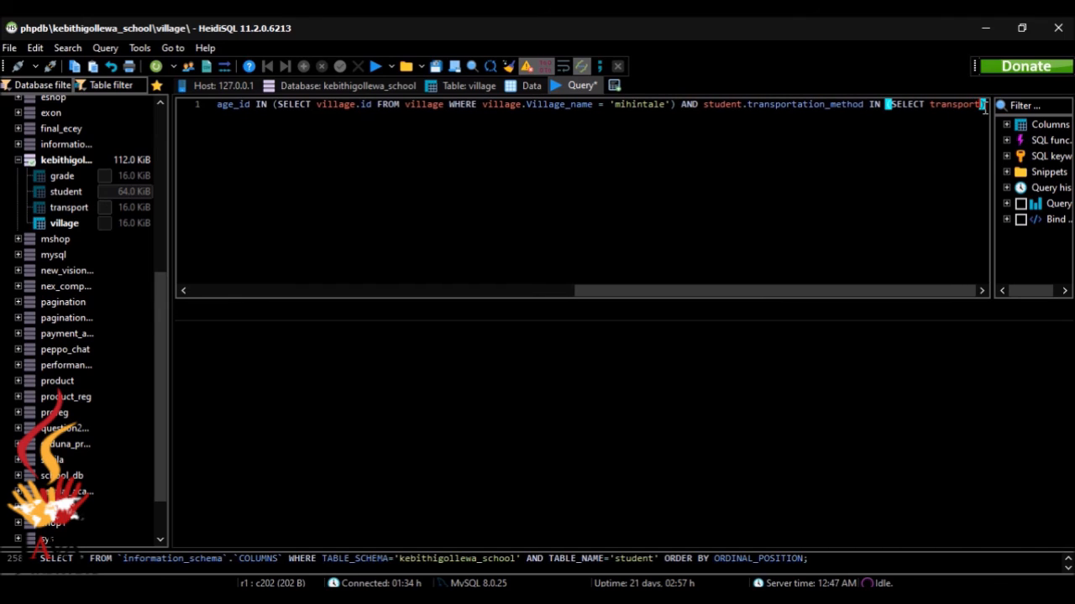
text(.)
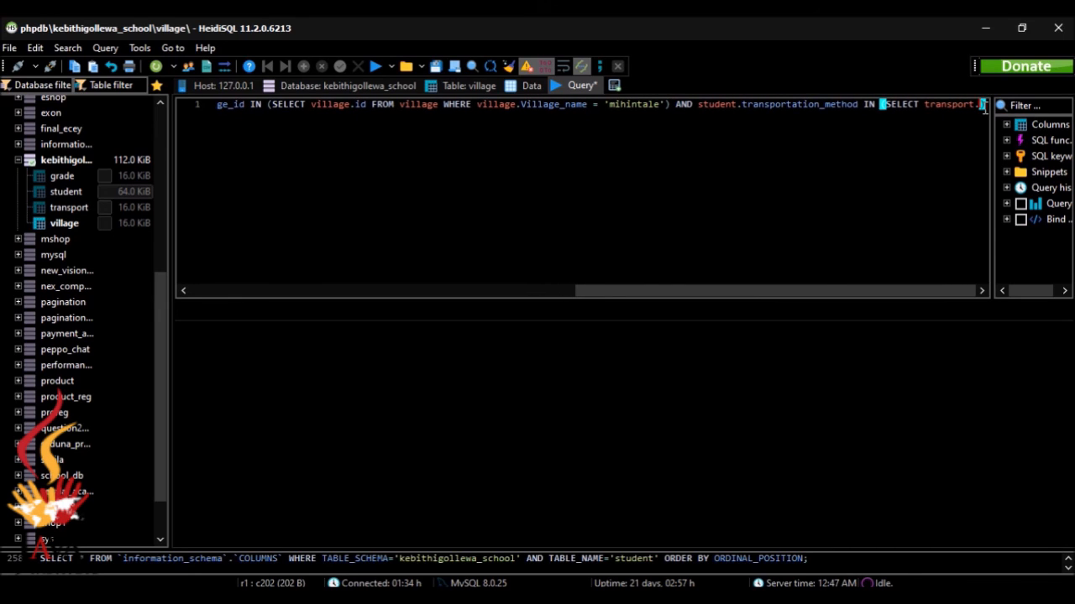
key(Return)
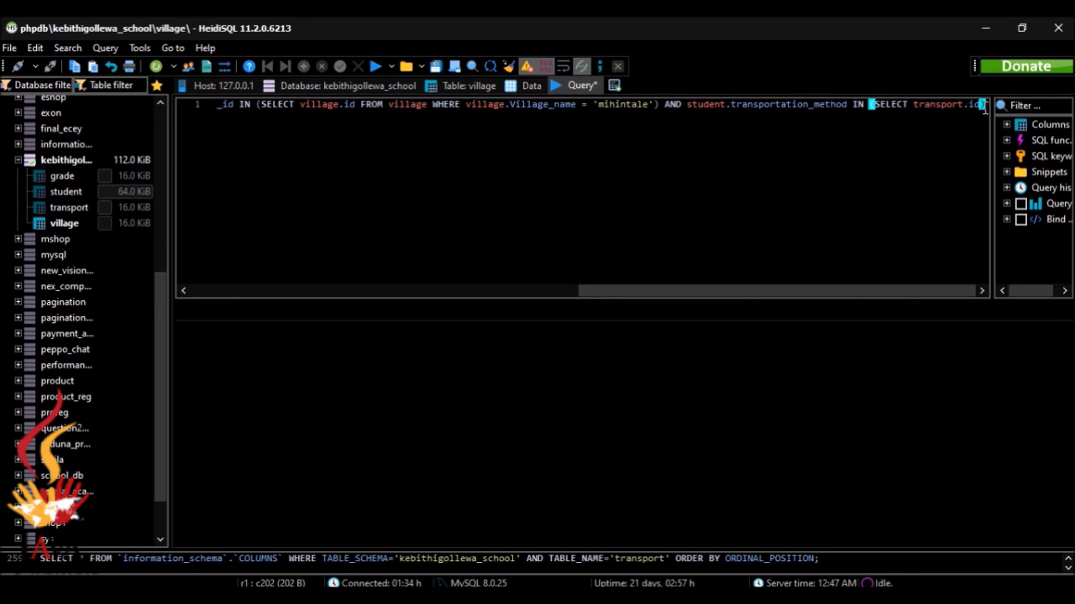
Continue the subquery with FROM transport WHERE transport.transportation_method, checking the transport table's columns
text() FROM)
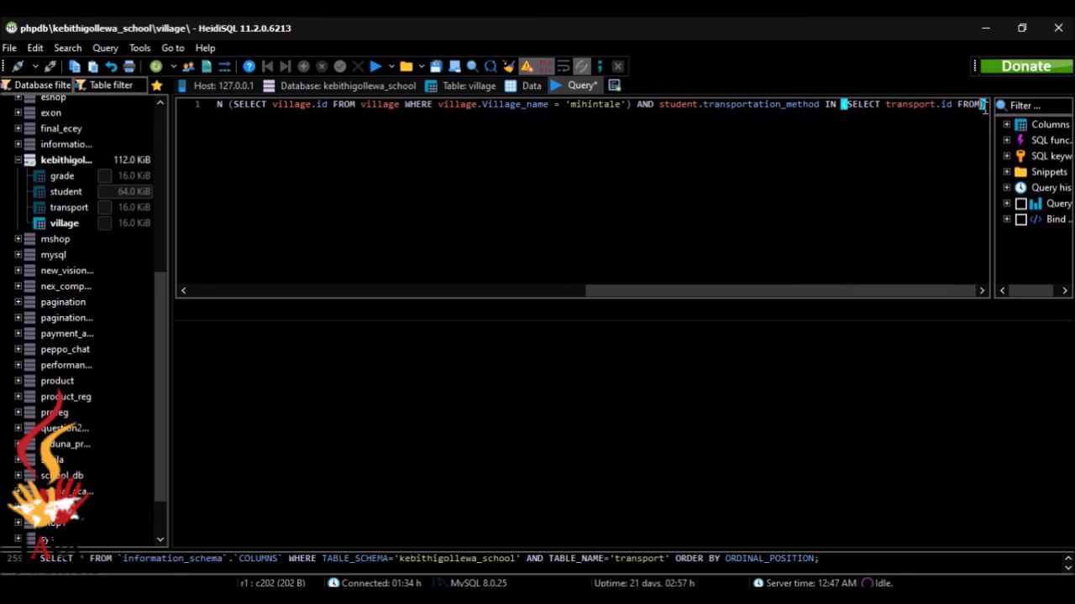
text( trans)
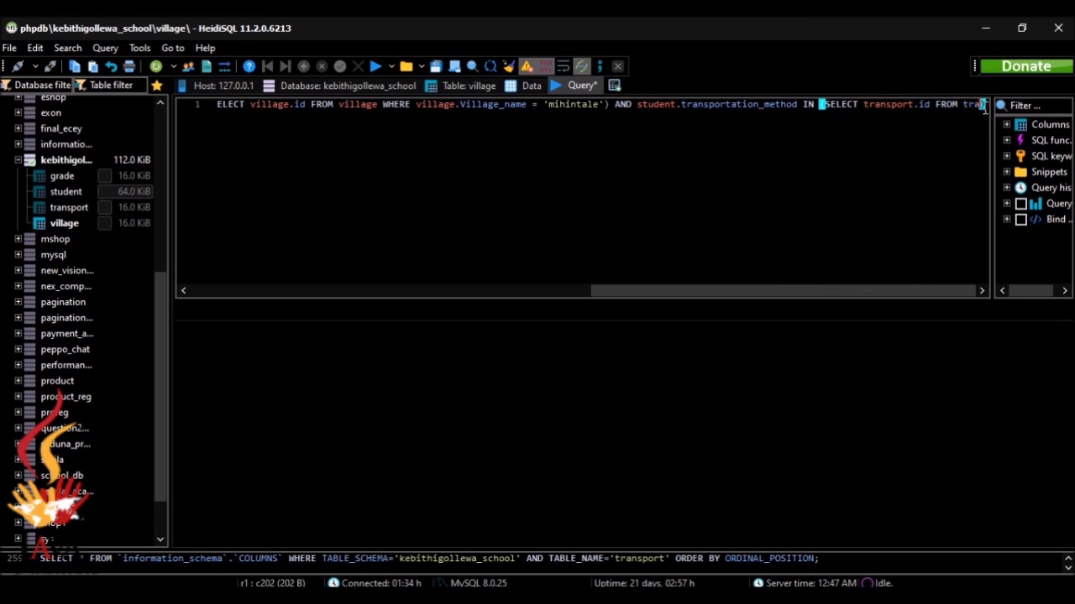
text(p)
text(t )
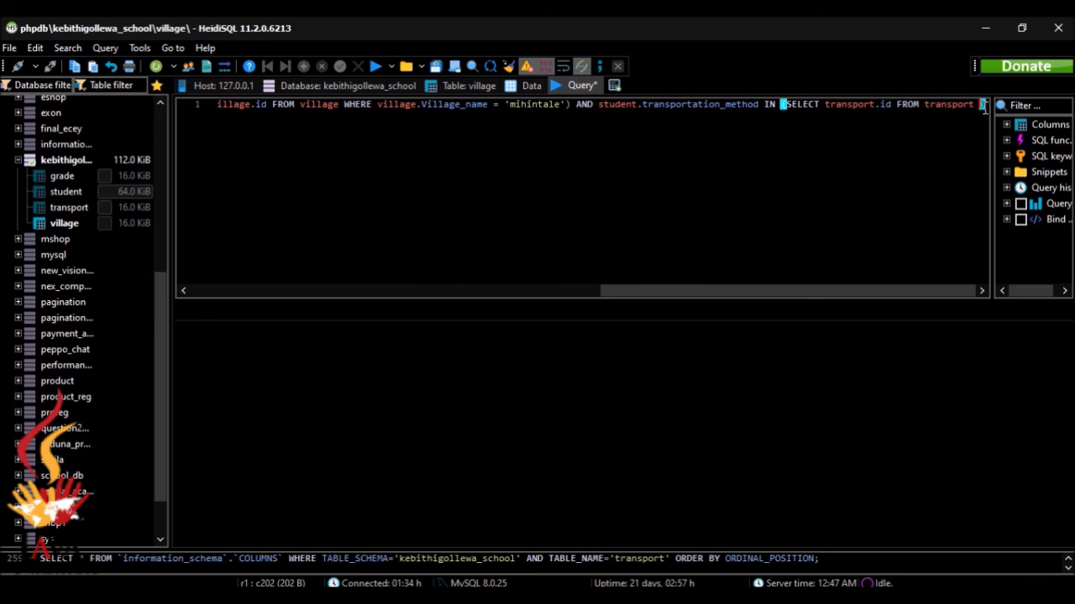
text(WHERE)
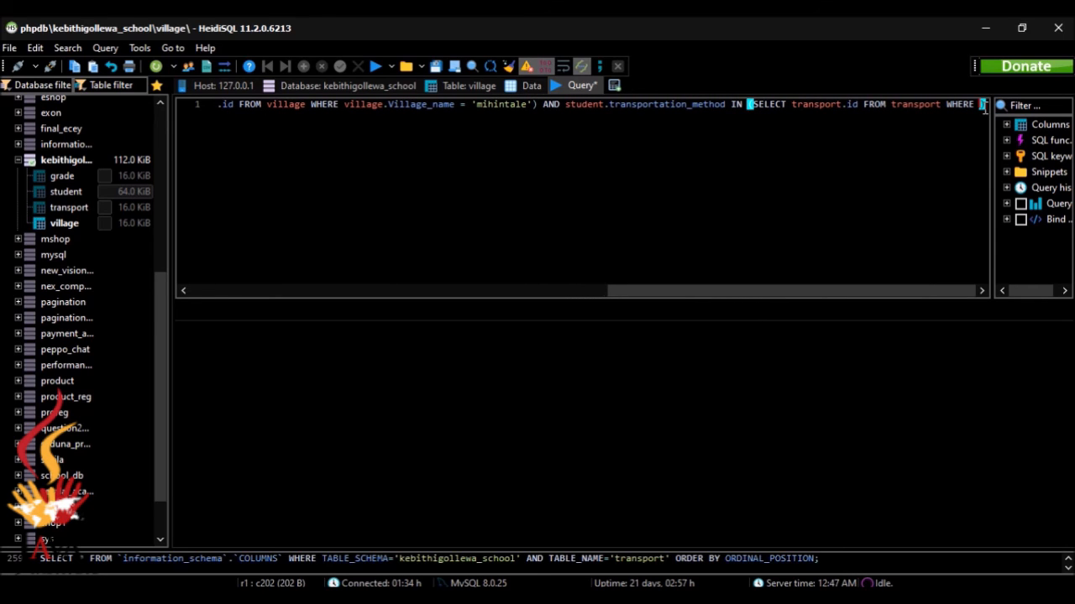
text( th)
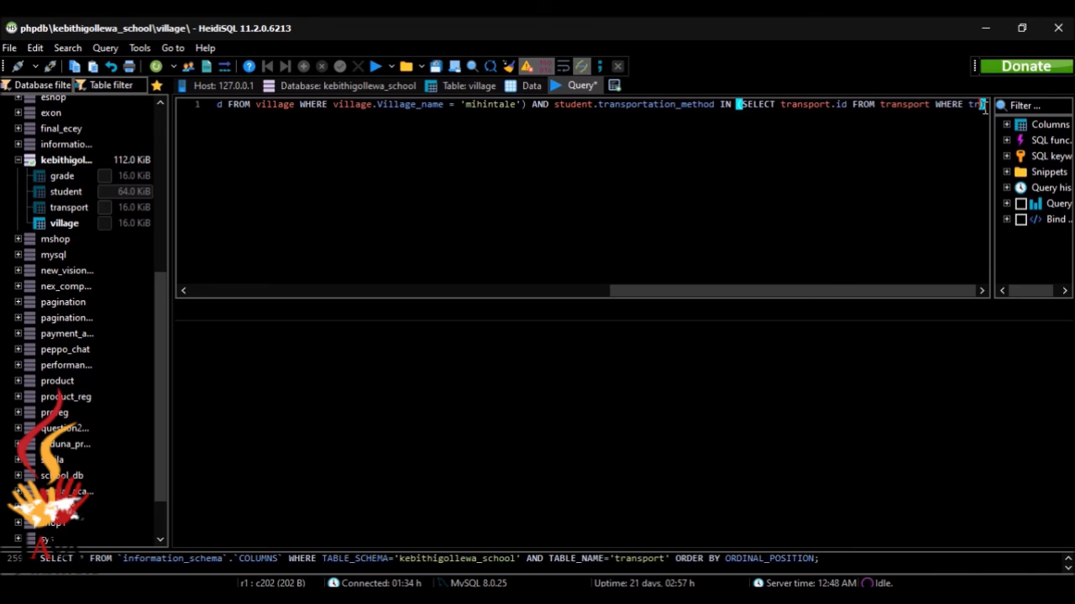
text(anspor)
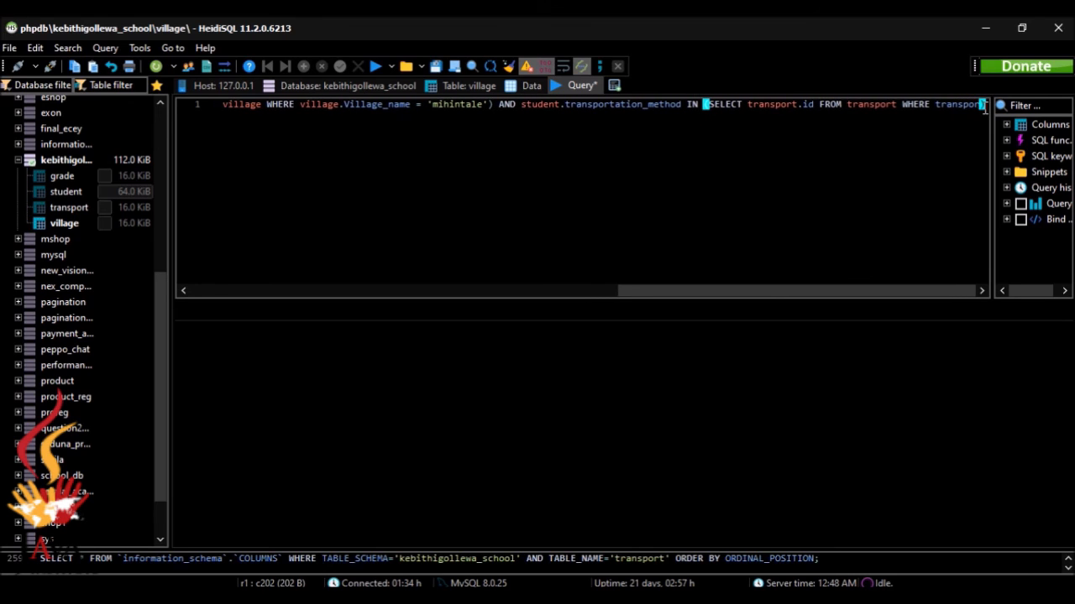
text(t.tra)
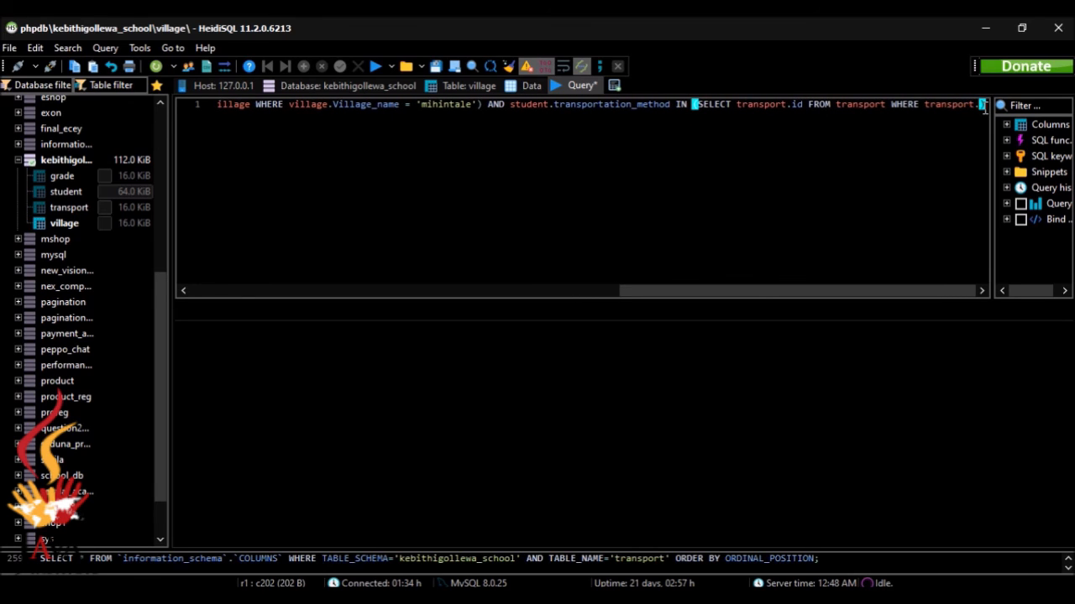
text(nspo)
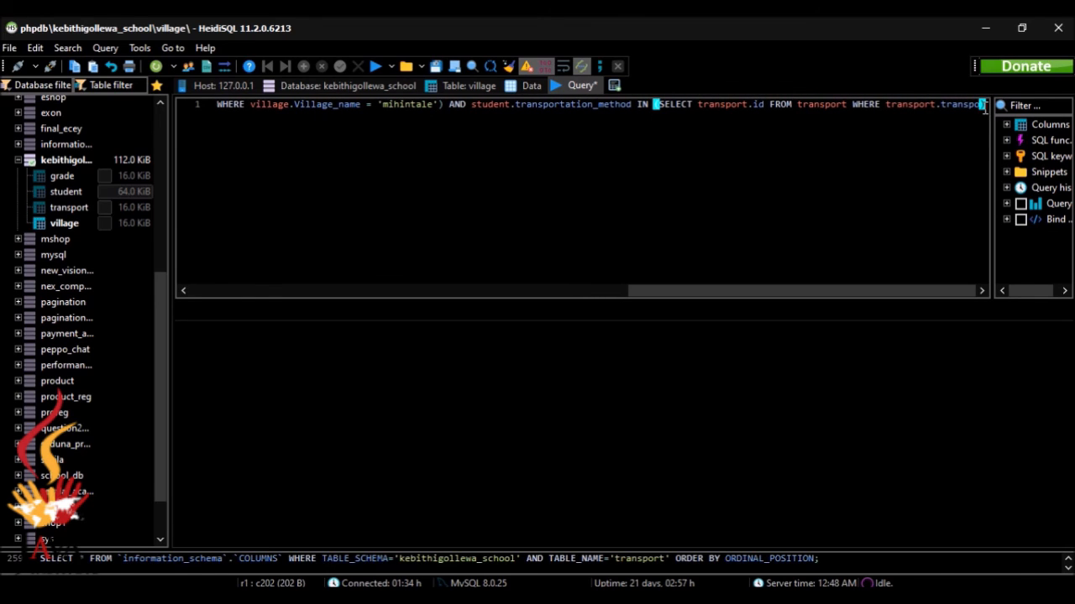
text(r)
key(BackSpace)
text(rt)
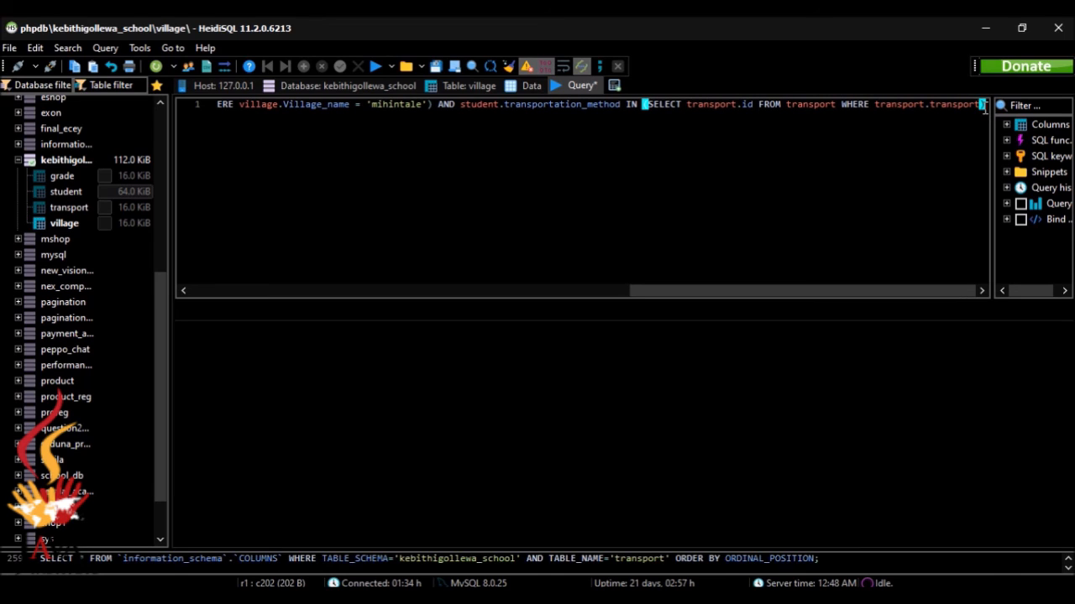
key(BackSpace)
key(BackSpace)
key(BackSpace)
key(BackSpace)
key(BackSpace)
key(BackSpace)
key(BackSpace)
key(BackSpace)
key(BackSpace)
key(BackSpace)
key(BackSpace)
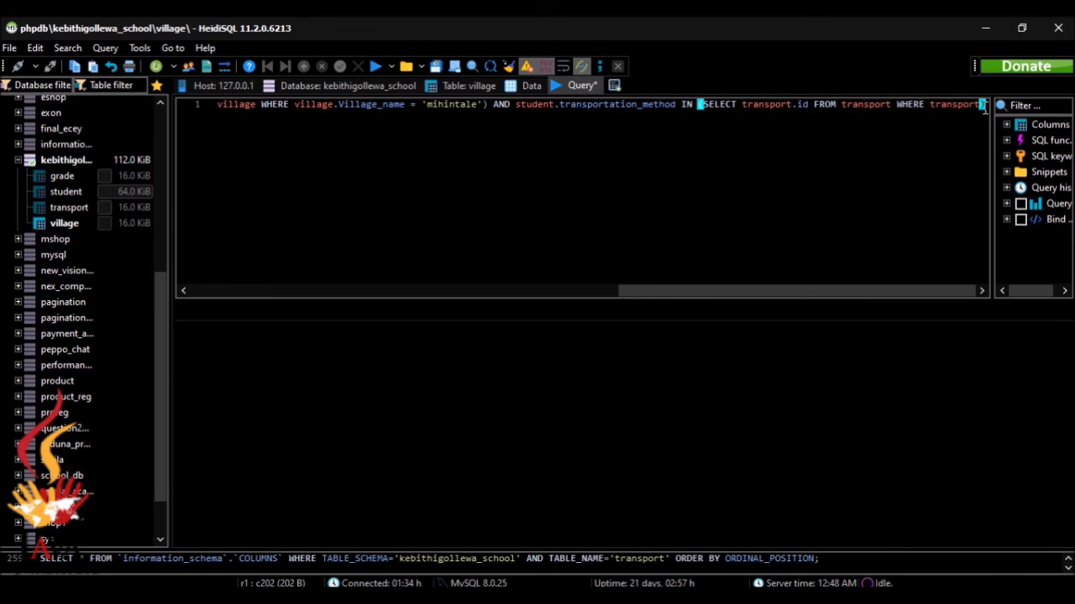
text(t.)
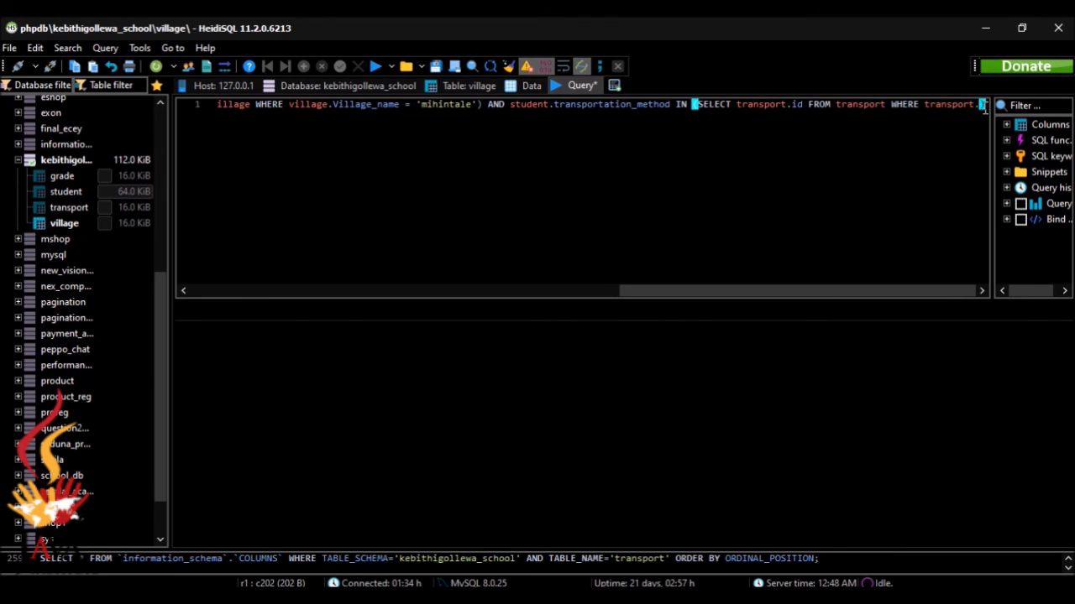
text(transpo)
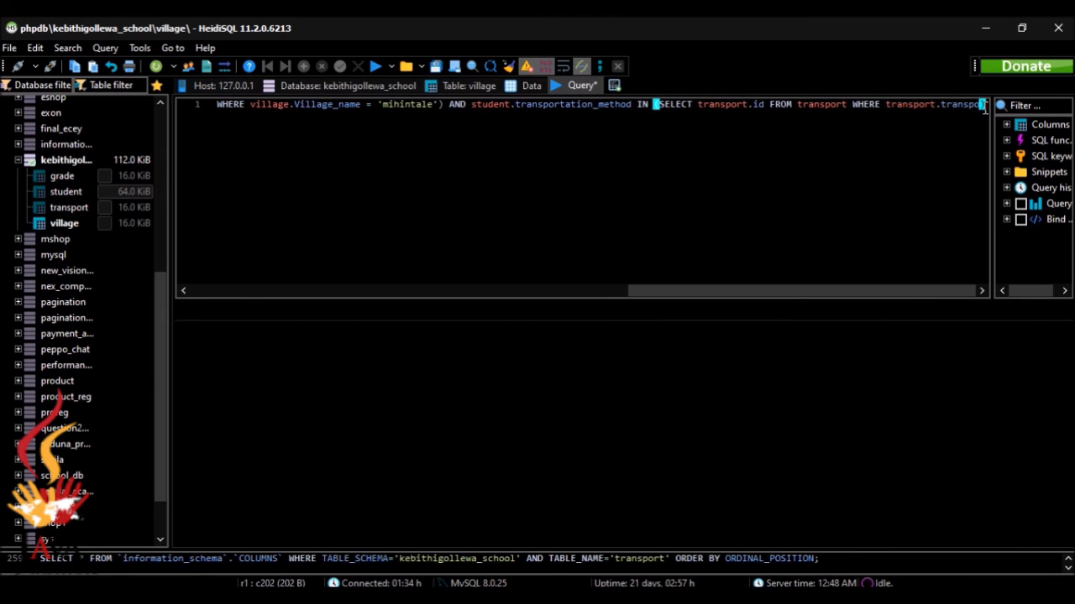
text(rt)
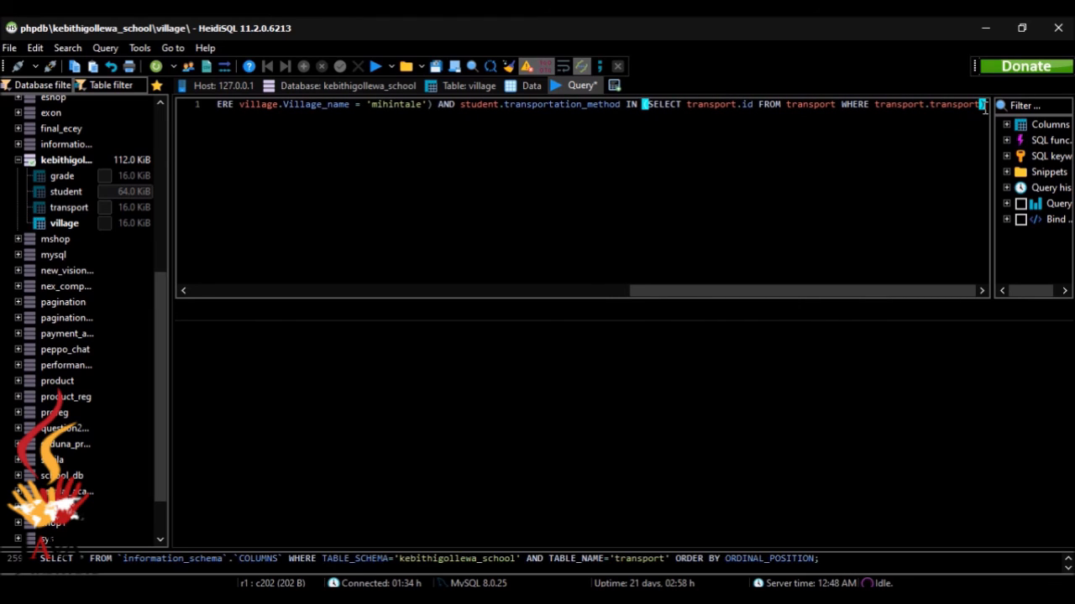
text(at)
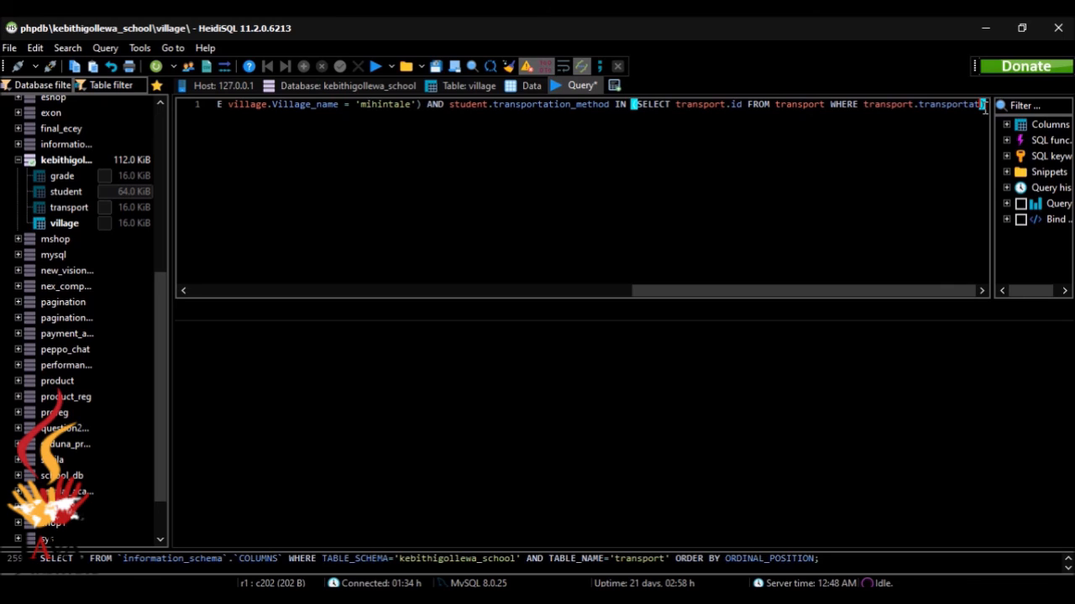
text(i)
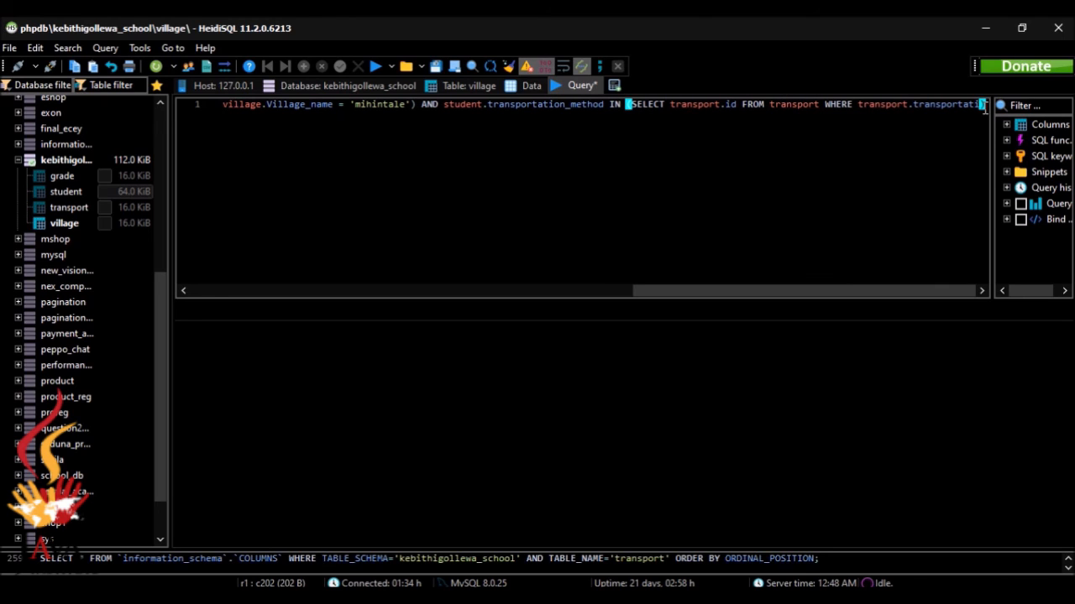
click(400, 91)
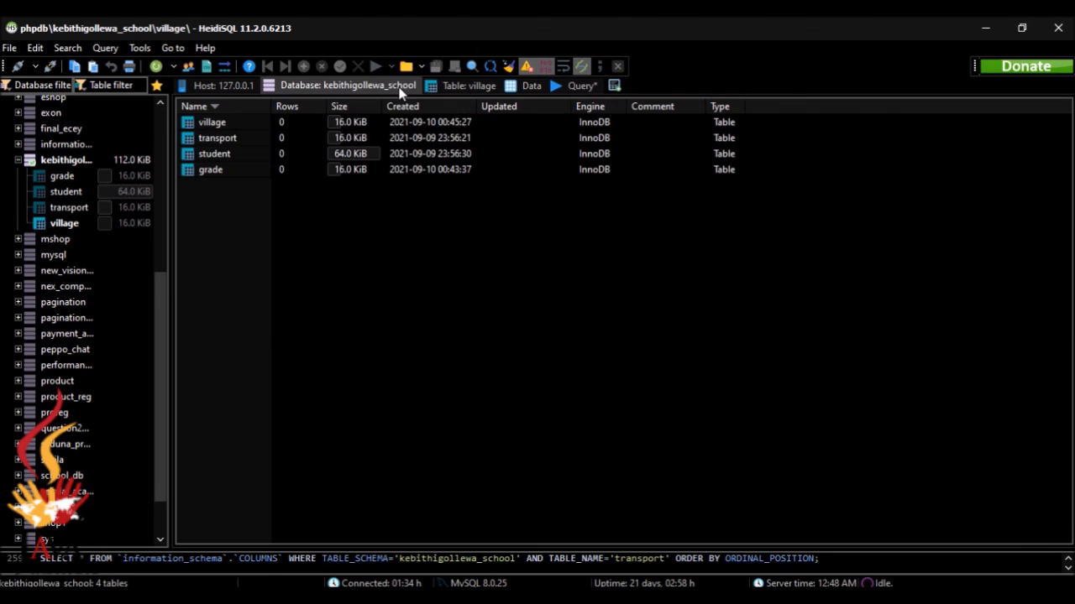
double_click(412, 138)
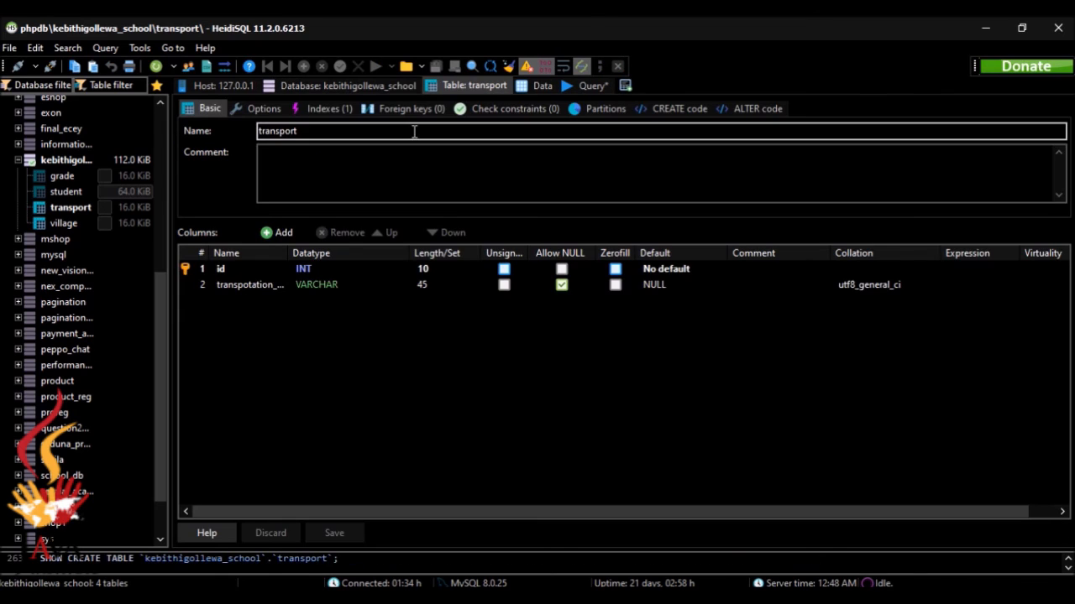
click(583, 85)
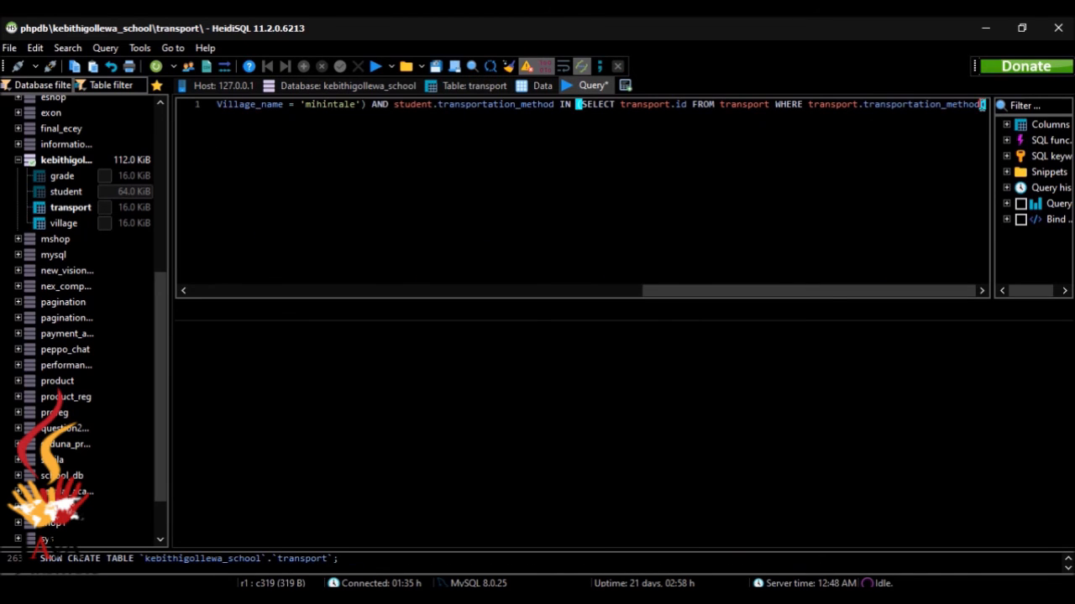
Finish the condition with = 'foot' and a semicolon, then reformat the query into 12 lines
text(= )
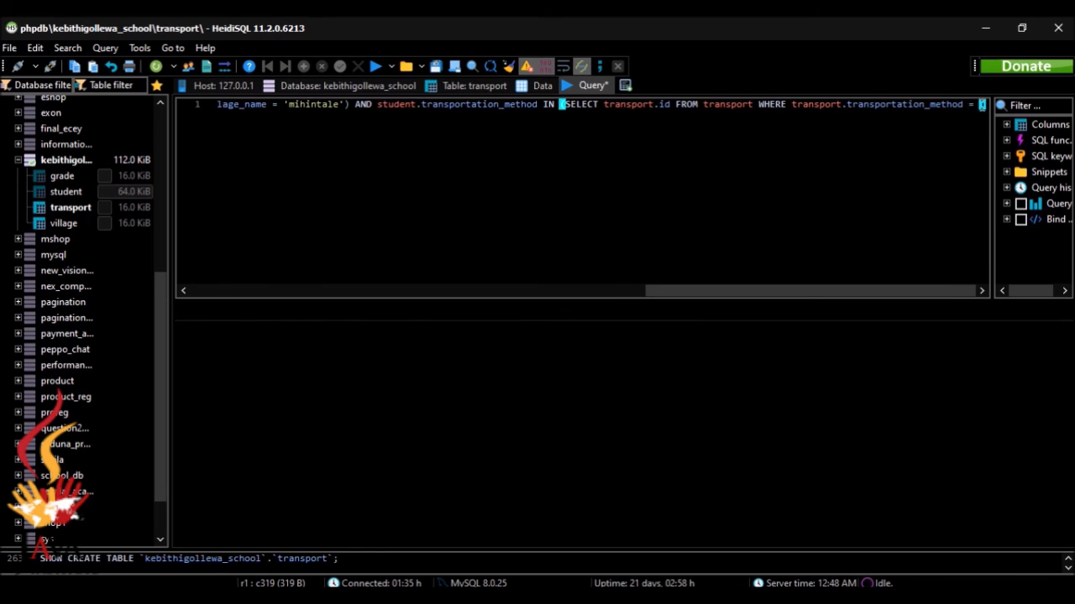
text(')
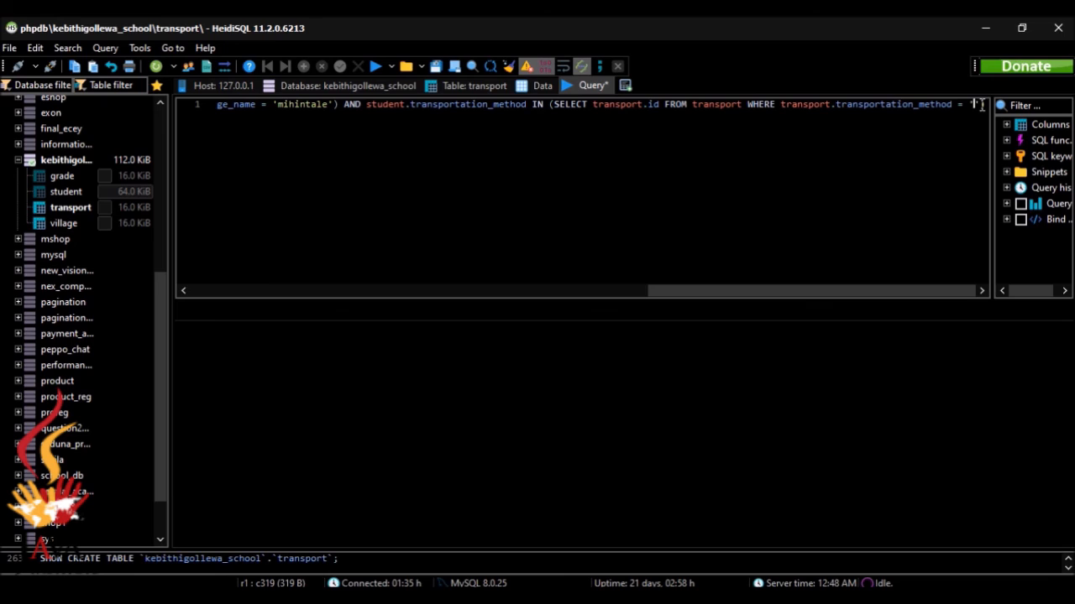
text(foot)
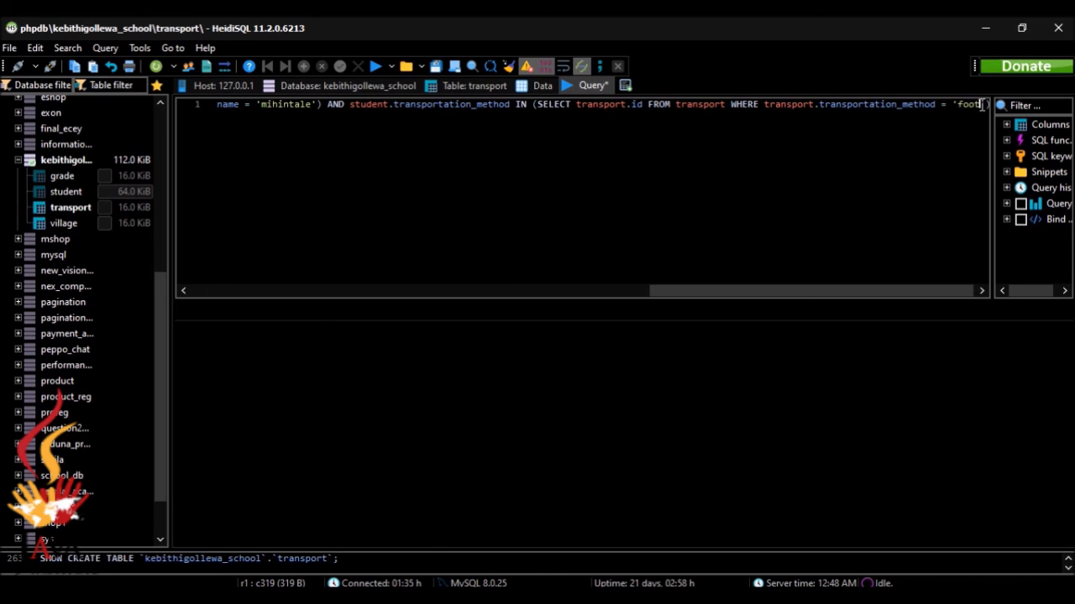
text(')
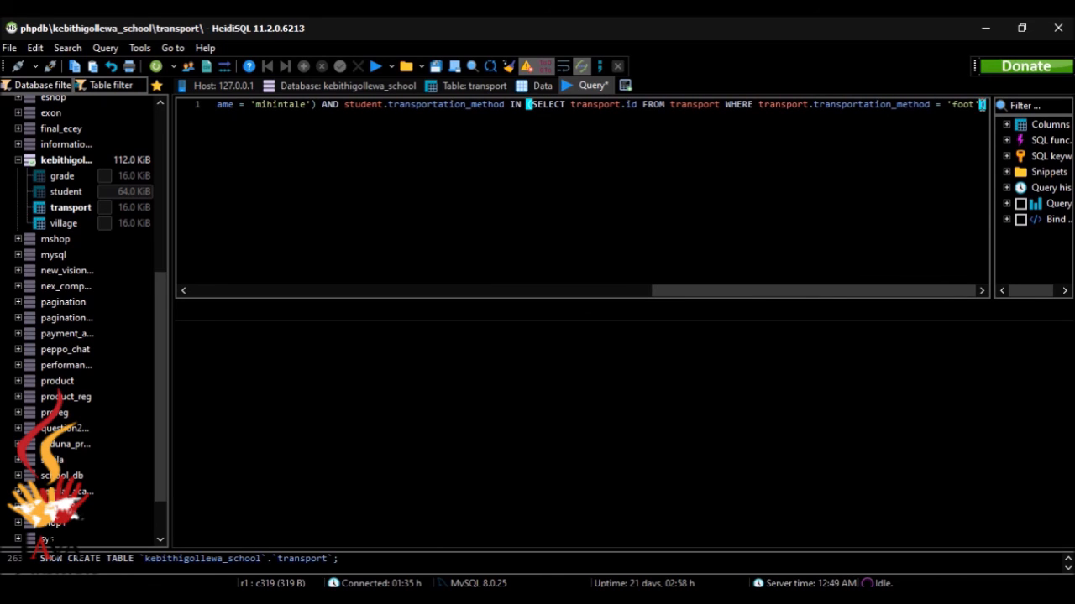
key(End)
text(;)
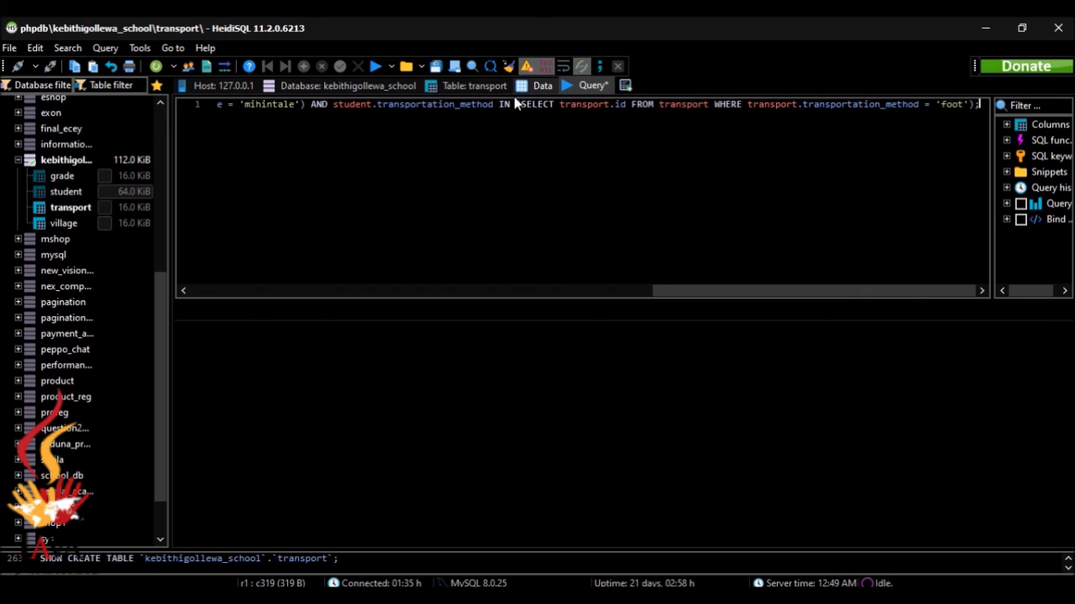
click(511, 65)
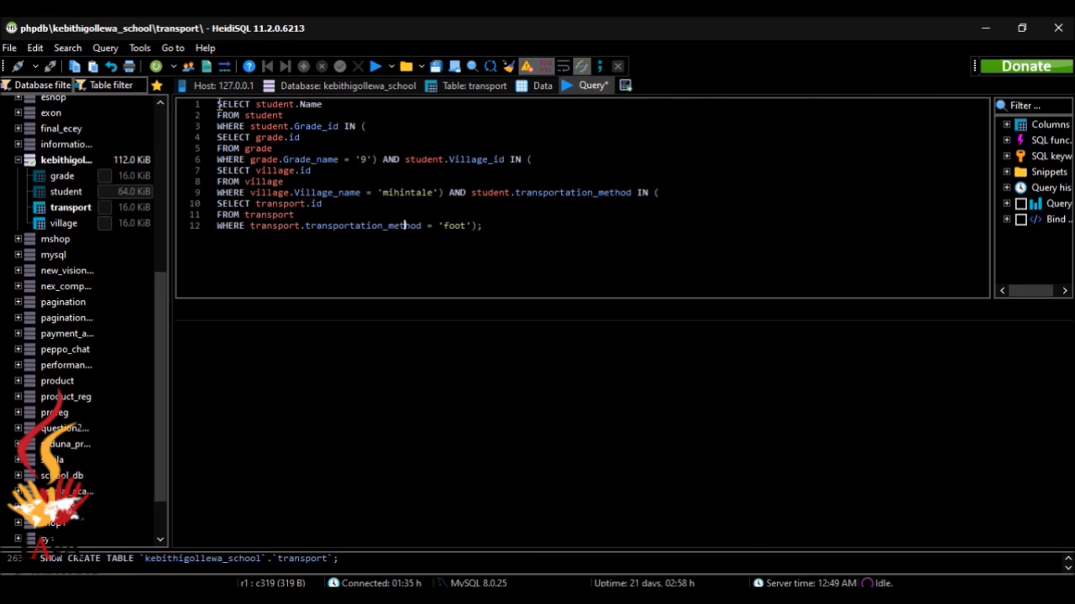
drag(216, 104, 335, 106)
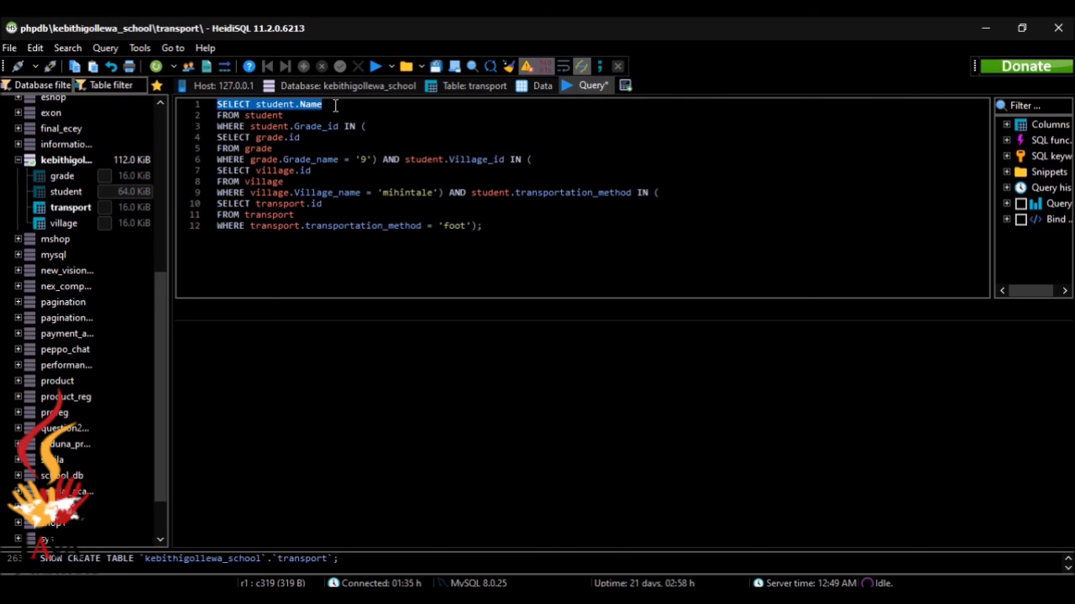
click(348, 136)
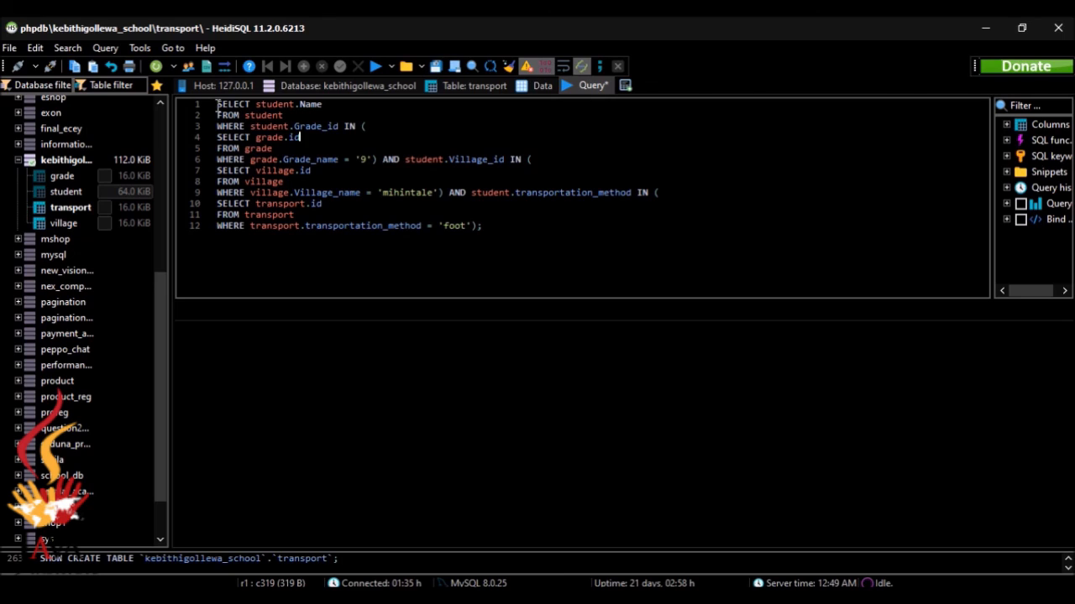
drag(217, 105, 325, 104)
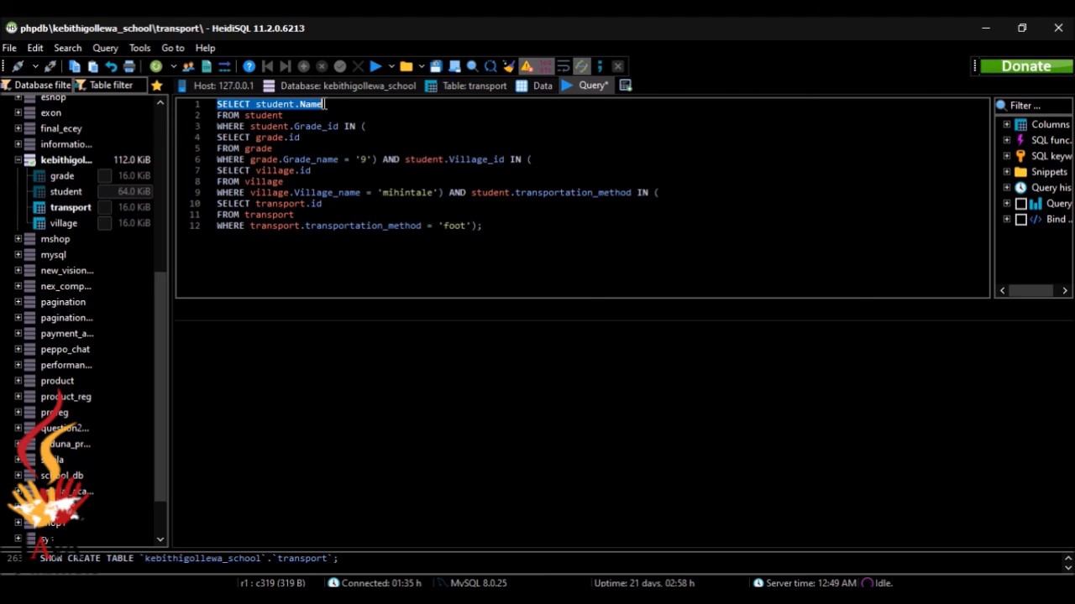
click(335, 149)
drag(245, 114, 285, 115)
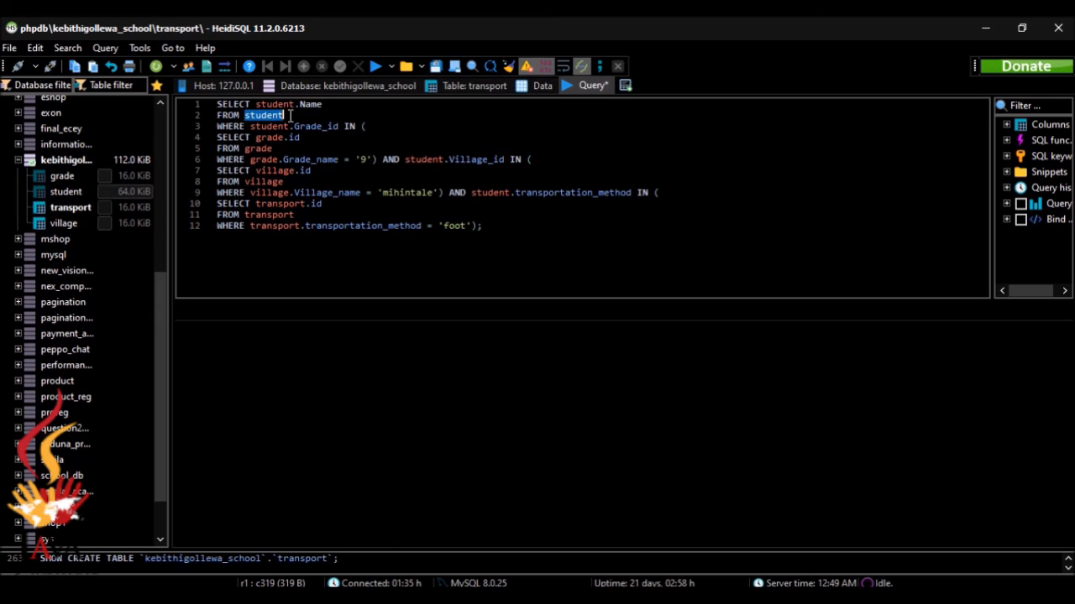
click(298, 148)
drag(249, 126, 346, 125)
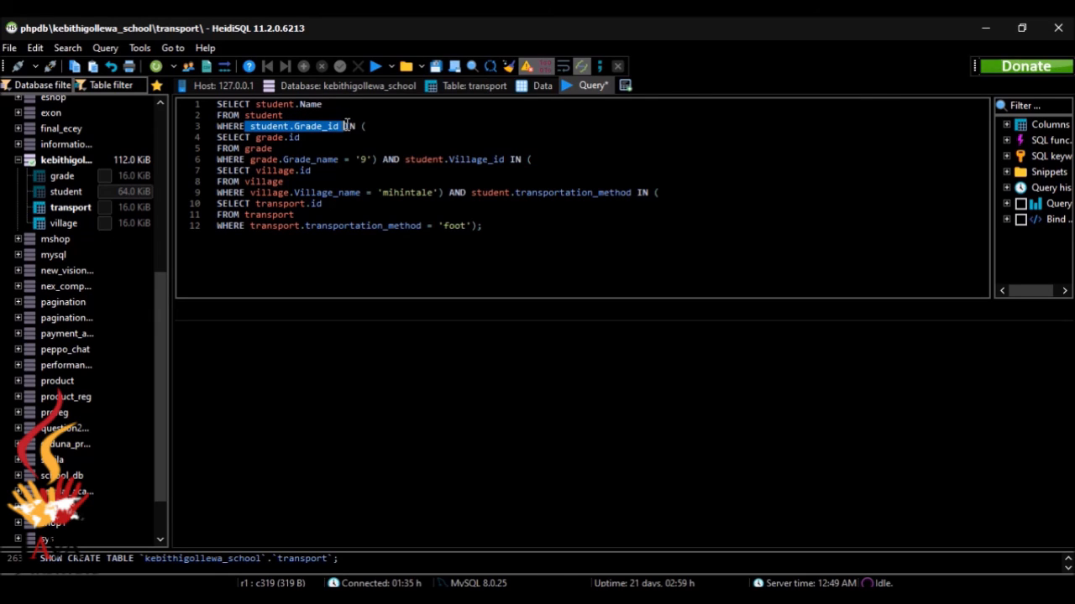
click(298, 137)
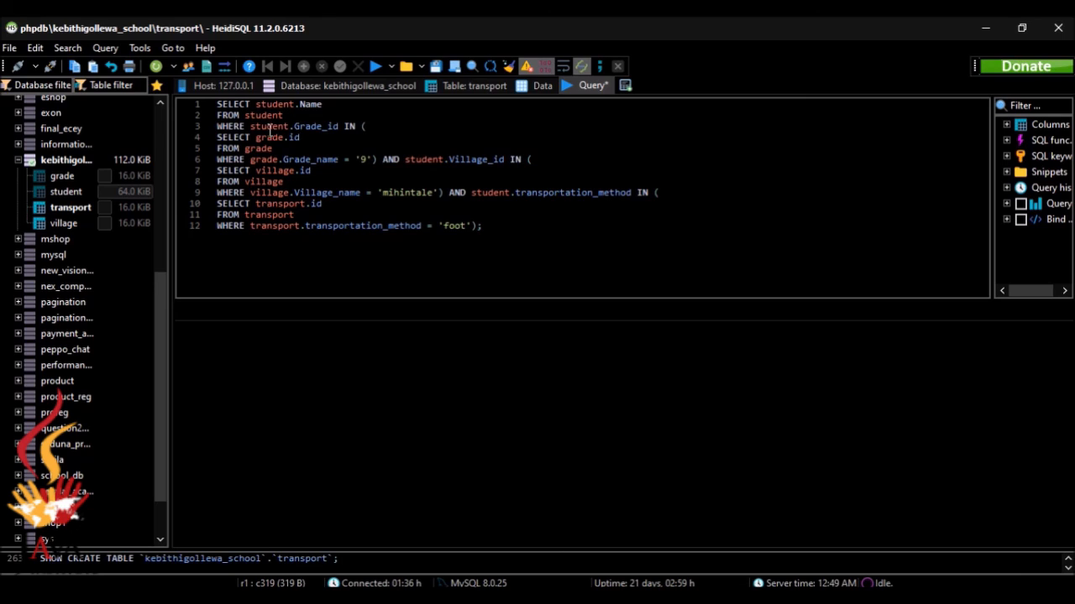
drag(294, 126, 337, 127)
click(334, 135)
Execute the nested-subquery query, returning two student names, and switch to the browser question page
click(375, 66)
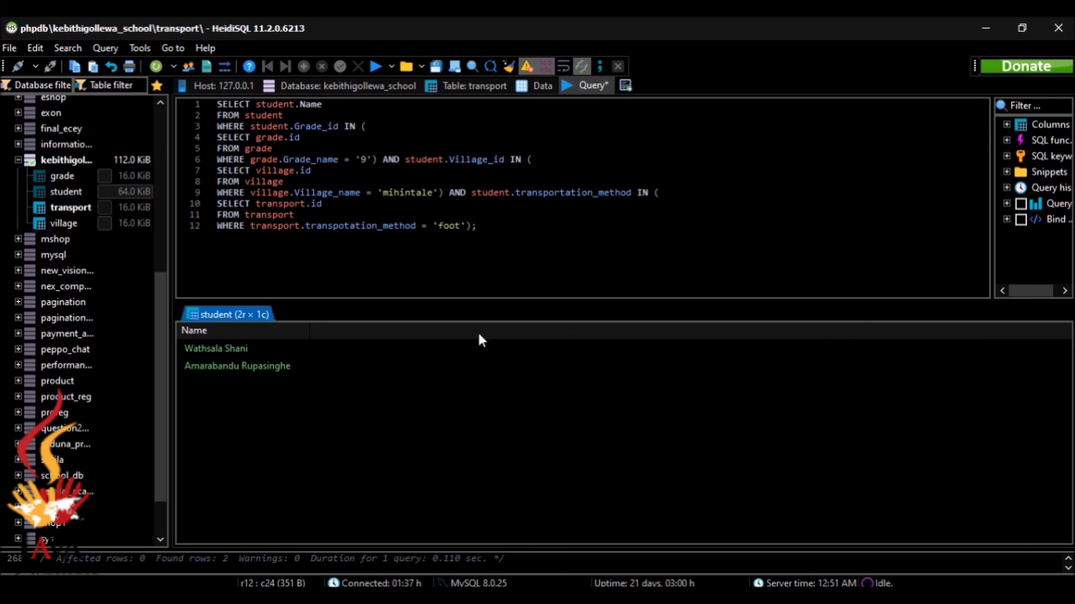
key(alt+Tab)
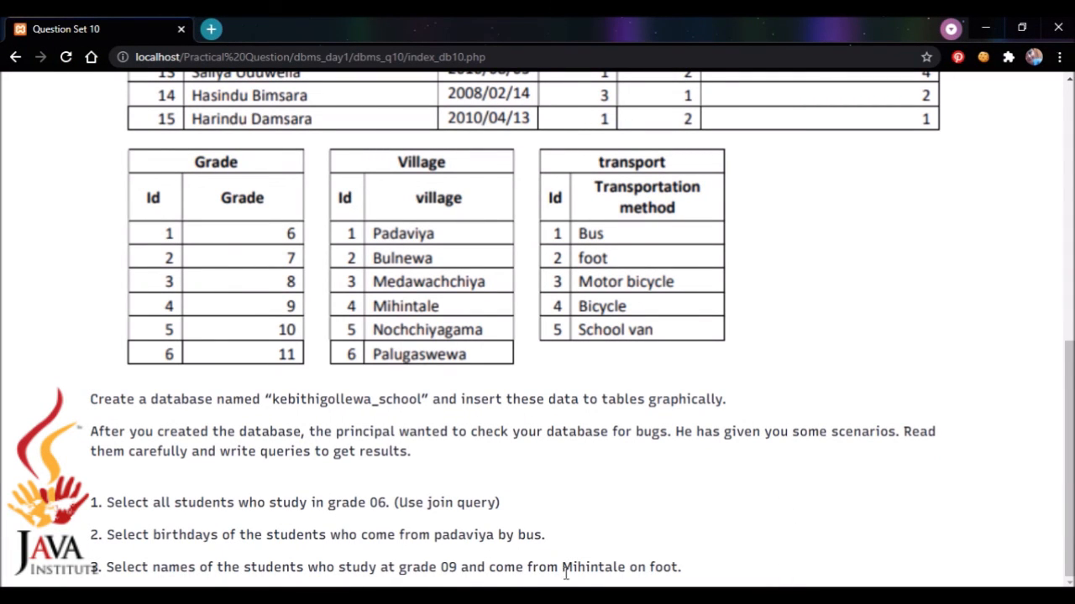
Scroll the Question Set 10 page back up to its heading and student table
drag(1069, 420, 1041, 148)
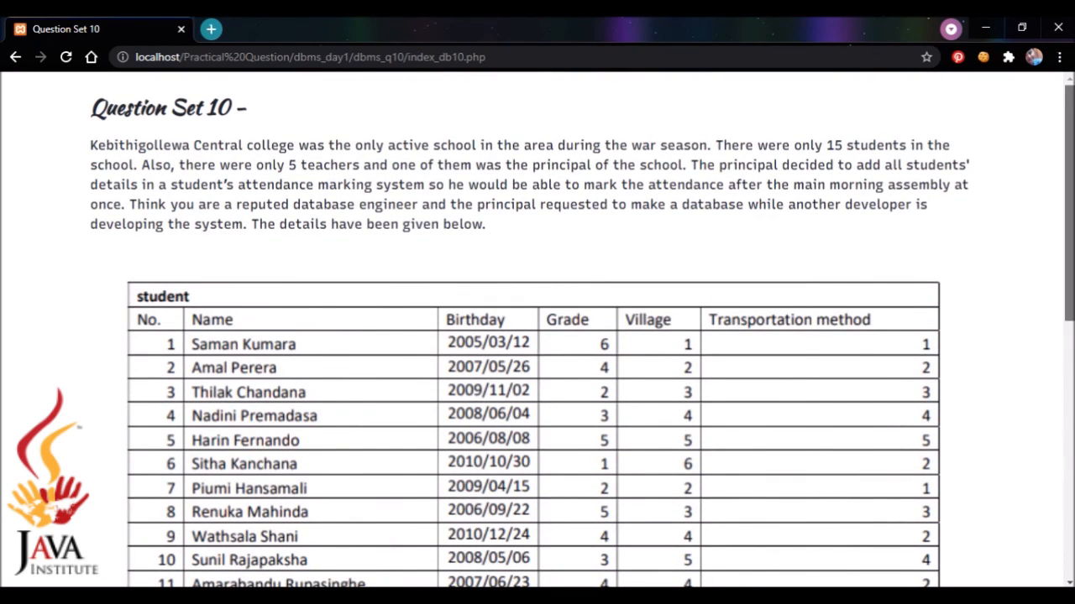
scroll(1068, 150, down, 1)
scroll(1068, 150, up, 1)
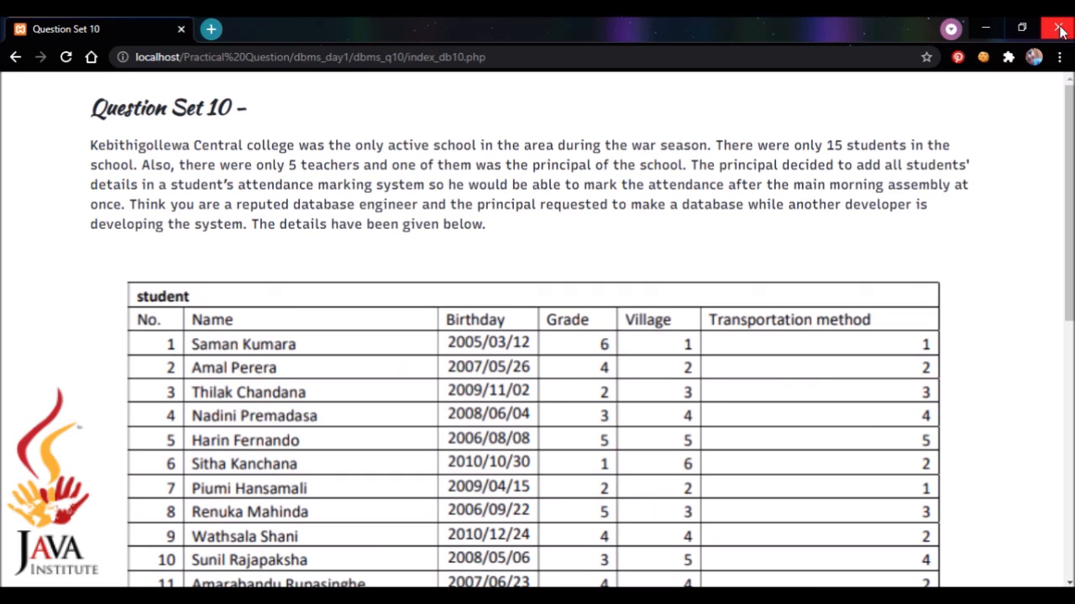